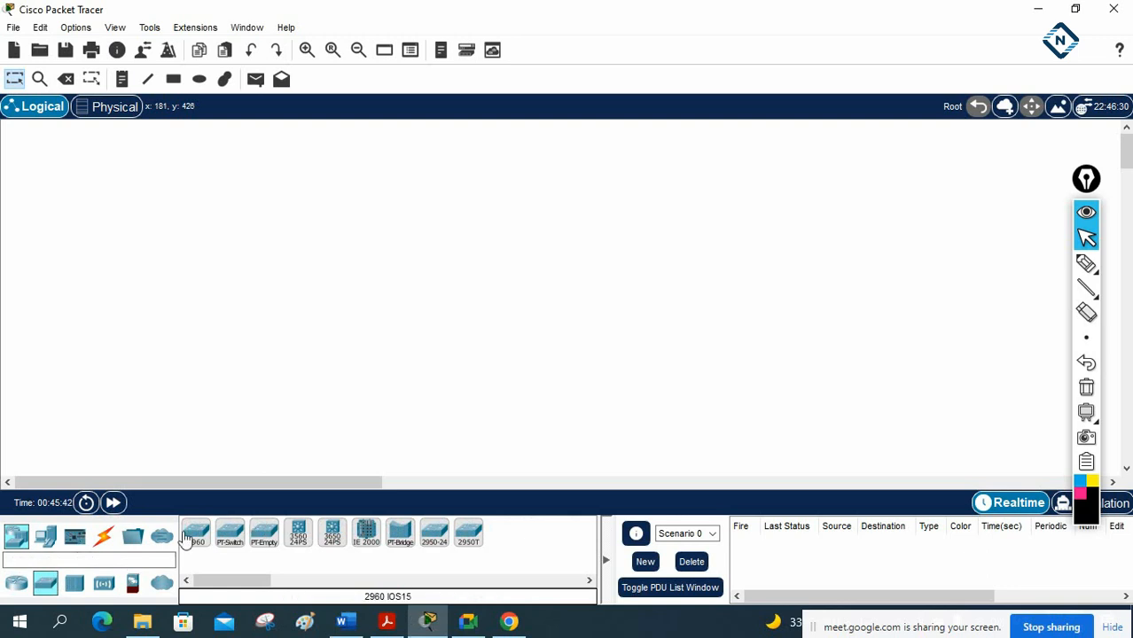
# - Place two 2960 switches in the workspace and arrange them side by side near its upper-left corner
pyautogui.moveTo(195, 534); pyautogui.dragTo(252, 229)
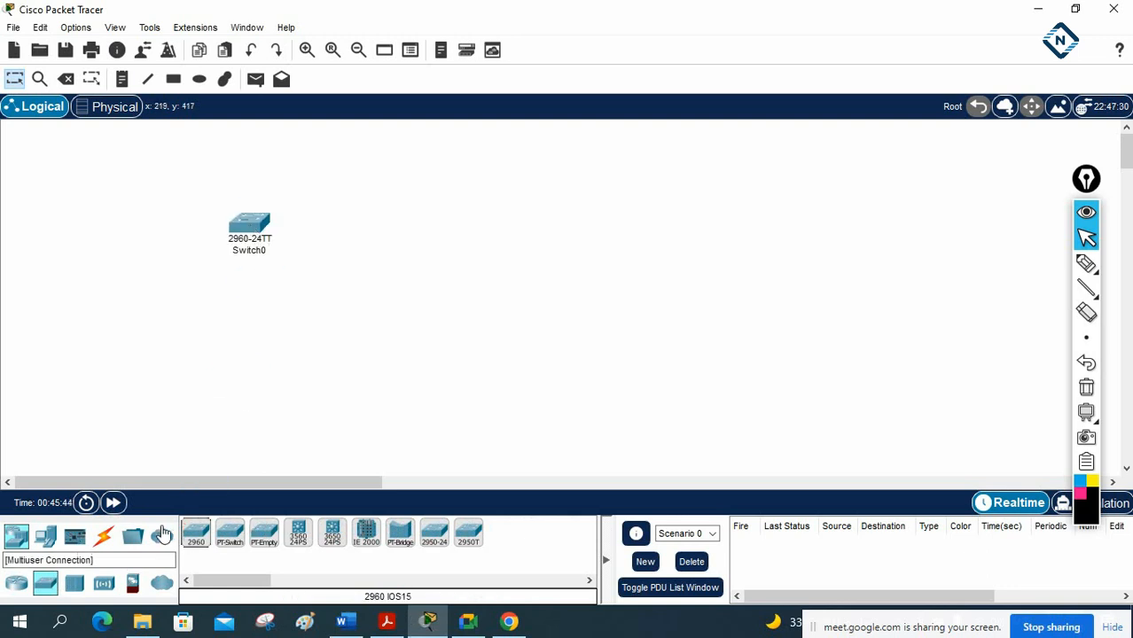
pyautogui.moveTo(196, 533); pyautogui.dragTo(426, 229)
pyautogui.moveTo(247, 232); pyautogui.dragTo(183, 204)
pyautogui.moveTo(425, 233); pyautogui.dragTo(321, 203)
pyautogui.moveTo(184, 202); pyautogui.dragTo(79, 190)
pyautogui.moveTo(321, 206); pyautogui.dragTo(246, 190)
# - Rename the first switch as SW1 and the second switch as SW2
pyautogui.click(78, 216)
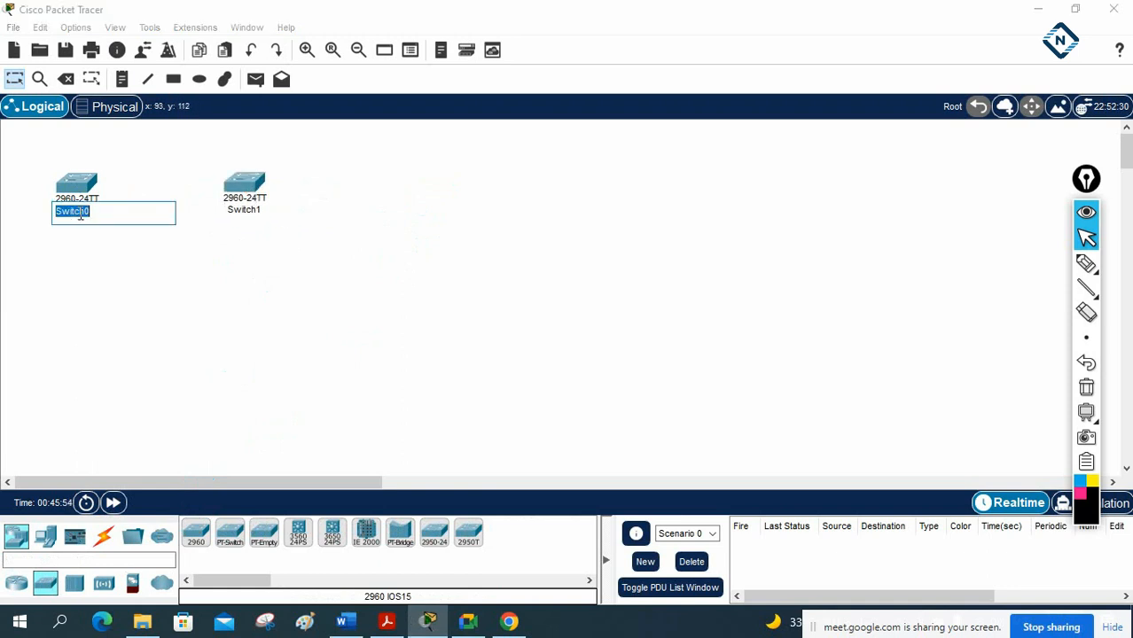
pyautogui.write('S')
pyautogui.press('Return')
pyautogui.click(248, 210)
pyautogui.write('S')
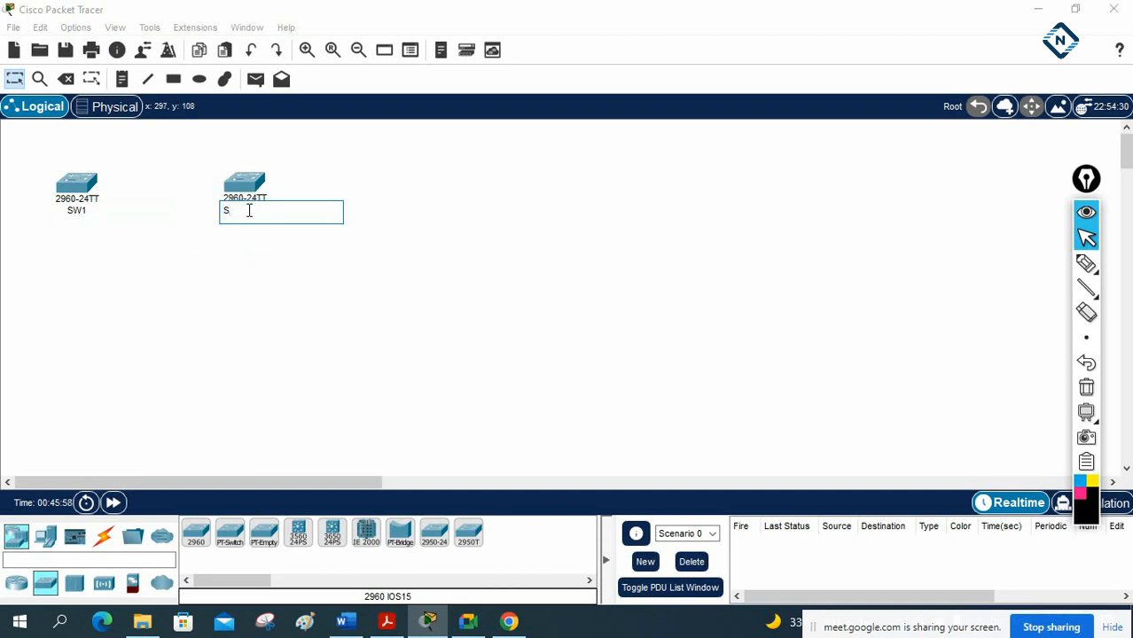
pyautogui.press('Return')
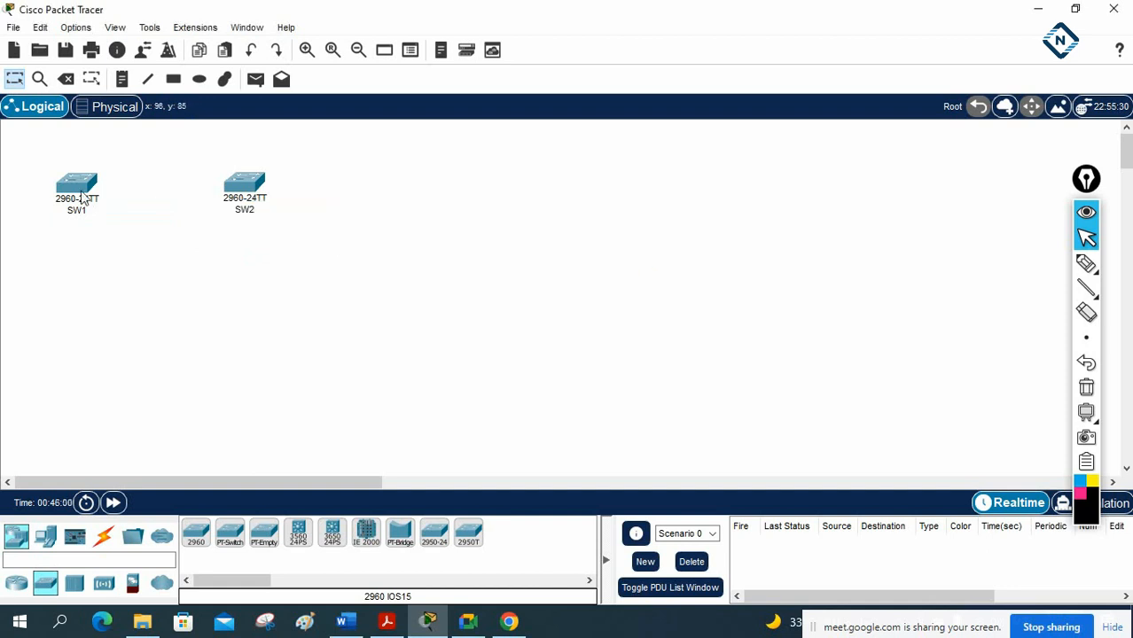
# - Reposition SW1 and SW2 closer together in the enlarged workspace view
pyautogui.moveTo(74, 183); pyautogui.dragTo(59, 172)
pyautogui.moveTo(227, 186); pyautogui.dragTo(187, 182)
pyautogui.click(307, 50)
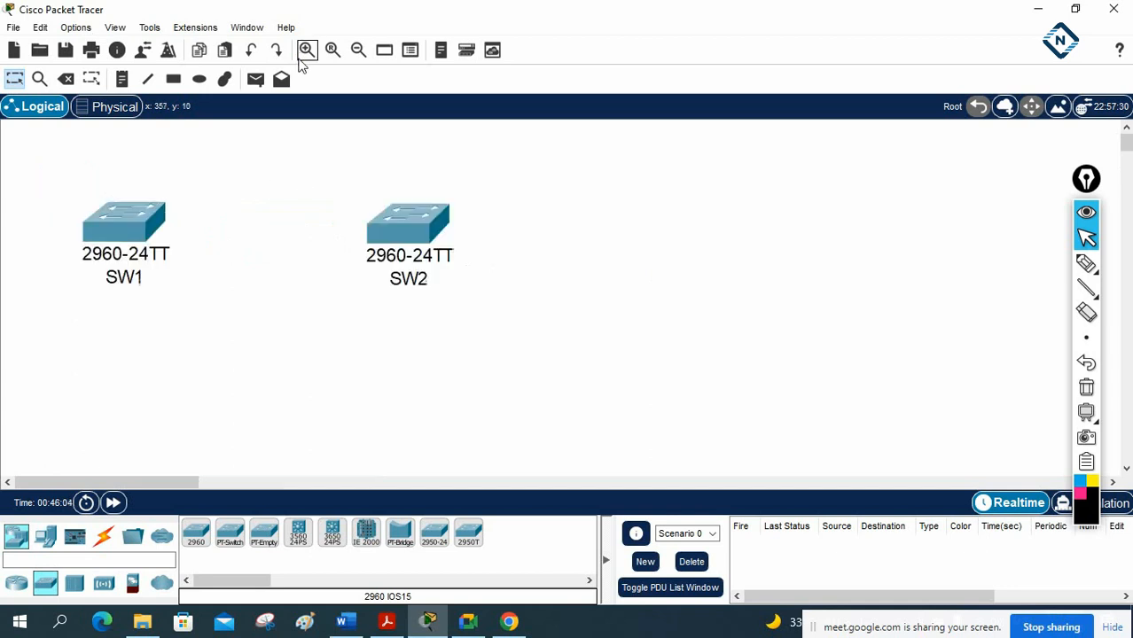
pyautogui.click(305, 50)
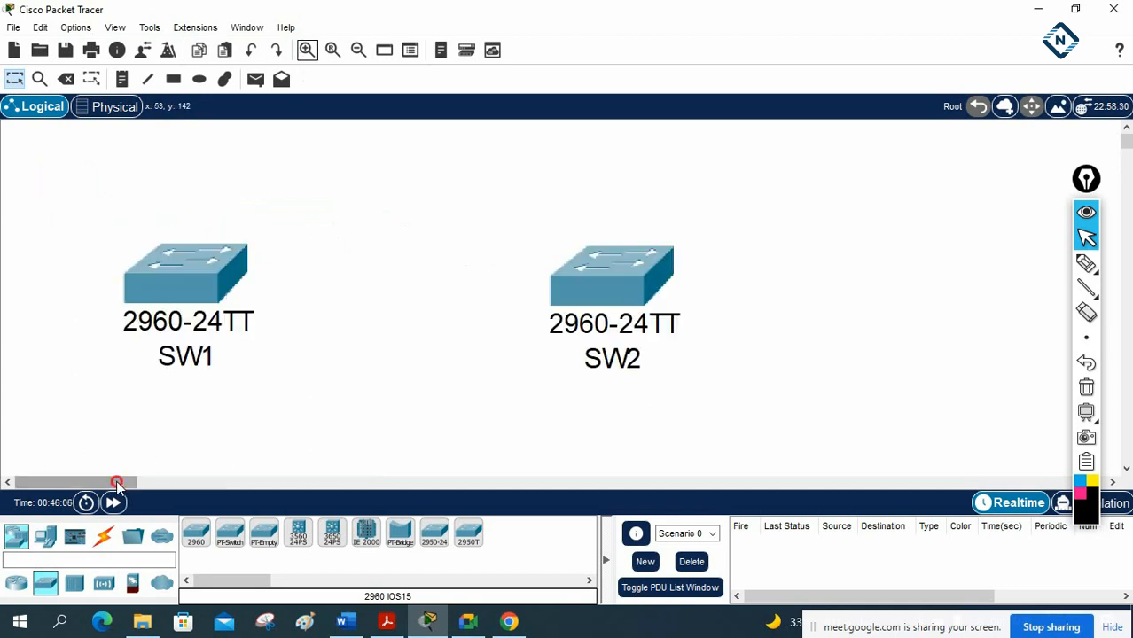
pyautogui.moveTo(113, 481); pyautogui.dragTo(126, 481)
pyautogui.moveTo(486, 290); pyautogui.dragTo(394, 282)
# - Connect SW1 to SW2 with an automatically chosen cable type
pyautogui.click(105, 543)
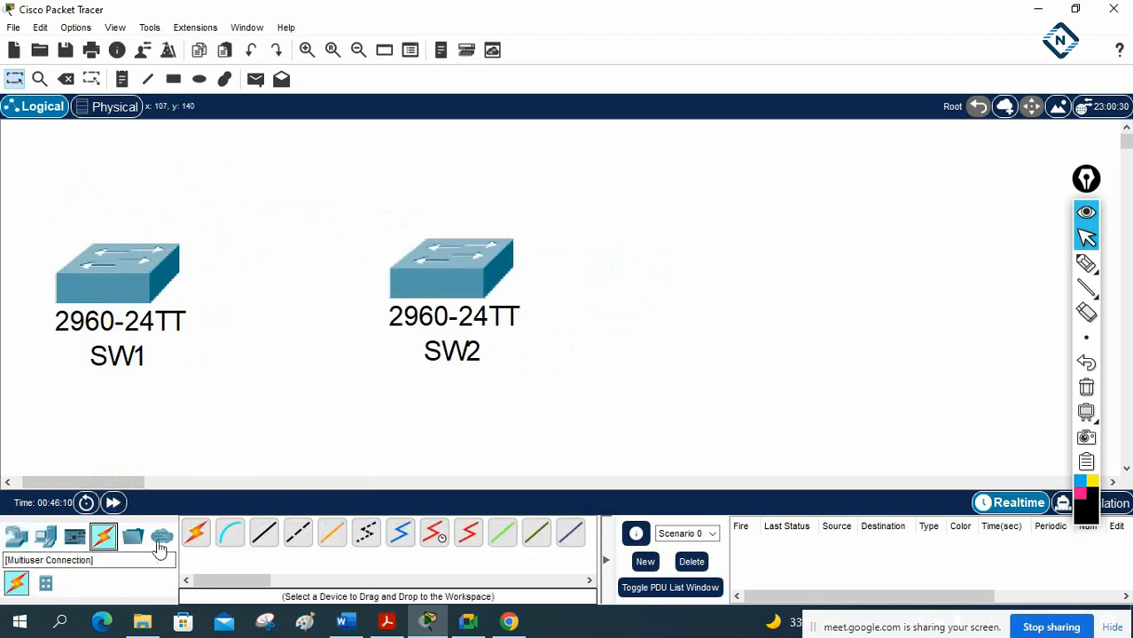
pyautogui.click(196, 533)
pyautogui.click(173, 260)
pyautogui.click(418, 261)
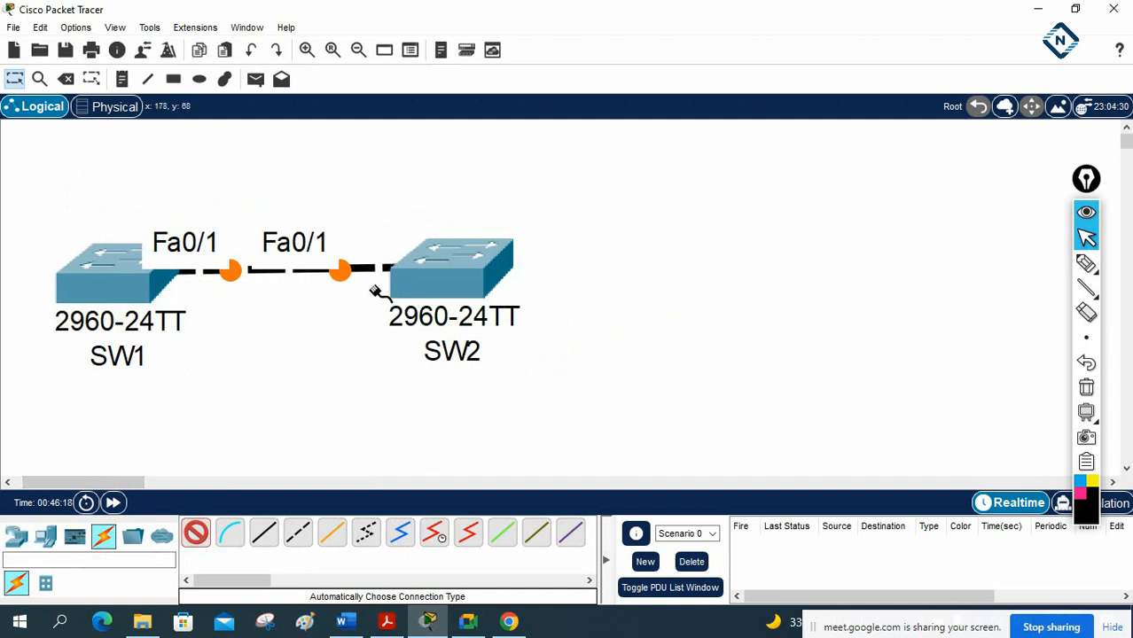
pyautogui.moveTo(435, 351)
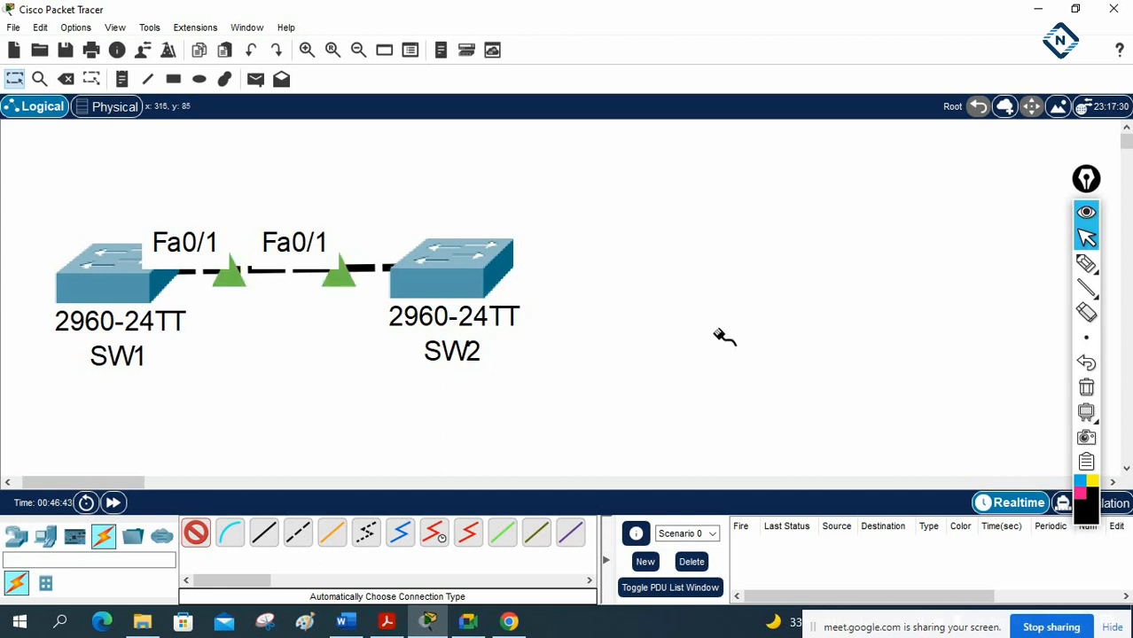
# - Annotate the link with the pen, circling SW1's port, tracing the path to SW2 and marking SW2's end
pyautogui.click(1085, 264)
pyautogui.moveTo(197, 270)
pyautogui.mouseDown()
pyautogui.moveTo(181, 274)
pyautogui.moveTo(182, 252)
pyautogui.moveTo(211, 266)
pyautogui.moveTo(184, 250)
pyautogui.moveTo(184, 274)
pyautogui.mouseUp()
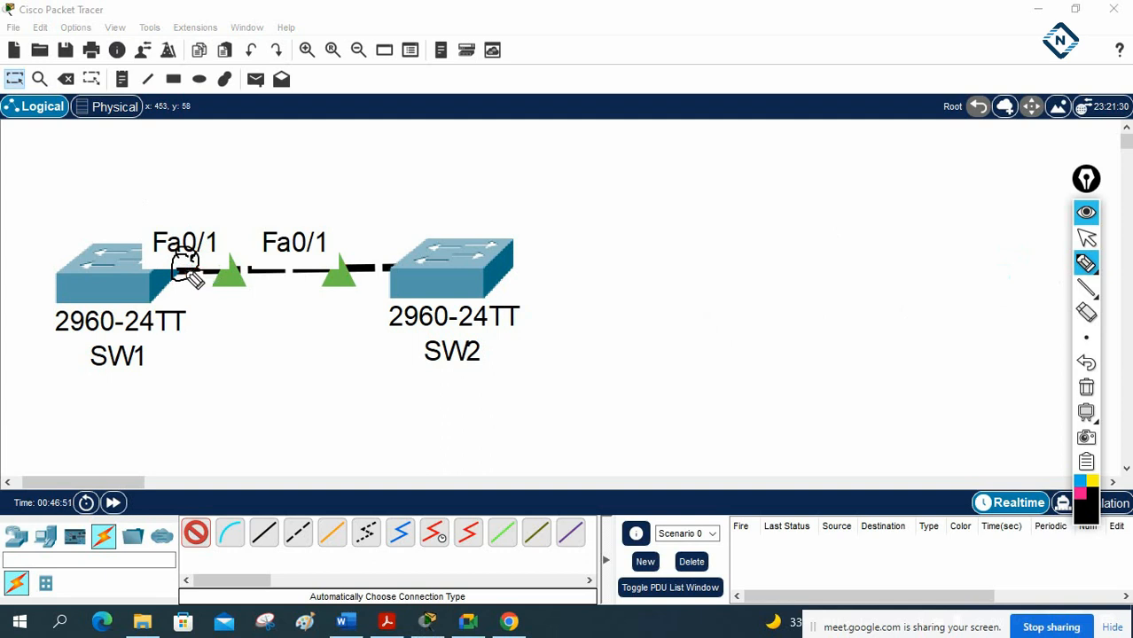
pyautogui.moveTo(196, 266)
pyautogui.mouseDown()
pyautogui.moveTo(359, 243)
pyautogui.moveTo(381, 266)
pyautogui.mouseUp()
pyautogui.moveTo(171, 269); pyautogui.dragTo(399, 271)
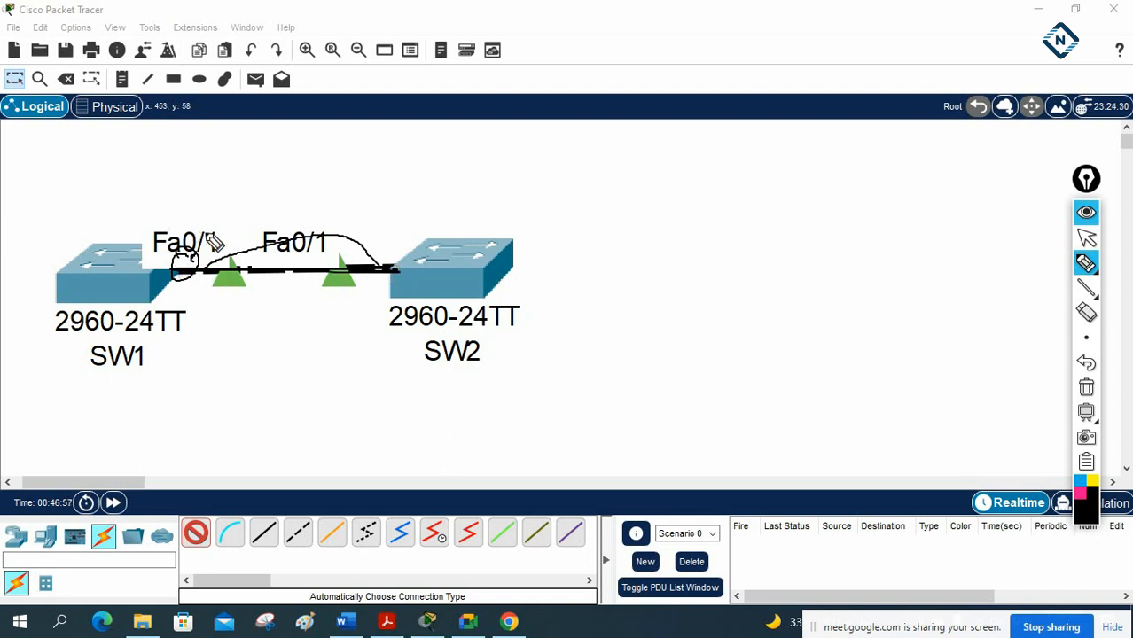
pyautogui.moveTo(177, 215); pyautogui.dragTo(180, 219)
pyautogui.moveTo(401, 251); pyautogui.dragTo(371, 309)
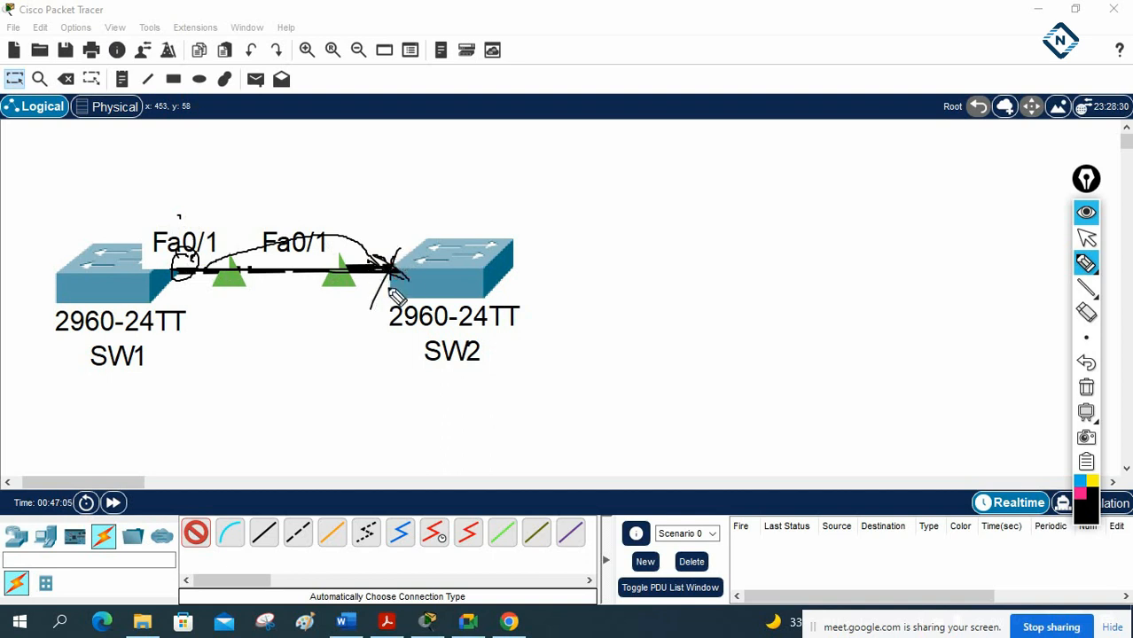
# - Set the annotation pen colour to pink and clear all drawn marks from the screen
pyautogui.click(1078, 493)
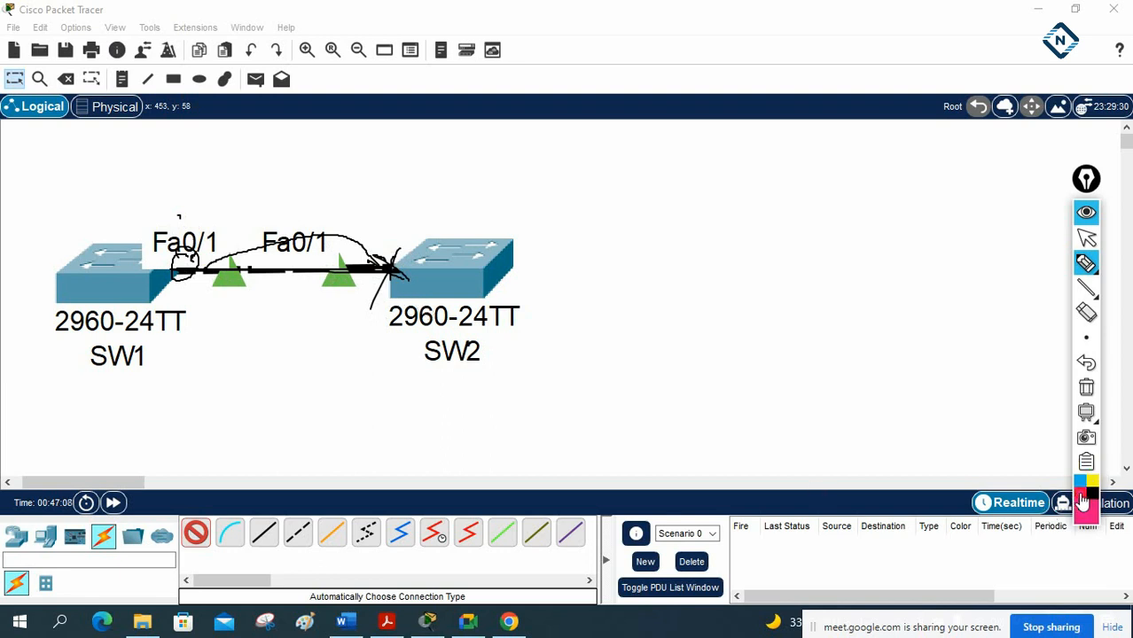
pyautogui.click(1086, 388)
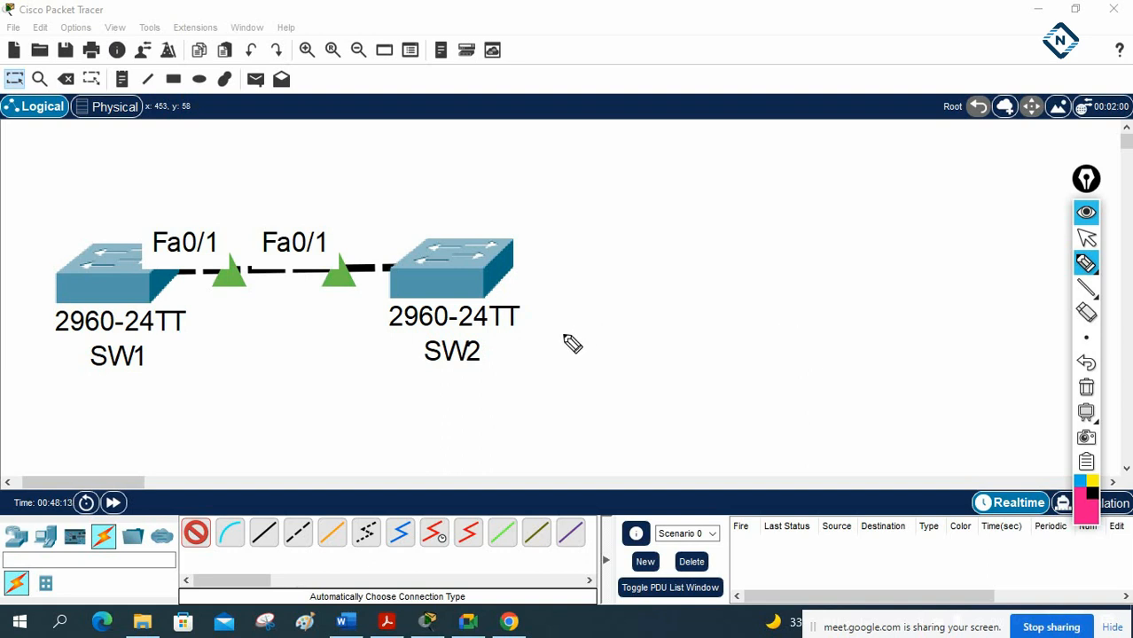
# - Circle the Fa0/1 port labels of both switches in pink, and clear the marks to return to the pointer
pyautogui.moveTo(165, 263); pyautogui.dragTo(174, 263)
pyautogui.moveTo(399, 285); pyautogui.dragTo(403, 292)
pyautogui.moveTo(156, 255)
pyautogui.mouseDown()
pyautogui.moveTo(213, 259)
pyautogui.moveTo(157, 250)
pyautogui.mouseUp()
pyautogui.moveTo(324, 240); pyautogui.dragTo(253, 247)
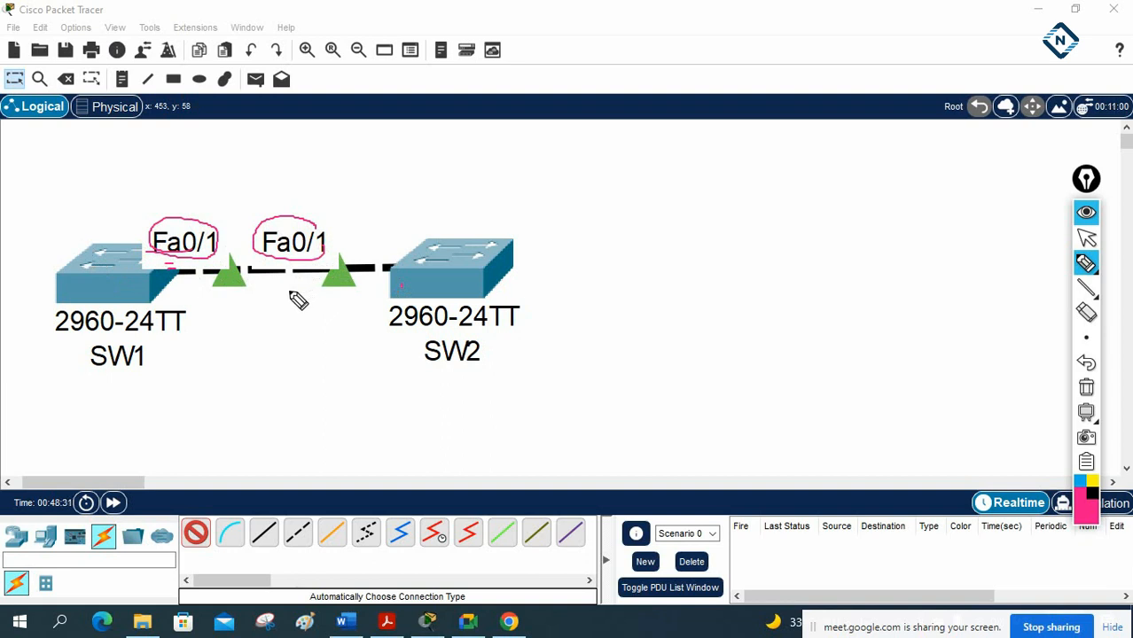
pyautogui.click(1086, 388)
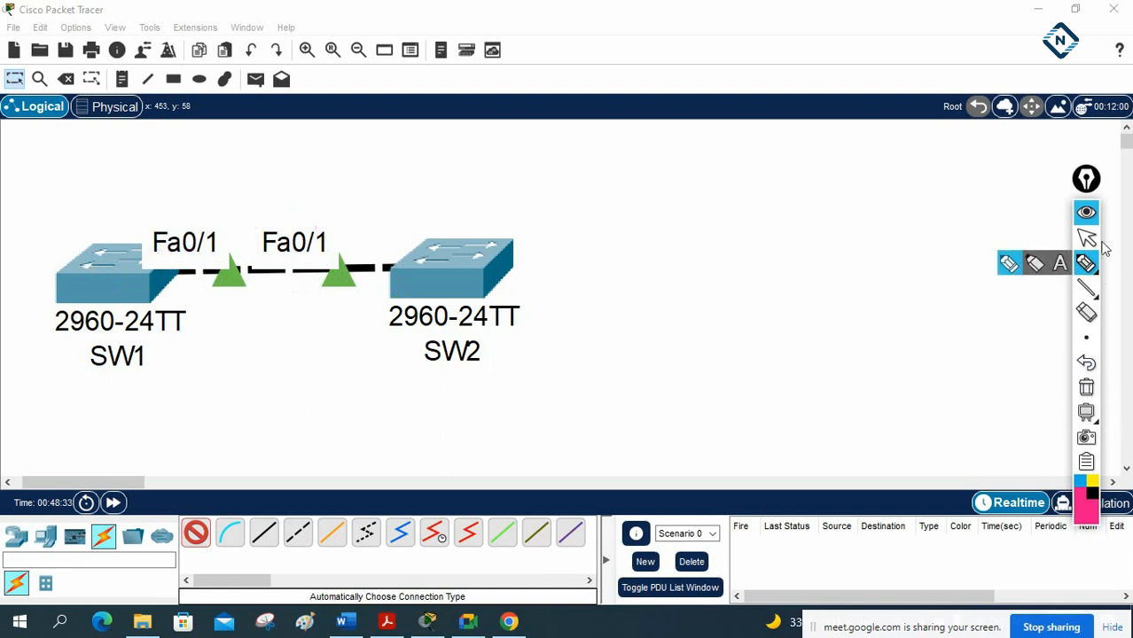
pyautogui.click(1087, 237)
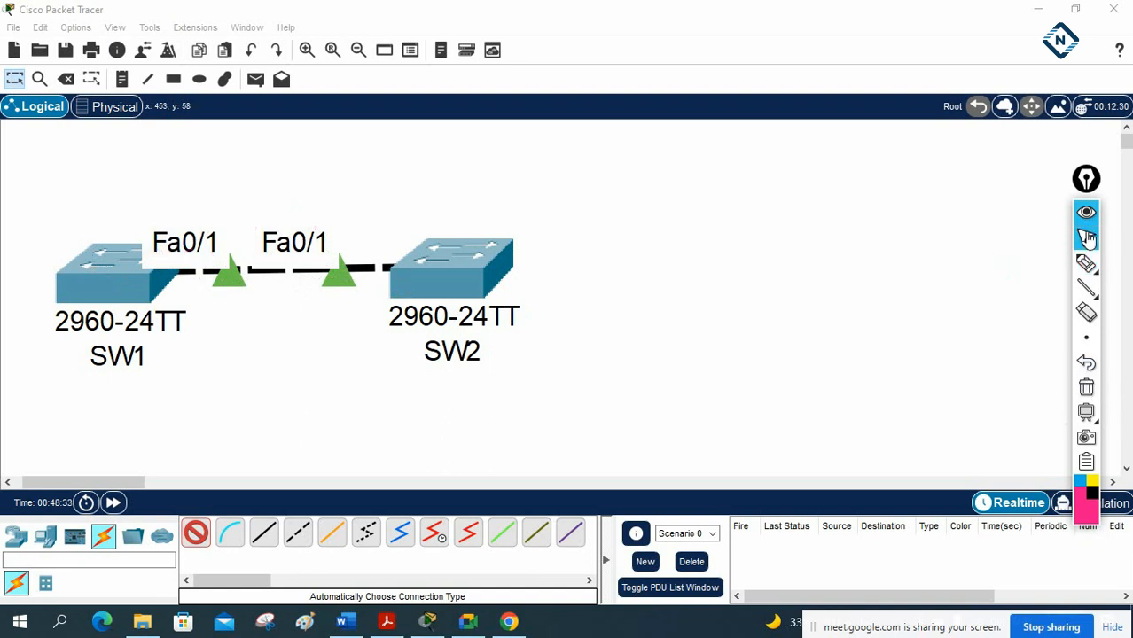
# - Add three more automatically chosen connections between SW1 and SW2
pyautogui.click(161, 282)
pyautogui.click(396, 285)
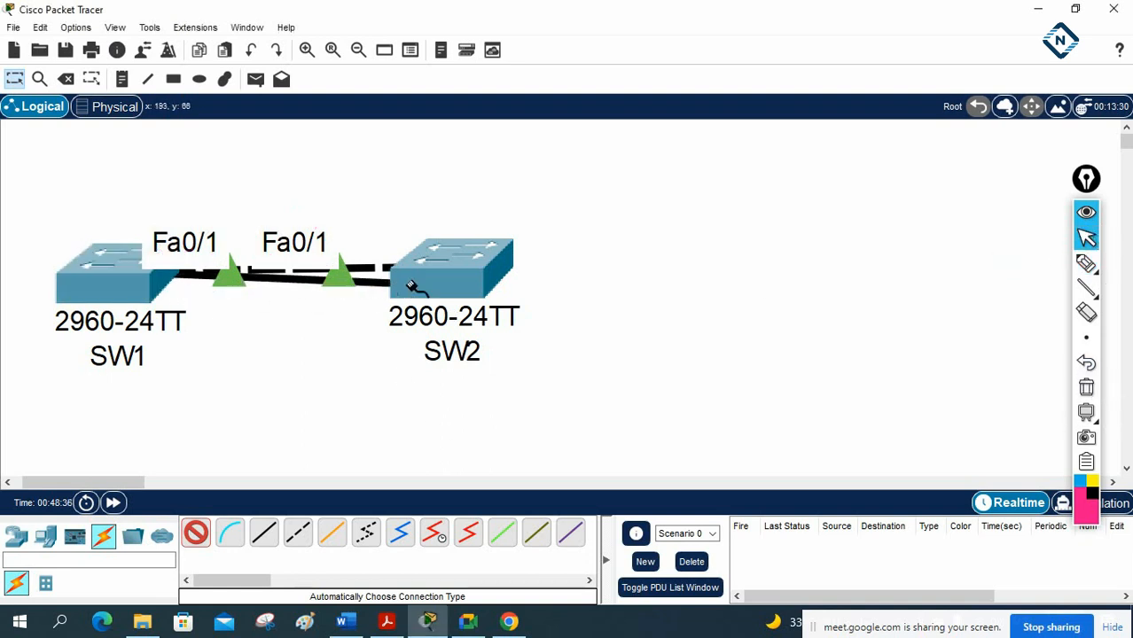
pyautogui.click(153, 302)
pyautogui.click(413, 288)
pyautogui.click(144, 296)
pyautogui.click(394, 288)
pyautogui.moveTo(1101, 262)
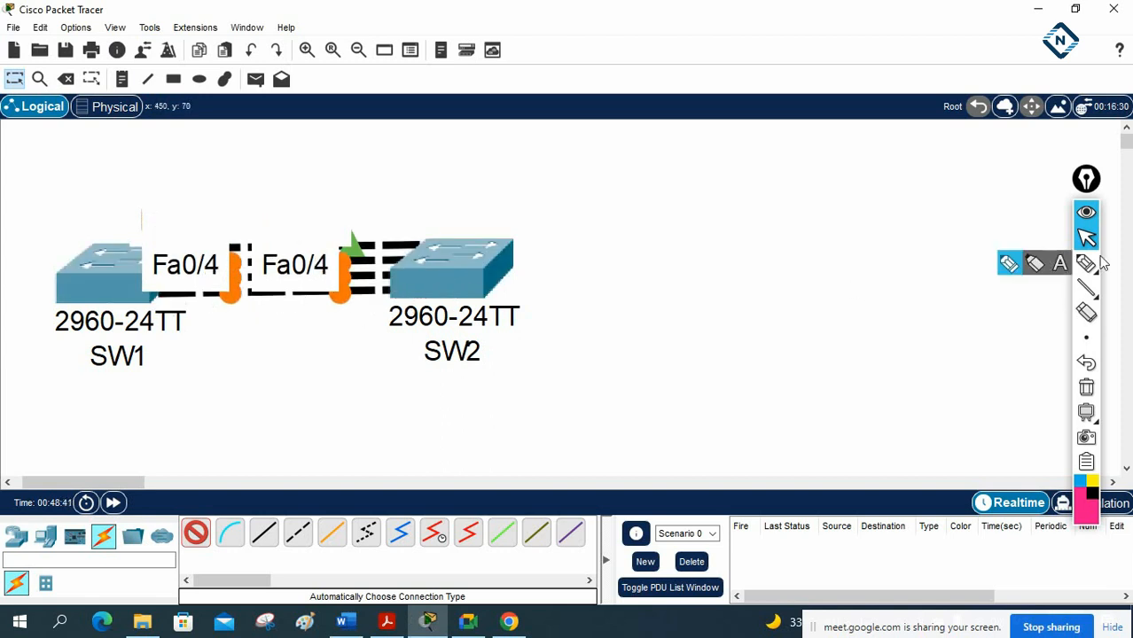
# - Reposition SW1 and SW2, leaving SW2 well to the right of SW1 so the links between them are longer
pyautogui.click(306, 51)
pyautogui.moveTo(242, 372); pyautogui.dragTo(170, 329)
pyautogui.moveTo(821, 393); pyautogui.dragTo(749, 331)
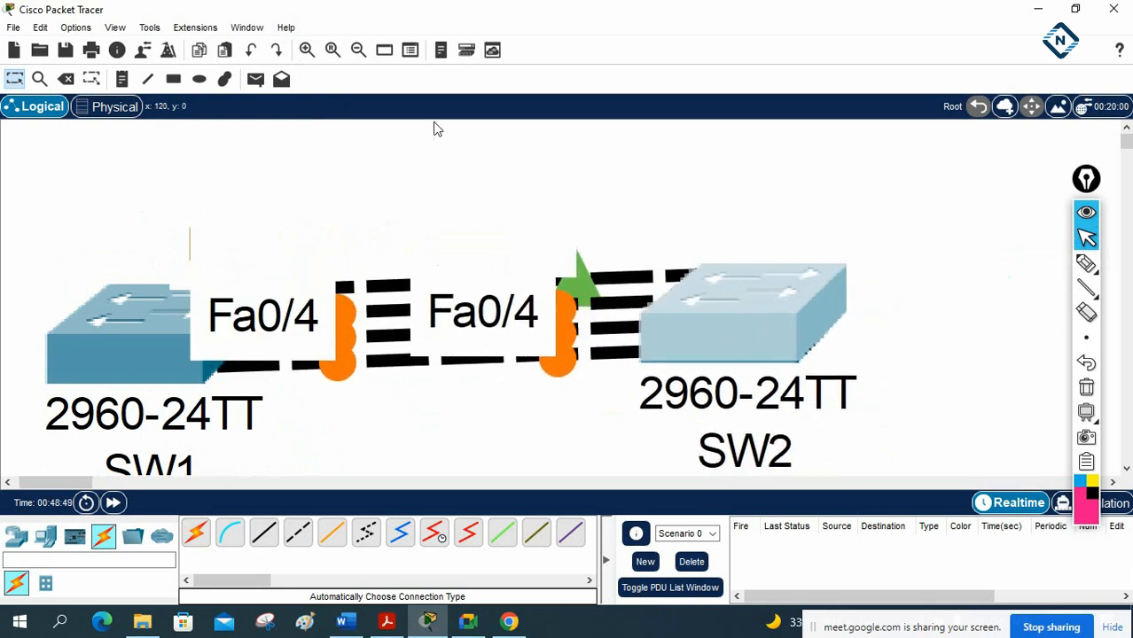
pyautogui.click(358, 50)
pyautogui.click(359, 51)
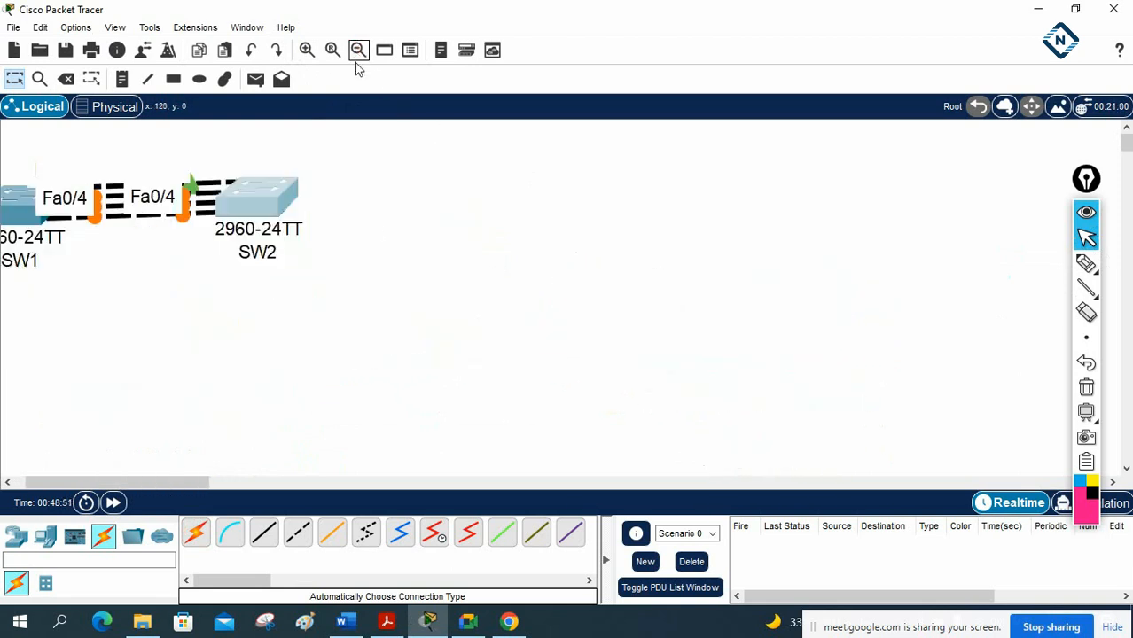
pyautogui.moveTo(193, 483); pyautogui.dragTo(122, 474)
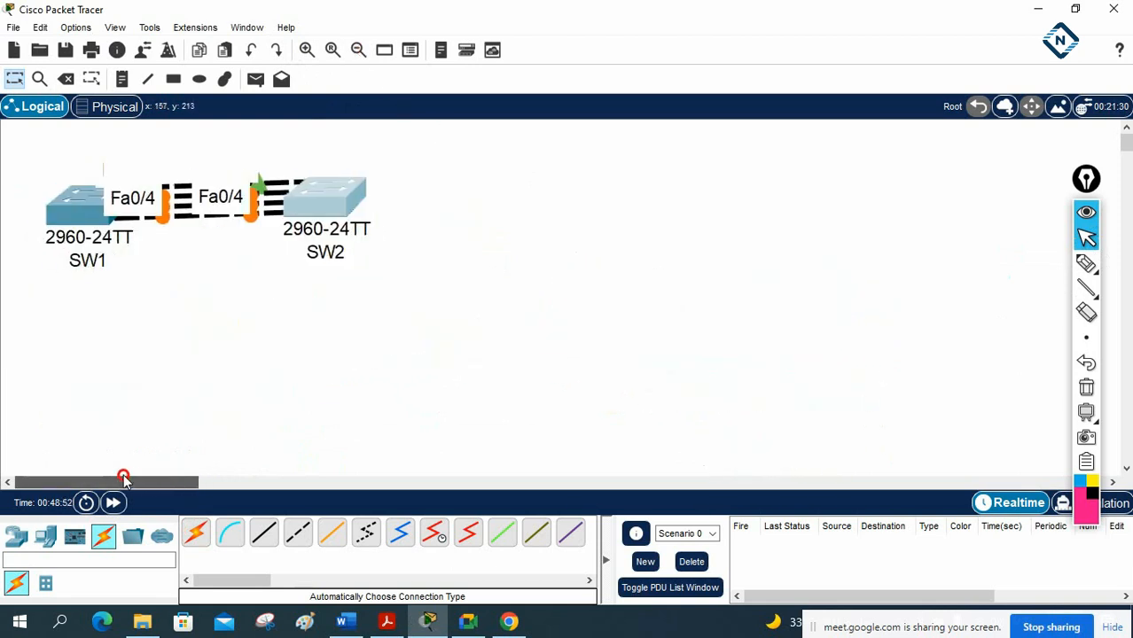
pyautogui.click(358, 51)
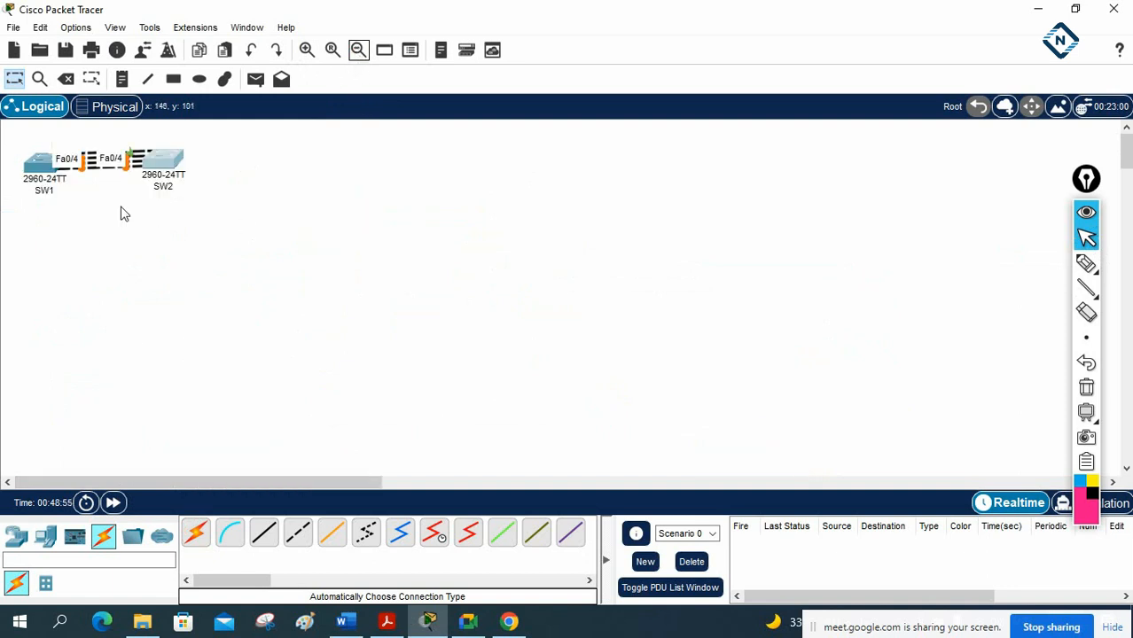
pyautogui.moveTo(160, 168); pyautogui.dragTo(284, 169)
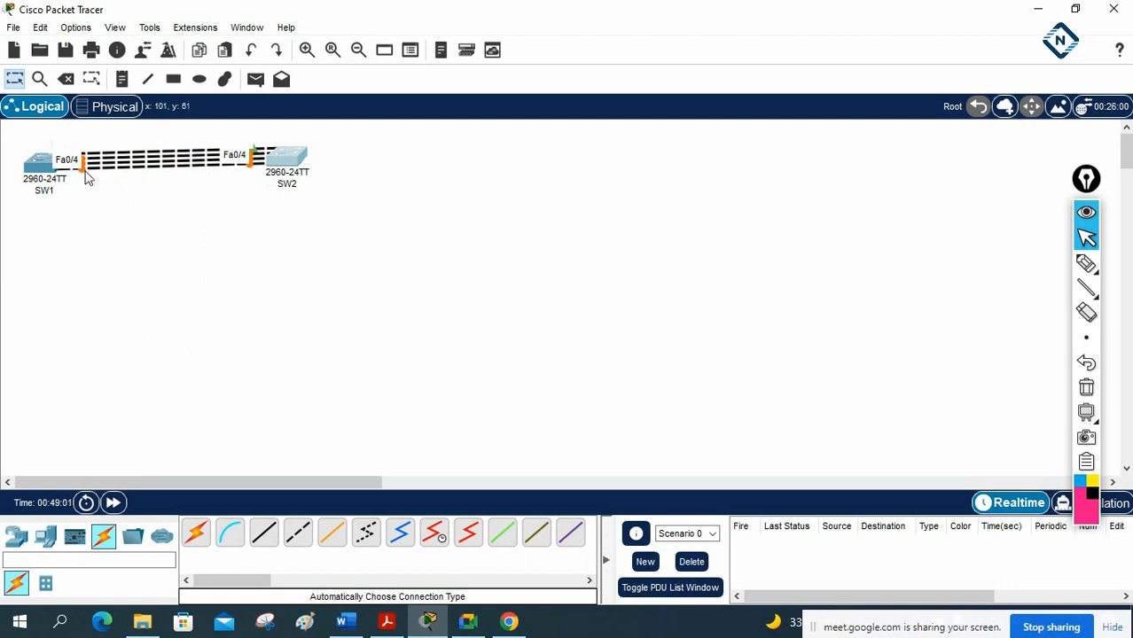
# - Turn off Always Show Port Labels in Logical Workspace in the preferences
pyautogui.click(76, 28)
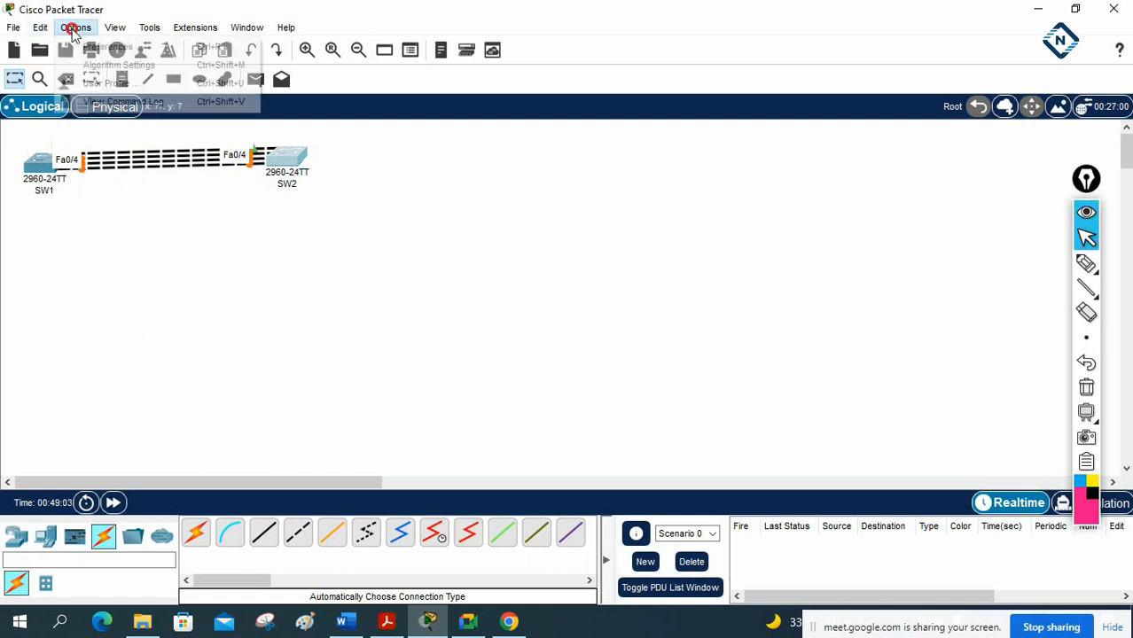
pyautogui.click(107, 47)
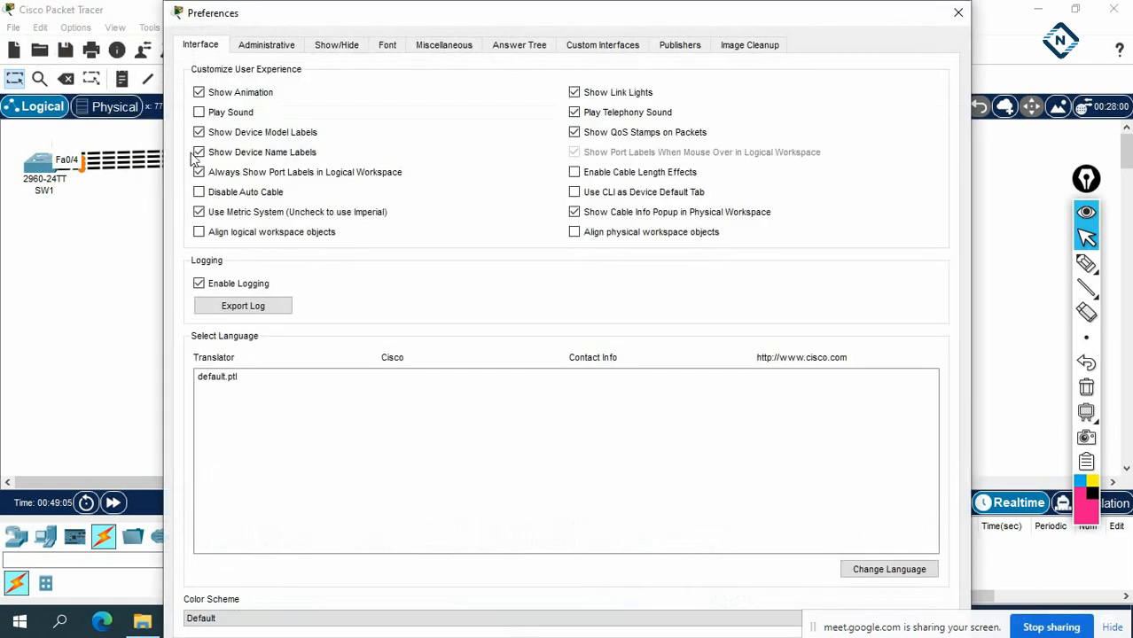
pyautogui.click(198, 172)
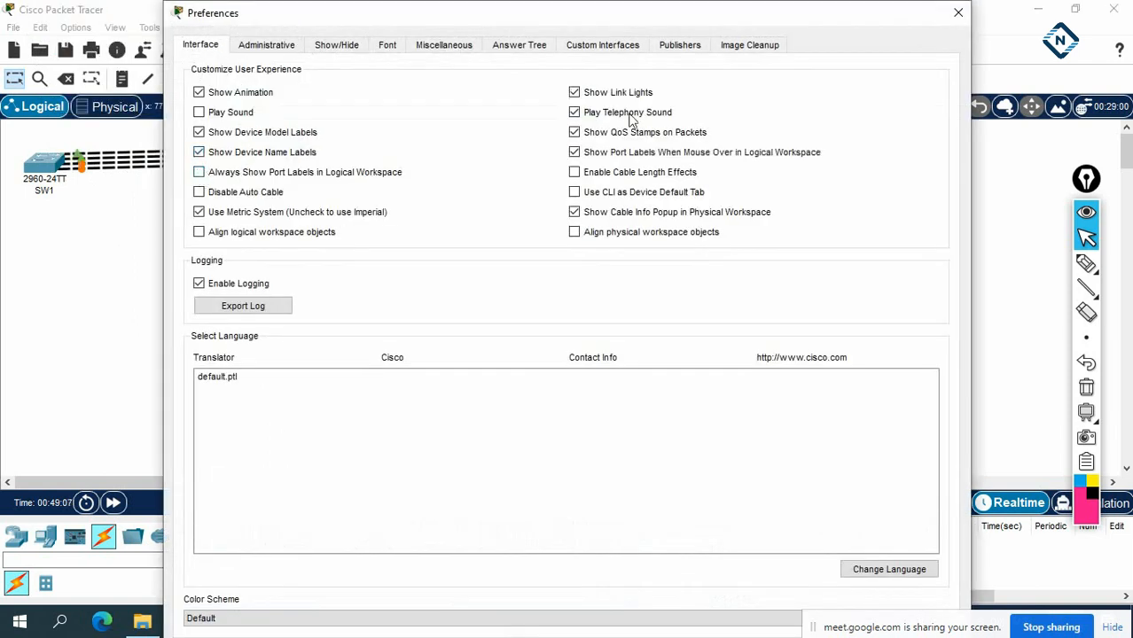
pyautogui.click(958, 12)
# - Move SW2 farther to the right, roughly level with SW1, to stretch out the four parallel links
pyautogui.moveTo(290, 161); pyautogui.dragTo(310, 162)
pyautogui.click(432, 201)
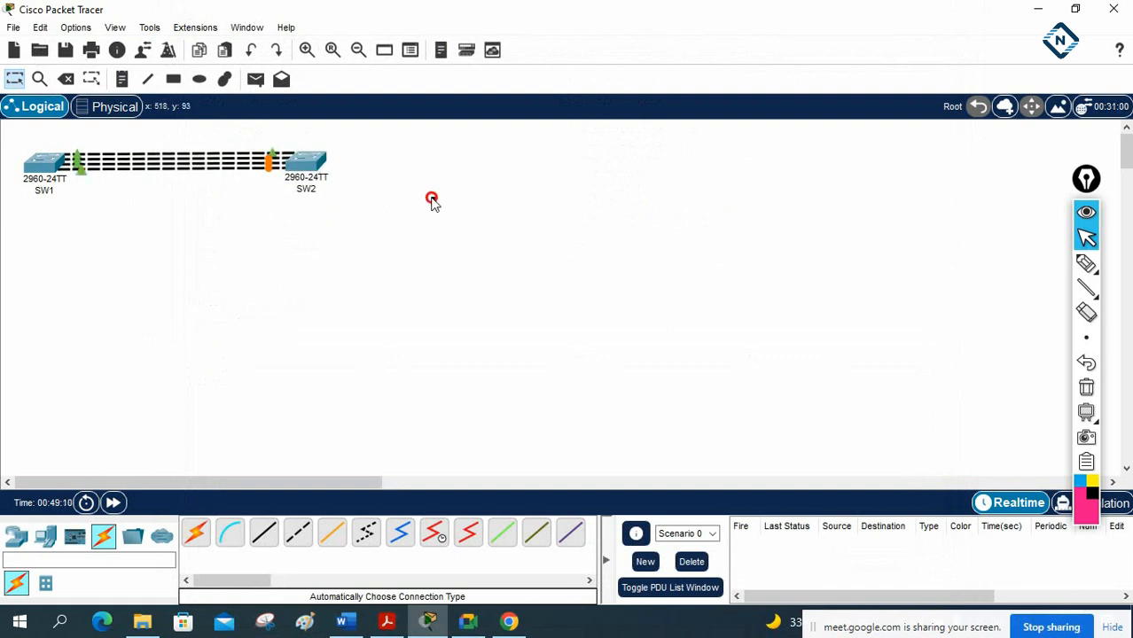
pyautogui.click(307, 50)
pyautogui.click(605, 215)
pyautogui.moveTo(605, 215); pyautogui.dragTo(636, 217)
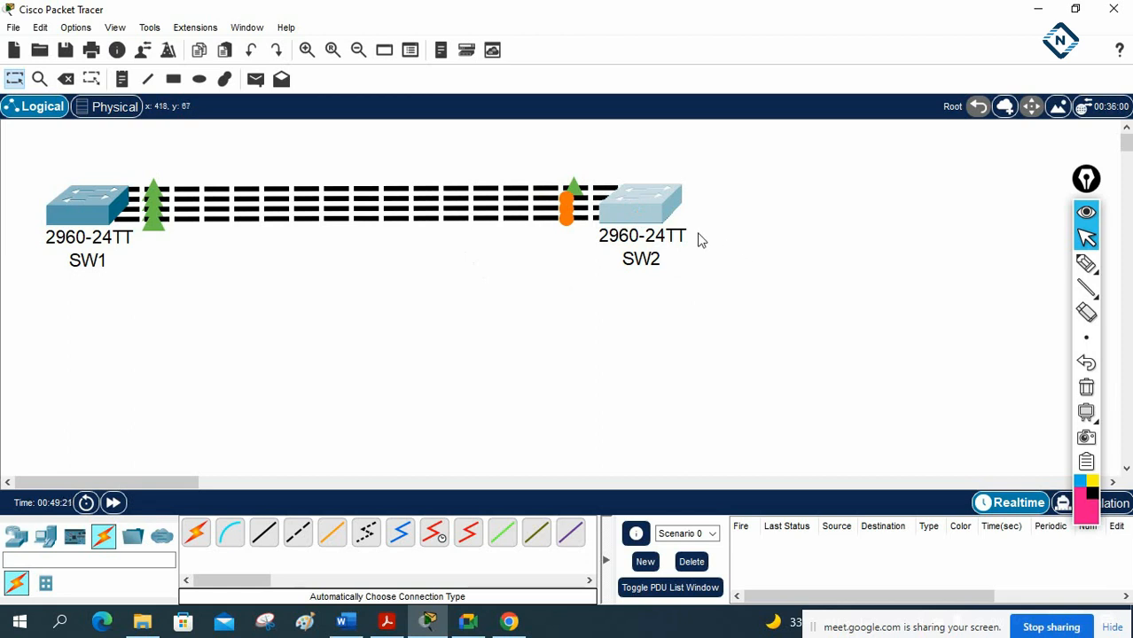
pyautogui.moveTo(648, 213); pyautogui.dragTo(653, 215)
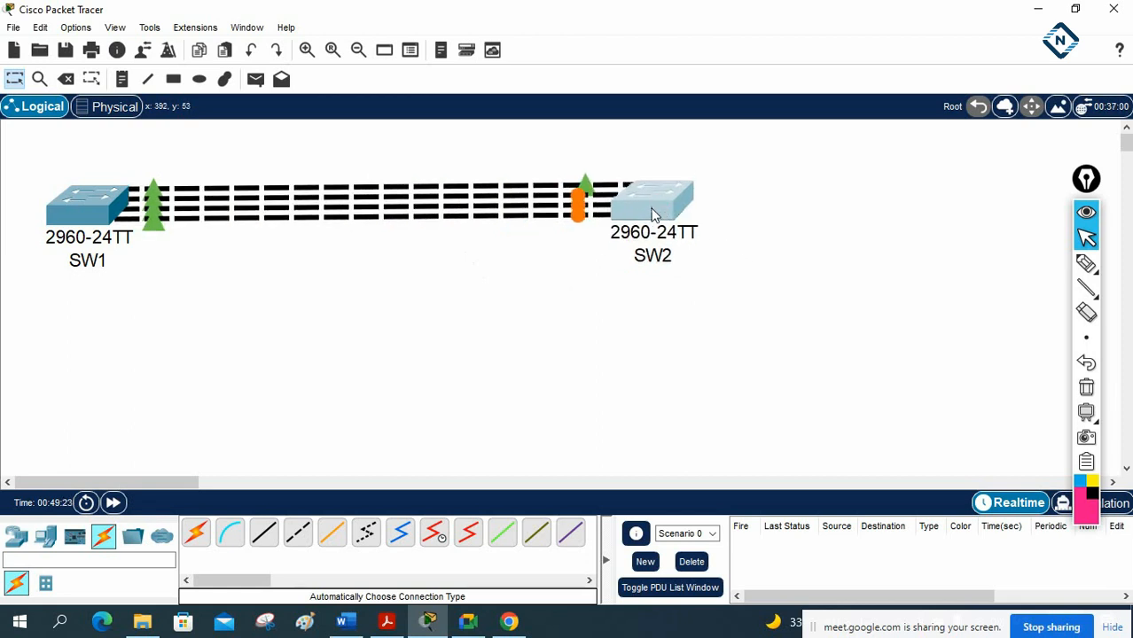
# - Handwrite "SW1" above the first switch and "4 link" above the cables, and mark both switch names with pink lines
pyautogui.click(1086, 264)
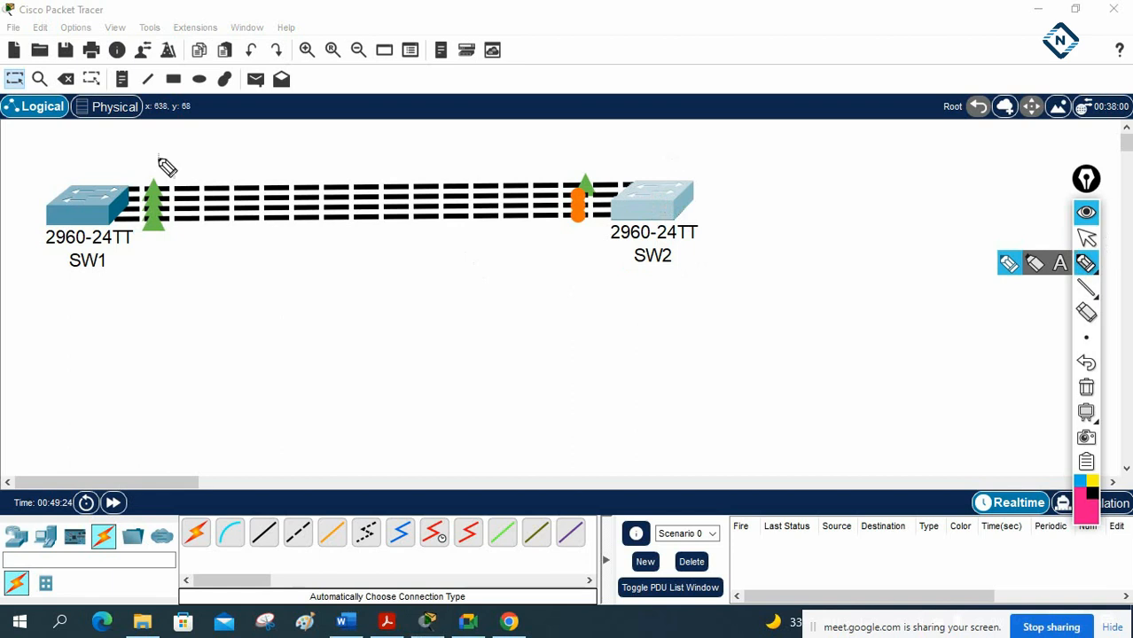
pyautogui.moveTo(88, 157)
pyautogui.mouseDown()
pyautogui.moveTo(80, 172)
pyautogui.moveTo(115, 155)
pyautogui.moveTo(121, 169)
pyautogui.mouseUp()
pyautogui.moveTo(639, 265); pyautogui.dragTo(668, 264)
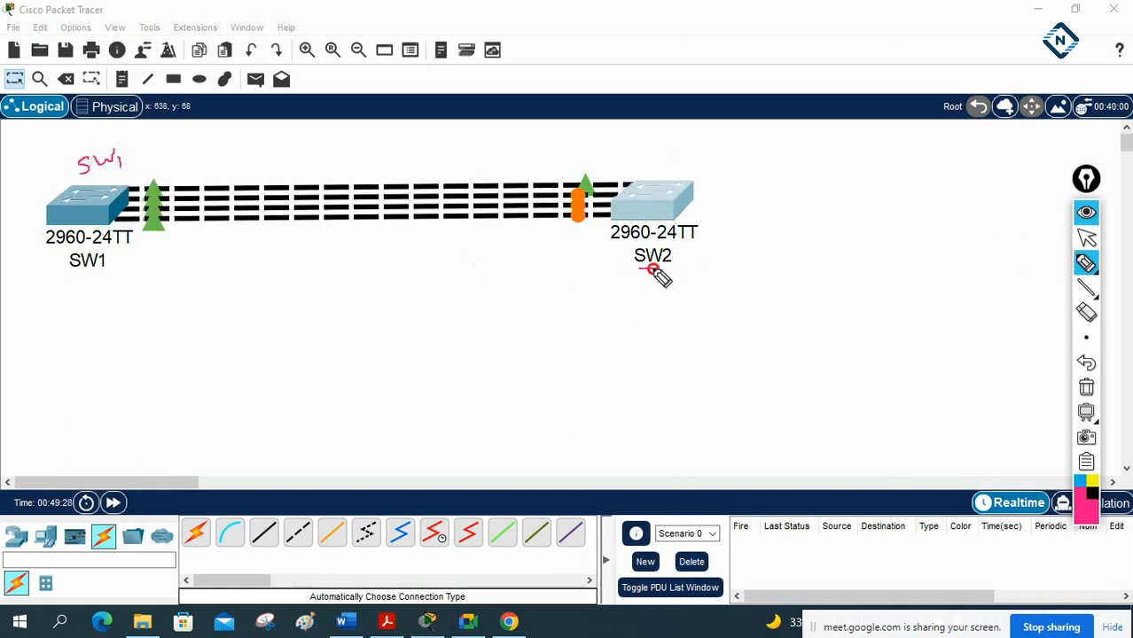
pyautogui.moveTo(60, 258); pyautogui.dragTo(90, 259)
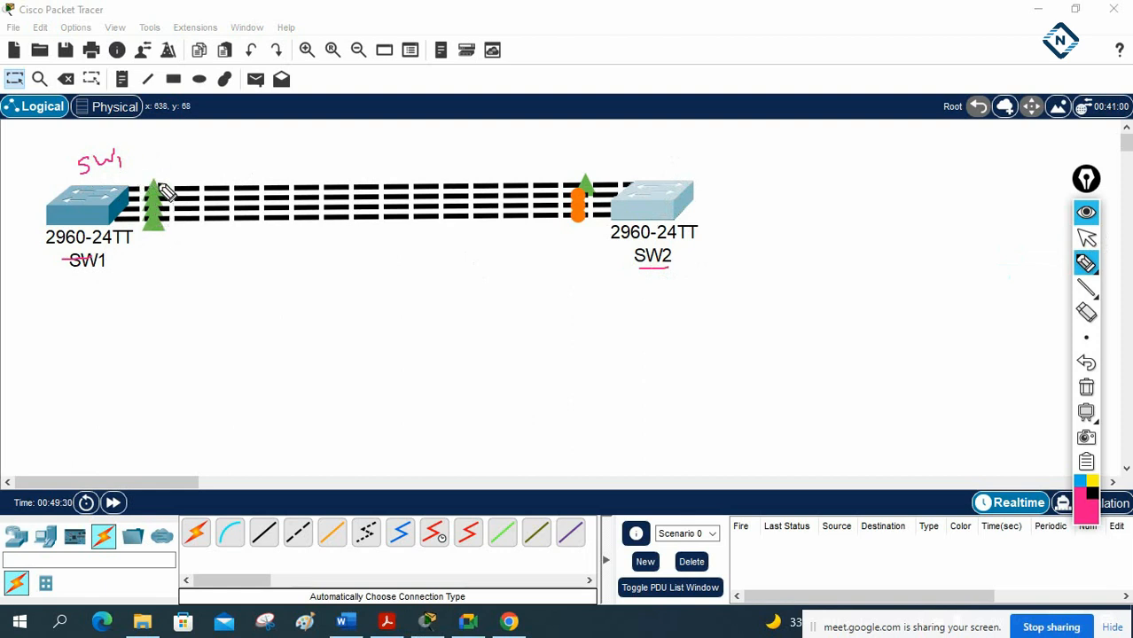
pyautogui.moveTo(271, 138)
pyautogui.mouseDown()
pyautogui.moveTo(311, 159)
pyautogui.moveTo(341, 142)
pyautogui.moveTo(357, 156)
pyautogui.mouseUp()
pyautogui.click(304, 133)
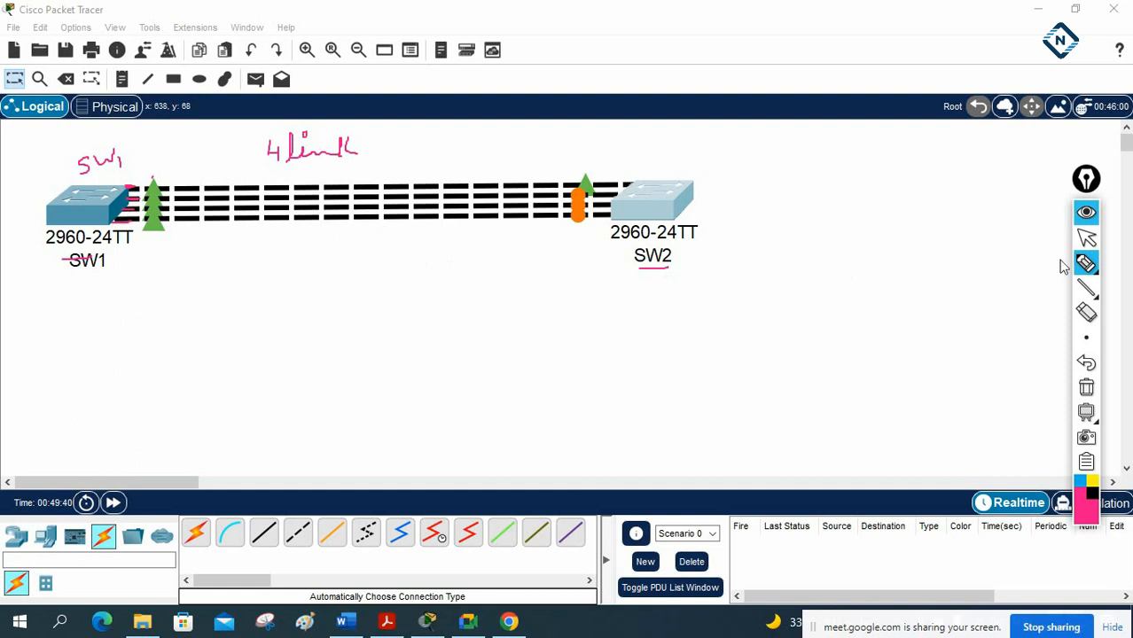
# - Leave the annotation pen and shift SW2 slightly farther away from SW1
pyautogui.click(1087, 237)
pyautogui.moveTo(670, 204); pyautogui.dragTo(697, 208)
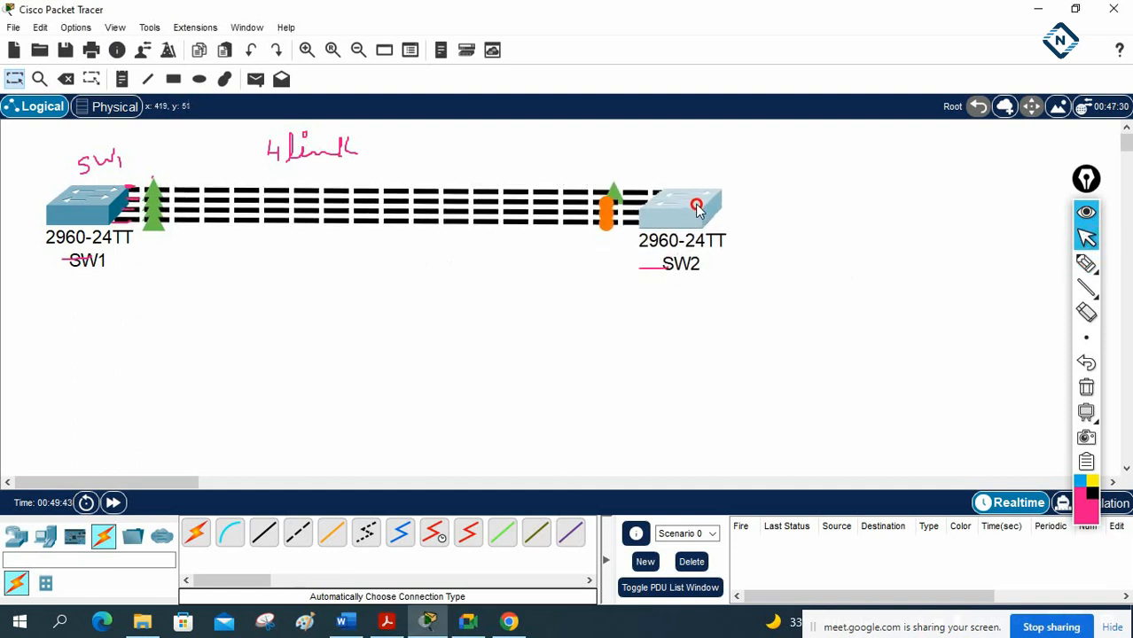
# - Clear the earlier annotations, draw a tick above SW2's green port indicator and cross out its orange indicators with the pen
pyautogui.click(1086, 388)
pyautogui.click(1086, 264)
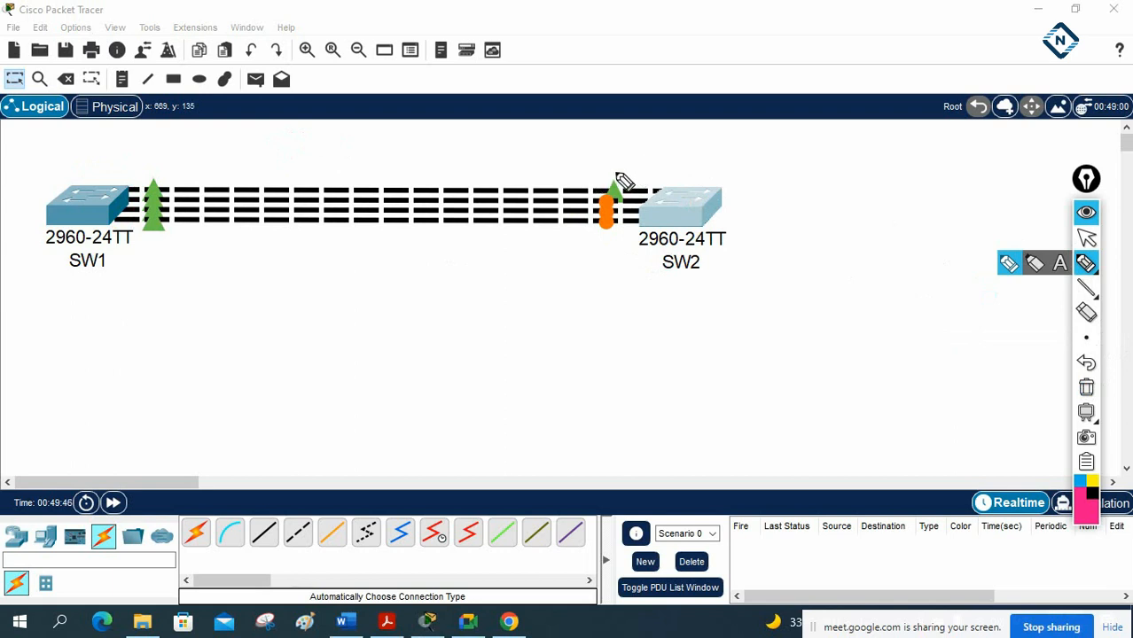
pyautogui.moveTo(615, 169); pyautogui.dragTo(638, 163)
pyautogui.moveTo(592, 198)
pyautogui.mouseDown()
pyautogui.moveTo(605, 202)
pyautogui.moveTo(593, 208)
pyautogui.moveTo(601, 223)
pyautogui.moveTo(611, 220)
pyautogui.mouseUp()
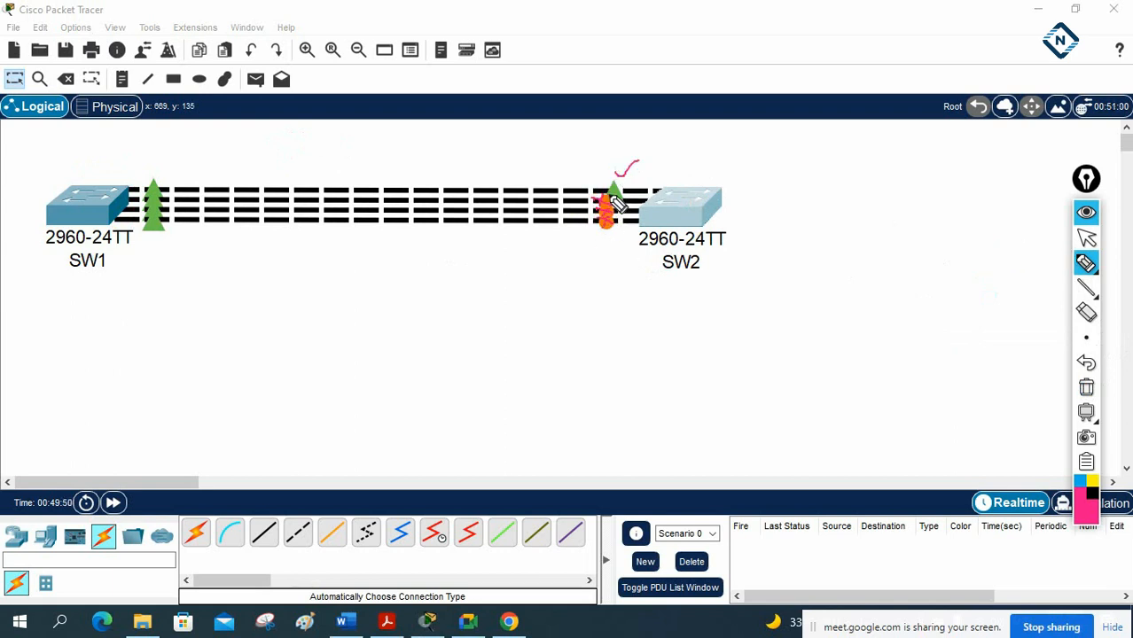
# - Handwrite "STP" below the links and "L2" near SW2, underlining both
pyautogui.moveTo(466, 256)
pyautogui.mouseDown()
pyautogui.moveTo(461, 280)
pyautogui.moveTo(495, 261)
pyautogui.moveTo(523, 271)
pyautogui.moveTo(514, 264)
pyautogui.mouseUp()
pyautogui.moveTo(470, 314); pyautogui.dragTo(512, 287)
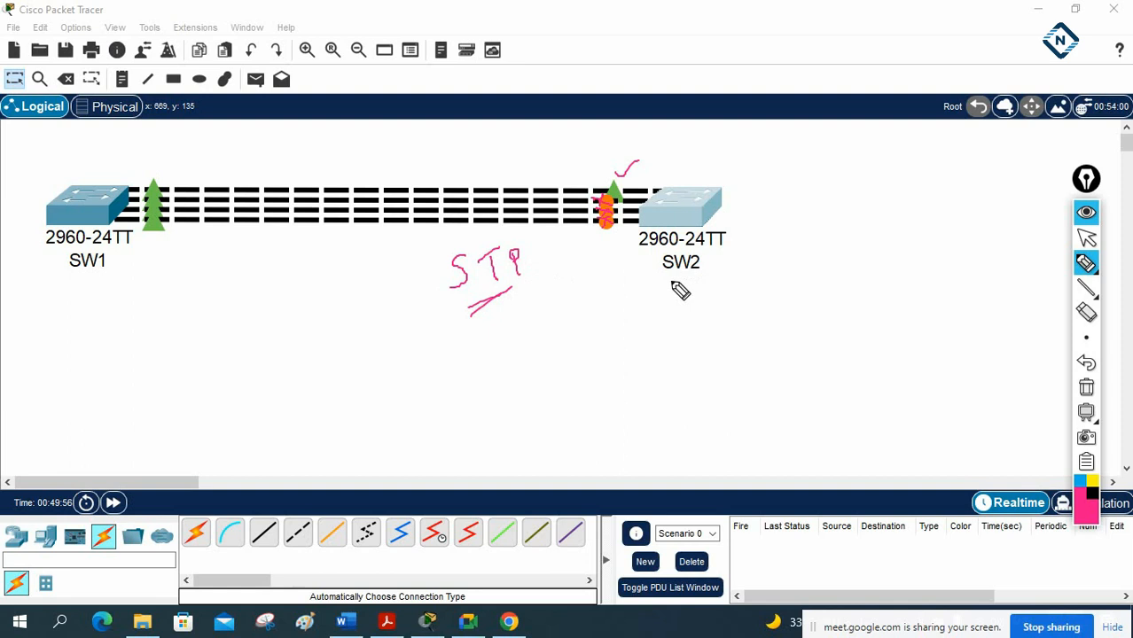
pyautogui.moveTo(613, 303)
pyautogui.mouseDown()
pyautogui.moveTo(626, 339)
pyautogui.moveTo(662, 349)
pyautogui.mouseUp()
pyautogui.moveTo(1086, 289)
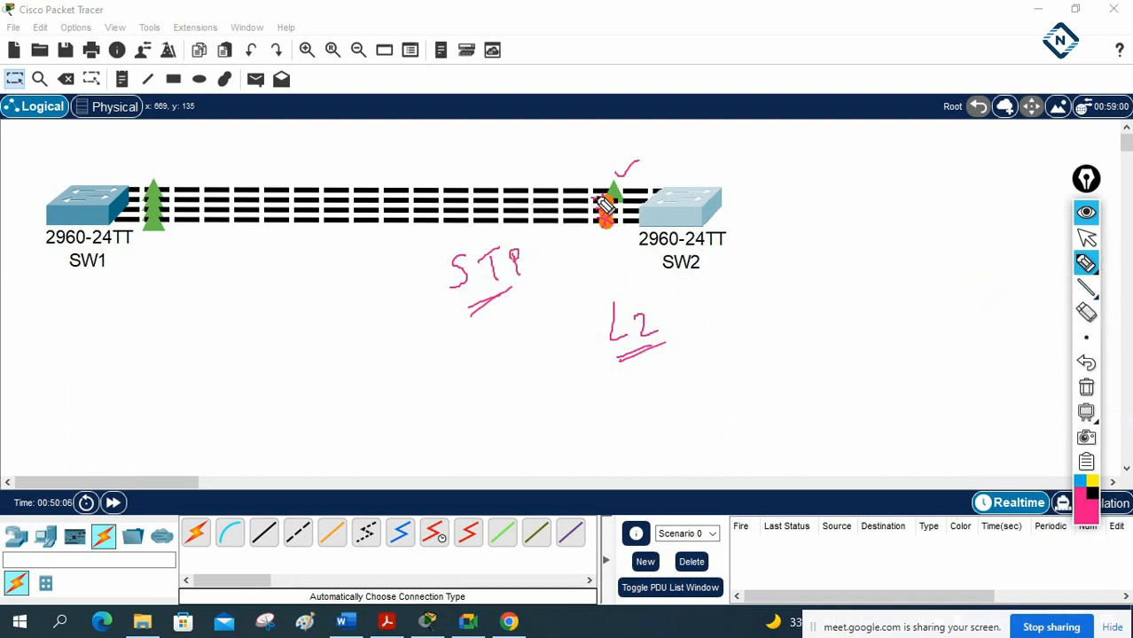
# - Draw pen lines from SW1 to SW2's orange port indicators and handwrite "BPDU" beneath the links
pyautogui.moveTo(149, 178)
pyautogui.mouseDown()
pyautogui.moveTo(492, 145)
pyautogui.moveTo(611, 186)
pyautogui.moveTo(488, 209)
pyautogui.moveTo(135, 203)
pyautogui.mouseUp()
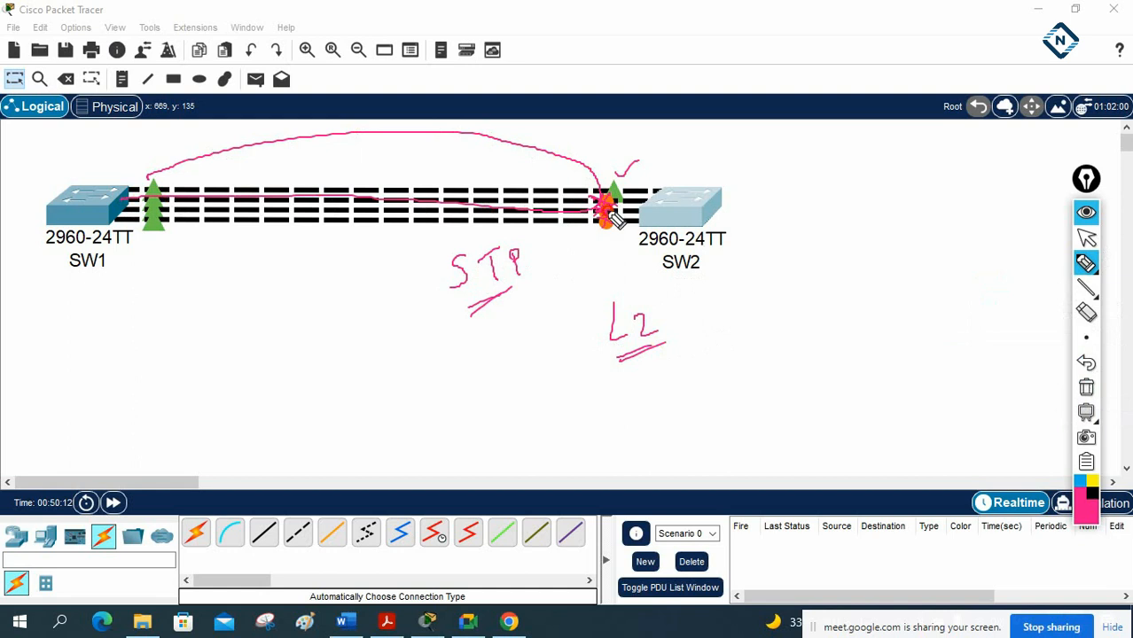
pyautogui.moveTo(264, 289)
pyautogui.mouseDown()
pyautogui.moveTo(272, 282)
pyautogui.moveTo(274, 298)
pyautogui.mouseUp()
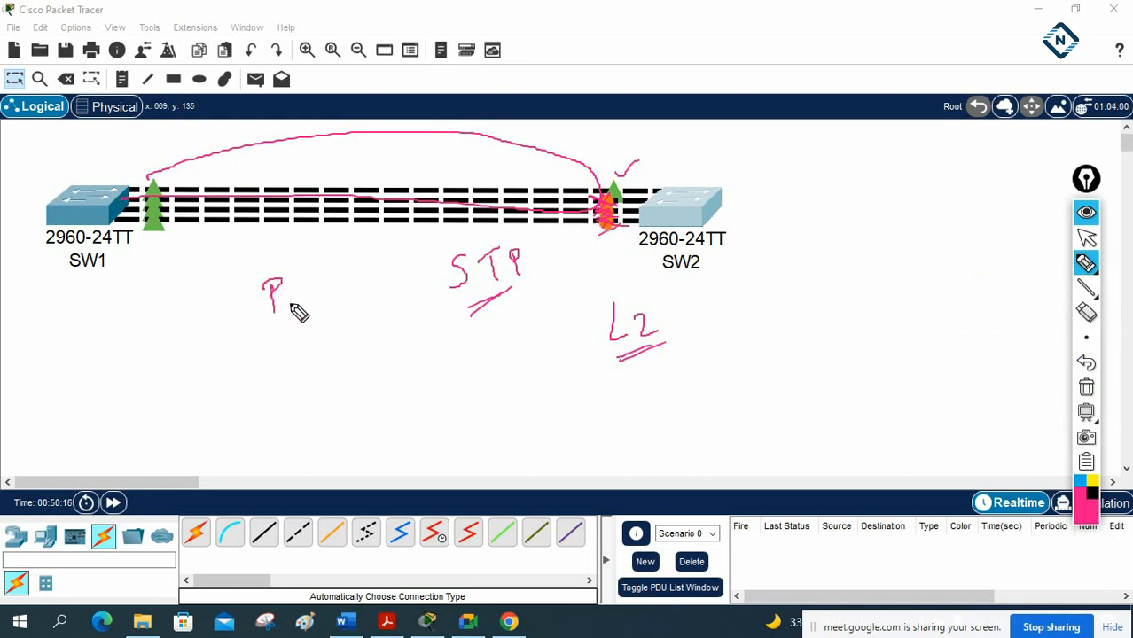
pyautogui.moveTo(237, 282)
pyautogui.mouseDown()
pyautogui.moveTo(258, 314)
pyautogui.moveTo(292, 311)
pyautogui.mouseUp()
pyautogui.moveTo(322, 271); pyautogui.dragTo(334, 258)
pyautogui.moveTo(117, 188)
pyautogui.mouseDown()
pyautogui.moveTo(207, 156)
pyautogui.moveTo(571, 168)
pyautogui.moveTo(602, 188)
pyautogui.mouseUp()
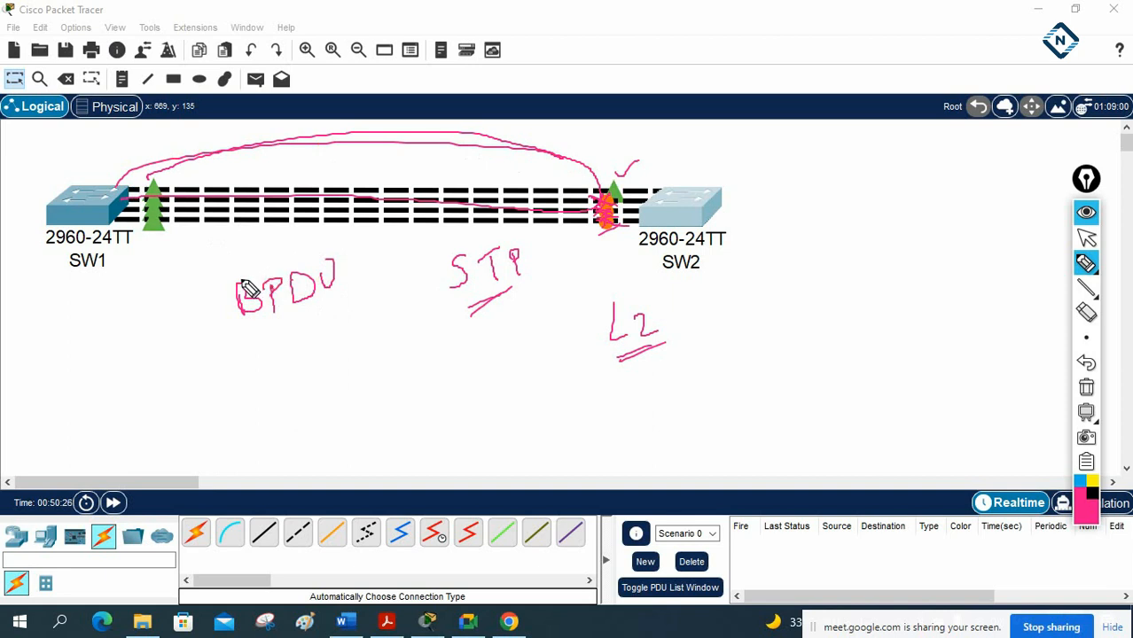
# - Mark SW1 with an arrow and the handwritten label "King", circle its green port indicators, and enlarge the tick at SW2's green port
pyautogui.moveTo(78, 140); pyautogui.dragTo(86, 174)
pyautogui.moveTo(53, 277)
pyautogui.mouseDown()
pyautogui.moveTo(53, 317)
pyautogui.moveTo(61, 300)
pyautogui.moveTo(125, 282)
pyautogui.moveTo(104, 300)
pyautogui.mouseUp()
pyautogui.click(71, 281)
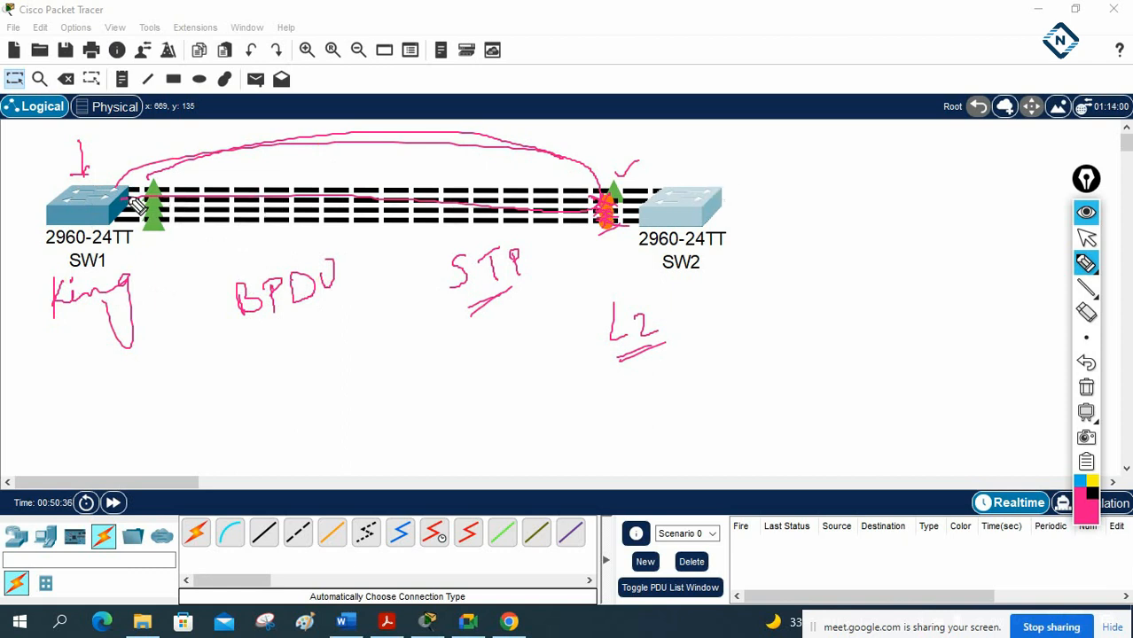
pyautogui.moveTo(169, 197)
pyautogui.mouseDown()
pyautogui.moveTo(180, 167)
pyautogui.moveTo(133, 191)
pyautogui.moveTo(182, 233)
pyautogui.moveTo(167, 195)
pyautogui.mouseUp()
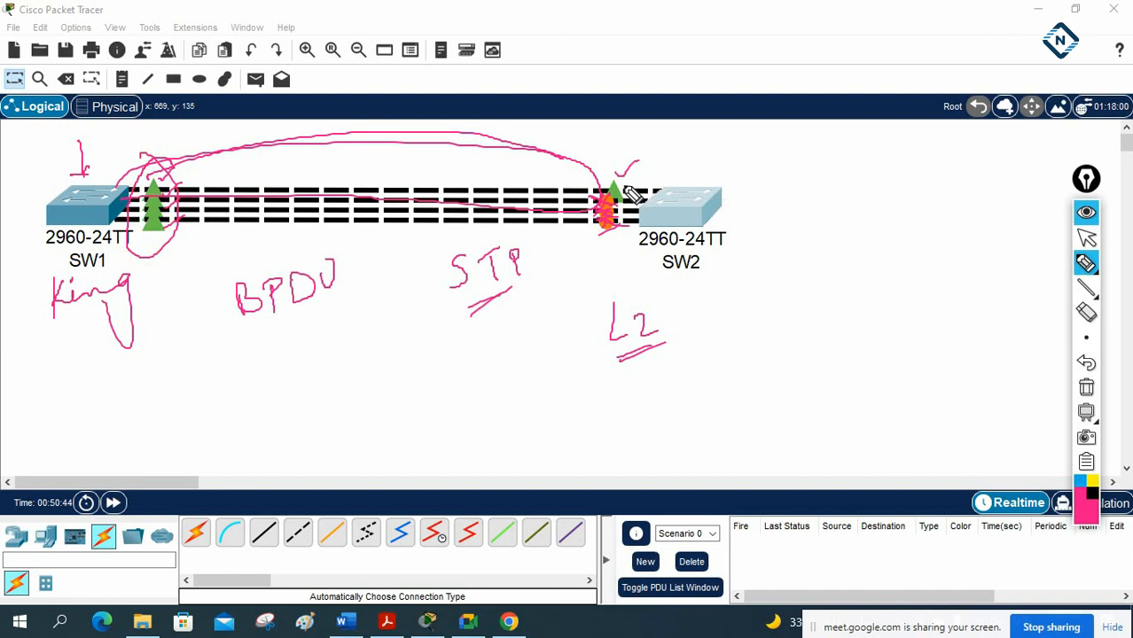
pyautogui.moveTo(616, 181); pyautogui.dragTo(650, 150)
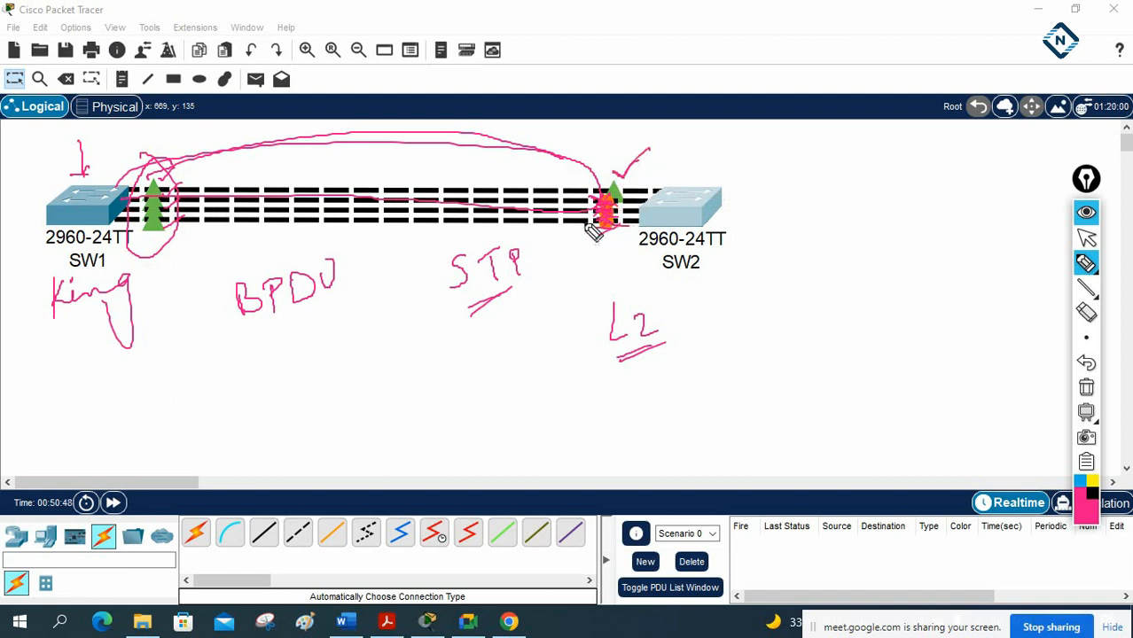
# - Clear all annotations and handwrite "STP" below the links
pyautogui.click(1085, 387)
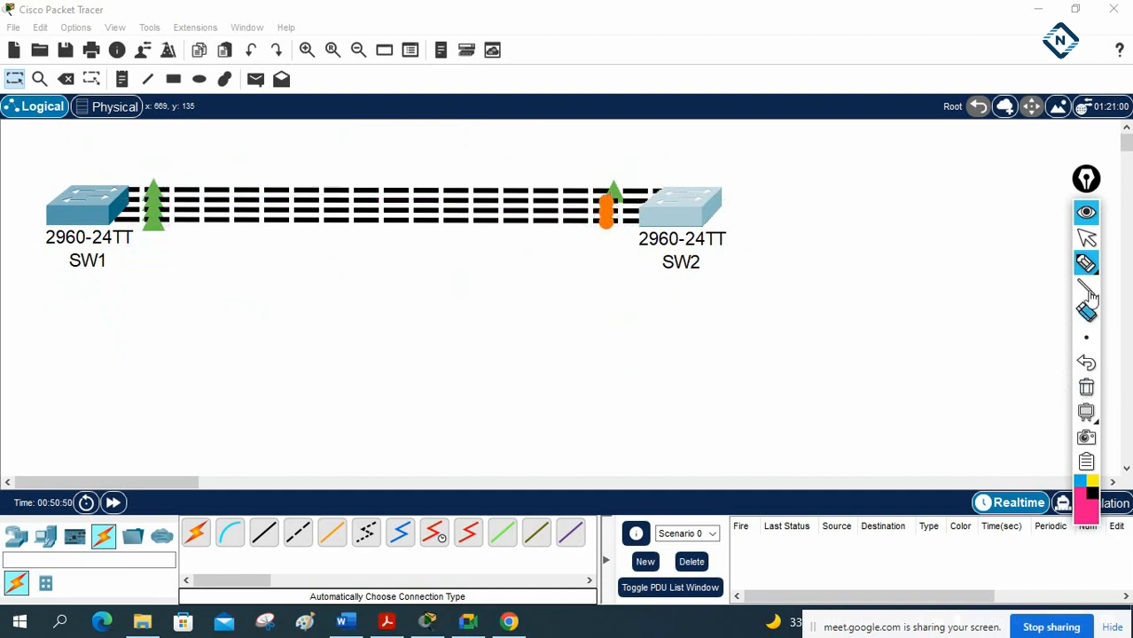
pyautogui.click(1087, 263)
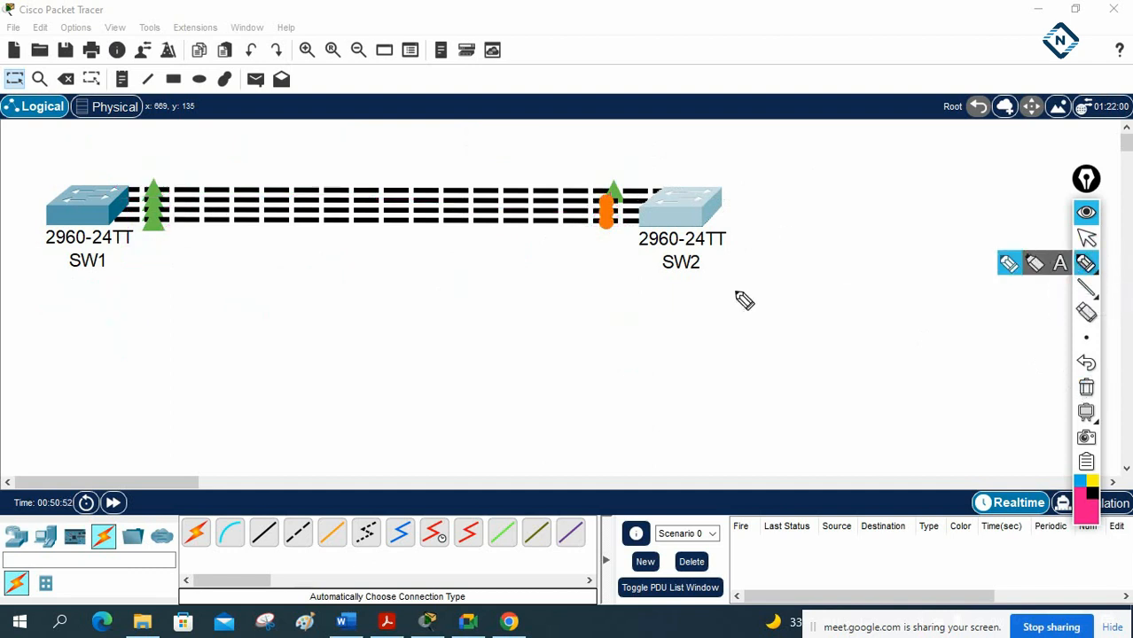
pyautogui.moveTo(440, 251)
pyautogui.mouseDown()
pyautogui.moveTo(430, 274)
pyautogui.moveTo(461, 252)
pyautogui.mouseUp()
pyautogui.moveTo(454, 254)
pyautogui.mouseDown()
pyautogui.moveTo(455, 274)
pyautogui.moveTo(476, 255)
pyautogui.mouseUp()
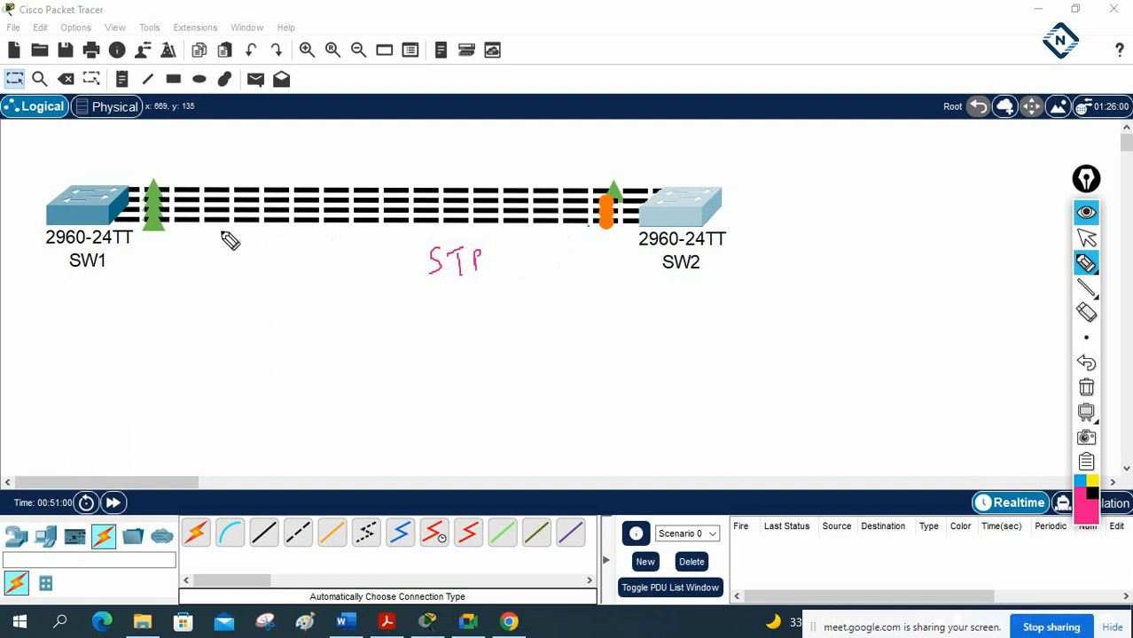
# - Annotate the links near SW1 with strokes, "1GP" and an underlined "4Gb", and mark SW2's green port with a tick and its orange ports with strokes
pyautogui.moveTo(165, 157)
pyautogui.mouseDown()
pyautogui.moveTo(164, 174)
pyautogui.moveTo(215, 172)
pyautogui.moveTo(215, 160)
pyautogui.mouseUp()
pyautogui.moveTo(166, 200); pyautogui.dragTo(276, 158)
pyautogui.moveTo(181, 207); pyautogui.dragTo(229, 207)
pyautogui.moveTo(161, 267)
pyautogui.mouseDown()
pyautogui.moveTo(160, 280)
pyautogui.moveTo(176, 280)
pyautogui.mouseUp()
pyautogui.moveTo(173, 268)
pyautogui.mouseDown()
pyautogui.moveTo(171, 298)
pyautogui.moveTo(197, 283)
pyautogui.moveTo(216, 293)
pyautogui.moveTo(197, 307)
pyautogui.mouseUp()
pyautogui.moveTo(175, 324); pyautogui.dragTo(200, 318)
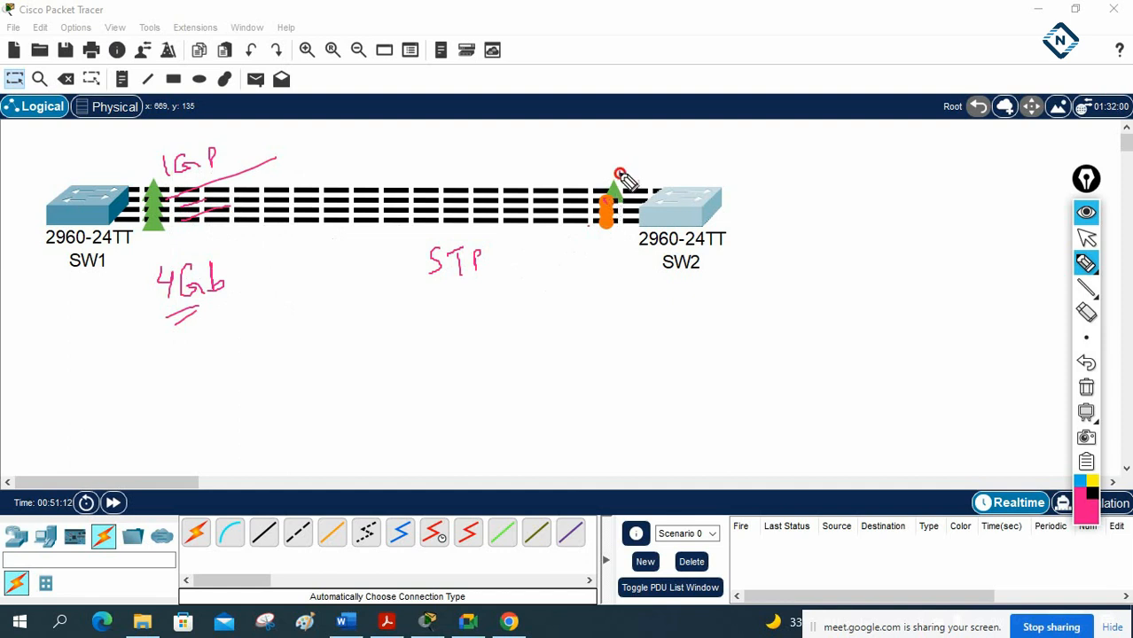
pyautogui.moveTo(619, 168); pyautogui.dragTo(642, 159)
pyautogui.moveTo(607, 232); pyautogui.dragTo(600, 247)
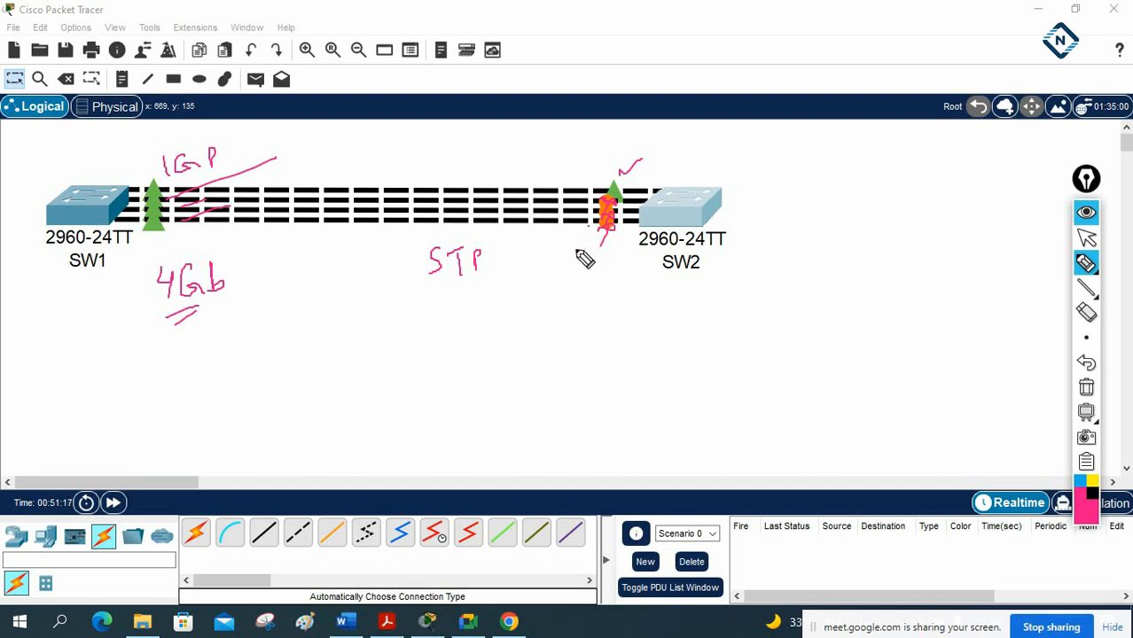
# - Clear all annotations, leave the pen, and shift SW2 slightly farther away from SW1
pyautogui.click(1086, 388)
pyautogui.click(1085, 237)
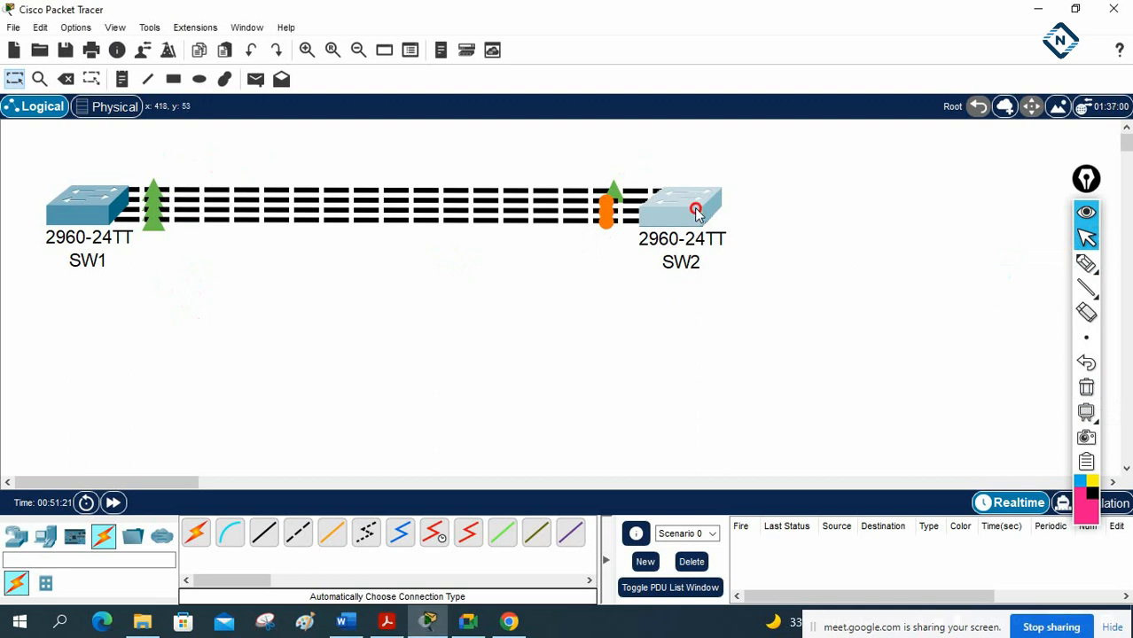
pyautogui.moveTo(698, 214); pyautogui.dragTo(716, 209)
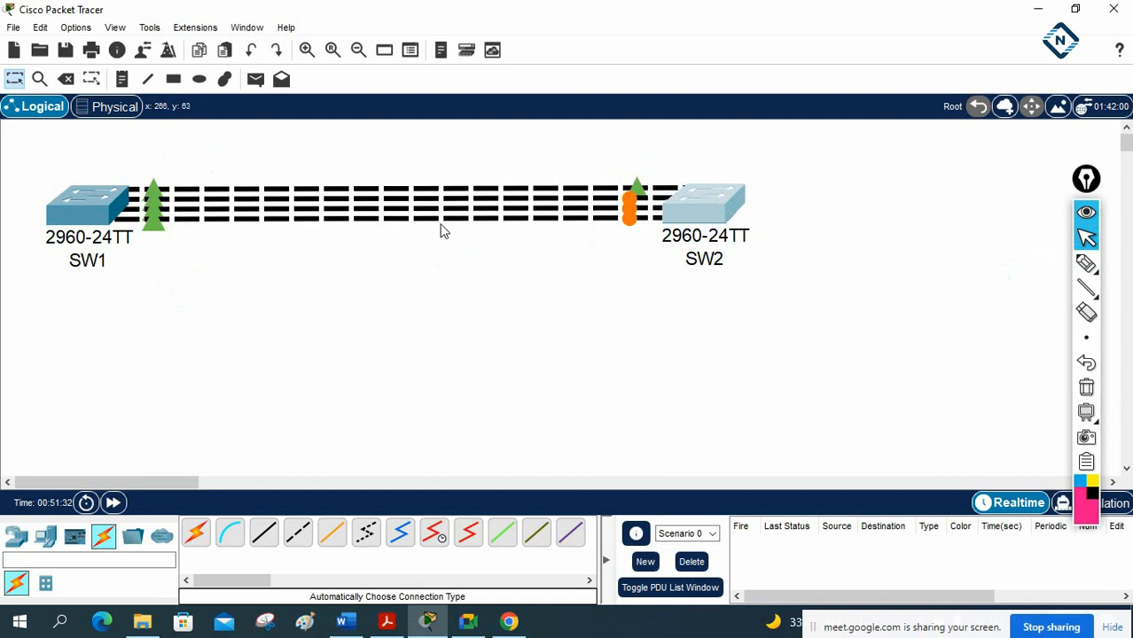
# - Draw a pink cross on the uppermost link near SW2 and small pen marks on the links below it
pyautogui.click(1086, 263)
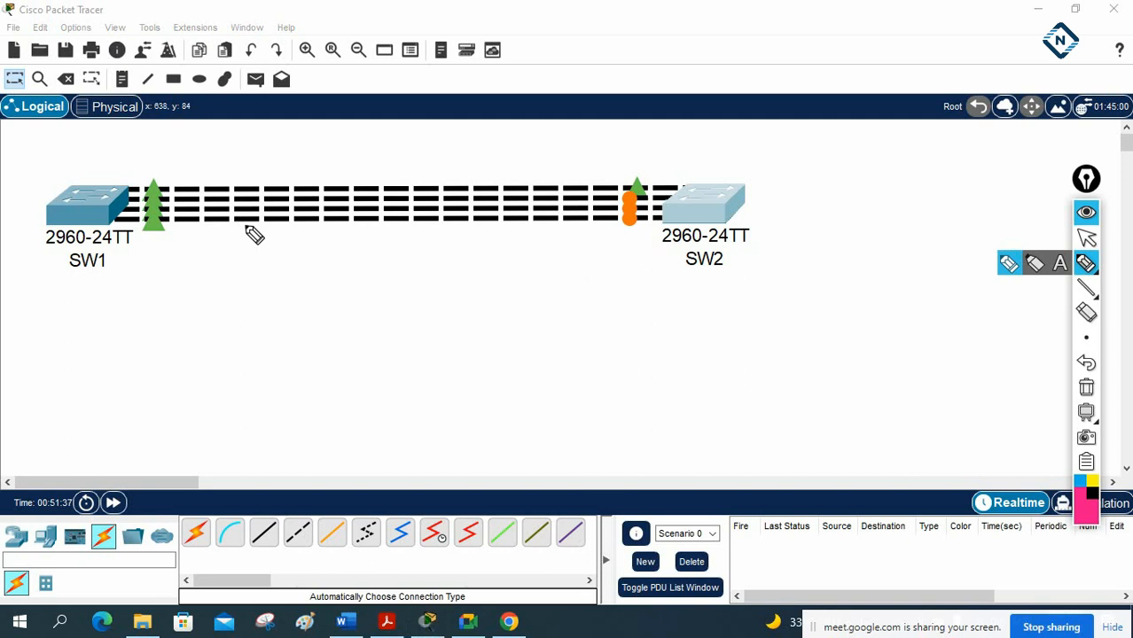
pyautogui.moveTo(601, 182); pyautogui.dragTo(612, 188)
pyautogui.moveTo(596, 188)
pyautogui.mouseDown()
pyautogui.moveTo(609, 175)
pyautogui.moveTo(601, 200)
pyautogui.moveTo(613, 215)
pyautogui.mouseUp()
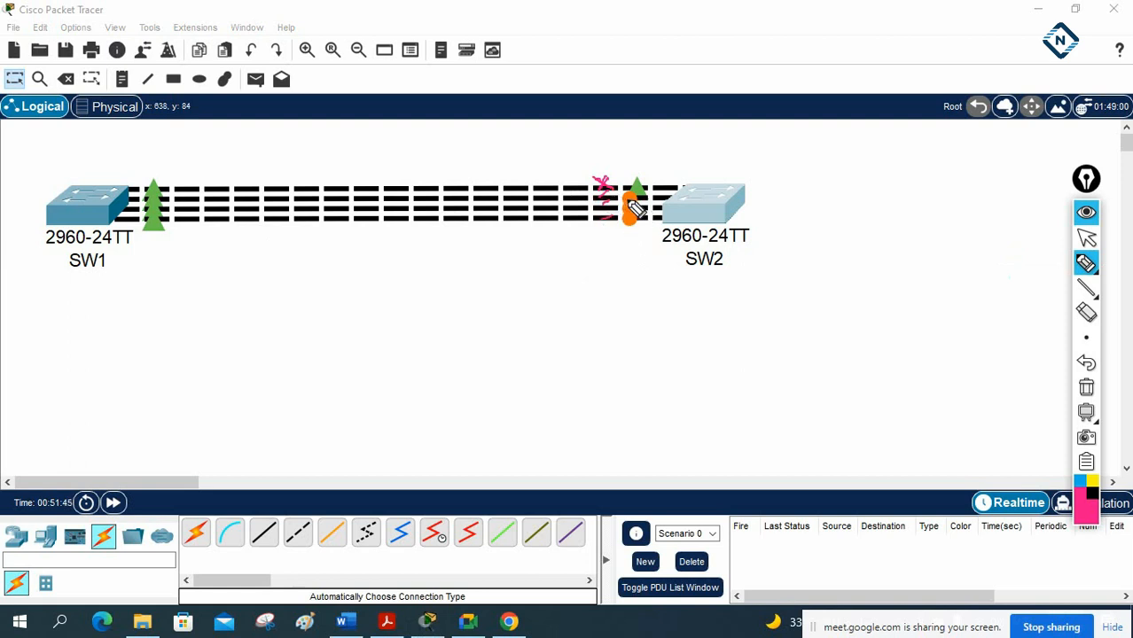
# - Leave the pen and delete the uppermost link between SW1 and SW2
pyautogui.click(1086, 237)
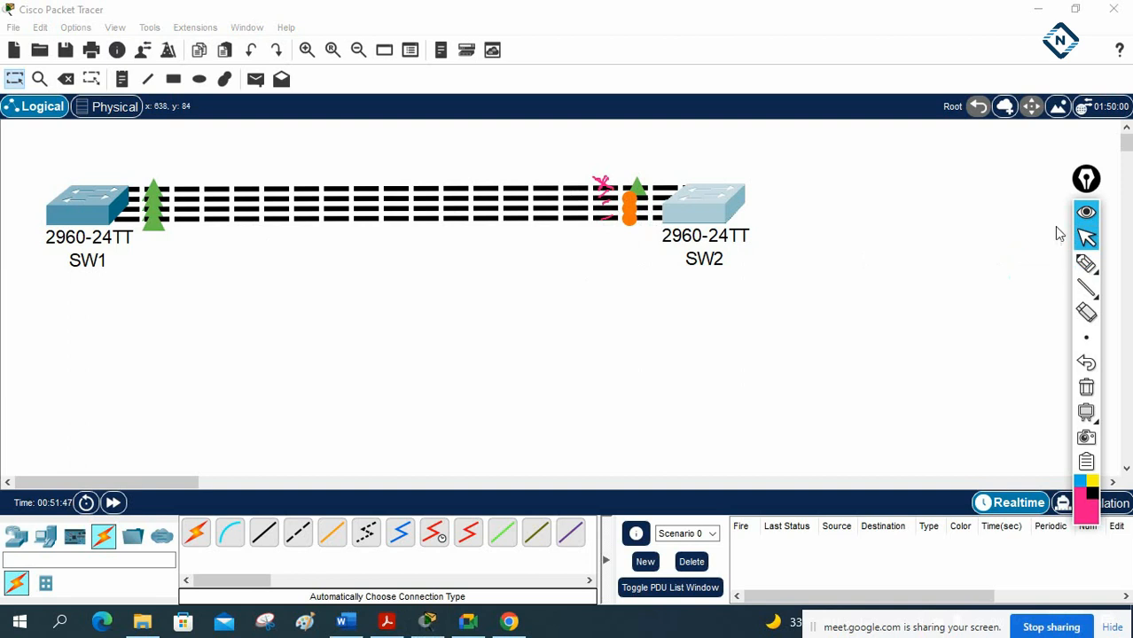
pyautogui.click(487, 168)
pyautogui.click(65, 79)
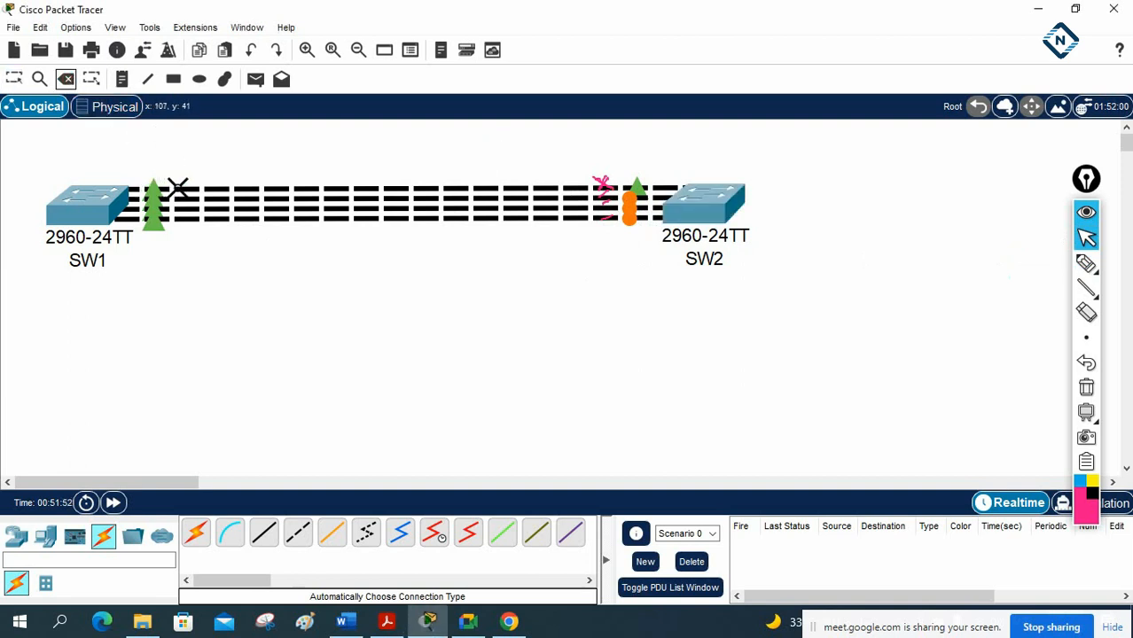
pyautogui.click(180, 185)
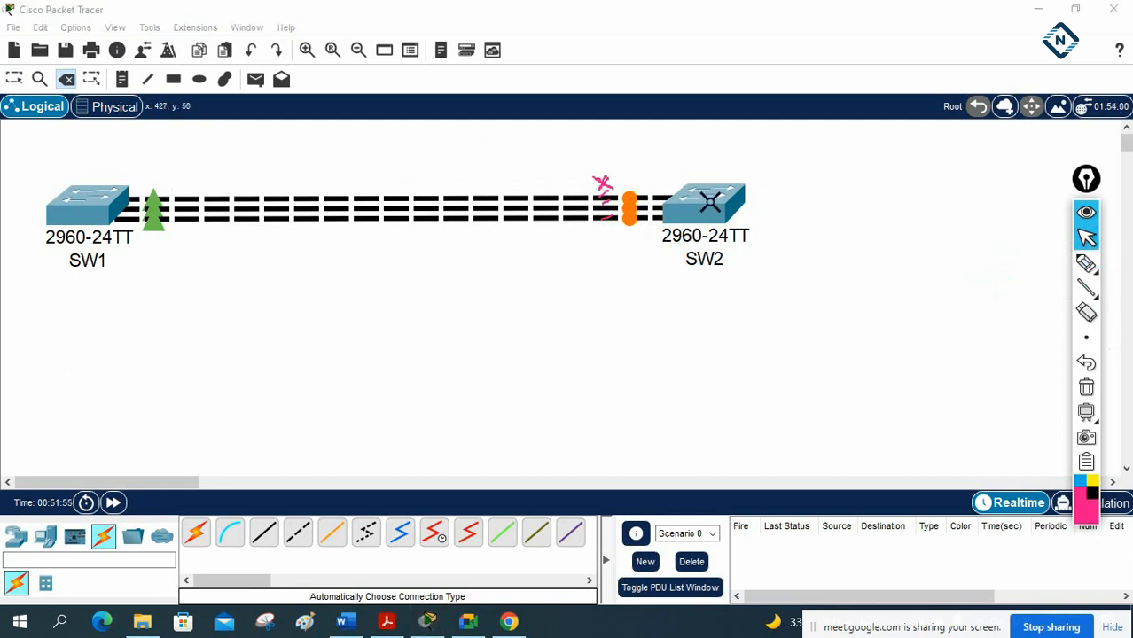
pyautogui.click(1087, 239)
pyautogui.press('Escape')
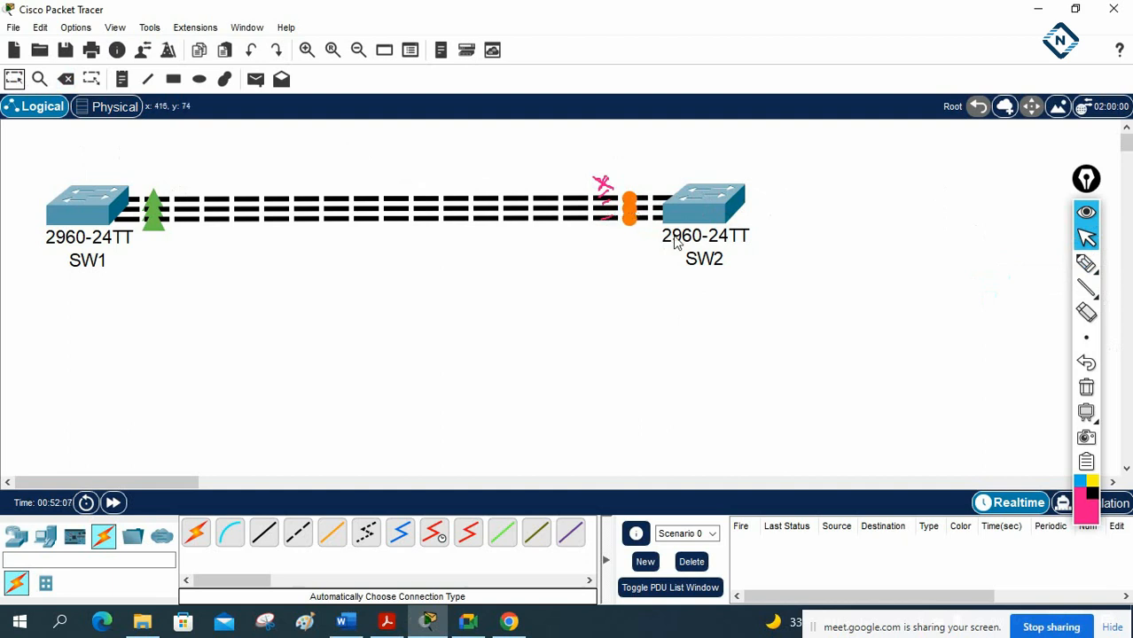
# - Handwrite "30 Sec" below the links with a double underline under the number, and "15" twice beneath it
pyautogui.click(1087, 263)
pyautogui.moveTo(525, 289); pyautogui.dragTo(520, 324)
pyautogui.moveTo(575, 285); pyautogui.dragTo(571, 293)
pyautogui.moveTo(631, 273)
pyautogui.mouseDown()
pyautogui.moveTo(601, 308)
pyautogui.moveTo(673, 278)
pyautogui.moveTo(693, 294)
pyautogui.mouseUp()
pyautogui.moveTo(516, 340); pyautogui.dragTo(579, 331)
pyautogui.moveTo(522, 360)
pyautogui.mouseDown()
pyautogui.moveTo(580, 351)
pyautogui.moveTo(618, 390)
pyautogui.mouseUp()
pyautogui.moveTo(637, 342); pyautogui.dragTo(637, 366)
pyautogui.moveTo(639, 340); pyautogui.dragTo(671, 325)
pyautogui.moveTo(623, 403)
pyautogui.mouseDown()
pyautogui.moveTo(623, 434)
pyautogui.moveTo(640, 422)
pyautogui.mouseUp()
pyautogui.moveTo(644, 386); pyautogui.dragTo(674, 373)
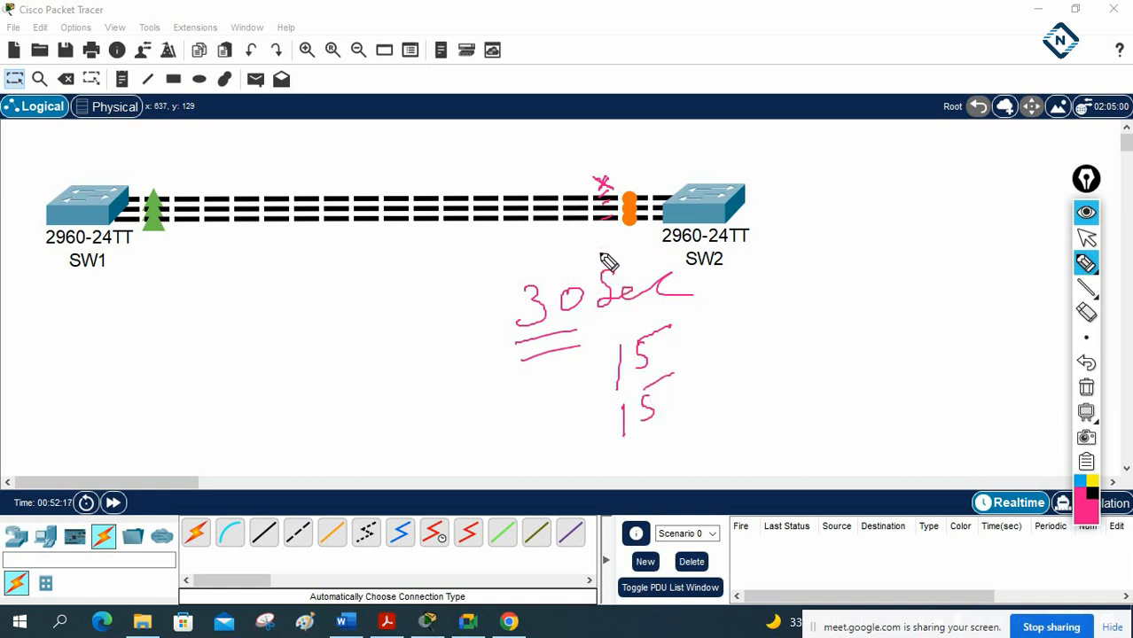
# - Mark SW2's port indicators with an arrow and crosses, and handwrite an underlined "30" for each of the two orange ports
pyautogui.moveTo(656, 149); pyautogui.dragTo(644, 174)
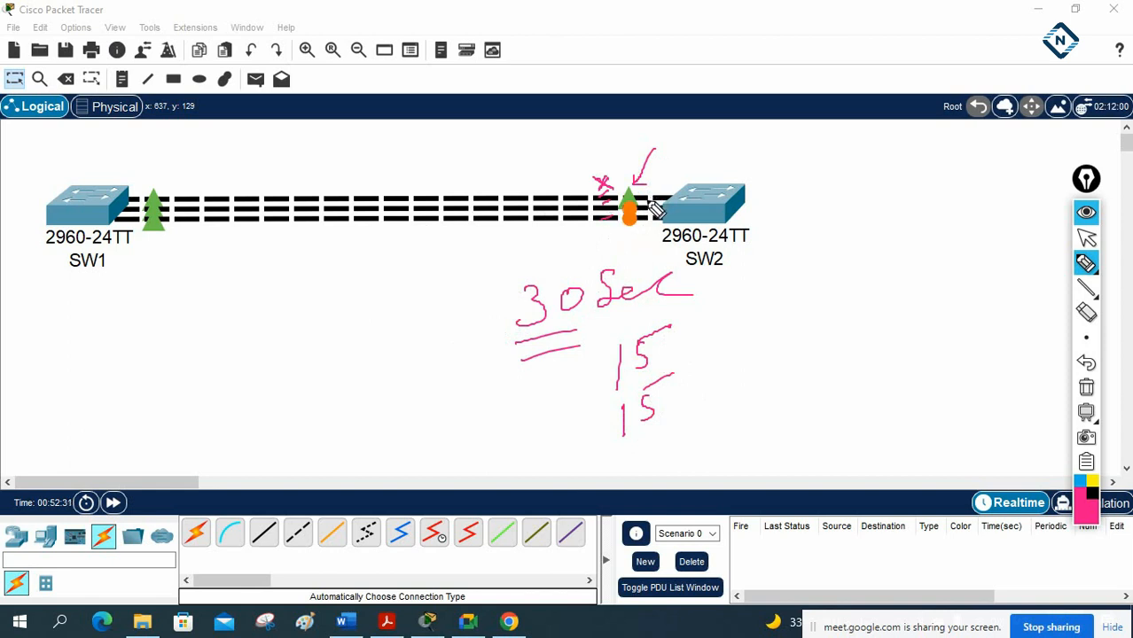
pyautogui.moveTo(562, 185)
pyautogui.mouseDown()
pyautogui.moveTo(581, 207)
pyautogui.moveTo(562, 206)
pyautogui.mouseUp()
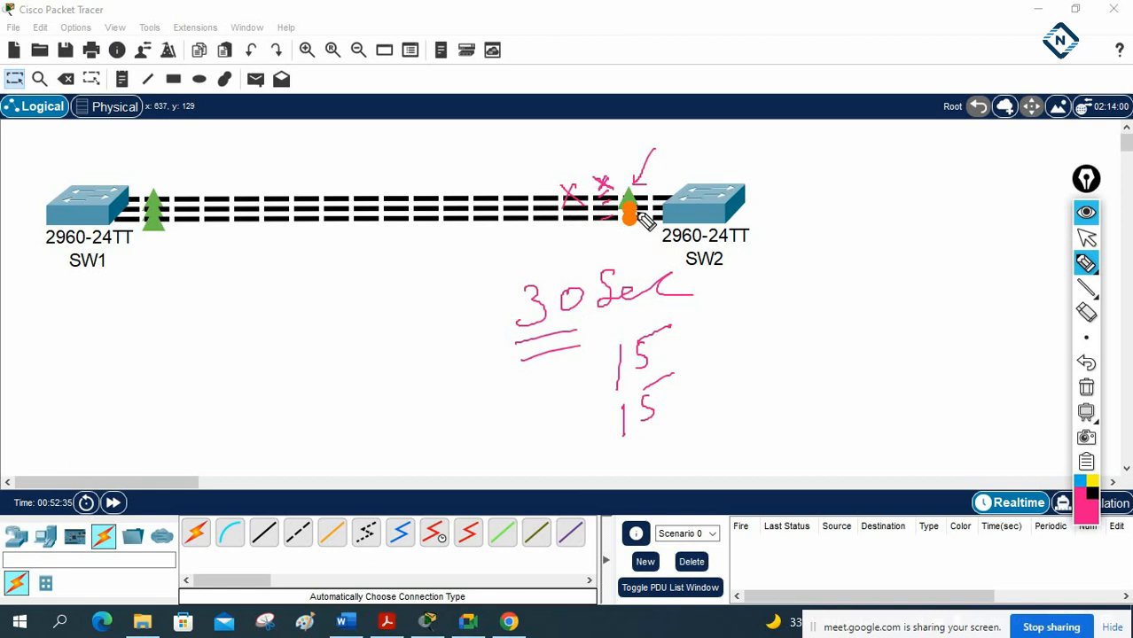
pyautogui.moveTo(631, 215)
pyautogui.mouseDown()
pyautogui.moveTo(765, 163)
pyautogui.moveTo(779, 165)
pyautogui.moveTo(771, 176)
pyautogui.moveTo(795, 159)
pyautogui.moveTo(815, 184)
pyautogui.mouseUp()
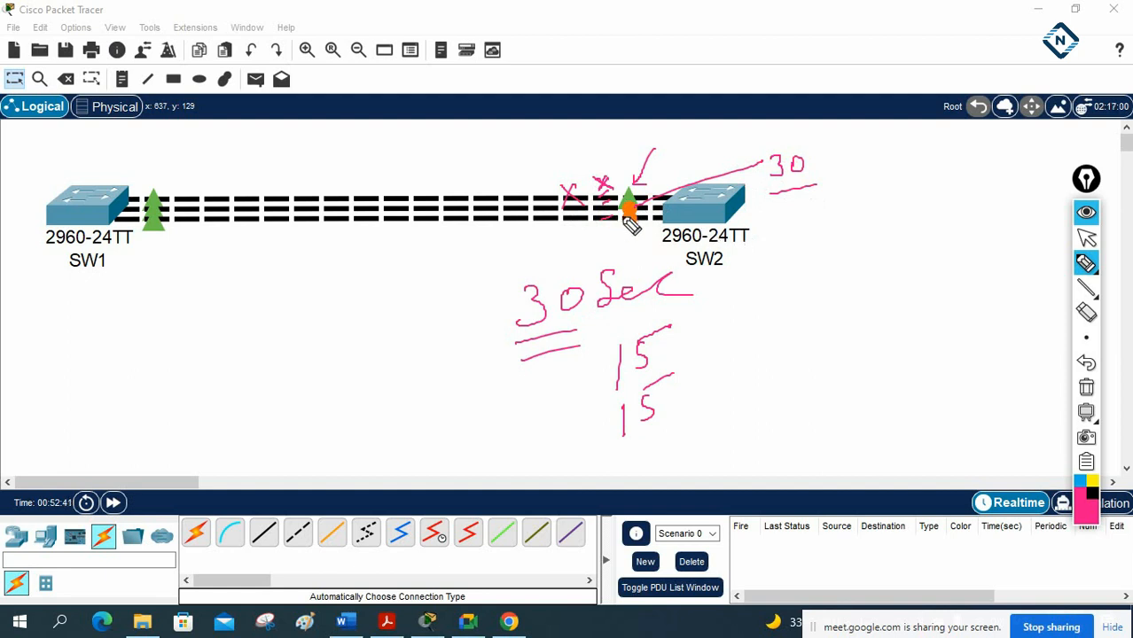
pyautogui.moveTo(603, 195); pyautogui.dragTo(622, 211)
pyautogui.moveTo(623, 199)
pyautogui.mouseDown()
pyautogui.moveTo(607, 227)
pyautogui.moveTo(638, 232)
pyautogui.moveTo(620, 270)
pyautogui.mouseUp()
pyautogui.moveTo(641, 254); pyautogui.dragTo(659, 270)
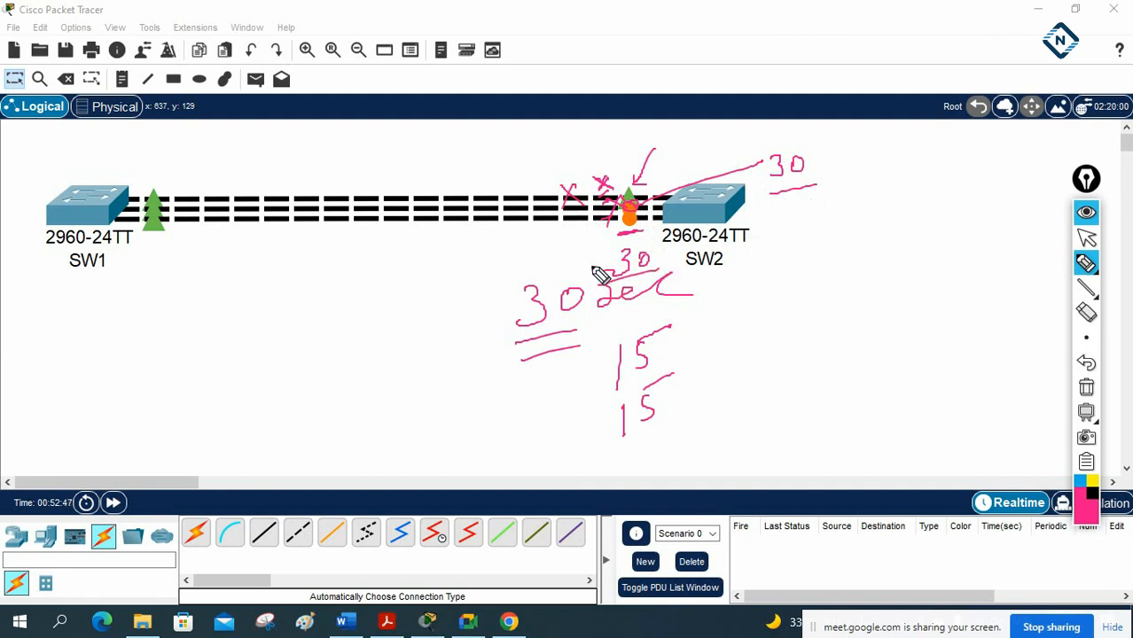
# - Handwrite "RSTP" with a double underline below the links and circle SW1's green port indicators
pyautogui.moveTo(390, 269)
pyautogui.mouseDown()
pyautogui.moveTo(392, 310)
pyautogui.moveTo(434, 303)
pyautogui.moveTo(483, 259)
pyautogui.mouseUp()
pyautogui.moveTo(467, 264)
pyautogui.mouseDown()
pyautogui.moveTo(468, 293)
pyautogui.moveTo(492, 254)
pyautogui.mouseUp()
pyautogui.moveTo(492, 254); pyautogui.dragTo(496, 266)
pyautogui.moveTo(401, 334); pyautogui.dragTo(470, 309)
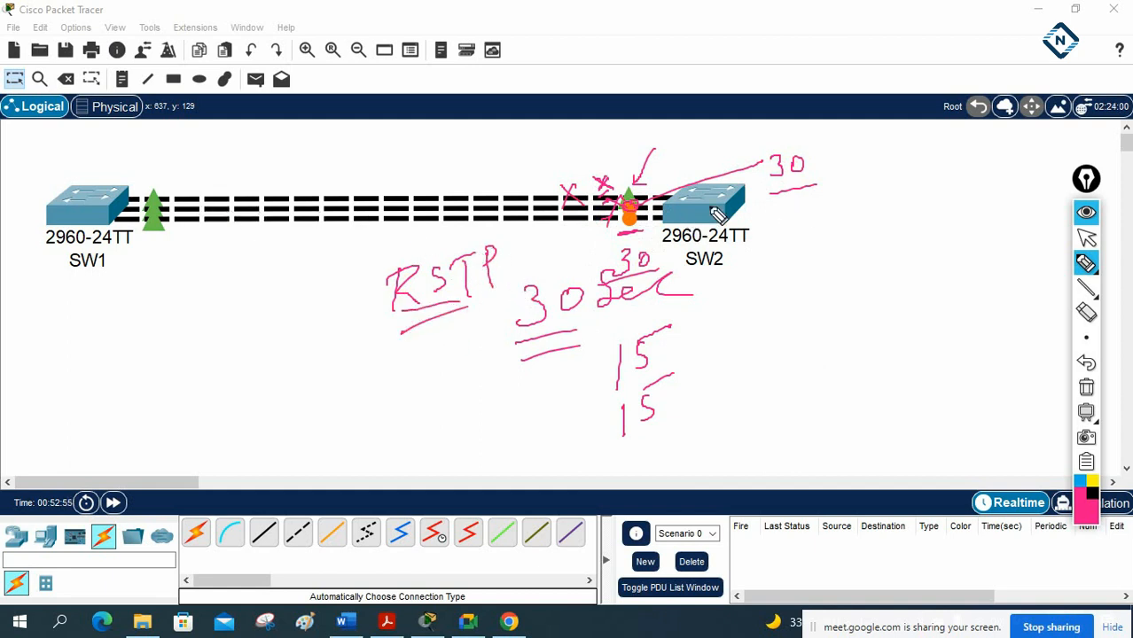
pyautogui.moveTo(161, 185); pyautogui.dragTo(168, 177)
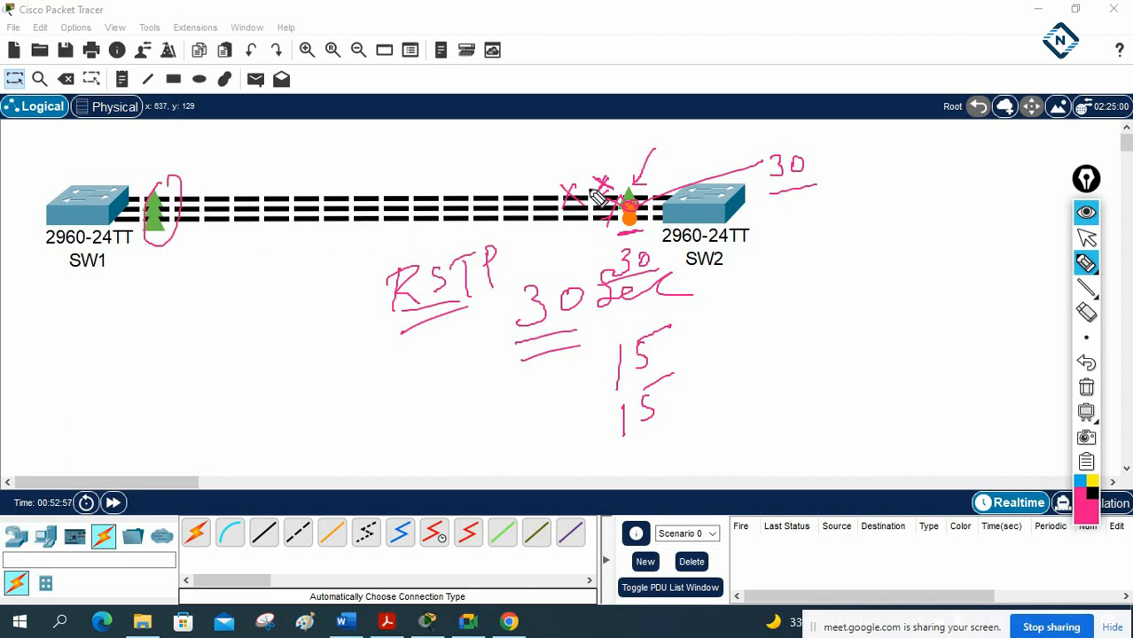
# - Clear all pen annotations and leave the pen
pyautogui.click(1086, 387)
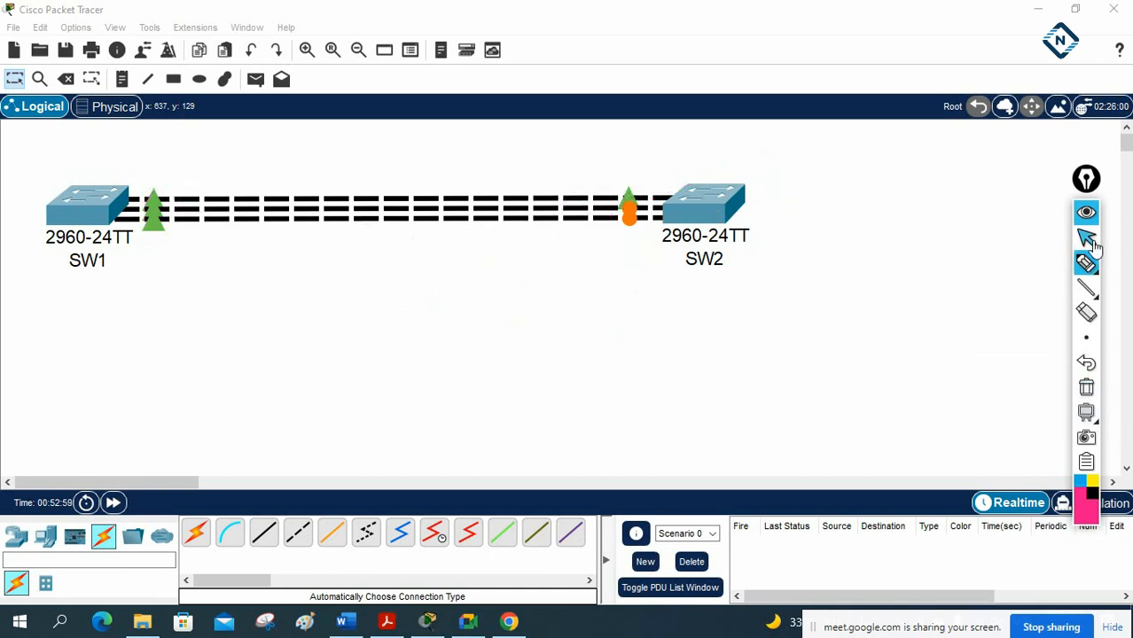
pyautogui.click(1087, 238)
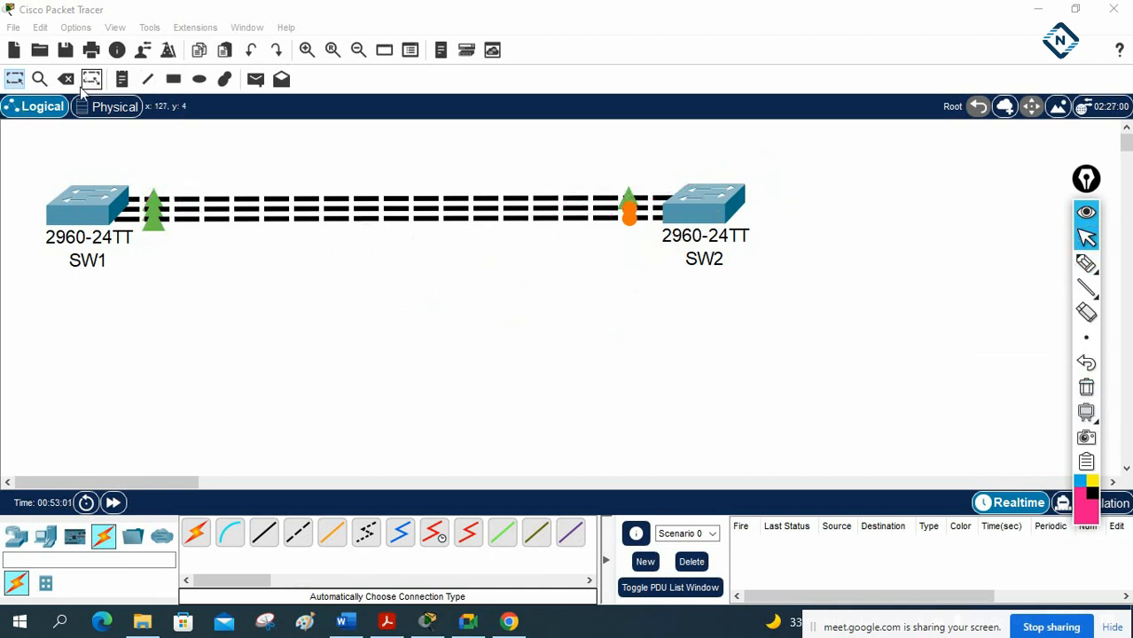
# - Add a fourth link from SW1 to SW2 with the automatically chosen connection type and shift SW2 slightly farther away
pyautogui.click(195, 535)
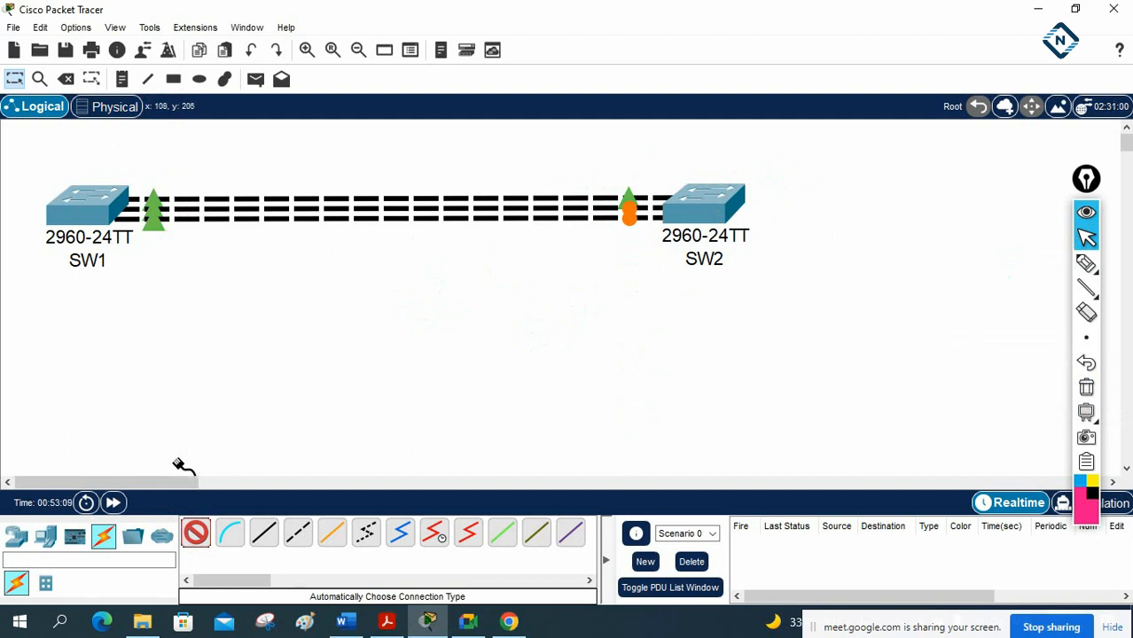
pyautogui.click(118, 193)
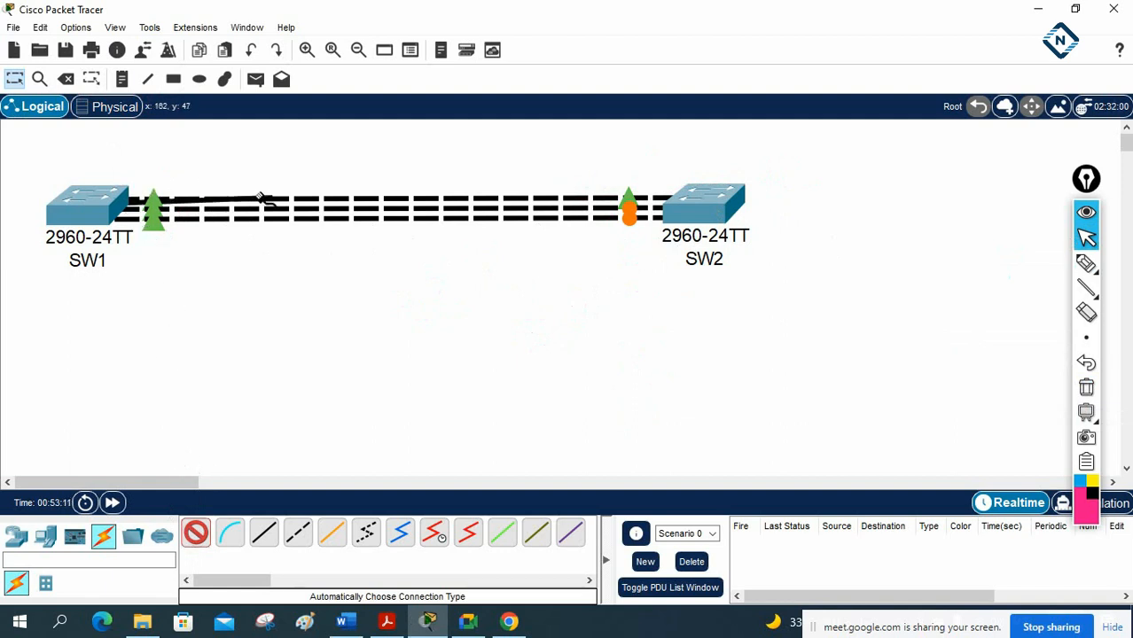
pyautogui.click(690, 213)
pyautogui.moveTo(690, 217); pyautogui.dragTo(715, 219)
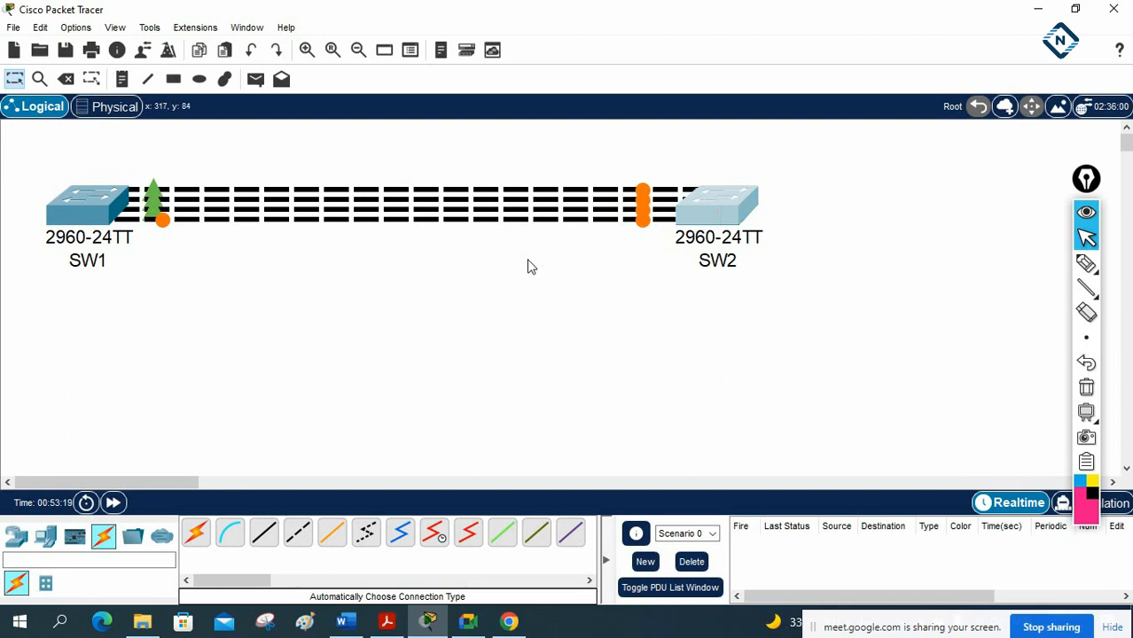
# - Open a blank Notepad window, fit it beside the topology, and move SW2 closer to SW1
pyautogui.click(514, 282)
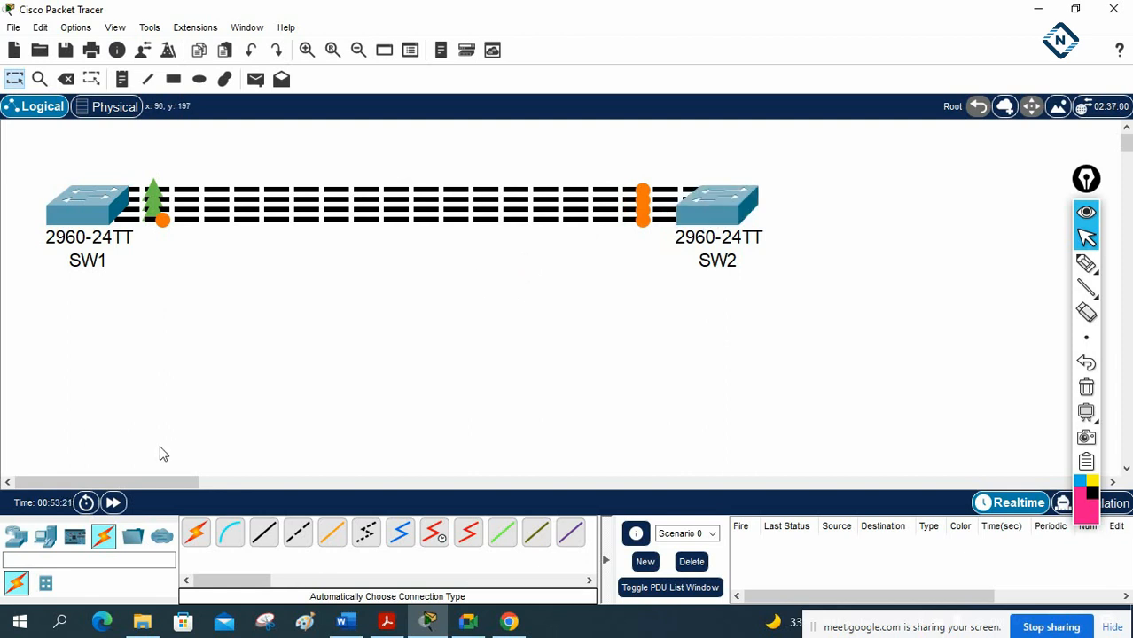
pyautogui.click(74, 627)
pyautogui.click(502, 240)
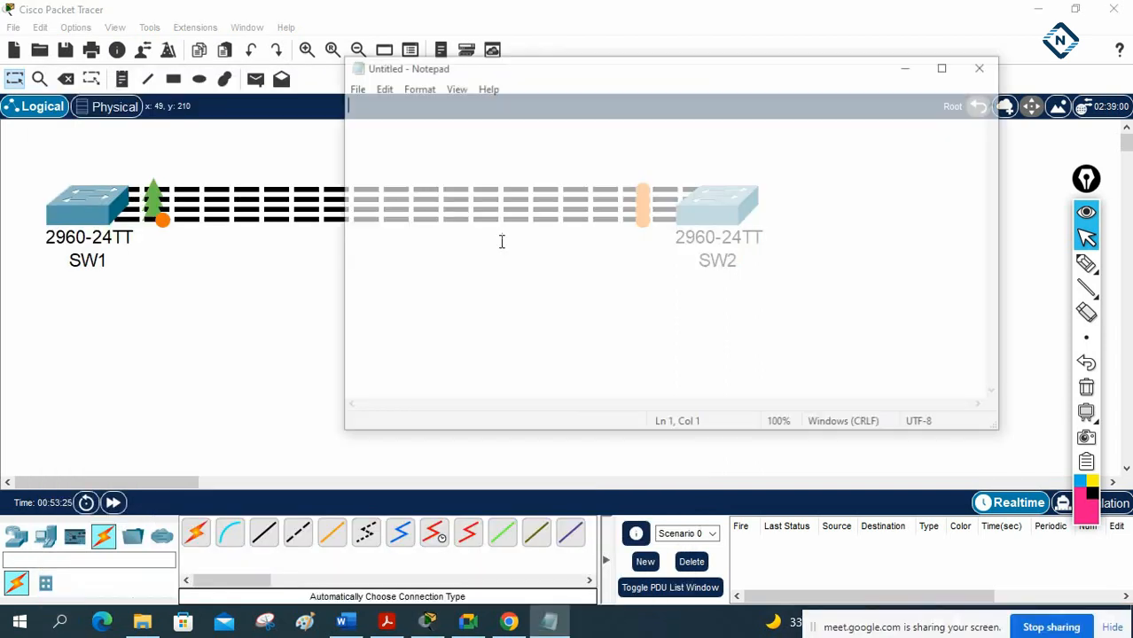
pyautogui.moveTo(526, 71); pyautogui.dragTo(733, 112)
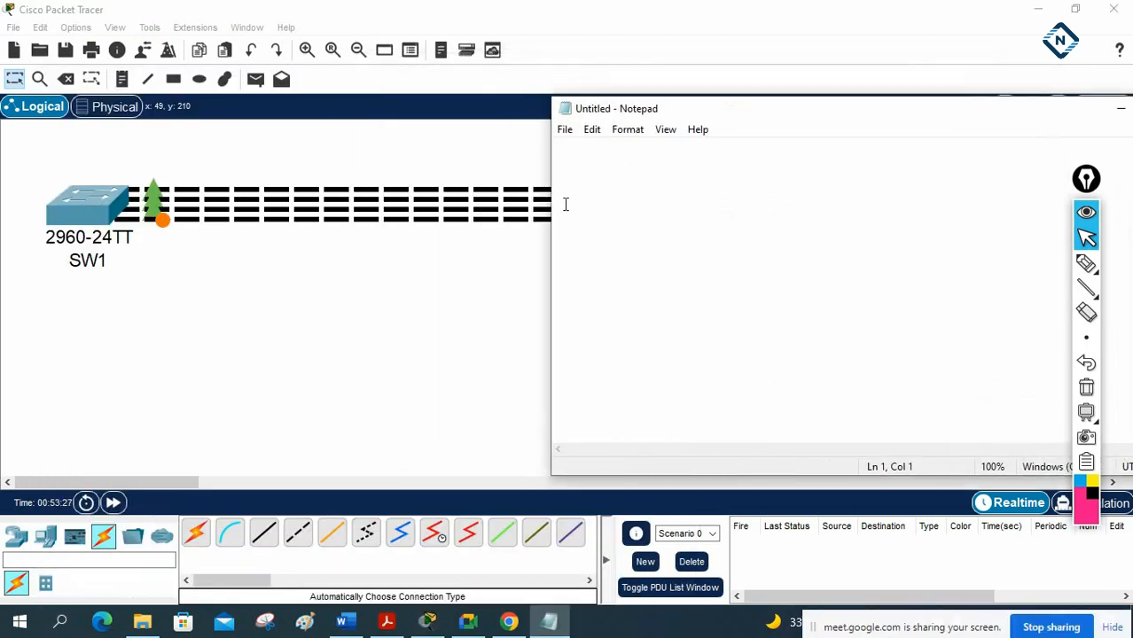
pyautogui.moveTo(551, 205); pyautogui.dragTo(777, 232)
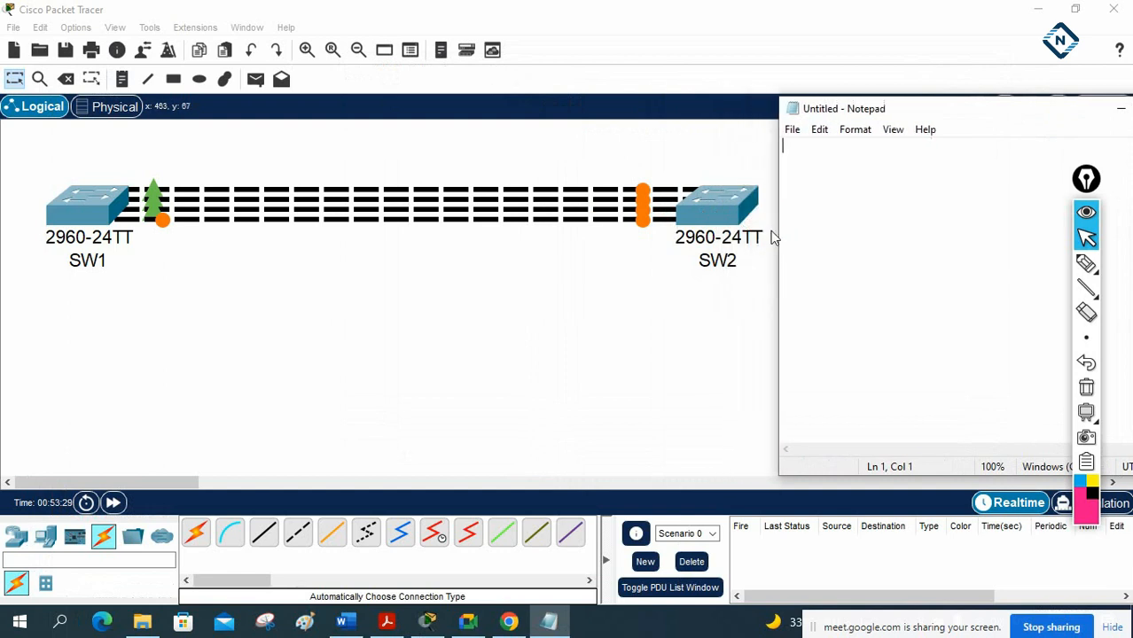
pyautogui.moveTo(877, 96); pyautogui.dragTo(880, 24)
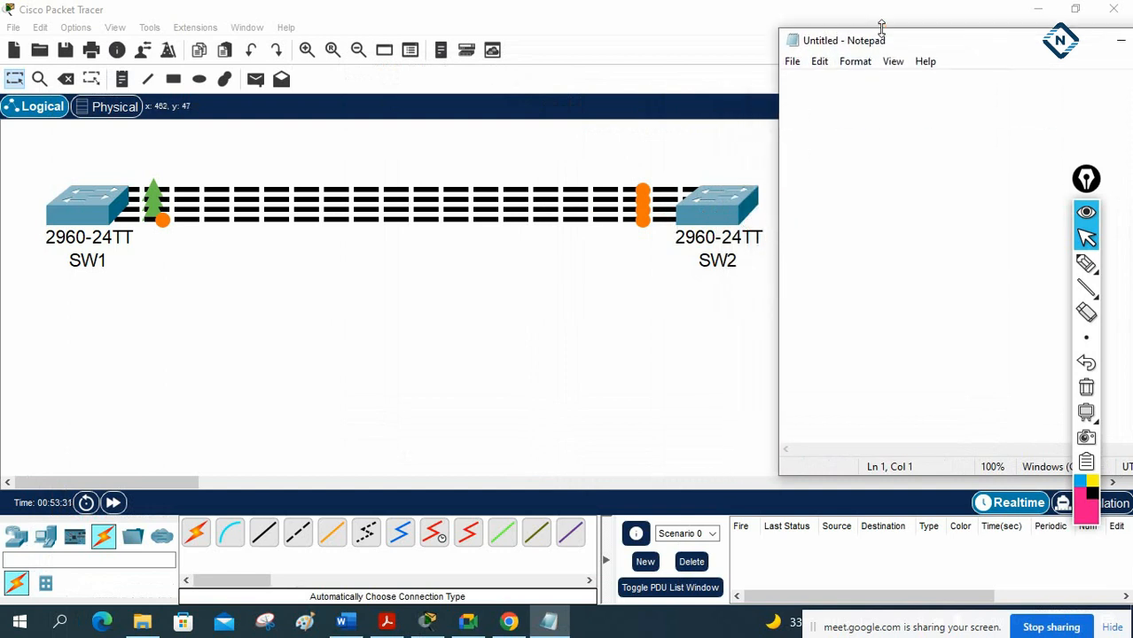
pyautogui.moveTo(718, 206); pyautogui.dragTo(450, 205)
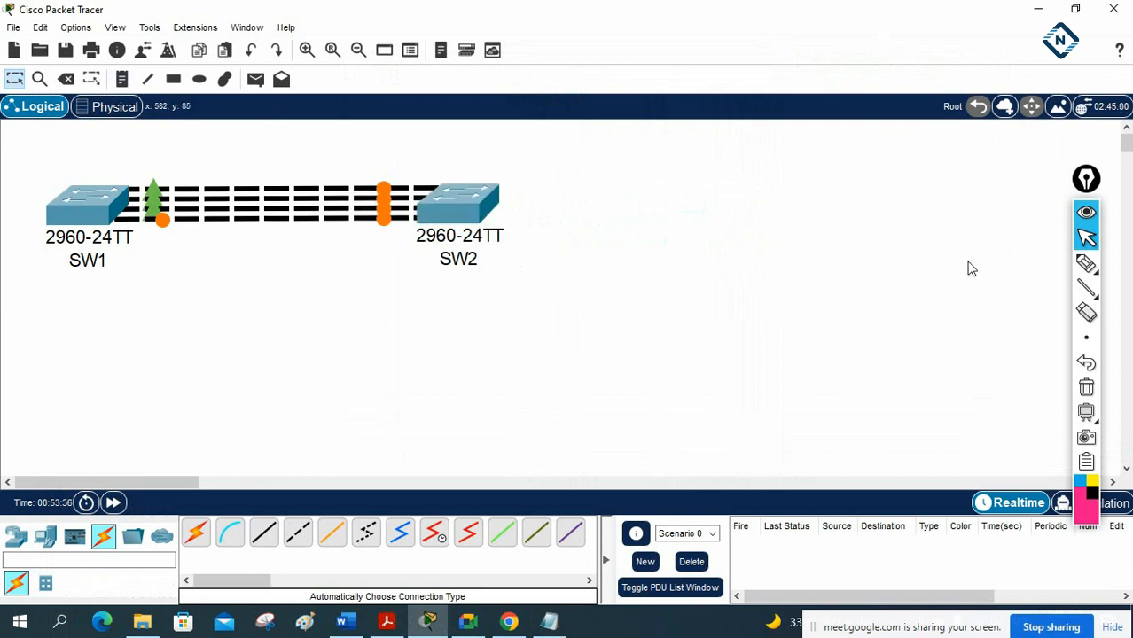
# - Handwrite 15 and 15 as an underlined sum with "30 Sec" beneath it beside SW2, and leave the pen
pyautogui.click(1086, 263)
pyautogui.moveTo(547, 249)
pyautogui.mouseDown()
pyautogui.moveTo(556, 263)
pyautogui.moveTo(547, 309)
pyautogui.moveTo(598, 325)
pyautogui.mouseUp()
pyautogui.moveTo(567, 360)
pyautogui.mouseDown()
pyautogui.moveTo(586, 367)
pyautogui.moveTo(610, 352)
pyautogui.moveTo(630, 367)
pyautogui.moveTo(710, 326)
pyautogui.mouseUp()
pyautogui.click(1086, 237)
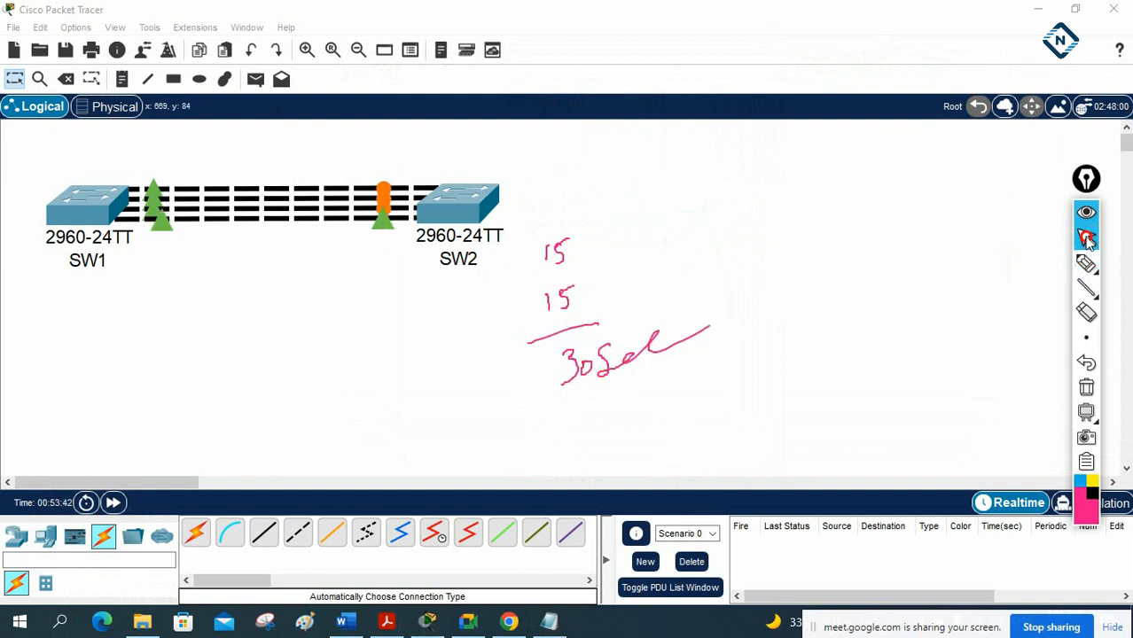
# - Fast-forward the simulation time and shift SW2 slightly farther from SW1
pyautogui.click(114, 503)
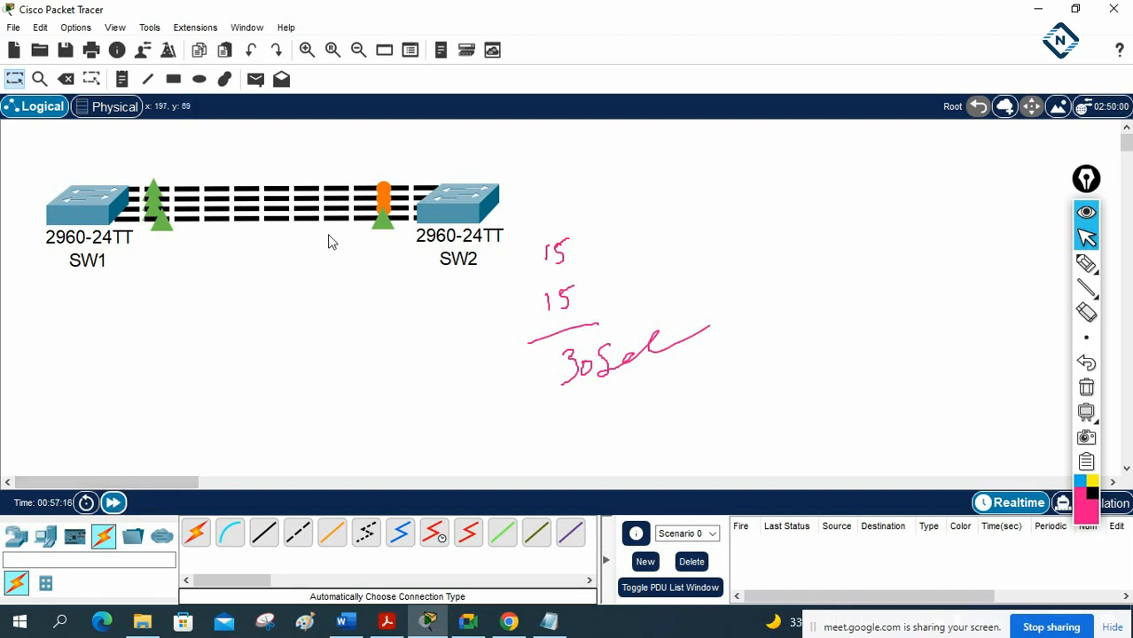
pyautogui.moveTo(451, 209); pyautogui.dragTo(474, 207)
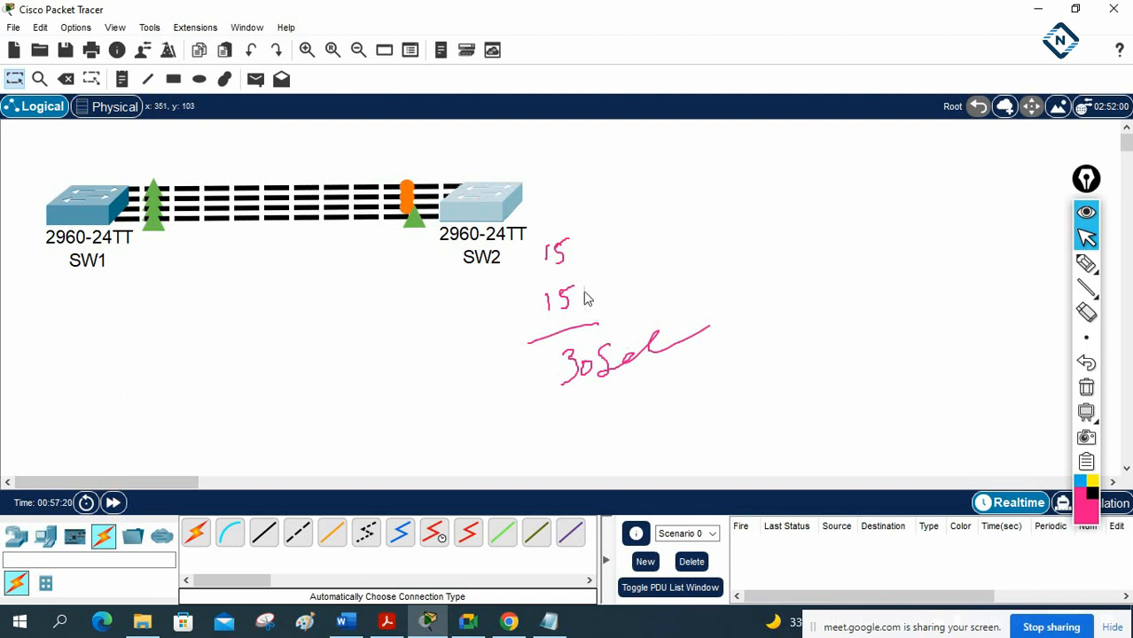
# - Switch to Notepad and write "!EtherChannel Lab (PAGP):", "!SW1 Configuraiton:" and the lines "en", "config t" and "hostname SW1"
pyautogui.click(548, 621)
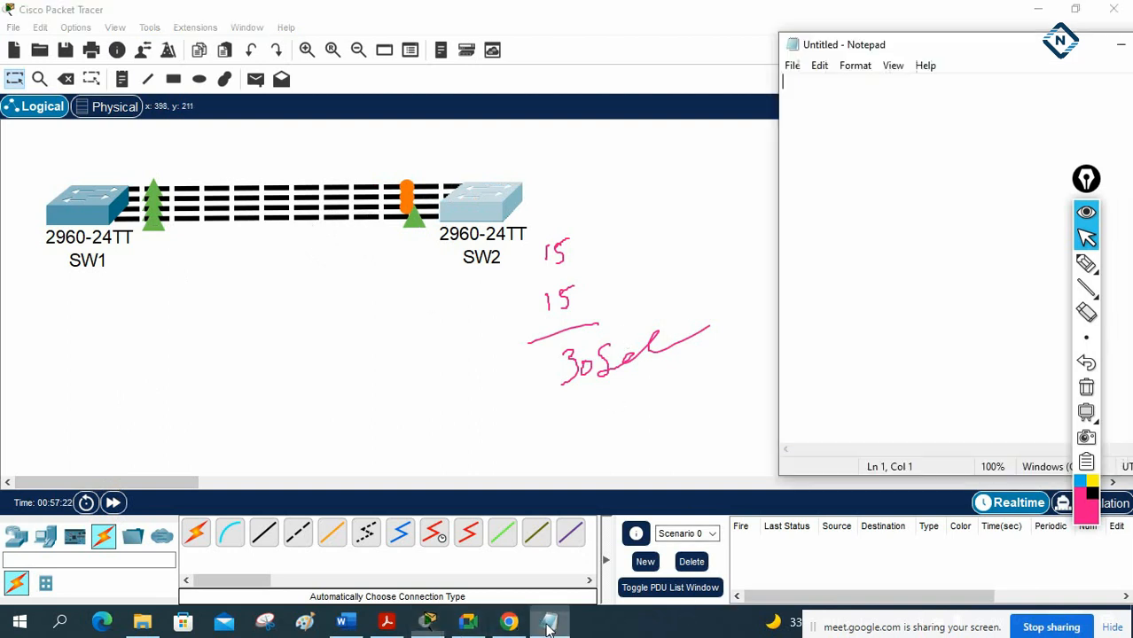
pyautogui.moveTo(908, 53); pyautogui.dragTo(849, 57)
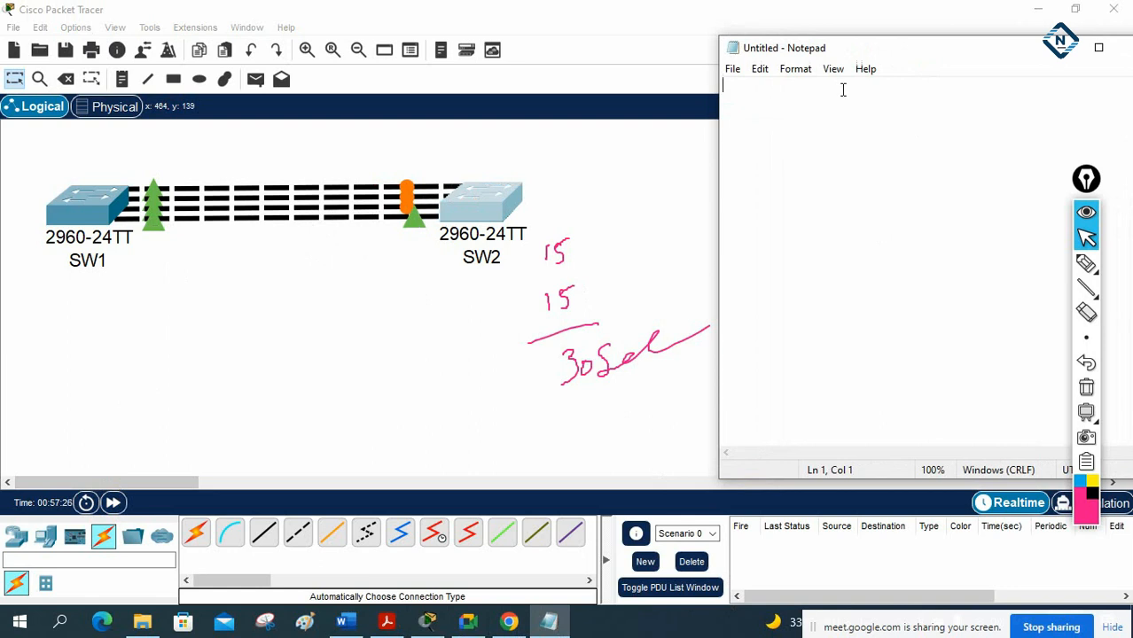
pyautogui.write('!')
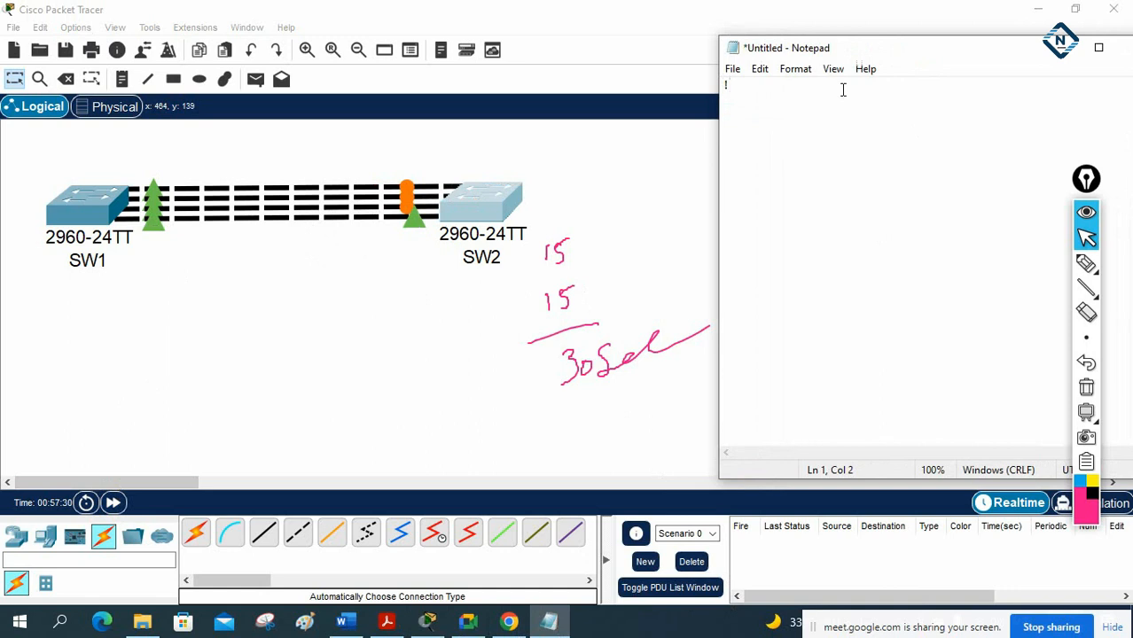
pyautogui.write('EtherChannel Lab (PAGP):')
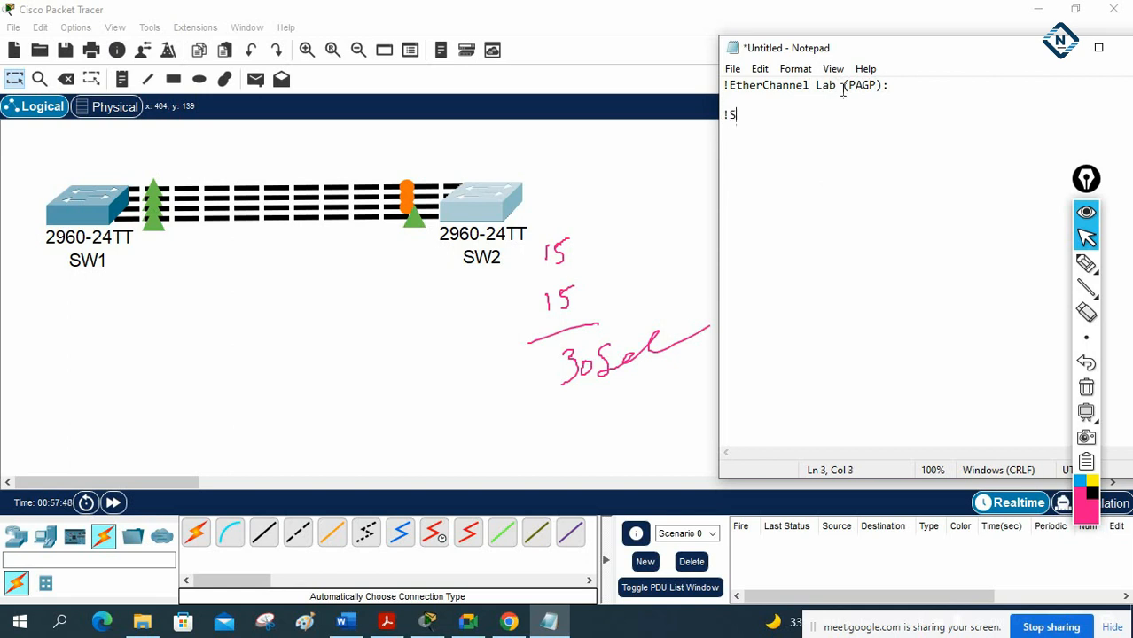
pyautogui.write('Configuraiton:')
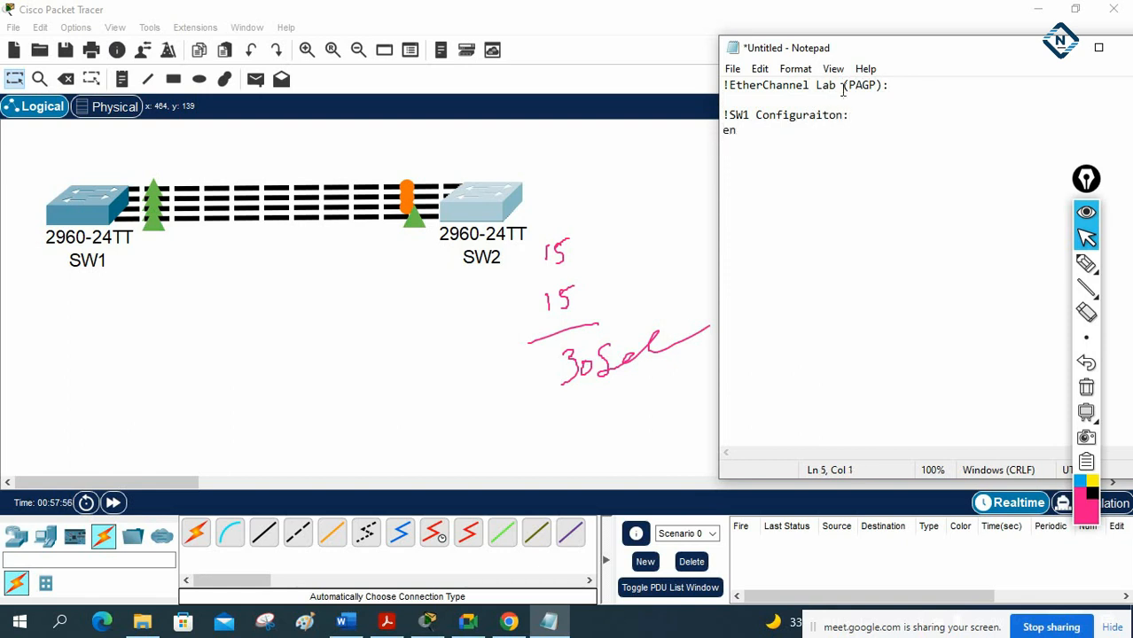
pyautogui.write('onfig t')
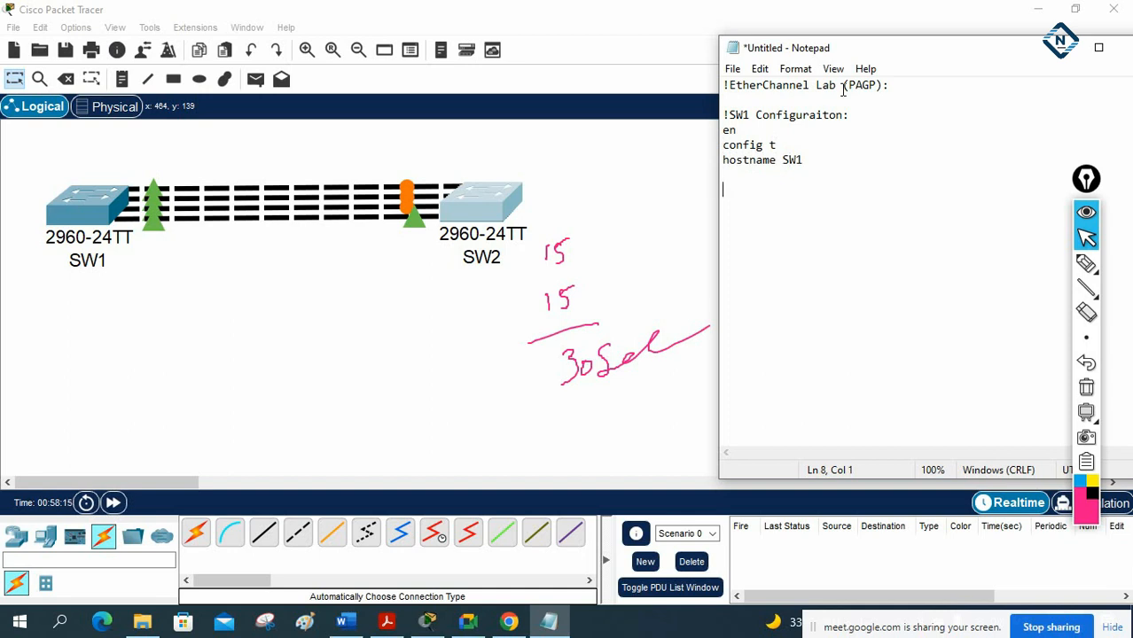
# - Circle both switches' port indicators with the pen and handwrite "Multi" above the links and "Trunk" below them
pyautogui.click(1086, 264)
pyautogui.moveTo(163, 189)
pyautogui.mouseDown()
pyautogui.moveTo(143, 182)
pyautogui.moveTo(177, 209)
pyautogui.moveTo(164, 165)
pyautogui.mouseUp()
pyautogui.moveTo(399, 173)
pyautogui.mouseDown()
pyautogui.moveTo(396, 228)
pyautogui.moveTo(400, 173)
pyautogui.mouseUp()
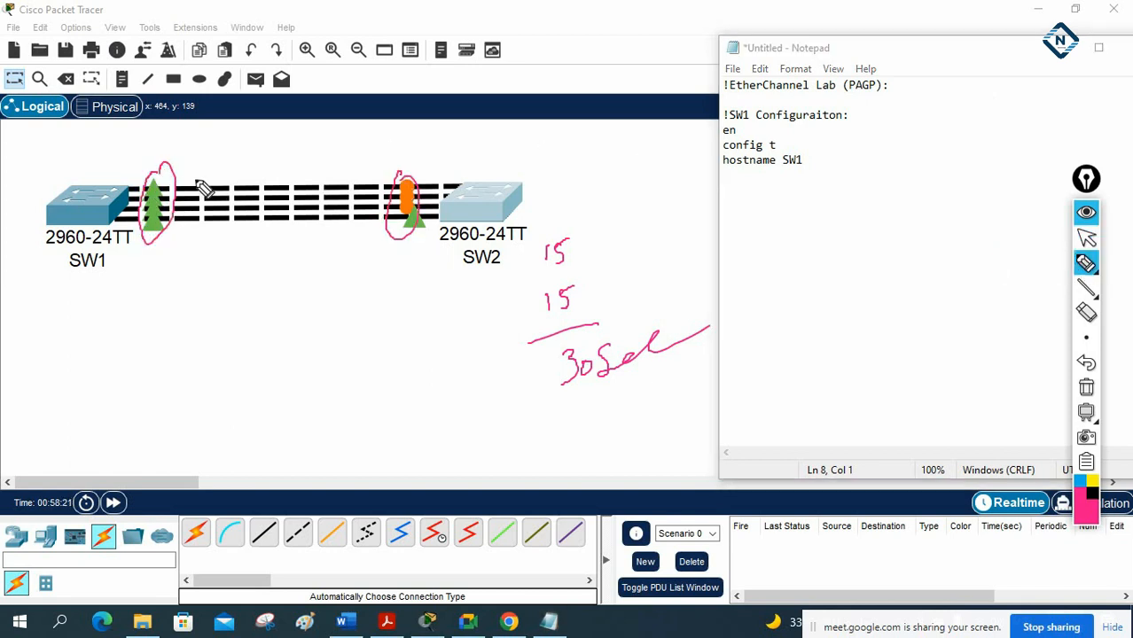
pyautogui.moveTo(234, 161)
pyautogui.mouseDown()
pyautogui.moveTo(248, 152)
pyautogui.moveTo(278, 160)
pyautogui.moveTo(313, 130)
pyautogui.moveTo(330, 133)
pyautogui.mouseUp()
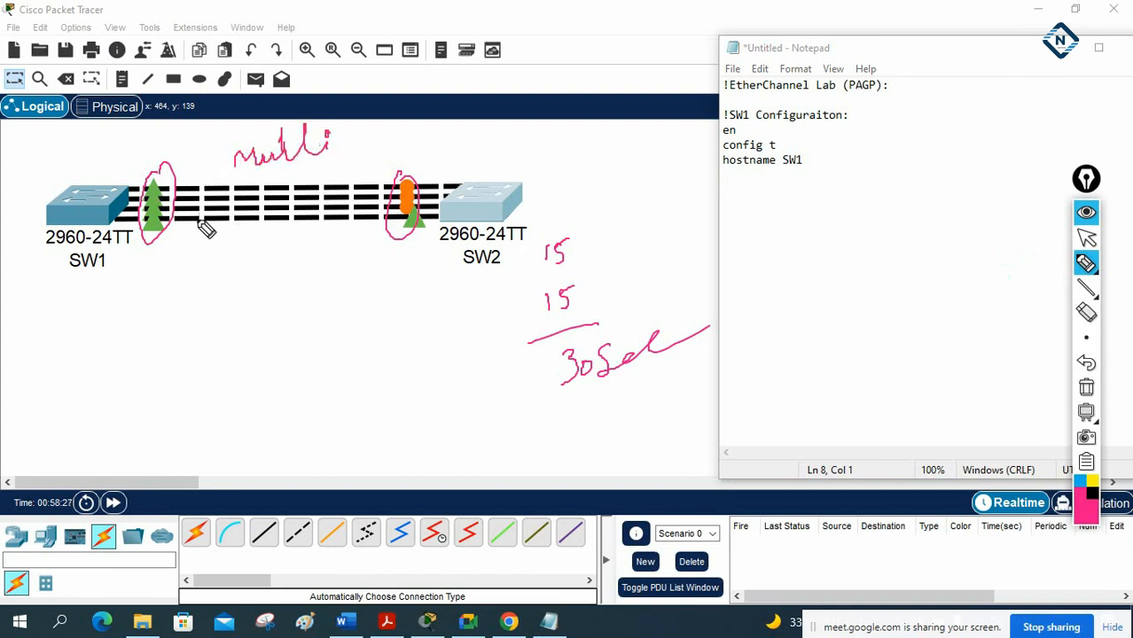
pyautogui.moveTo(170, 226)
pyautogui.mouseDown()
pyautogui.moveTo(249, 273)
pyautogui.moveTo(331, 301)
pyautogui.moveTo(406, 284)
pyautogui.mouseUp()
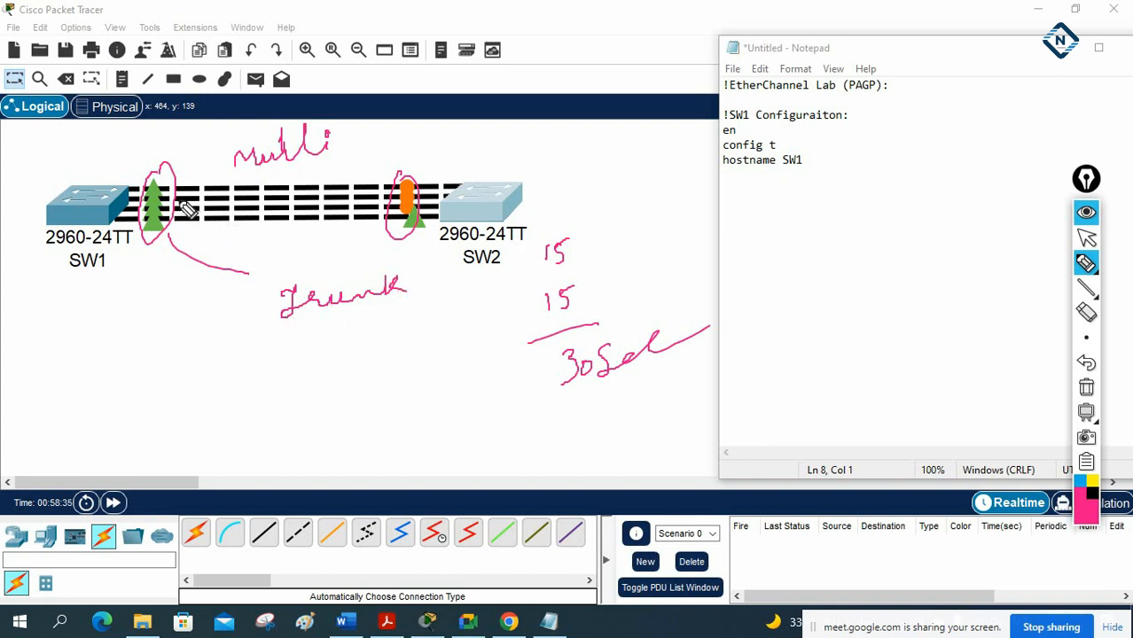
# - Clear the pen annotations, circle SW1's port indicators and draw lines outward from them along the links
pyautogui.click(1085, 387)
pyautogui.click(1086, 264)
pyautogui.moveTo(157, 168)
pyautogui.mouseDown()
pyautogui.moveTo(143, 186)
pyautogui.moveTo(153, 245)
pyautogui.moveTo(157, 168)
pyautogui.mouseUp()
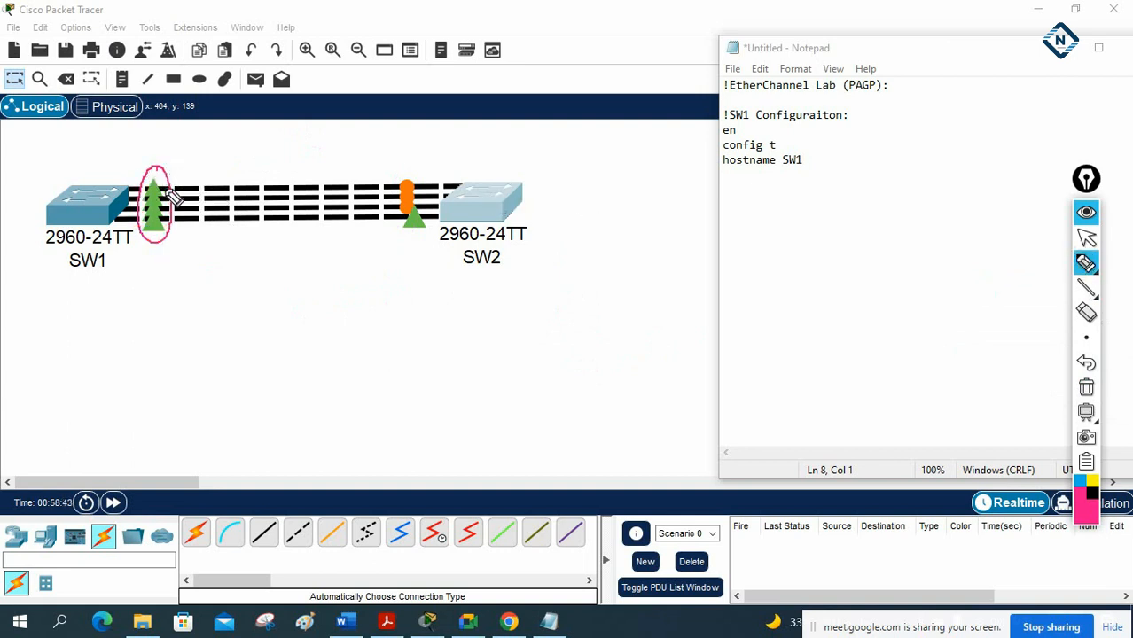
pyautogui.moveTo(161, 179); pyautogui.dragTo(244, 139)
pyautogui.moveTo(161, 211); pyautogui.dragTo(212, 180)
pyautogui.moveTo(166, 216); pyautogui.dragTo(202, 209)
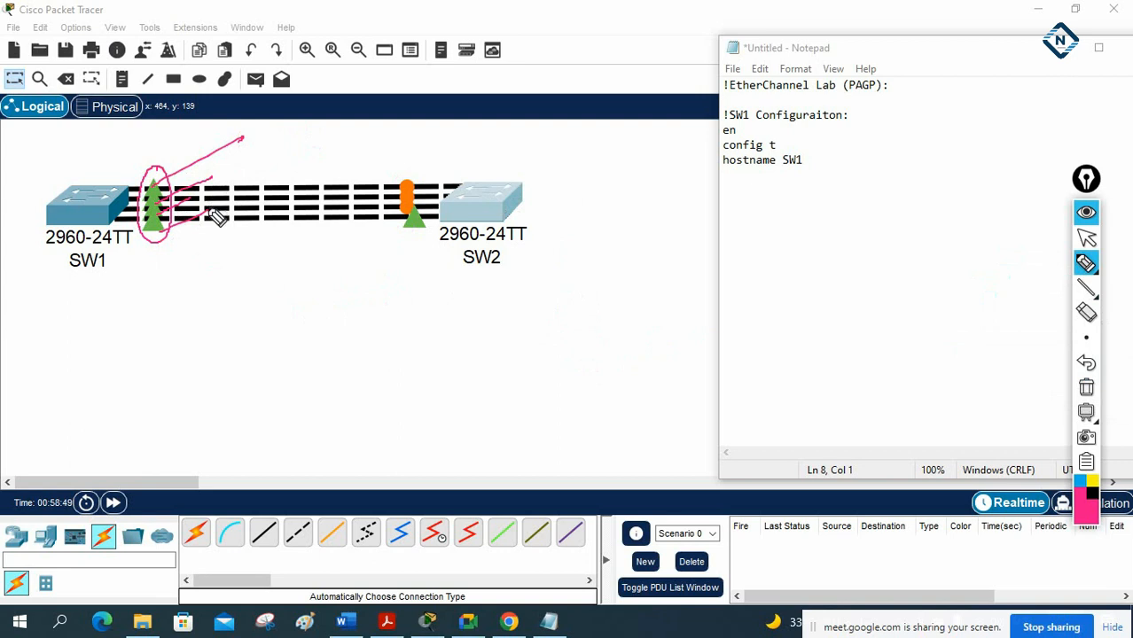
pyautogui.moveTo(161, 167)
pyautogui.mouseDown()
pyautogui.moveTo(149, 233)
pyautogui.moveTo(170, 177)
pyautogui.mouseUp()
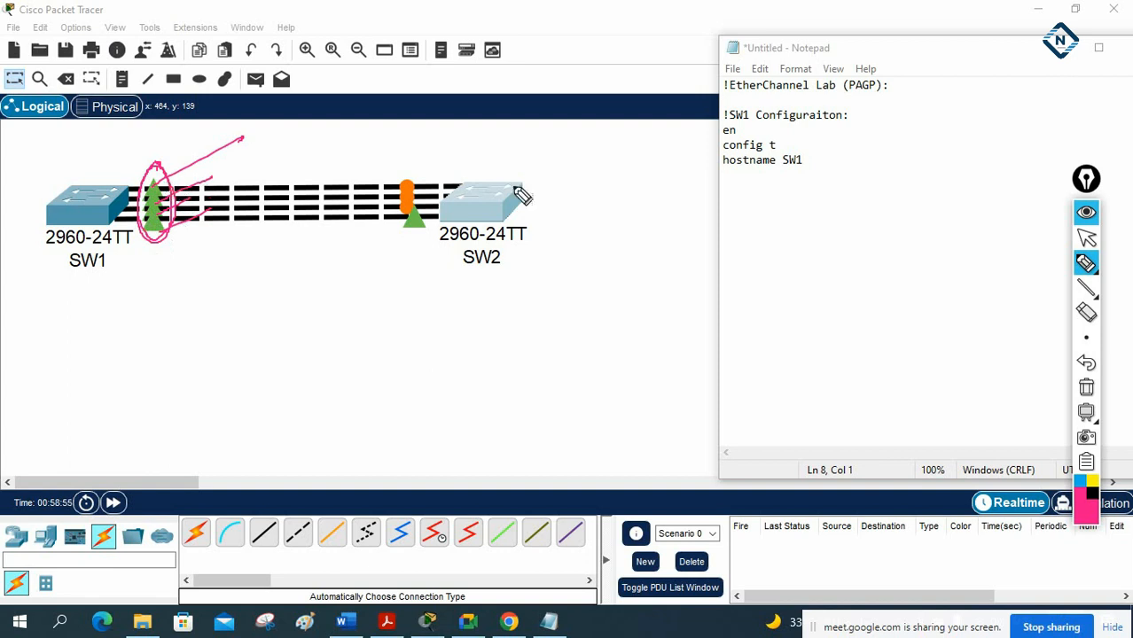
# - Clear the annotations again, mark each of SW1's port indicators with a short slanted stroke, and leave the pen
pyautogui.click(1086, 387)
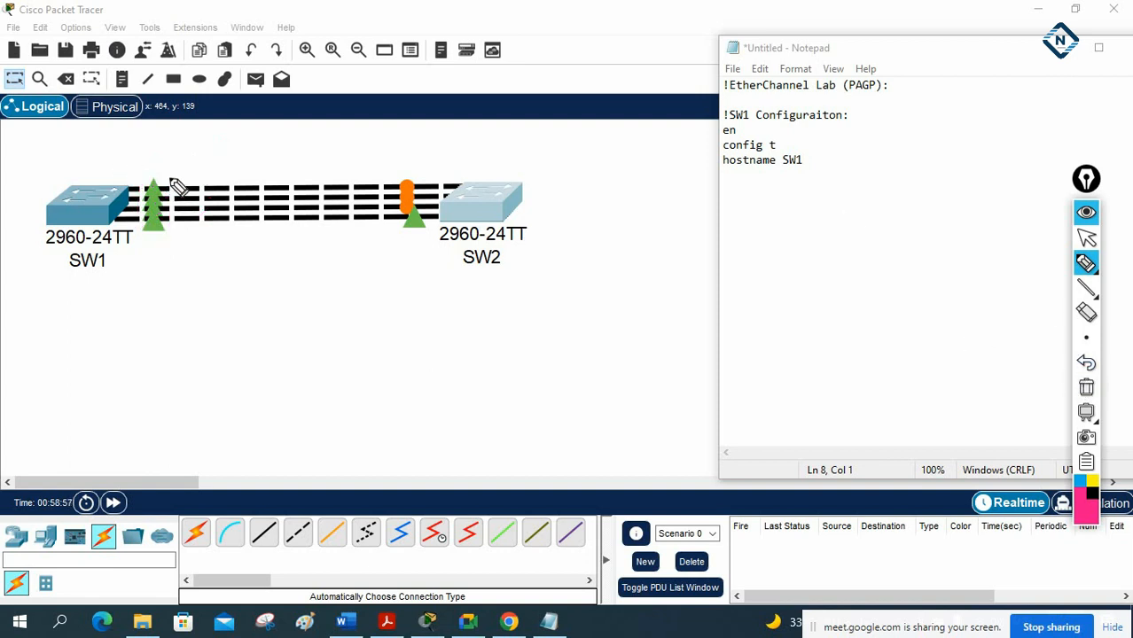
pyautogui.moveTo(154, 184)
pyautogui.mouseDown()
pyautogui.moveTo(178, 163)
pyautogui.moveTo(178, 187)
pyautogui.mouseUp()
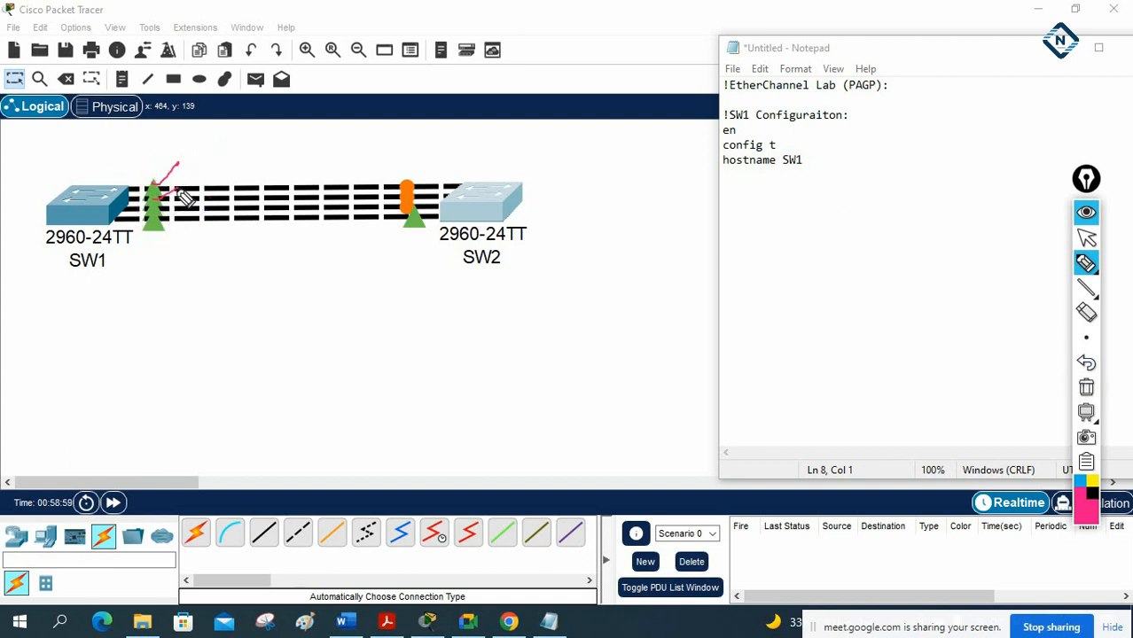
pyautogui.moveTo(1087, 264)
pyautogui.click(1087, 238)
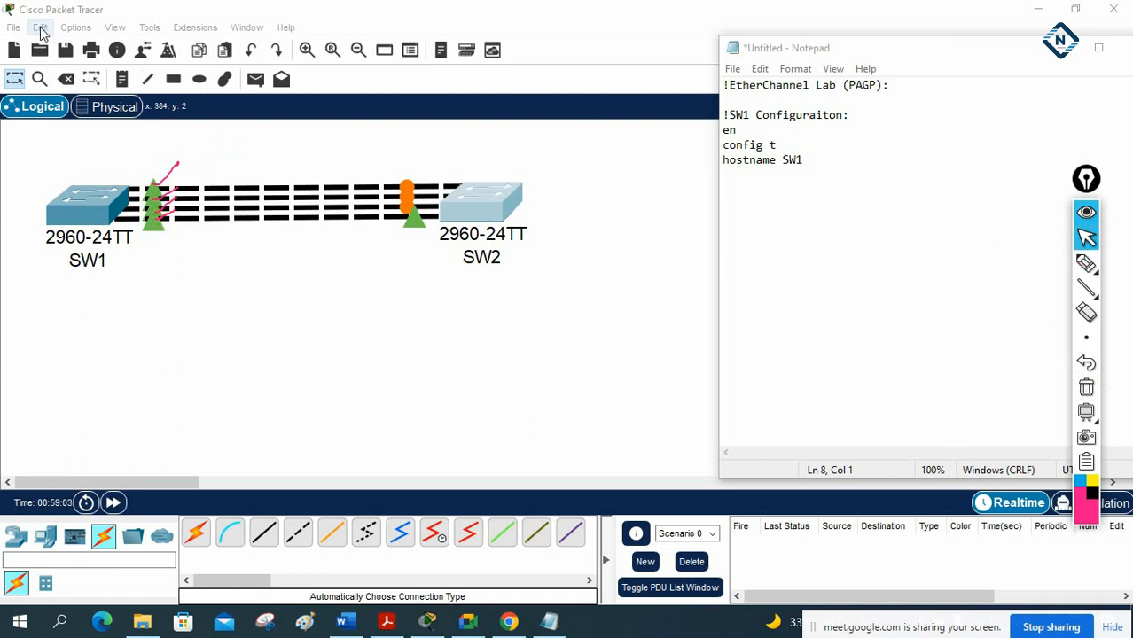
# - Open SW1's command line, widen and reposition its window, and bring up the Switch> prompt
pyautogui.click(93, 208)
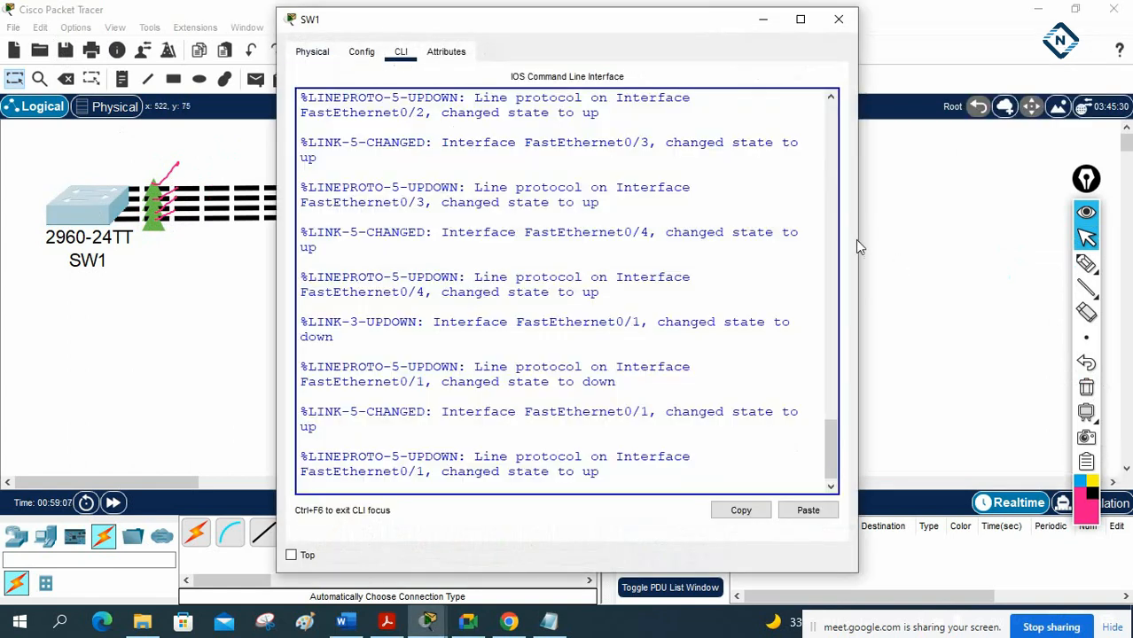
pyautogui.moveTo(856, 239); pyautogui.dragTo(1046, 252)
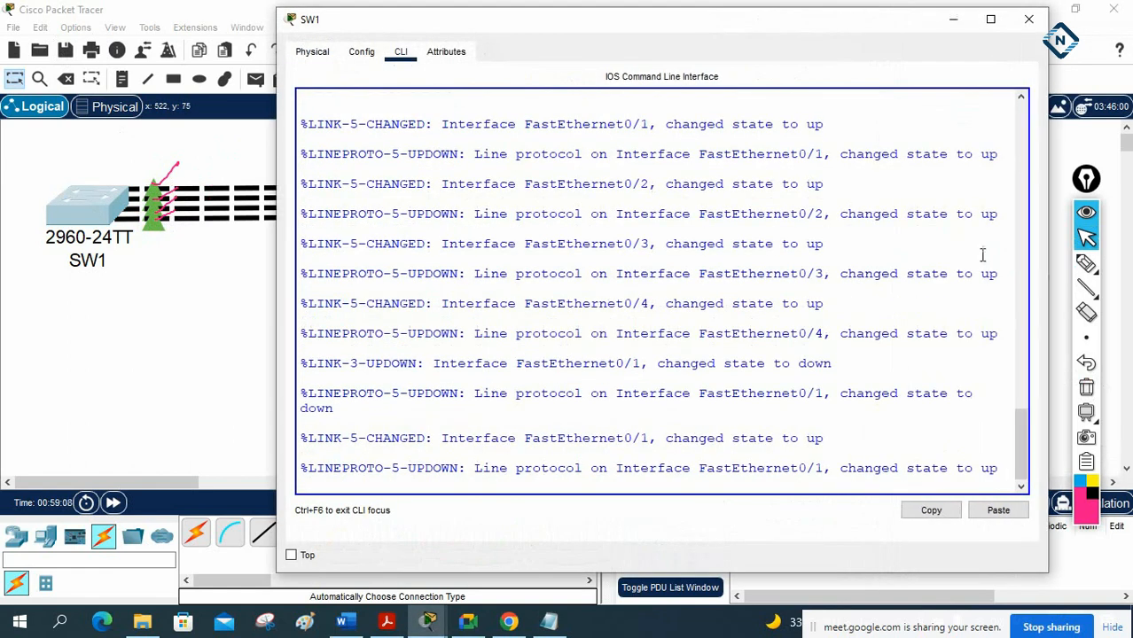
pyautogui.press('Return')
pyautogui.press('Return')
pyautogui.press('Return')
pyautogui.click(800, 262)
pyautogui.moveTo(872, 21); pyautogui.dragTo(941, 39)
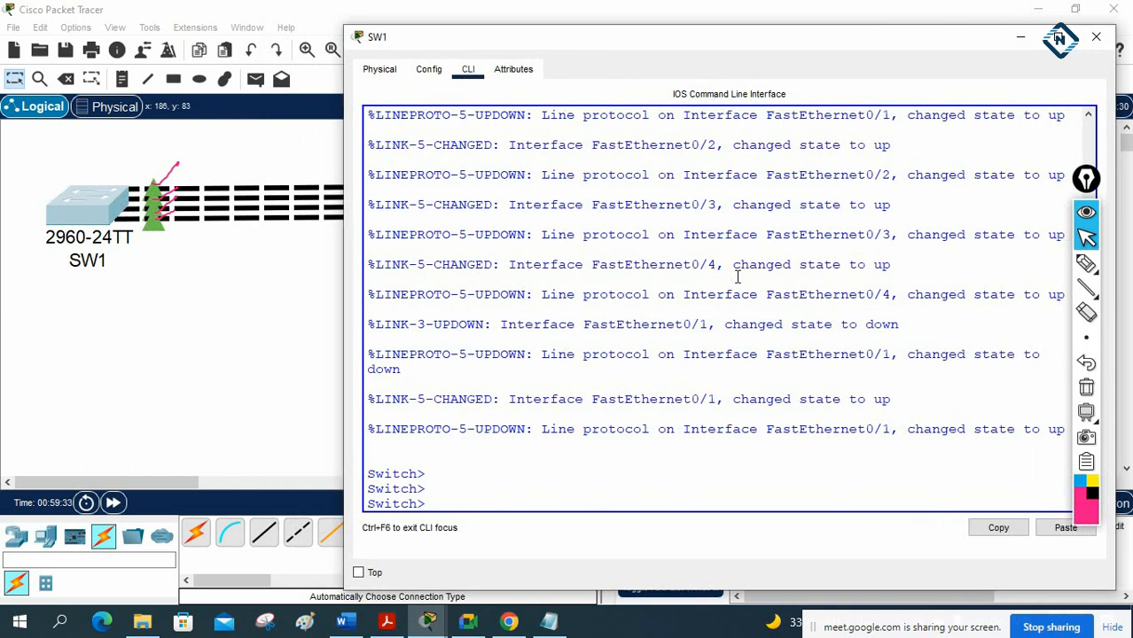
# - Enter privileged mode on SW1, run "sh ip int br", highlight the FastEthernet0/1 to 0/4 rows, and minimize the window
pyautogui.write('en')
pyautogui.press('Return')
pyautogui.write('sh ')
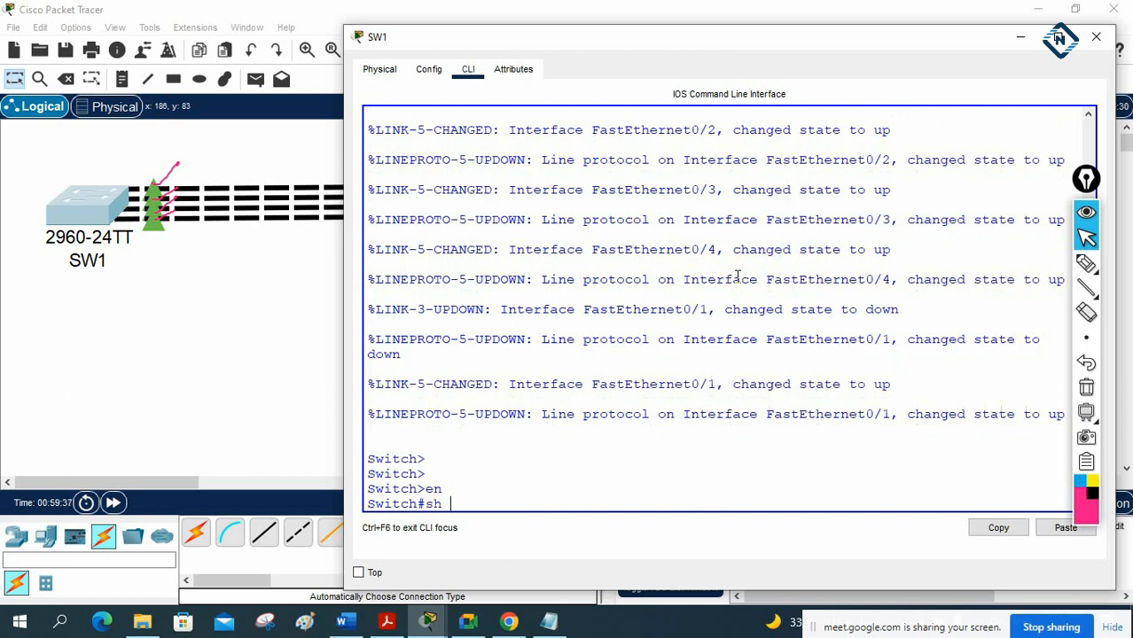
pyautogui.write('ip int br')
pyautogui.press('Return')
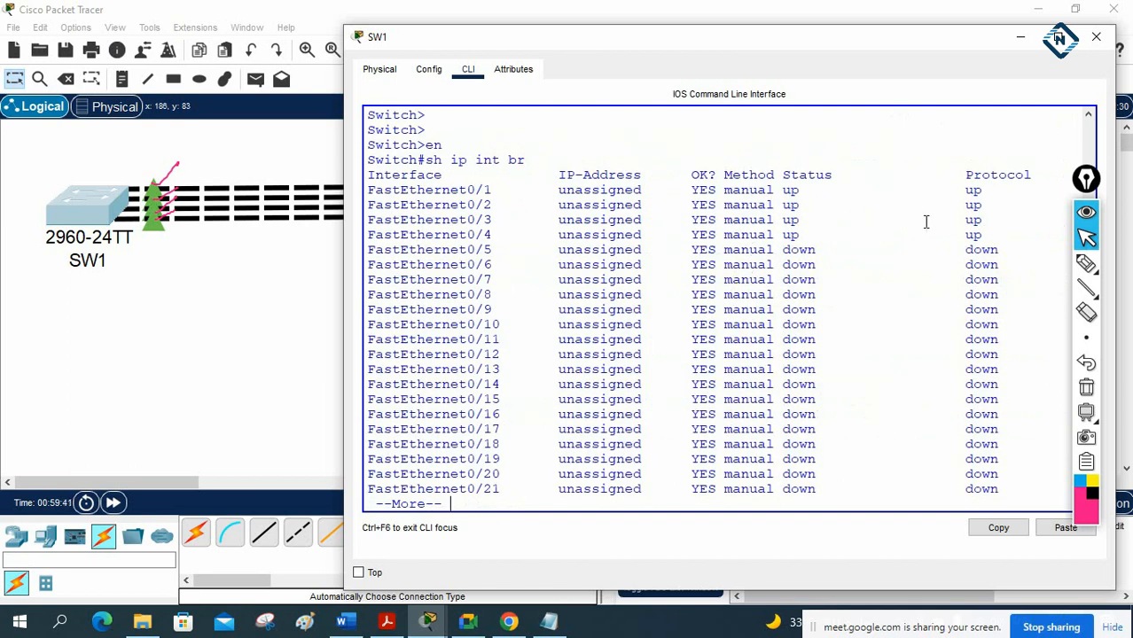
pyautogui.moveTo(994, 233); pyautogui.dragTo(370, 200)
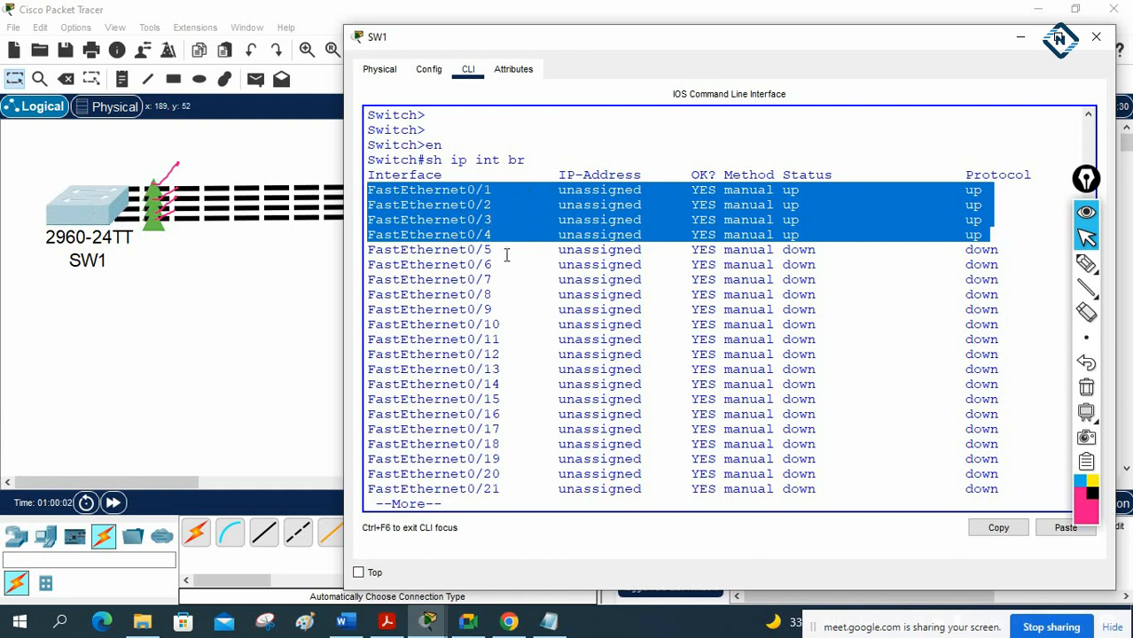
pyautogui.click(1022, 43)
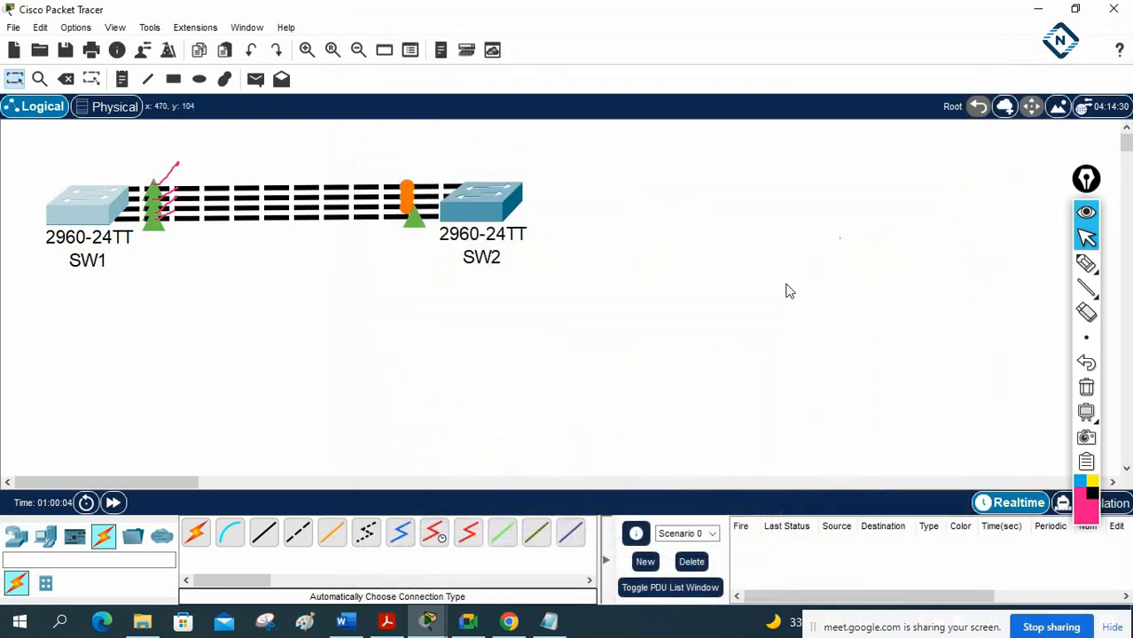
# - Switch to Notepad and add the line "int range f0/1-4" to SW1's configuration, checking the port range in SW1's command line
pyautogui.click(544, 622)
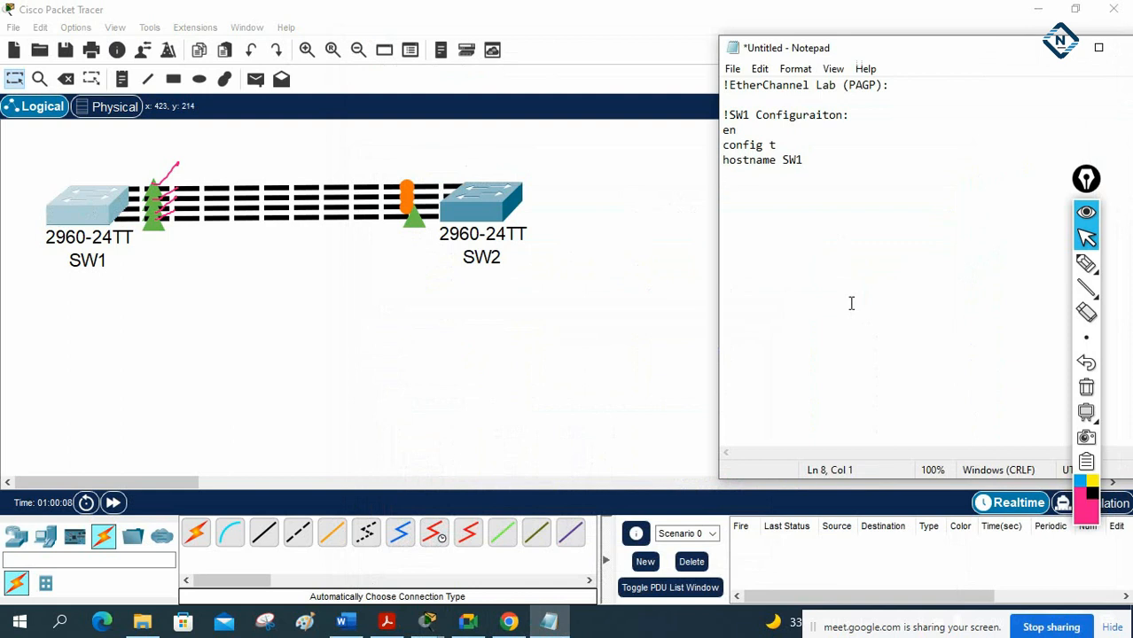
pyautogui.write('int range f0/1-')
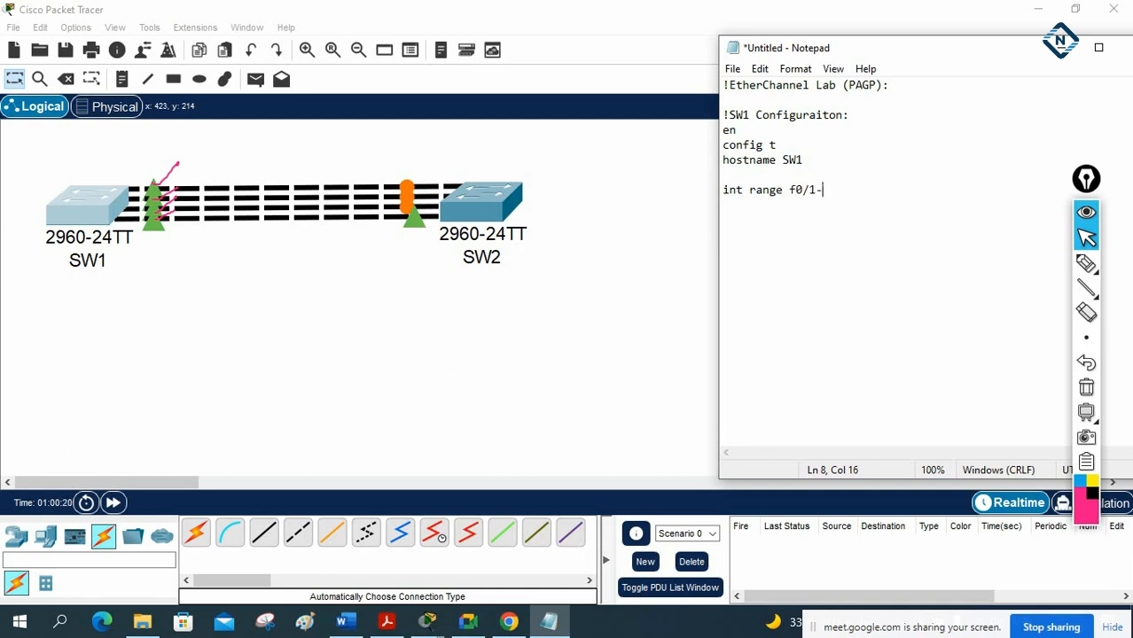
pyautogui.click(70, 209)
pyautogui.click(492, 192)
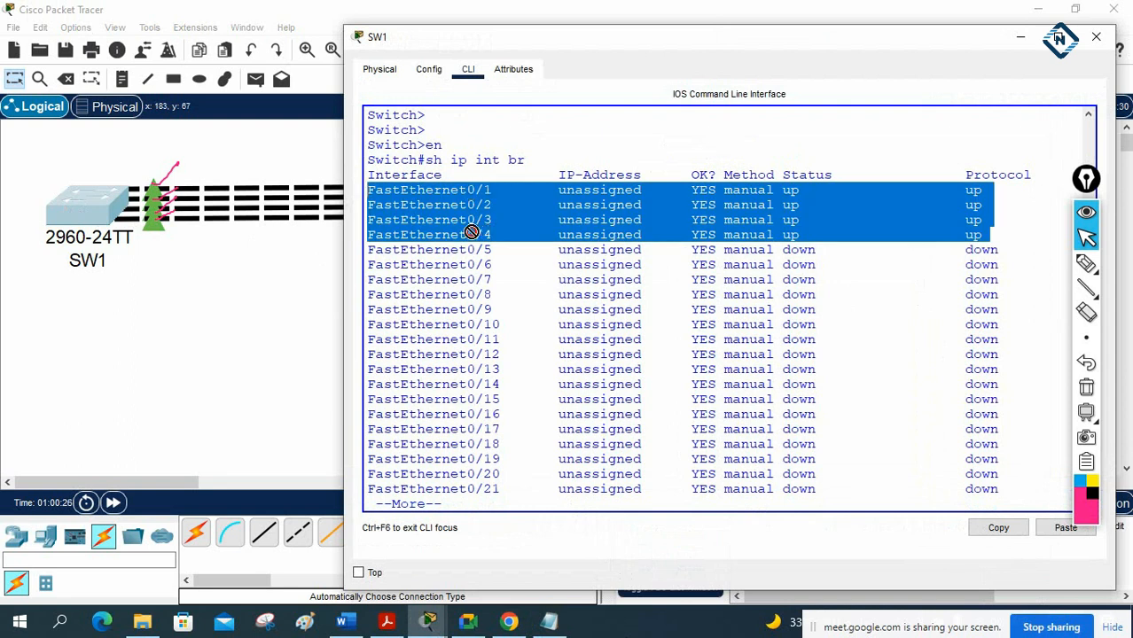
pyautogui.click(1020, 37)
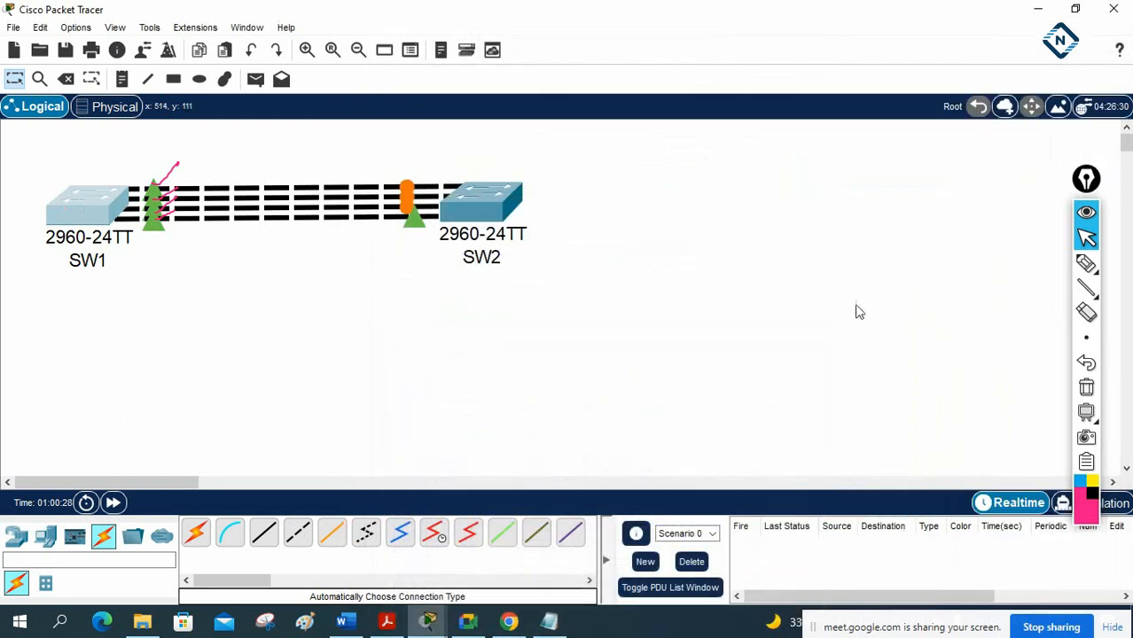
pyautogui.click(550, 623)
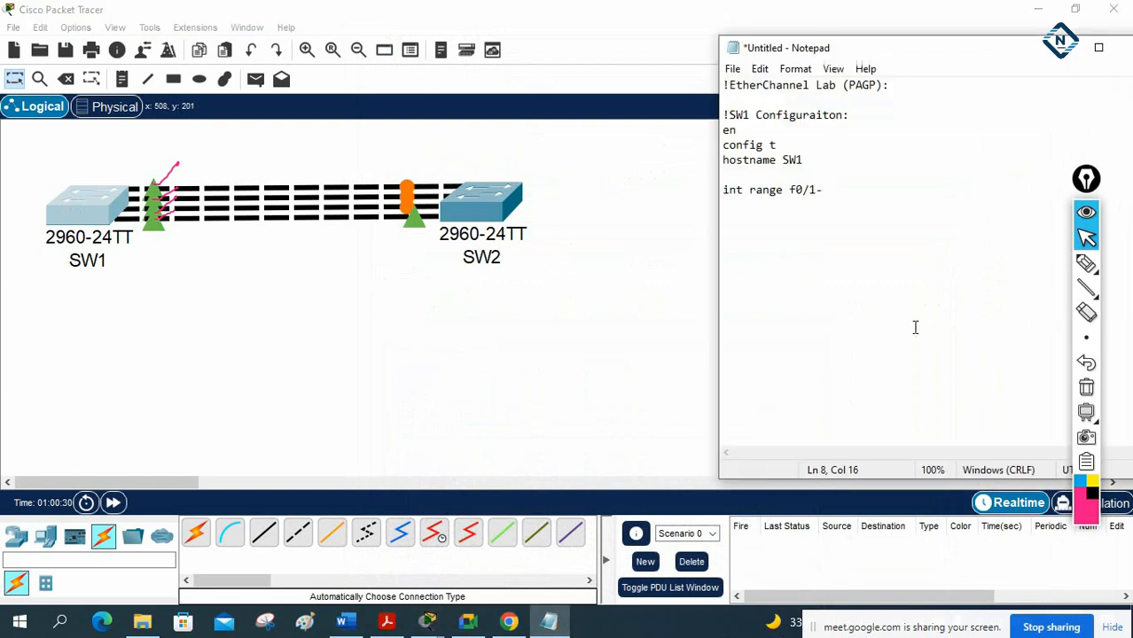
pyautogui.write('4')
pyautogui.press('Return')
# - Add the line "switchport mode trunk" below SW1's interface range
pyautogui.write('switchport mode')
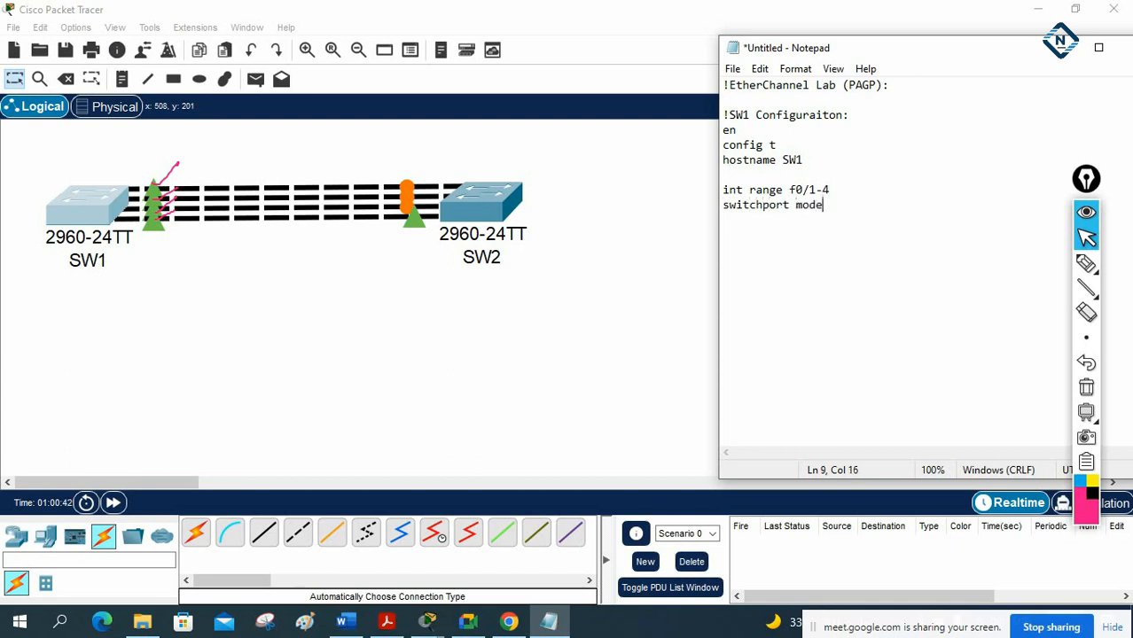
pyautogui.write(' trunk')
pyautogui.press('Return')
# - Insert the line "switchport trunk encapsulation dot1q" above SW1's trunk mode line and highlight it
pyautogui.press('Up')
pyautogui.press('Return')
pyautogui.press('Up')
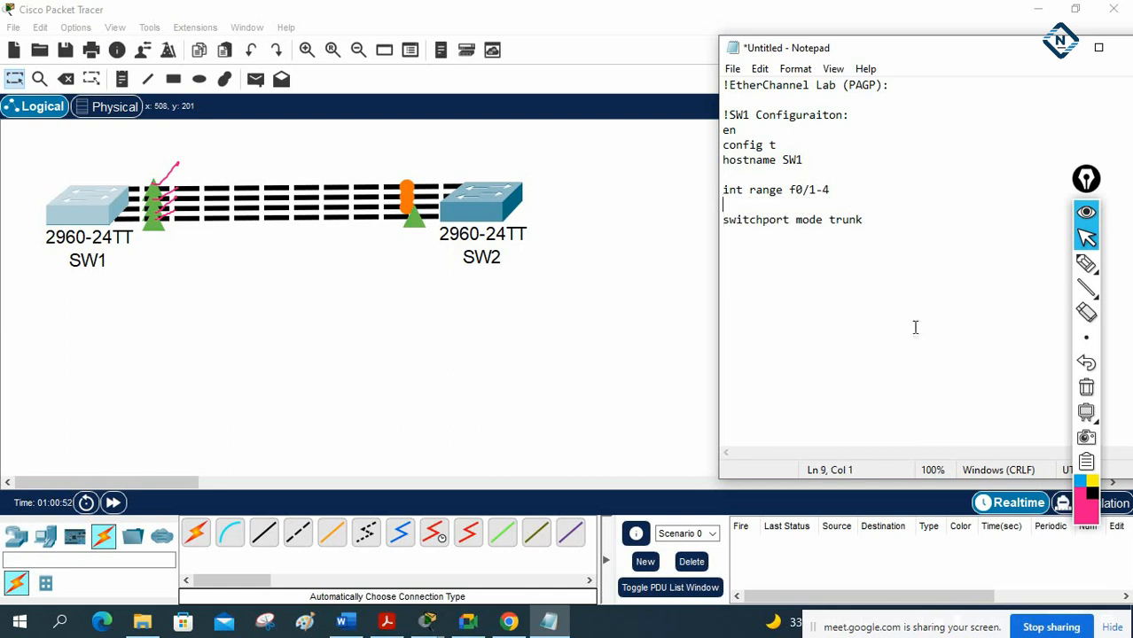
pyautogui.write('switchport tr')
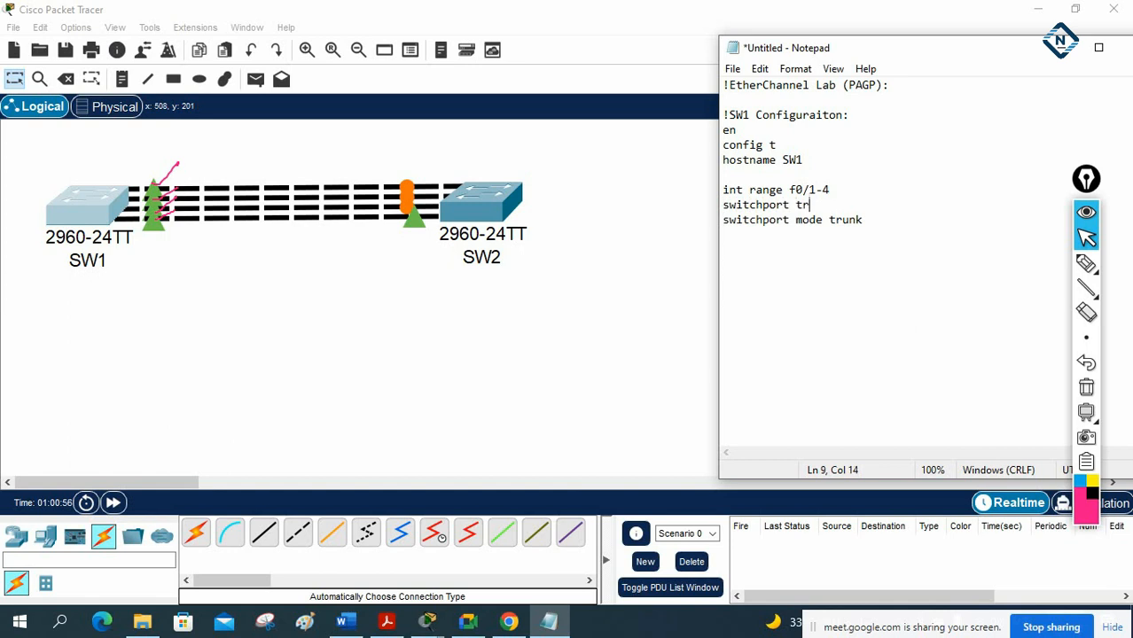
pyautogui.write('unk encapusul')
pyautogui.write('ation')
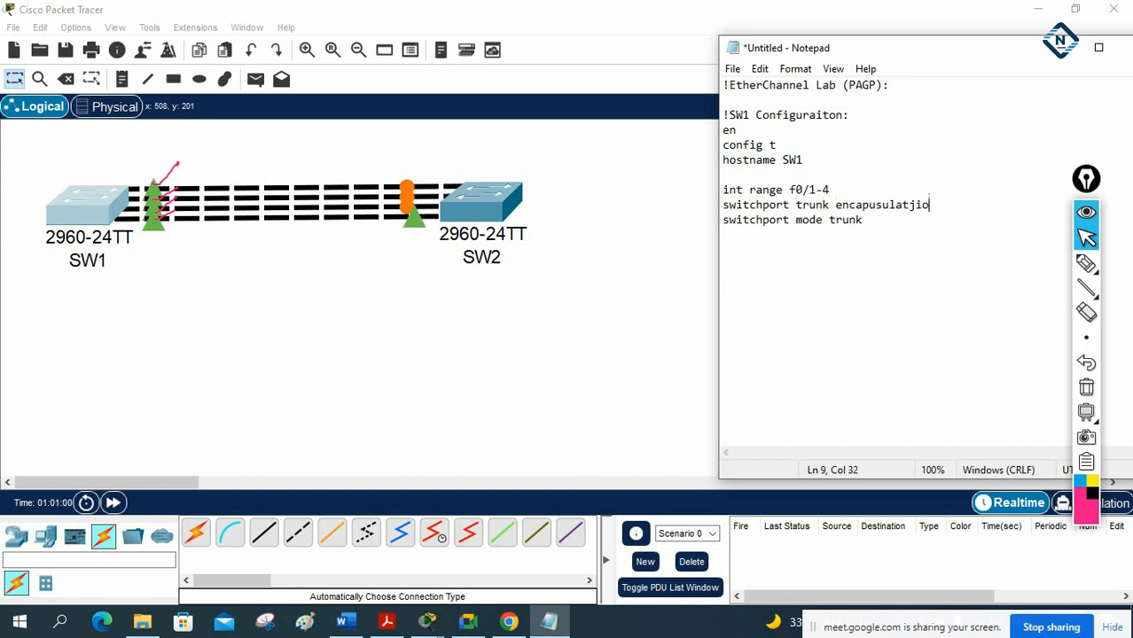
pyautogui.press('BackSpace')
pyautogui.press('BackSpace')
pyautogui.press('BackSpace')
pyautogui.press('BackSpace')
pyautogui.press('BackSpace')
pyautogui.press('BackSpace')
pyautogui.press('BackSpace')
pyautogui.press('BackSpace')
pyautogui.press('BackSpace')
pyautogui.press('BackSpace')
pyautogui.write('psulation dot1')
pyautogui.press('Tab')
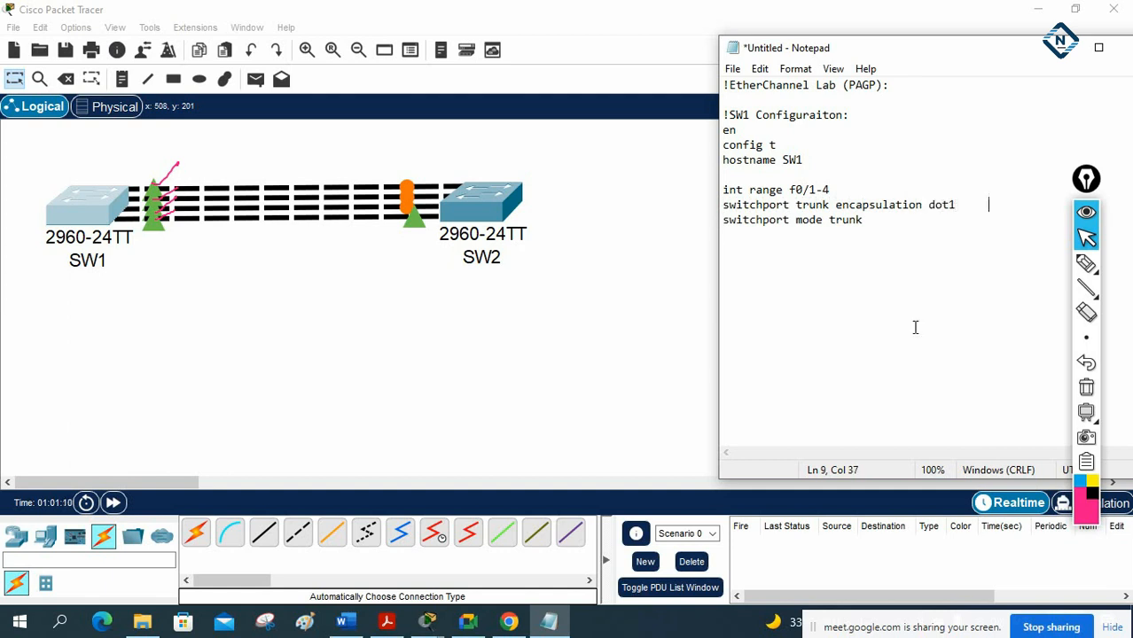
pyautogui.click(956, 206)
pyautogui.write('q')
pyautogui.moveTo(722, 205); pyautogui.dragTo(968, 199)
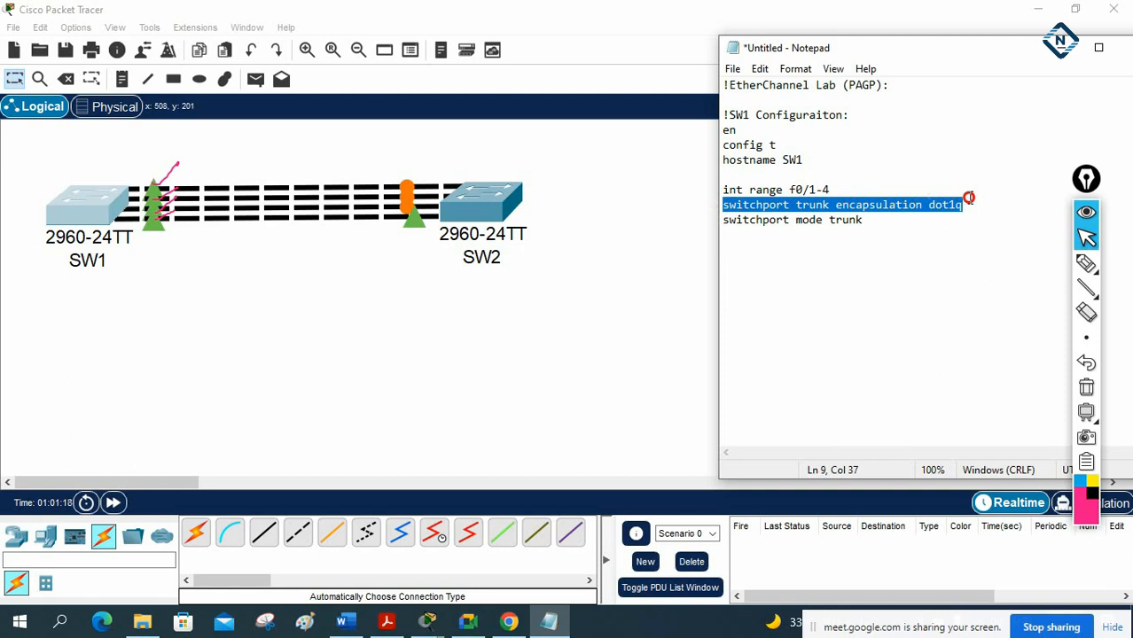
# - Below SW1's trunk mode line, add "channel-protocol pagp" and start the next line with "channel-group 1 mode"
pyautogui.click(879, 229)
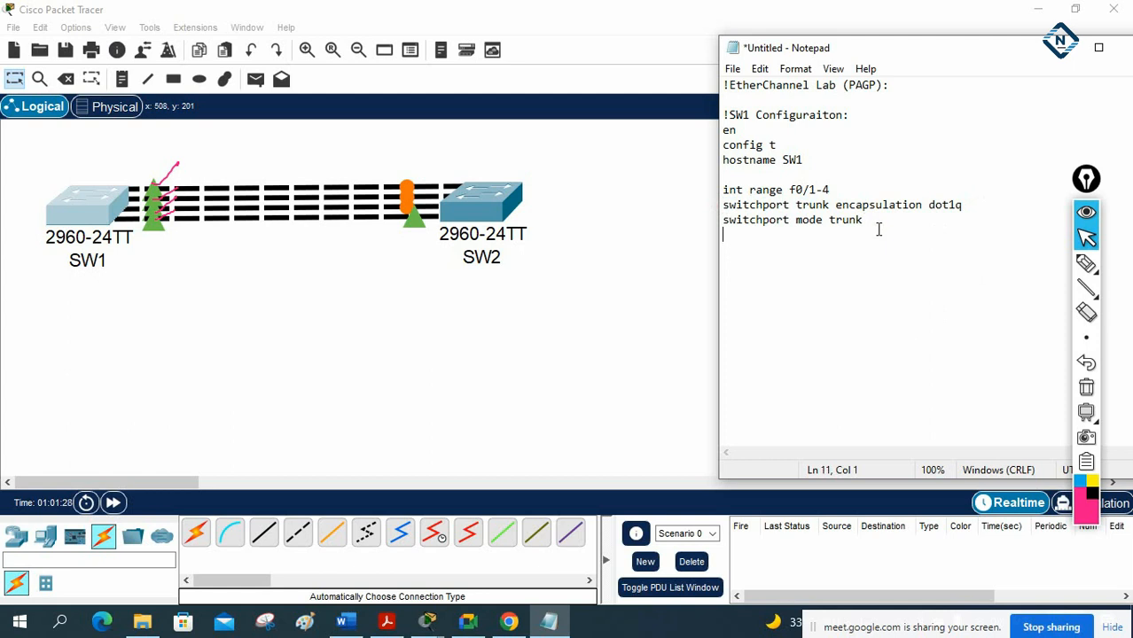
pyautogui.write('channel-protocol')
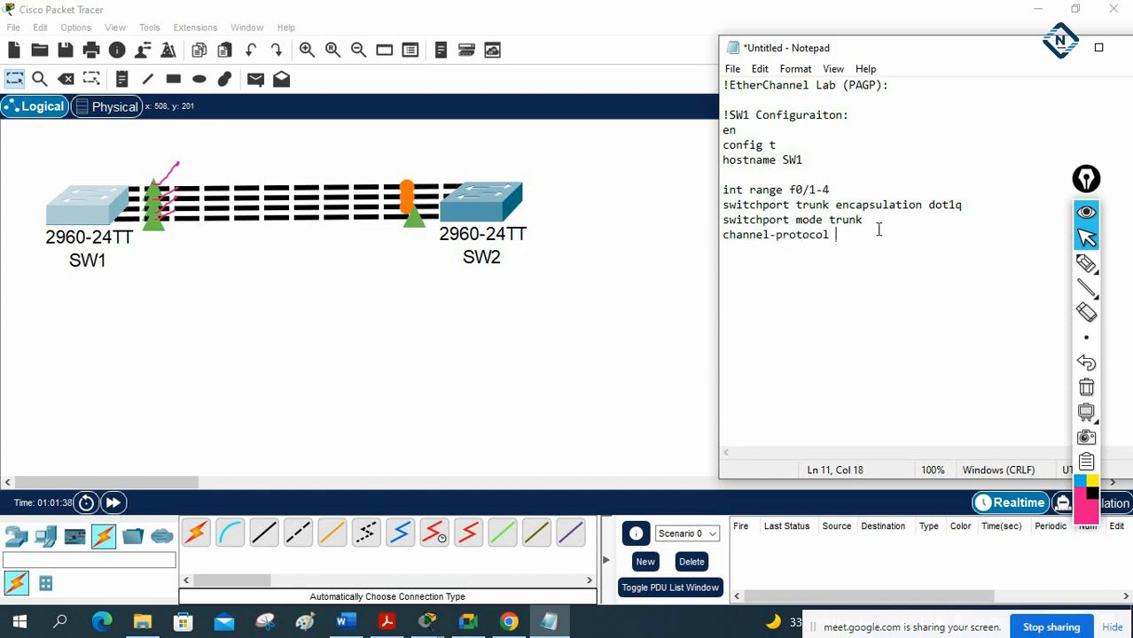
pyautogui.write(' pagp')
pyautogui.press('Return')
pyautogui.write('channel-group')
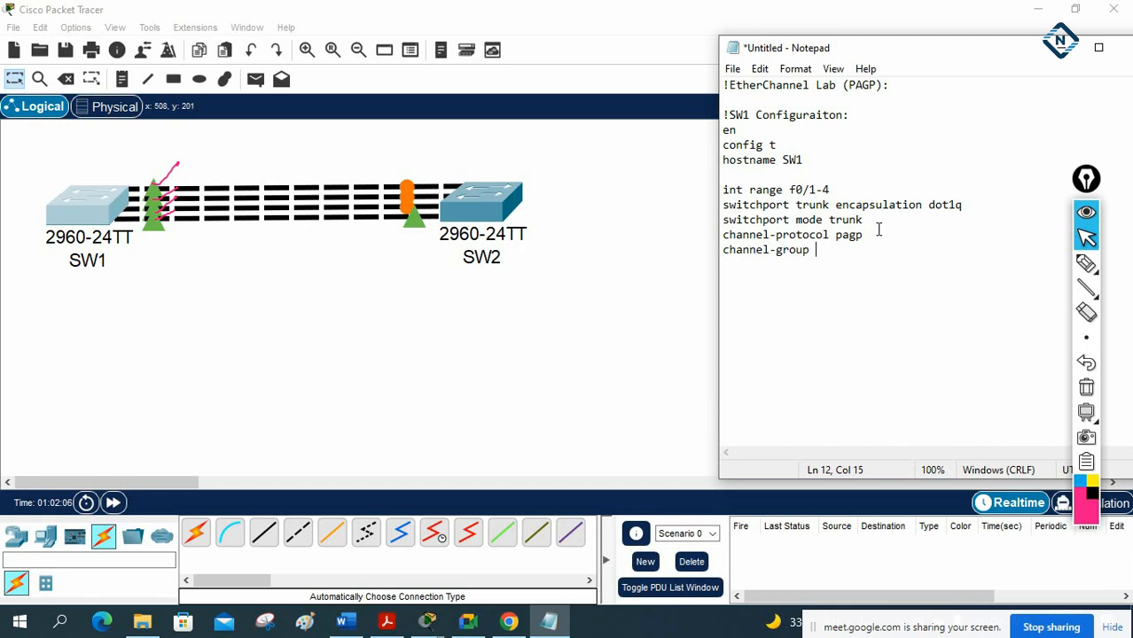
pyautogui.write('1')
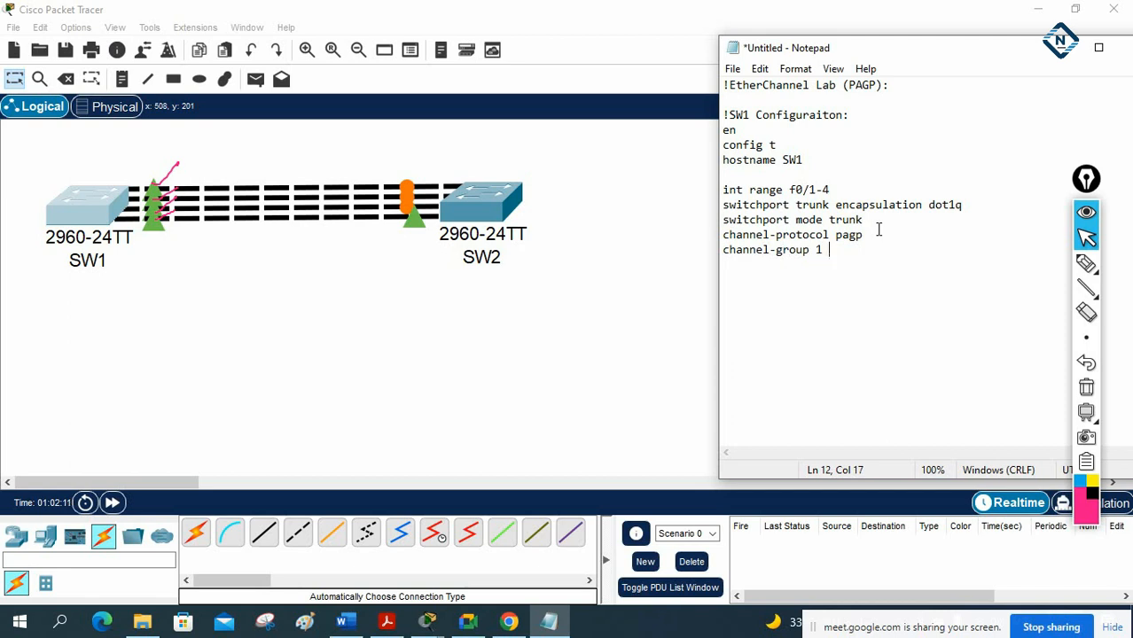
pyautogui.write('mode')
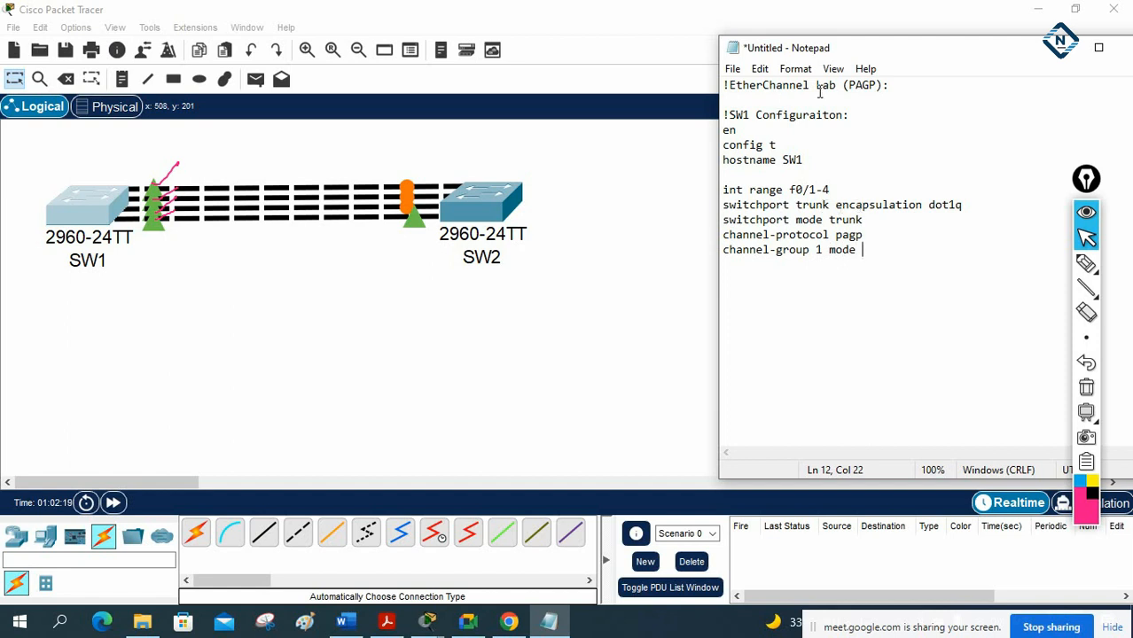
# - Highlight PAGP in the lab title, consult the PAgP modes and their combination table in the EtherChannel Word document, and minimize it
pyautogui.click(846, 85)
pyautogui.moveTo(846, 85); pyautogui.dragTo(878, 85)
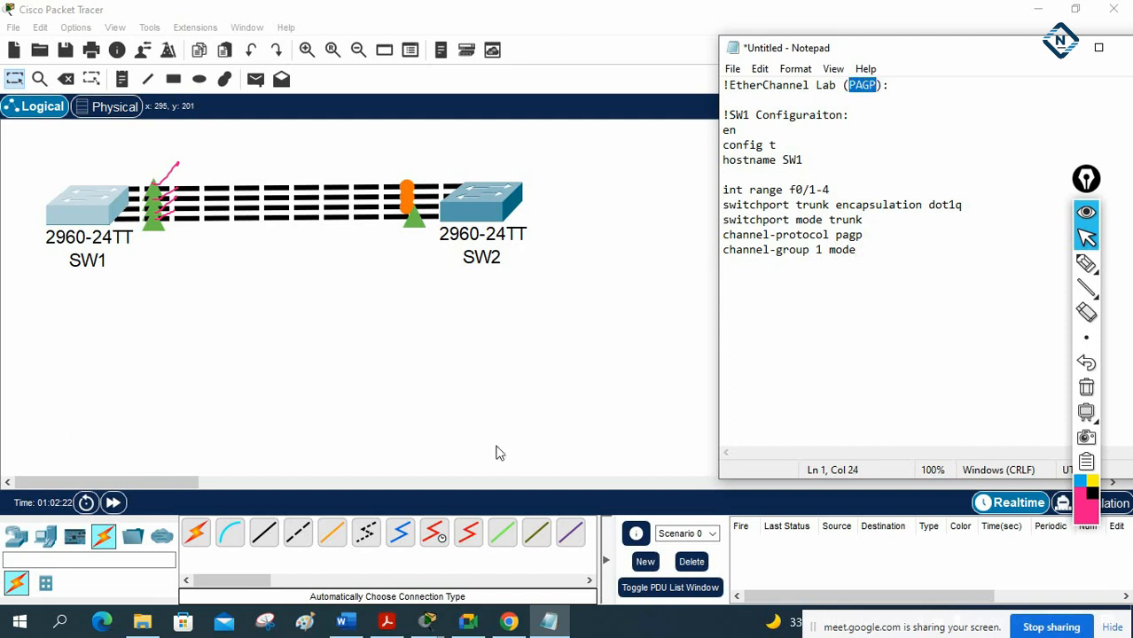
pyautogui.click(345, 621)
pyautogui.scroll(-15, 429, 561)
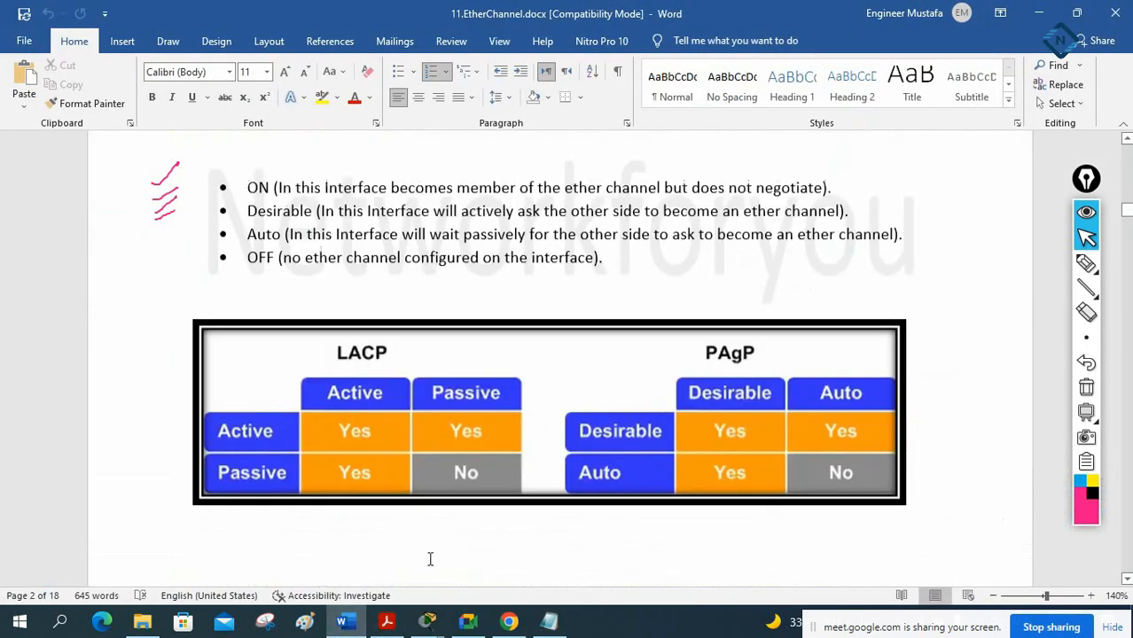
pyautogui.scroll(6, 429, 560)
pyautogui.scroll(1, 429, 559)
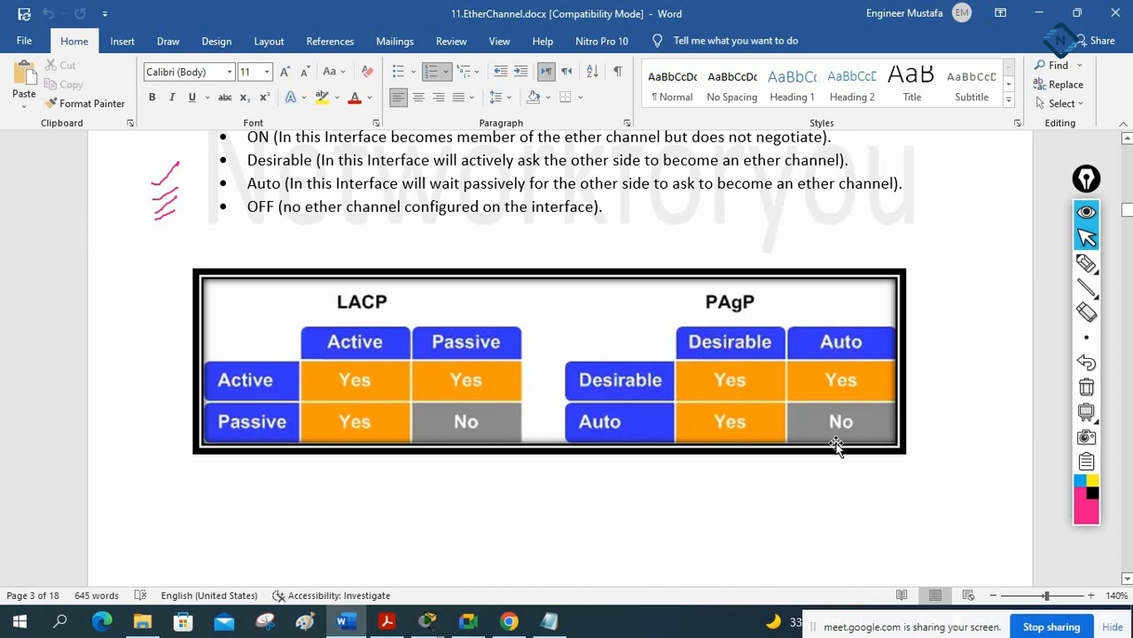
pyautogui.click(1038, 13)
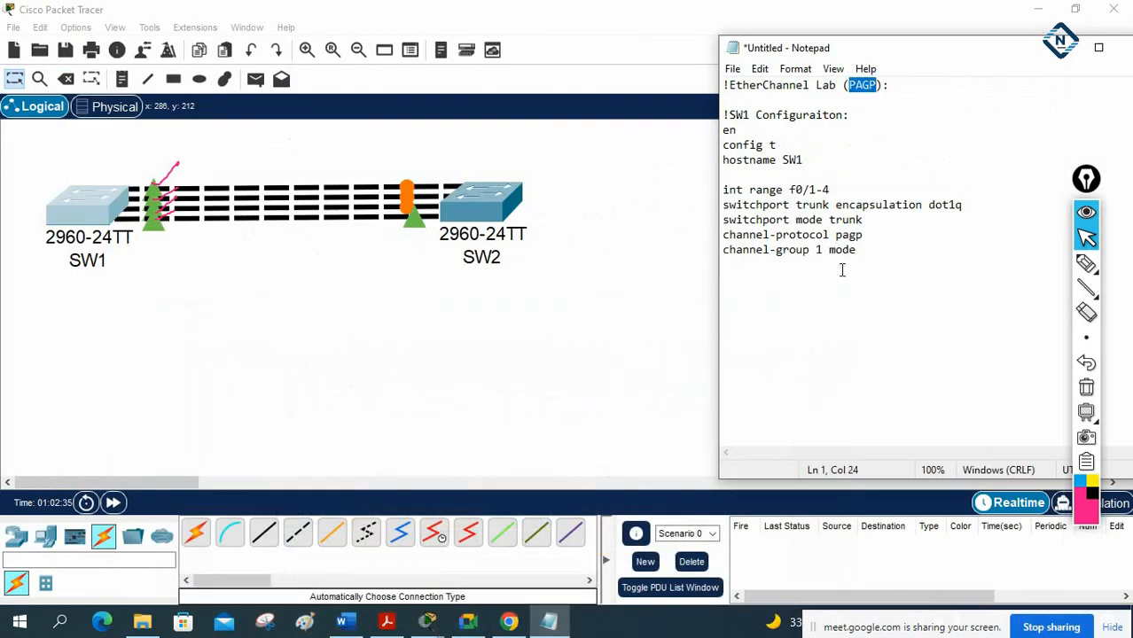
# - Complete SW1's channel-group line with the mode "auto" and add blank lines below it
pyautogui.click(861, 251)
pyautogui.write('auto')
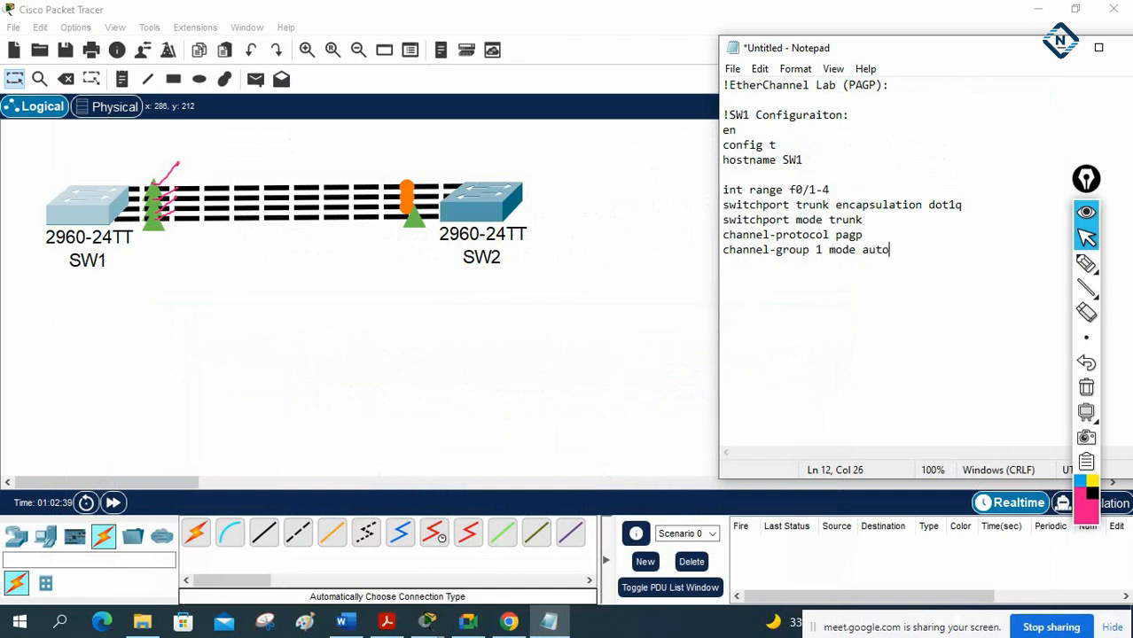
pyautogui.press('Return')
pyautogui.press('Return')
# - Copy SW1's whole configuration block and paste the copy beneath a dashed separator line
pyautogui.moveTo(897, 254); pyautogui.dragTo(708, 116)
pyautogui.hotkey('ctrl', 'c')
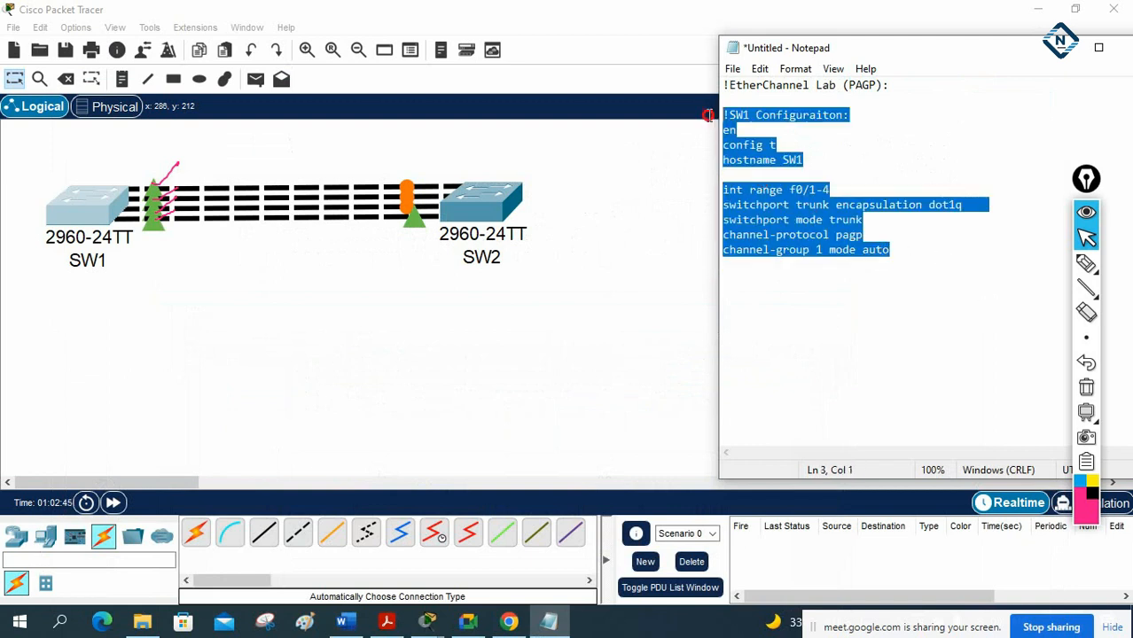
pyautogui.click(910, 252)
pyautogui.press('Return')
pyautogui.write('--------------------------')
pyautogui.press('Return')
pyautogui.hotkey('ctrl', 'v')
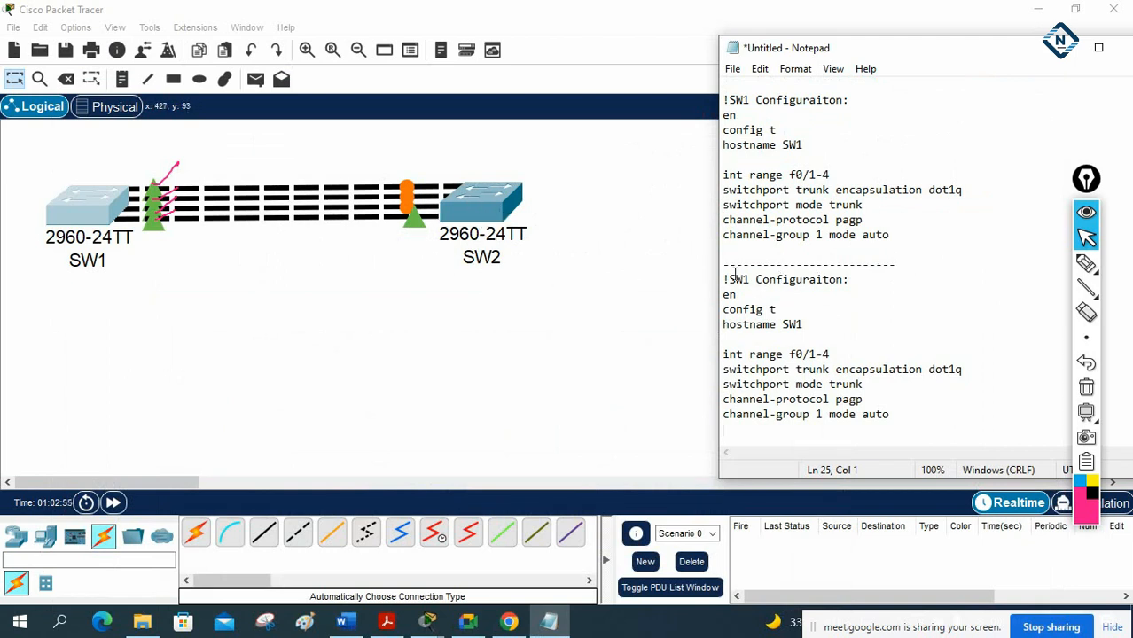
# - Change the copied block's heading and hostname to SW2
pyautogui.moveTo(752, 278); pyautogui.dragTo(746, 278)
pyautogui.write('2')
pyautogui.moveTo(795, 325); pyautogui.dragTo(804, 325)
pyautogui.write('2')
# - Open SW2's command line, widen its window, and bring up the Switch> prompt
pyautogui.click(495, 192)
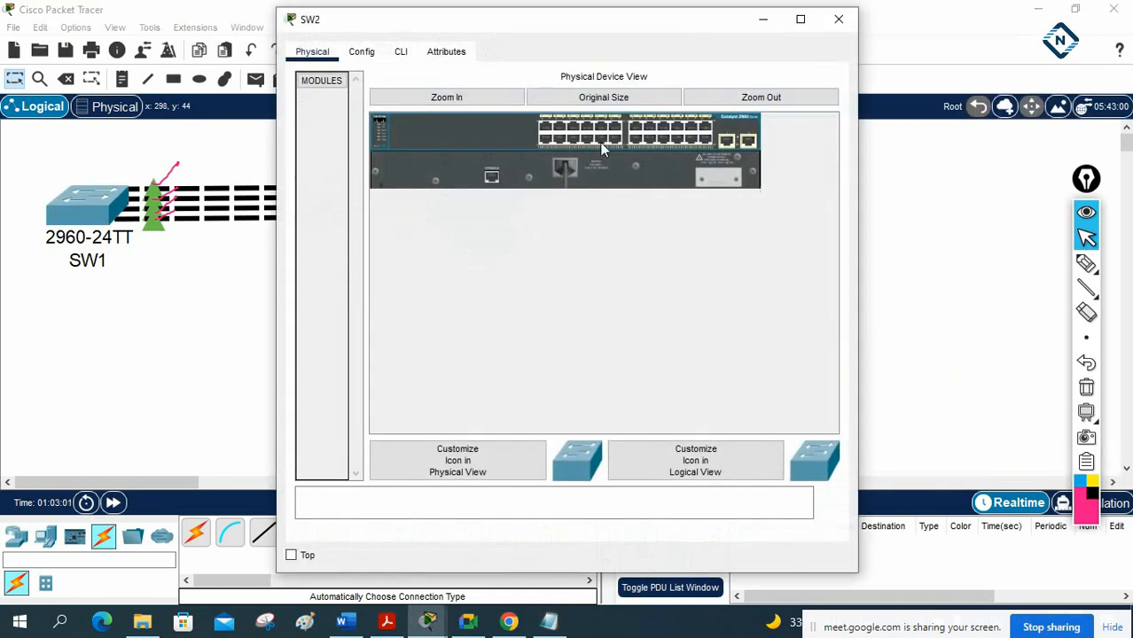
pyautogui.click(401, 51)
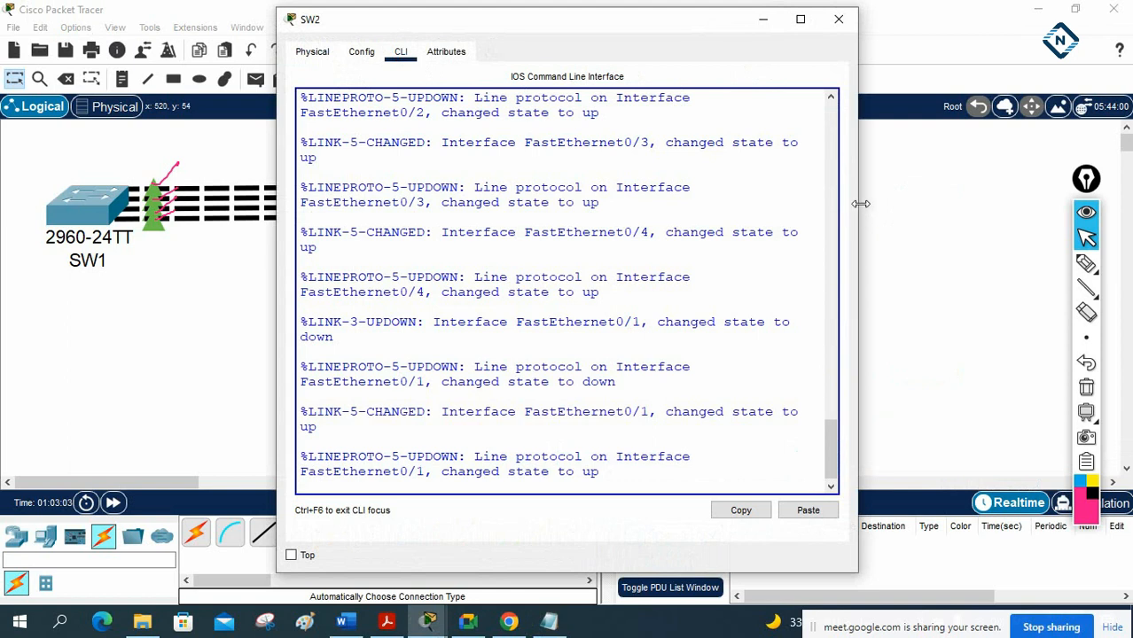
pyautogui.moveTo(857, 205); pyautogui.dragTo(1075, 217)
pyautogui.press('Return')
pyautogui.press('Return')
pyautogui.press('Return')
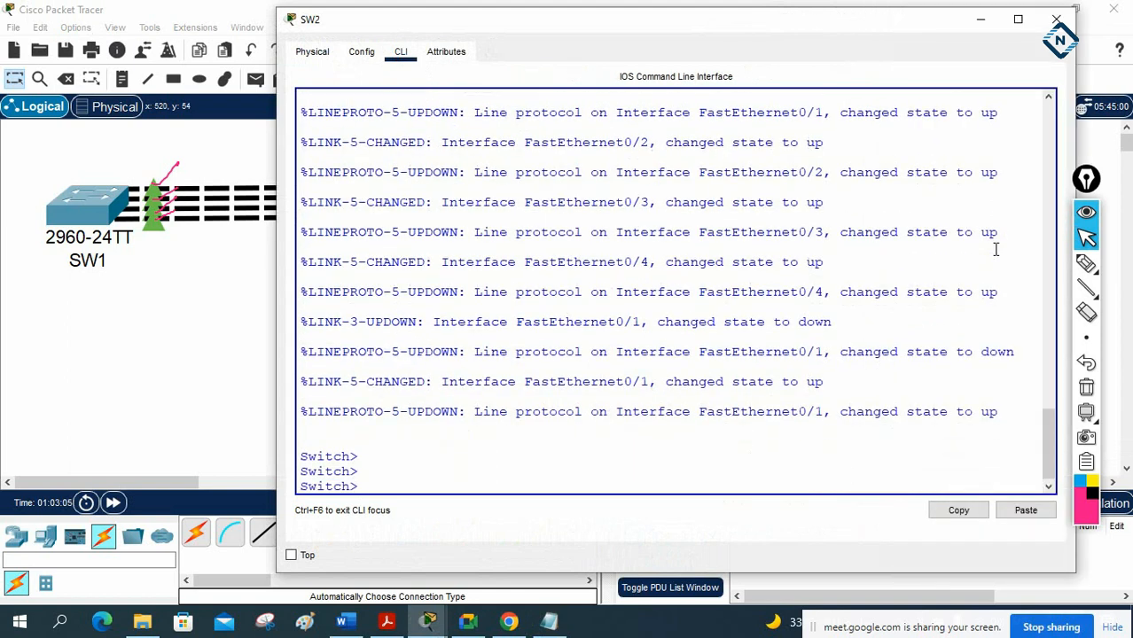
# - Enter privileged mode on SW2, run "sh ip int br", highlight the FastEthernet0/1 to 0/4 rows, and minimize the window
pyautogui.write('en')
pyautogui.press('Return')
pyautogui.write('sh ip int')
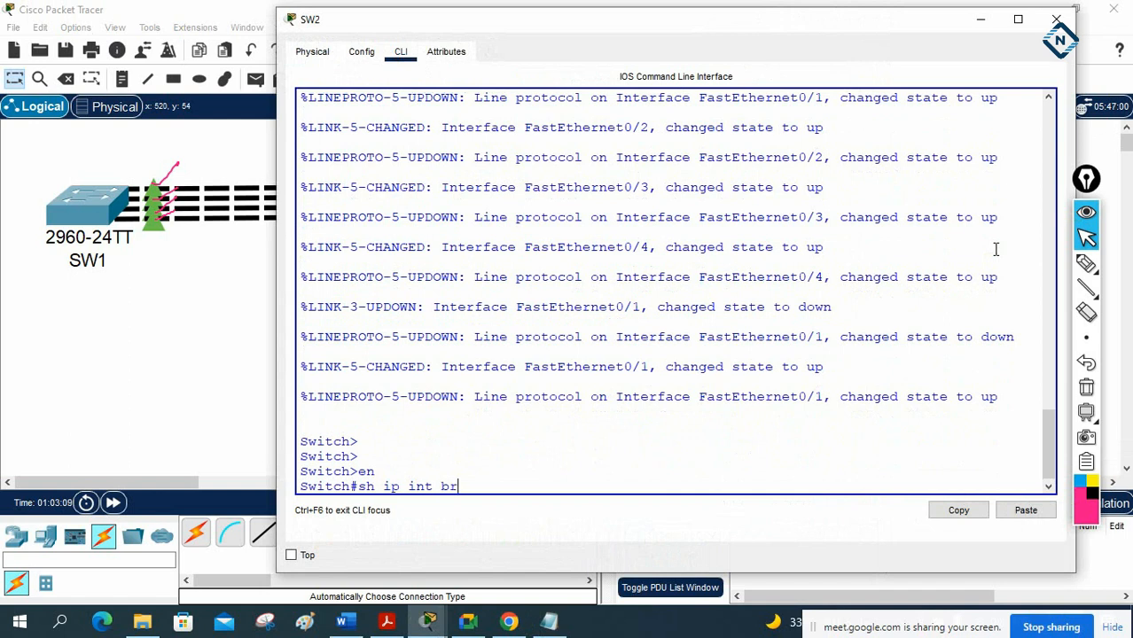
pyautogui.write(' br')
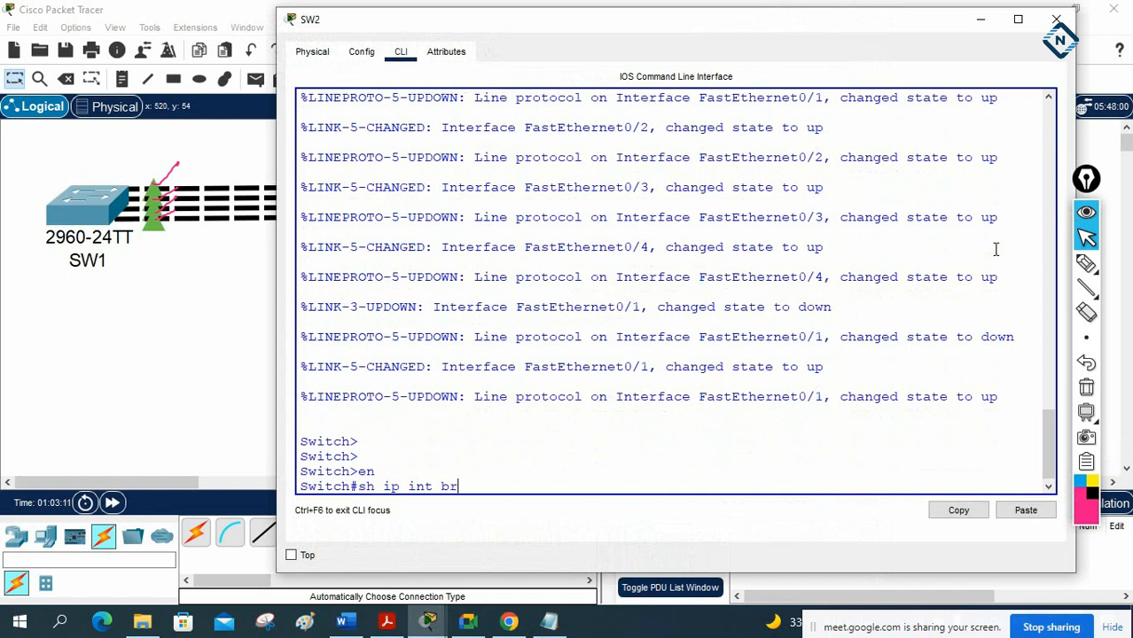
pyautogui.press('Return')
pyautogui.moveTo(925, 220); pyautogui.dragTo(303, 167)
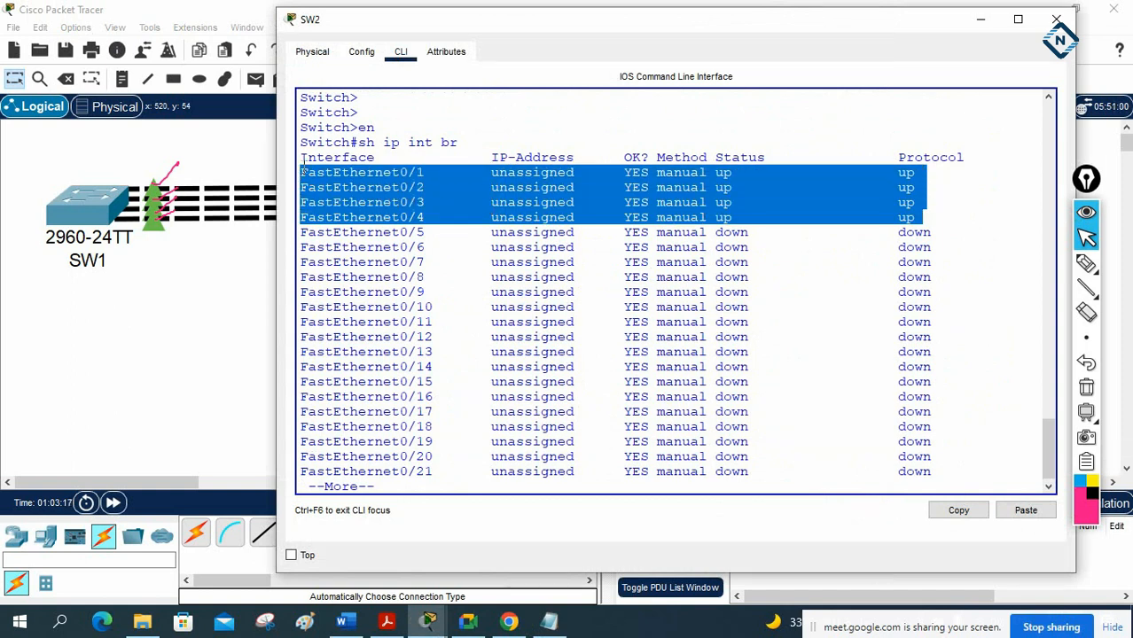
pyautogui.click(979, 20)
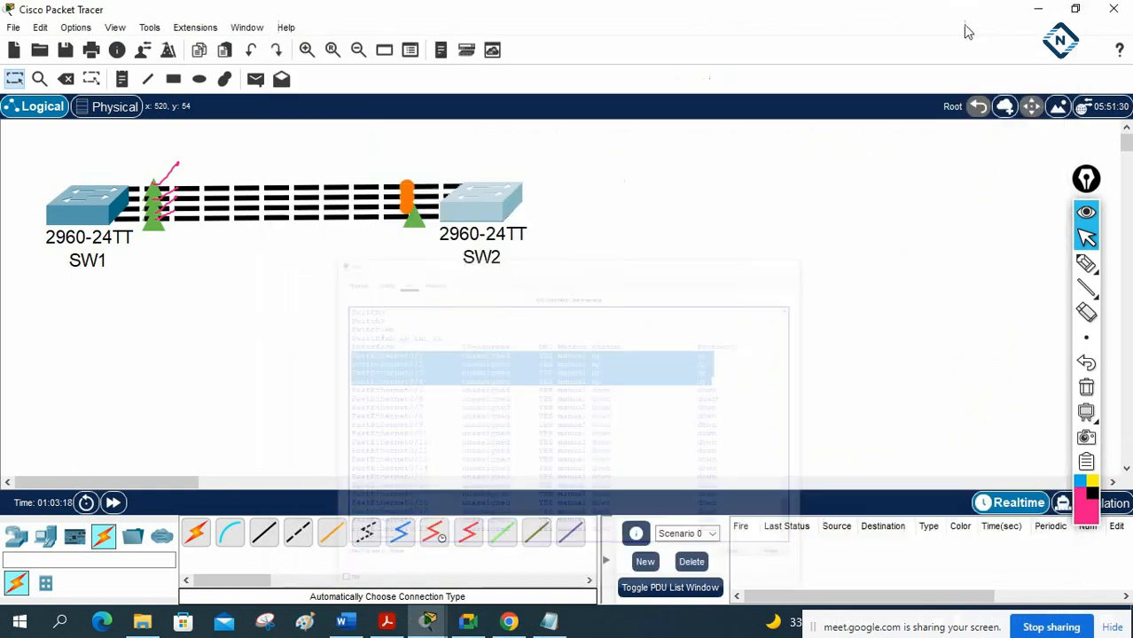
# - Back in Notepad, highlight SW2's interface range, then copy and delete SW2's "switchport trunk encapsulation dot1q" line
pyautogui.click(550, 621)
pyautogui.moveTo(841, 354); pyautogui.dragTo(716, 355)
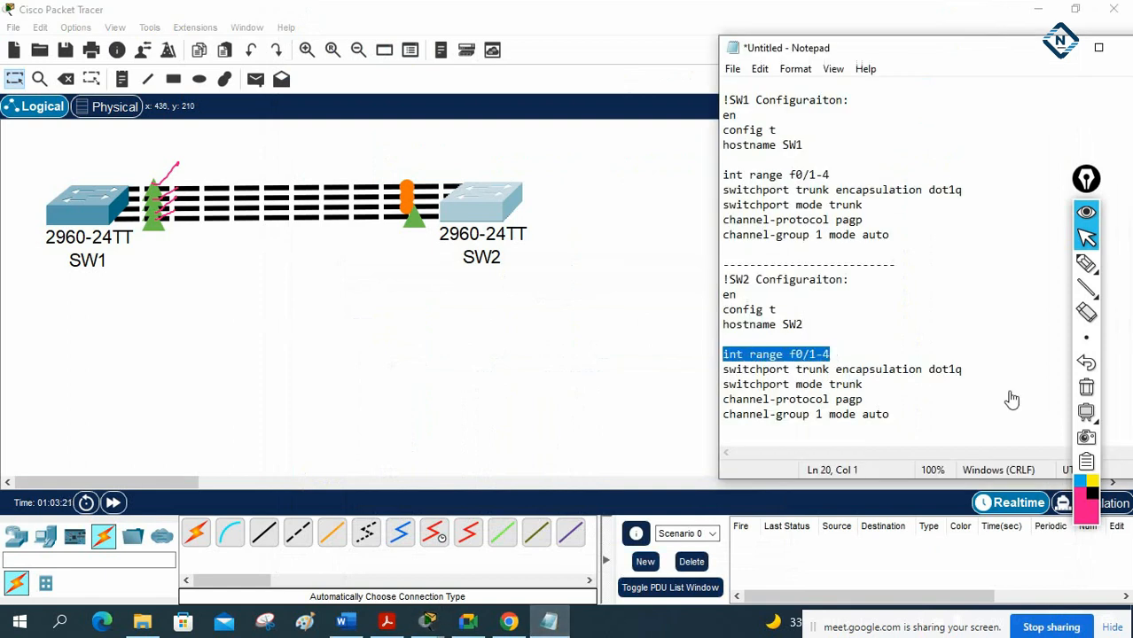
pyautogui.moveTo(966, 369); pyautogui.dragTo(716, 369)
pyautogui.hotkey('ctrl', 'c')
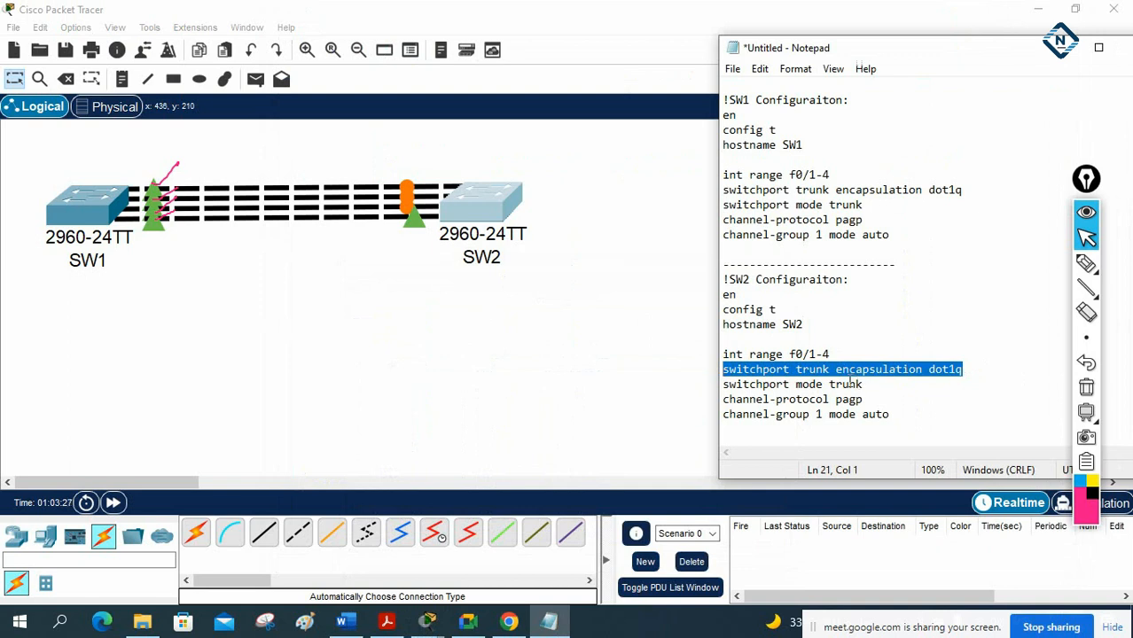
pyautogui.press('Delete')
# - Paste the "switchport trunk encapsulation dot1q" line directly beneath the EtherChannel lab title
pyautogui.click(754, 85)
pyautogui.scroll(1, 782, 107)
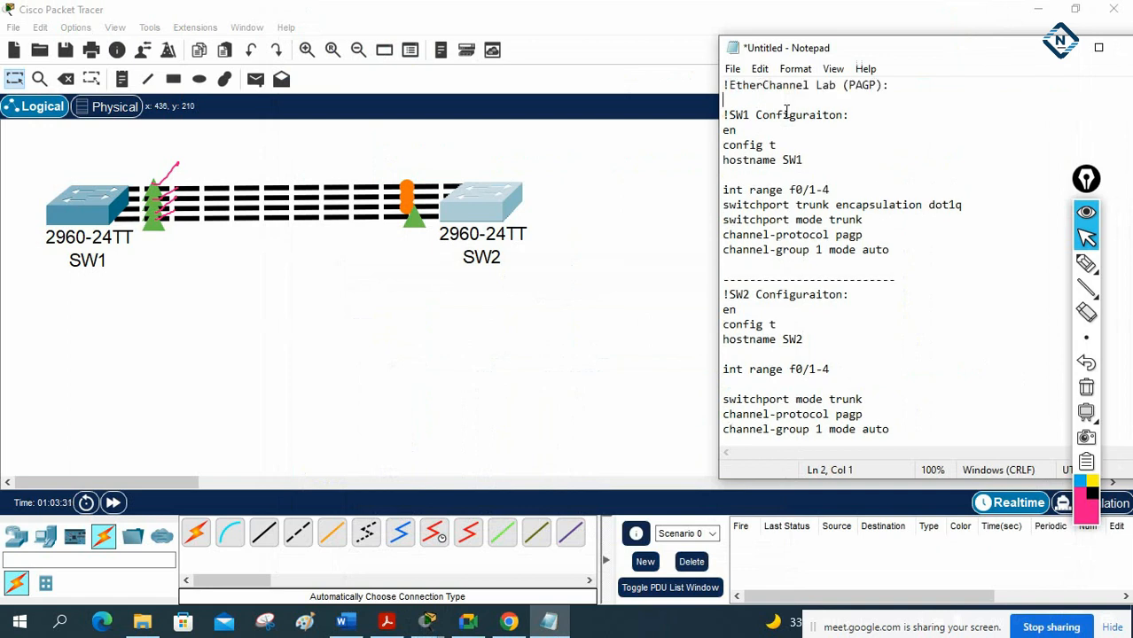
pyautogui.hotkey('ctrl', 'v')
# - Delete the "switchport trunk encapsulation dot1q" line from SW1's configuration block
pyautogui.click(972, 205)
pyautogui.click(722, 219)
pyautogui.moveTo(718, 216); pyautogui.dragTo(711, 210)
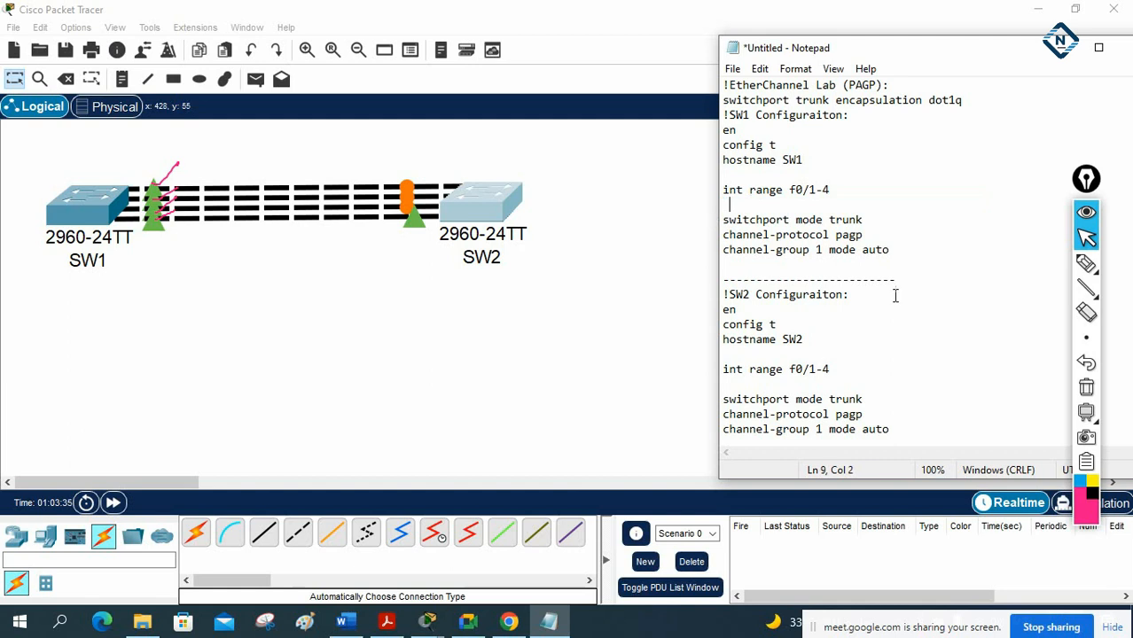
pyautogui.scroll(-1, 893, 295)
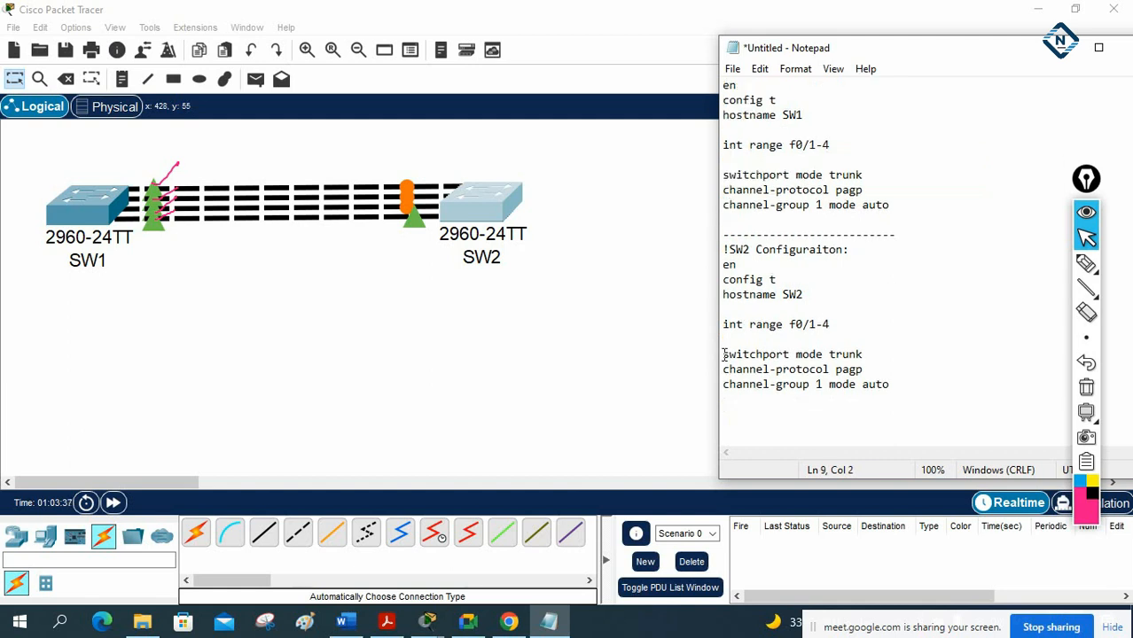
# - Highlight SW2's "switchport mode trunk" line, its "channel-protocol pagp" line, and the channel-group number in Notepad
pyautogui.moveTo(722, 354); pyautogui.dragTo(867, 355)
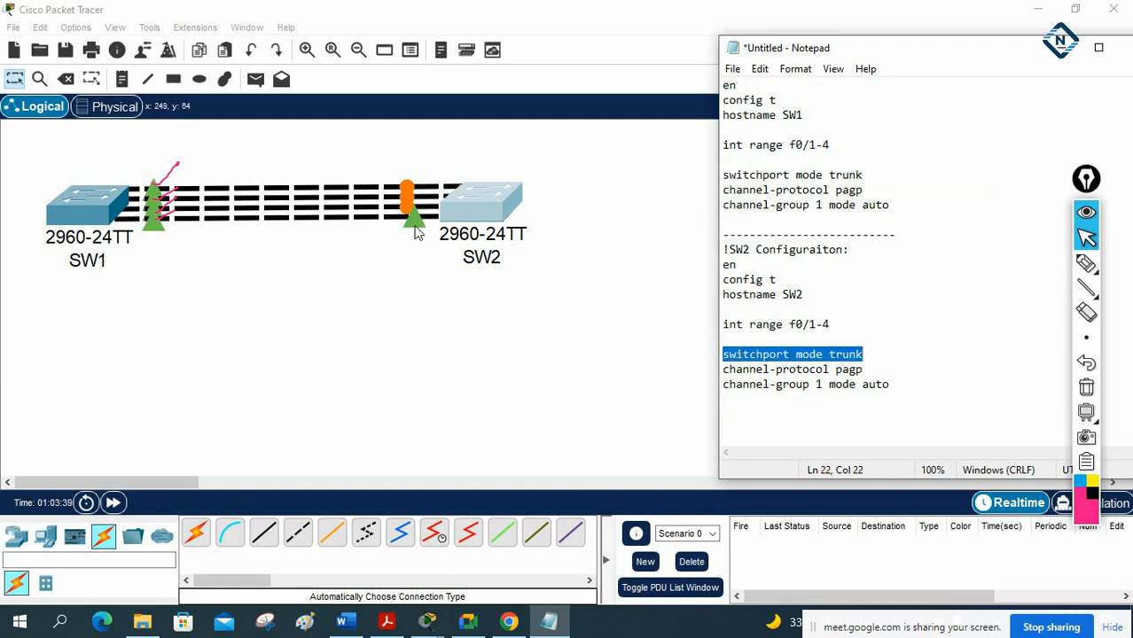
pyautogui.moveTo(724, 369); pyautogui.dragTo(869, 368)
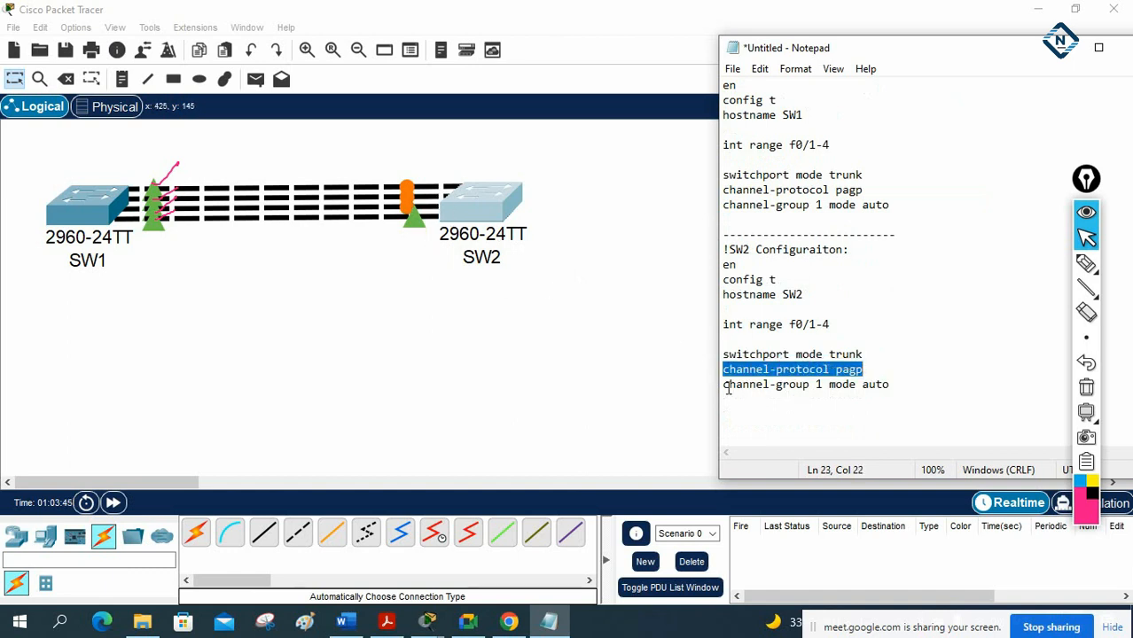
pyautogui.click(817, 384)
pyautogui.doubleClick(817, 384)
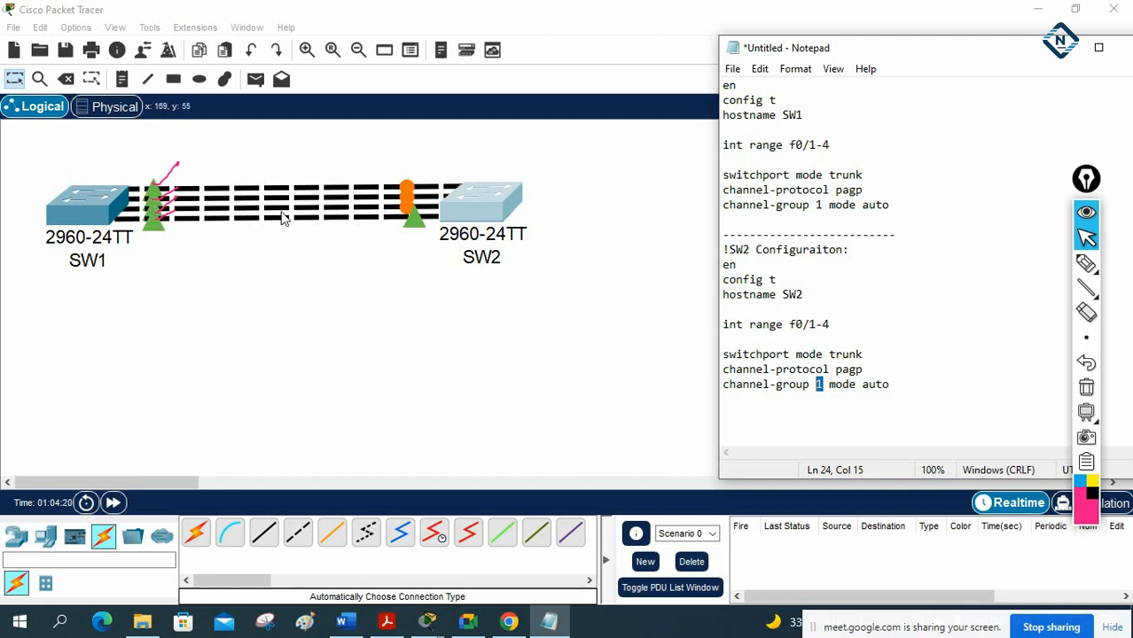
# - Change SW2's channel-group mode to desirable, and highlight the mode keywords of both switches for comparison
pyautogui.moveTo(896, 386); pyautogui.dragTo(865, 384)
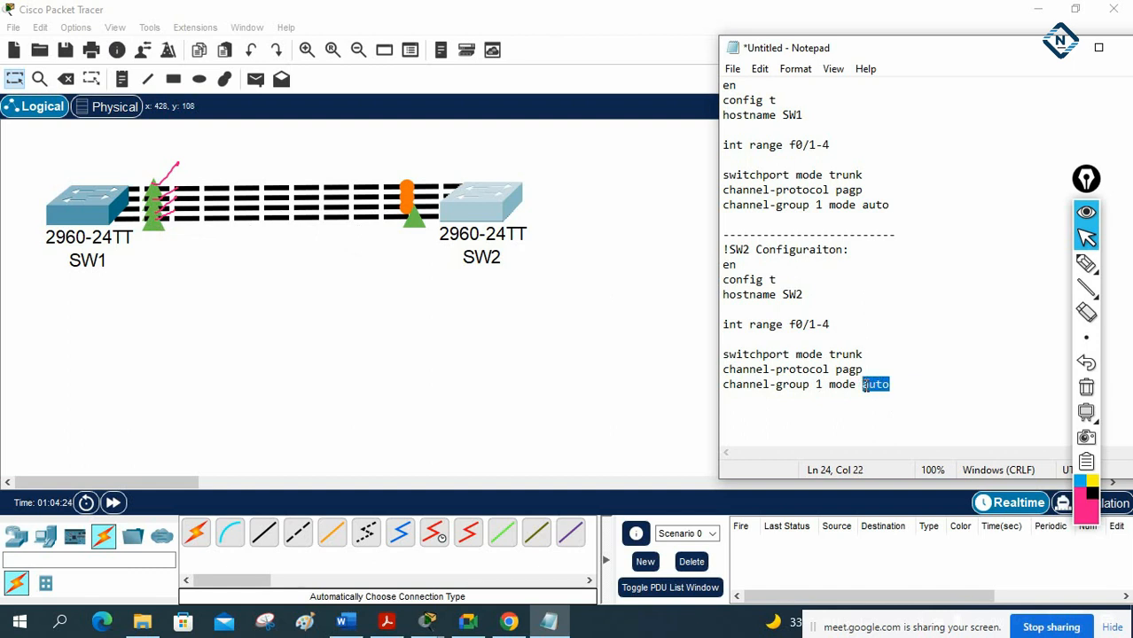
pyautogui.write('desirable')
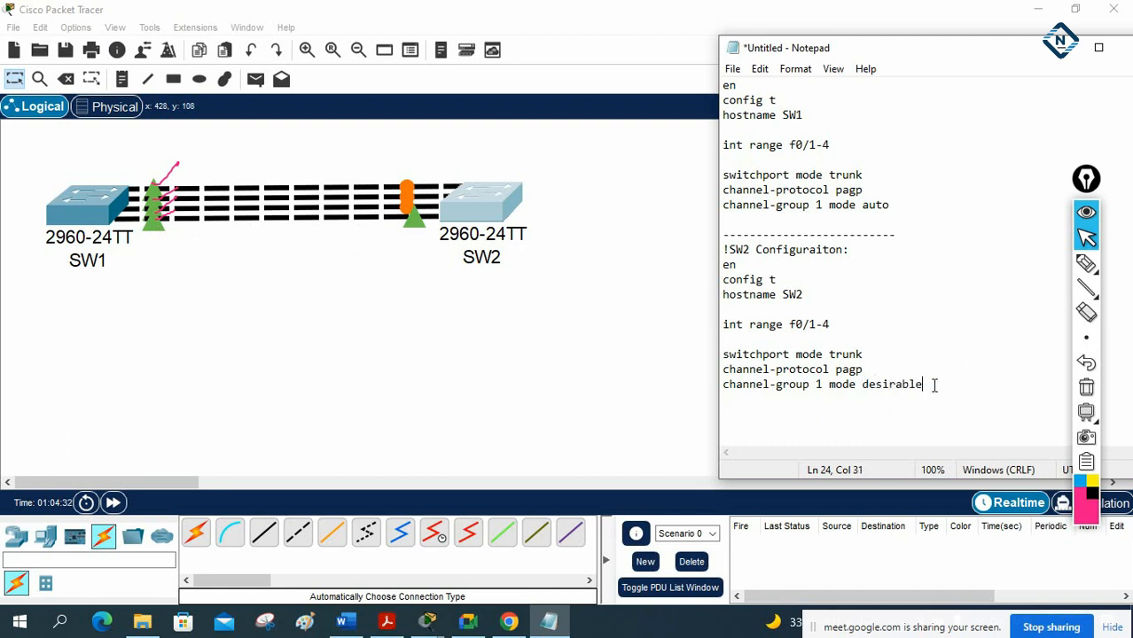
pyautogui.moveTo(862, 205); pyautogui.dragTo(915, 204)
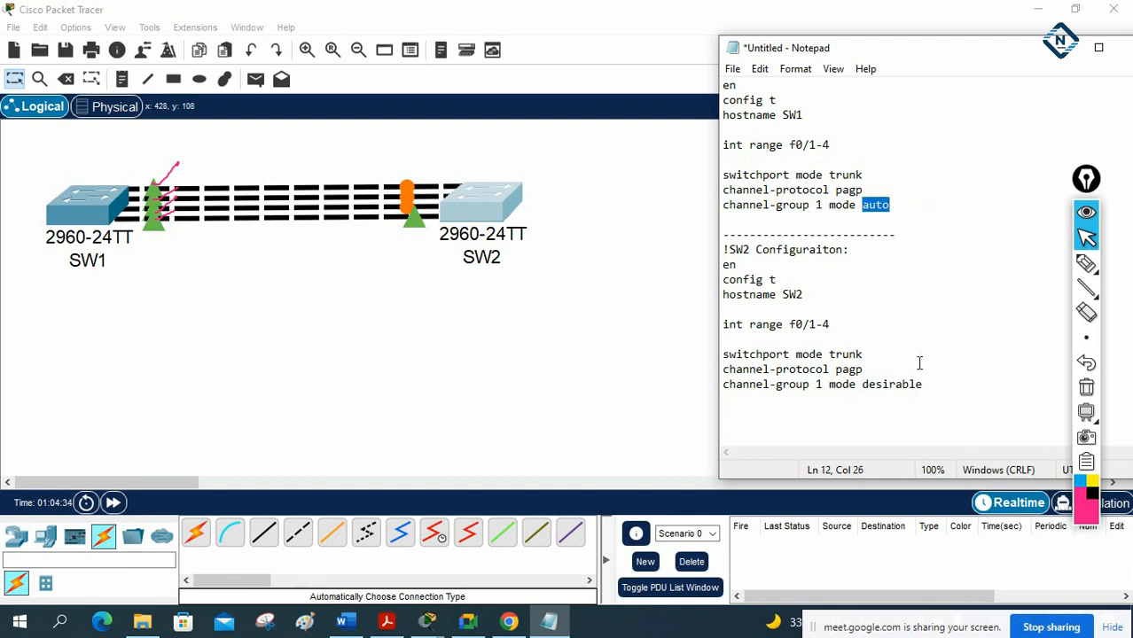
pyautogui.moveTo(923, 384); pyautogui.dragTo(865, 388)
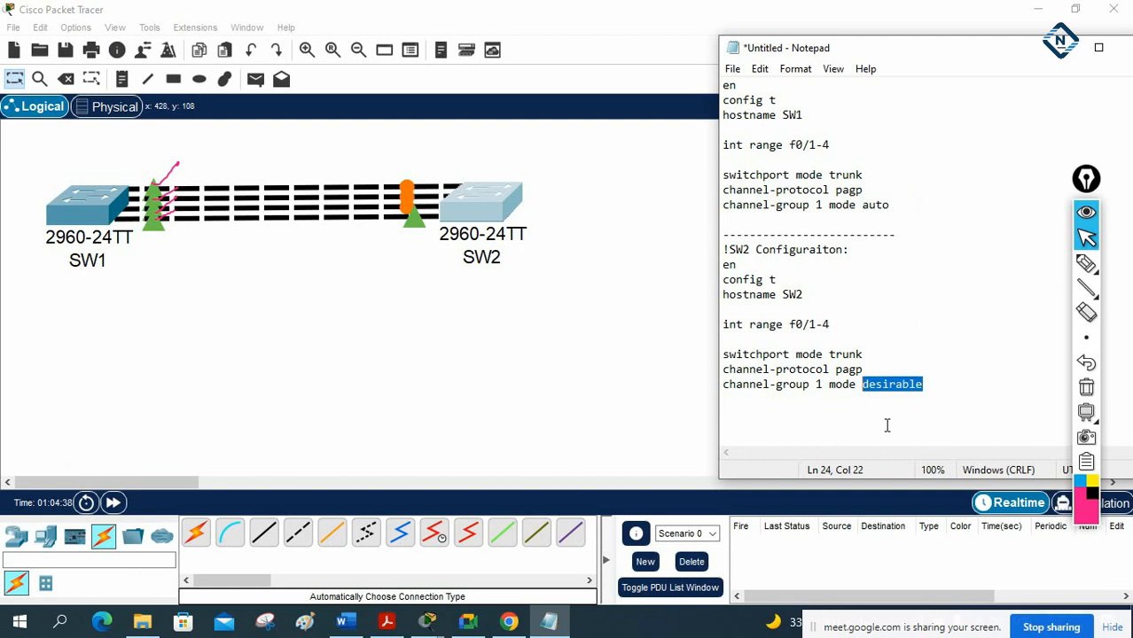
# - Copy SW1's configuration from the "!SW1 Configuraiton:" heading through the "switchport mode trunk" line
pyautogui.scroll(1, 838, 324)
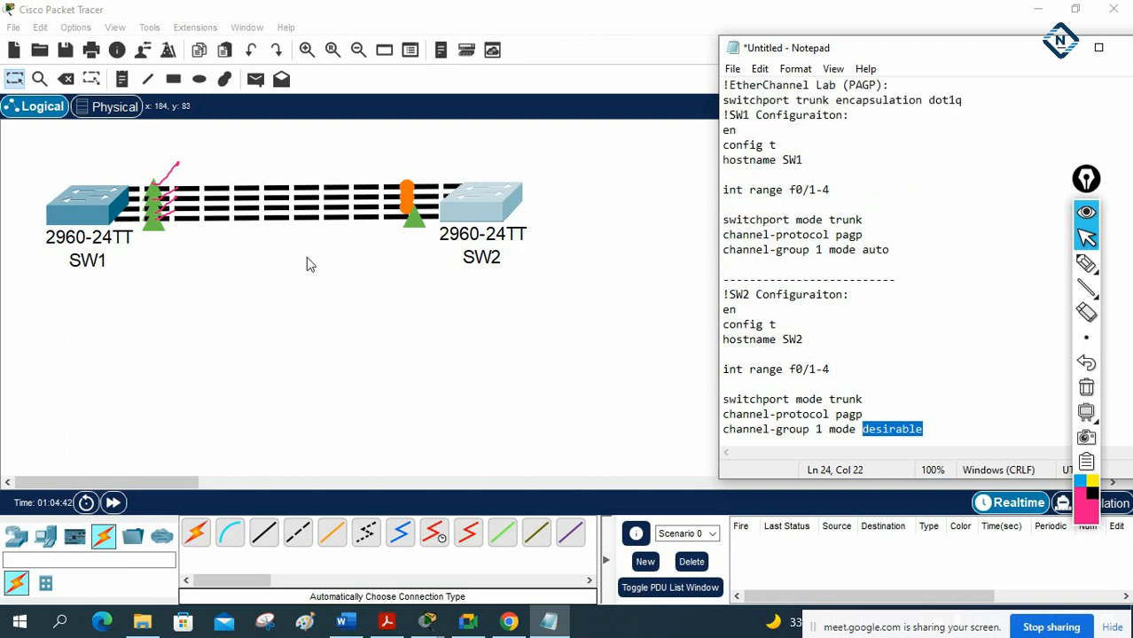
pyautogui.moveTo(724, 115); pyautogui.dragTo(868, 219)
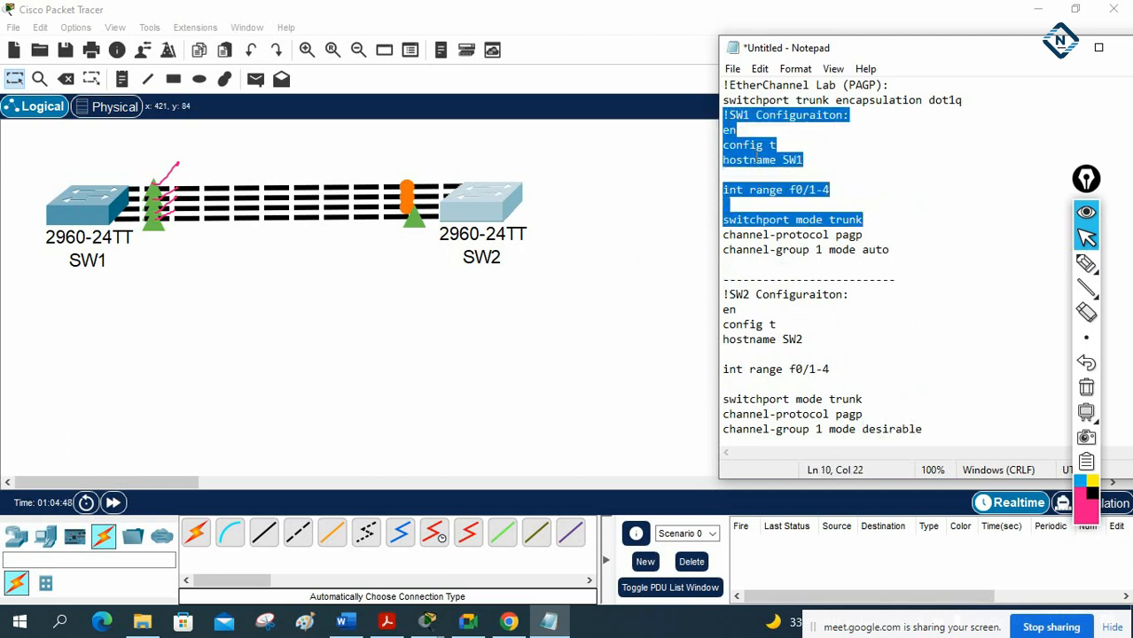
pyautogui.rightClick(755, 155)
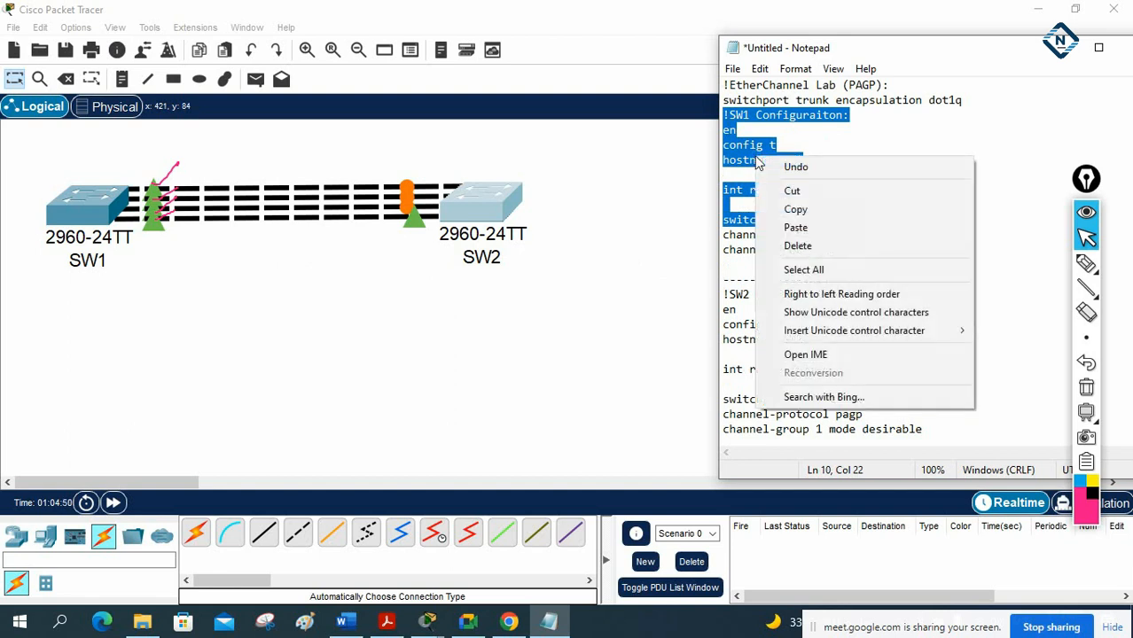
pyautogui.click(795, 209)
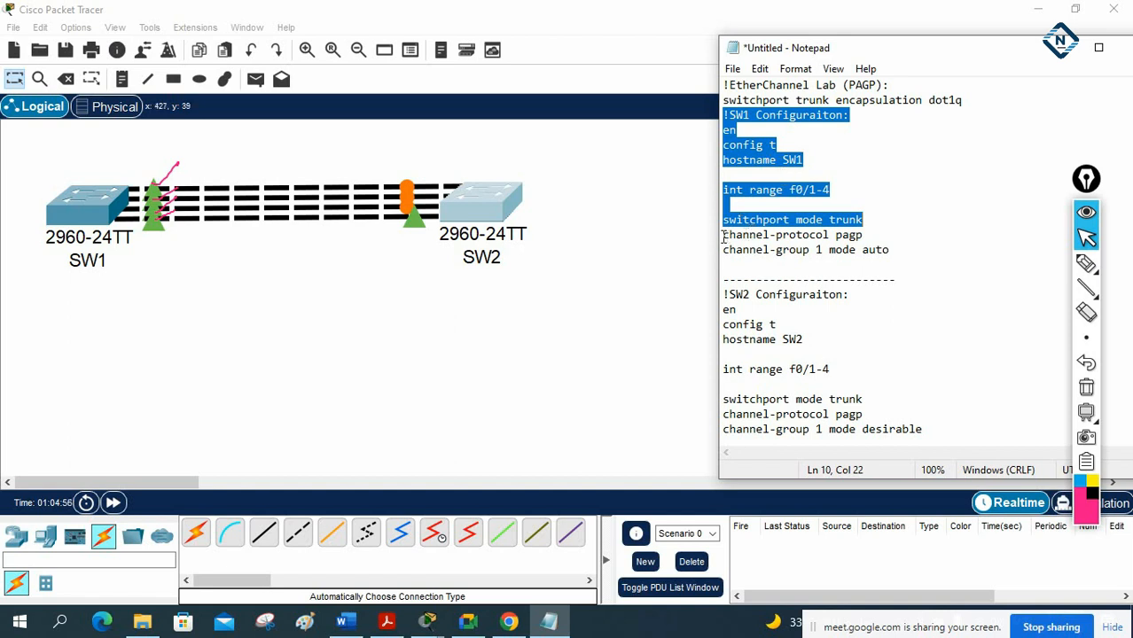
# - Open SW1's CLI and advance past the remaining interface listing to an empty privileged prompt
pyautogui.click(93, 204)
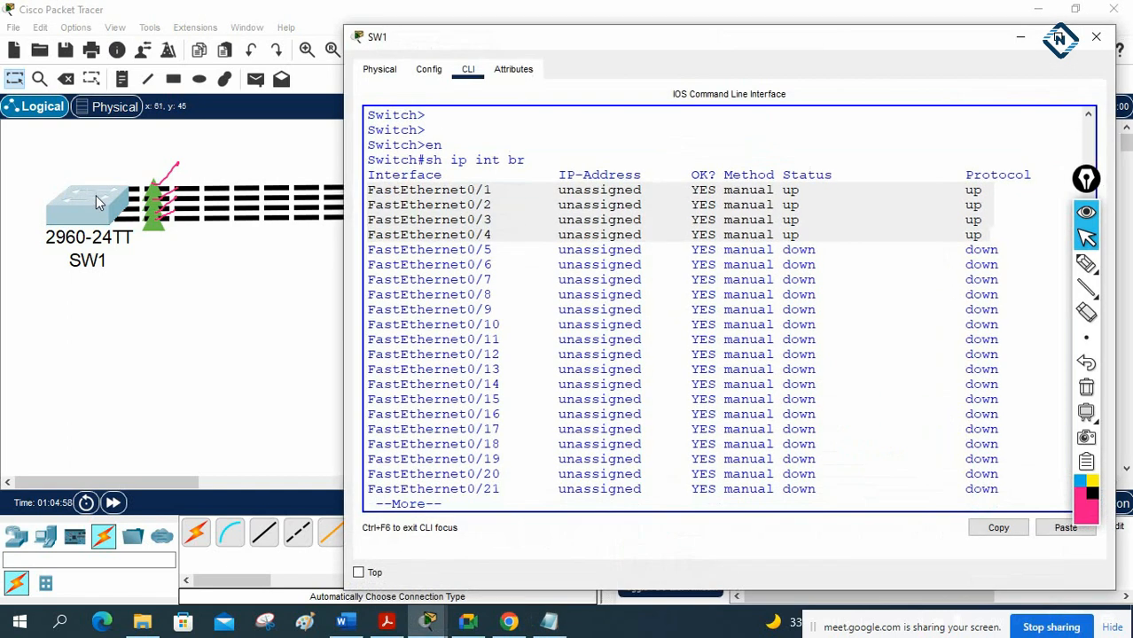
pyautogui.moveTo(552, 48); pyautogui.dragTo(492, 42)
pyautogui.click(596, 177)
pyautogui.press('Return')
pyautogui.press('Return')
pyautogui.press('Return')
pyautogui.press('Return')
pyautogui.press('Return')
pyautogui.press('Return')
pyautogui.press('Return')
pyautogui.press('Return')
pyautogui.press('Return')
pyautogui.press('Return')
pyautogui.press('Return')
pyautogui.press('Return')
pyautogui.press('Return')
pyautogui.press('Return')
pyautogui.press('Return')
pyautogui.press('Return')
pyautogui.press('Return')
pyautogui.press('Return')
pyautogui.press('Return')
pyautogui.press('Return')
pyautogui.press('Return')
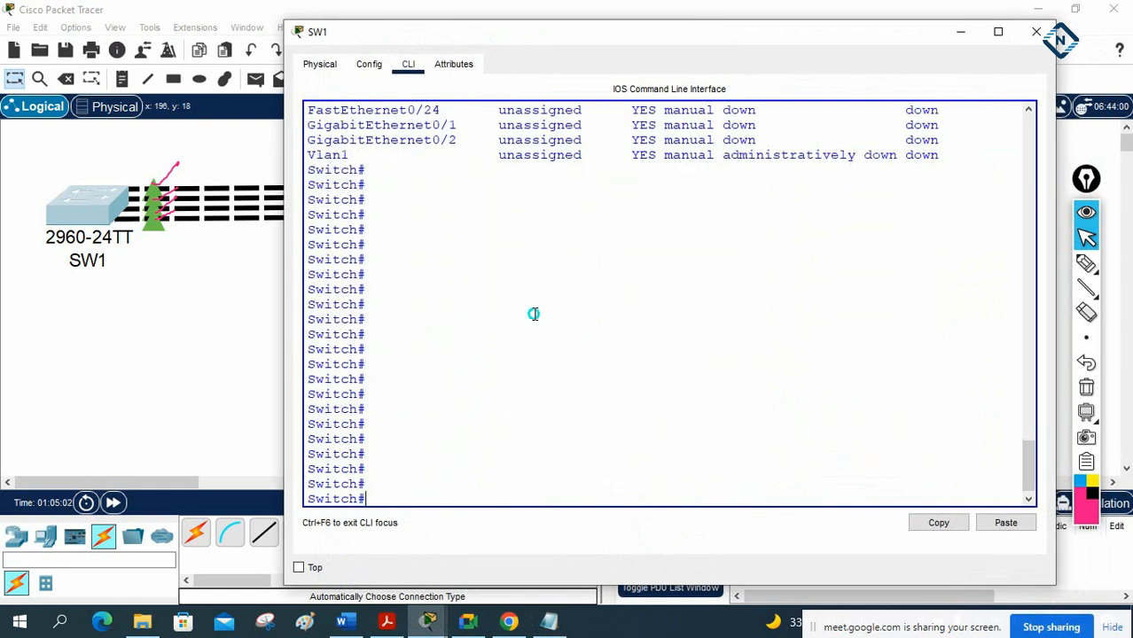
# - Paste the copied configuration into SW1's CLI, and highlight the executed "int range f0/1-4" and "switchport mode trunk" commands
pyautogui.rightClick(534, 314)
pyautogui.click(568, 345)
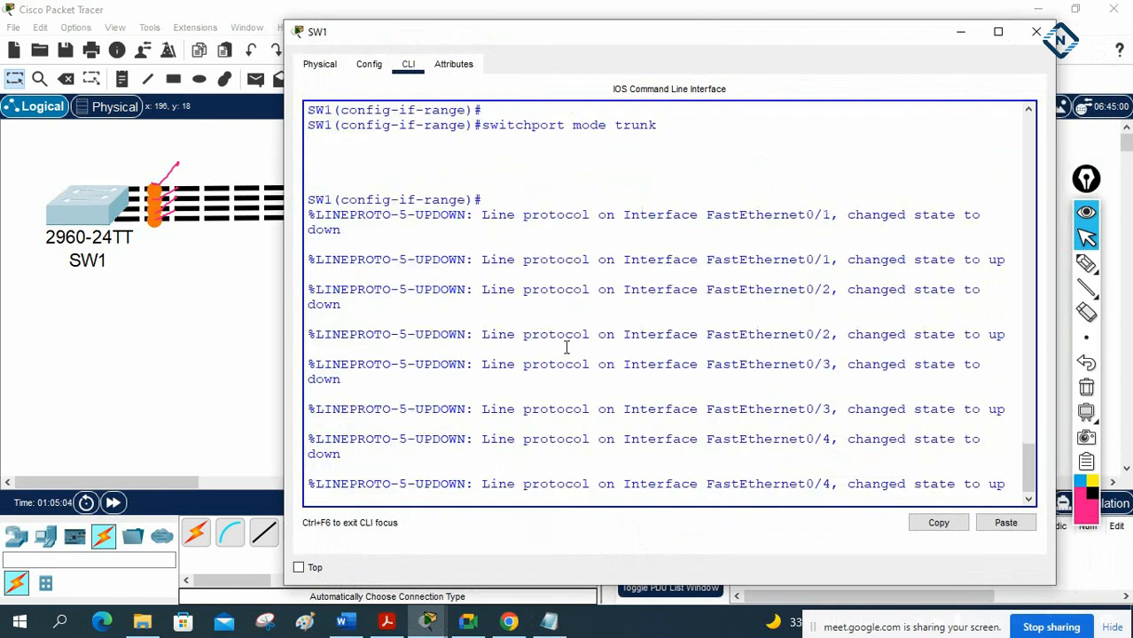
pyautogui.scroll(2, 470, 255)
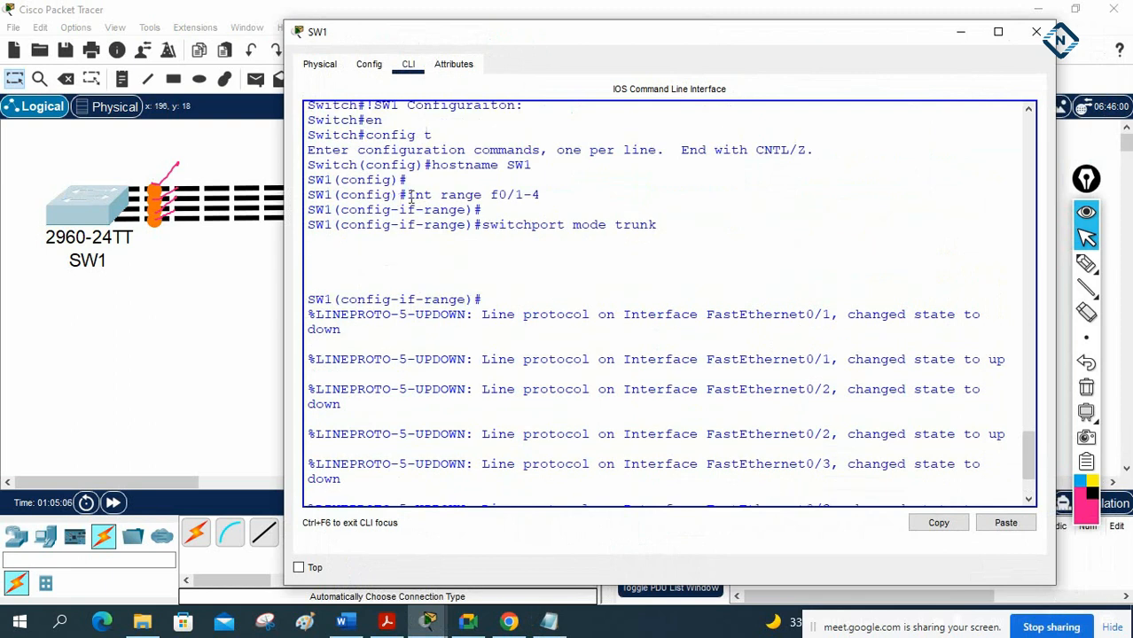
pyautogui.moveTo(404, 195); pyautogui.dragTo(539, 194)
pyautogui.moveTo(482, 224); pyautogui.dragTo(651, 221)
pyautogui.scroll(-2, 653, 222)
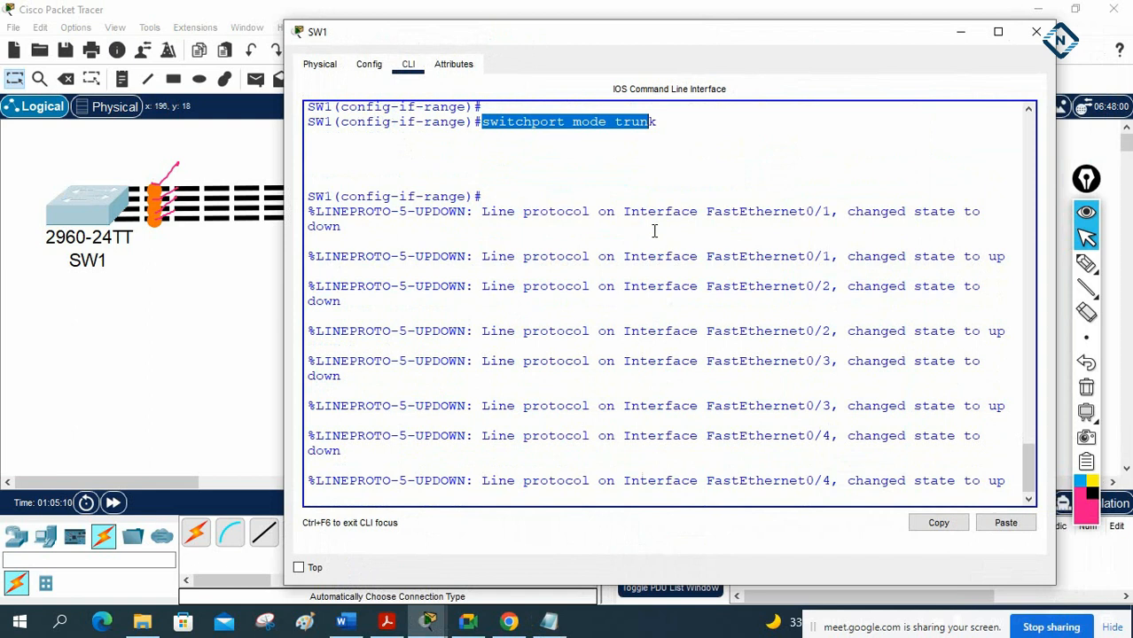
# - Bring up a clean interface-range prompt on SW1, and highlight "channel-protocol" in SW1's Notepad block
pyautogui.press('Return')
pyautogui.press('Return')
pyautogui.press('Return')
pyautogui.press('Return')
pyautogui.press('Return')
pyautogui.press('Return')
pyautogui.press('Return')
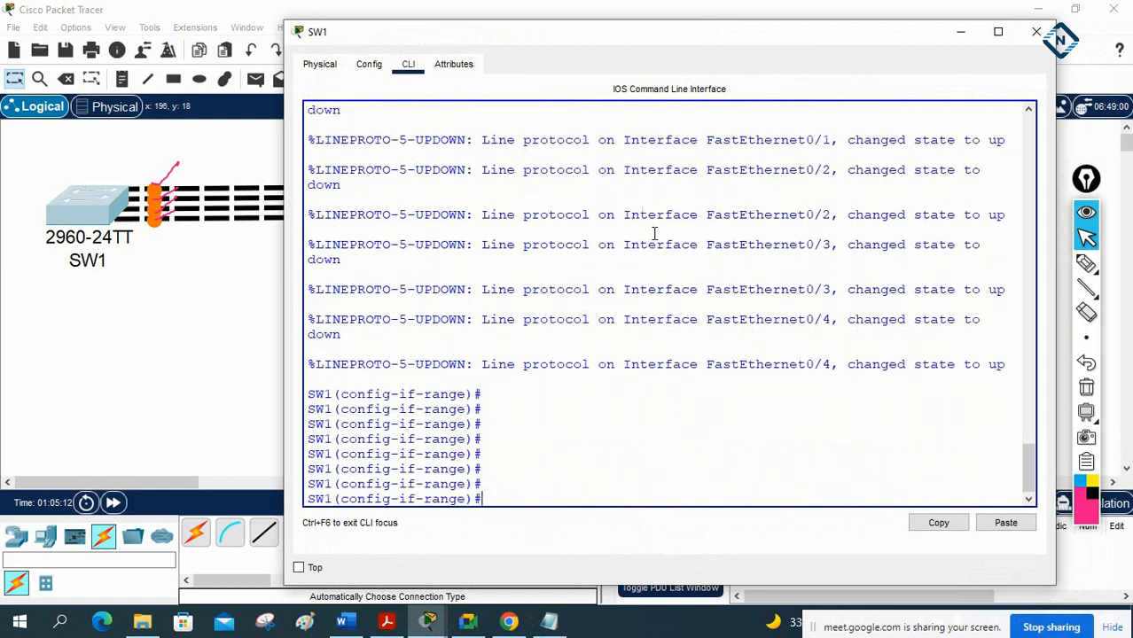
pyautogui.moveTo(680, 41)
pyautogui.mouseDown()
pyautogui.moveTo(674, 102)
pyautogui.moveTo(522, 135)
pyautogui.moveTo(612, 63)
pyautogui.moveTo(660, 48)
pyautogui.mouseUp()
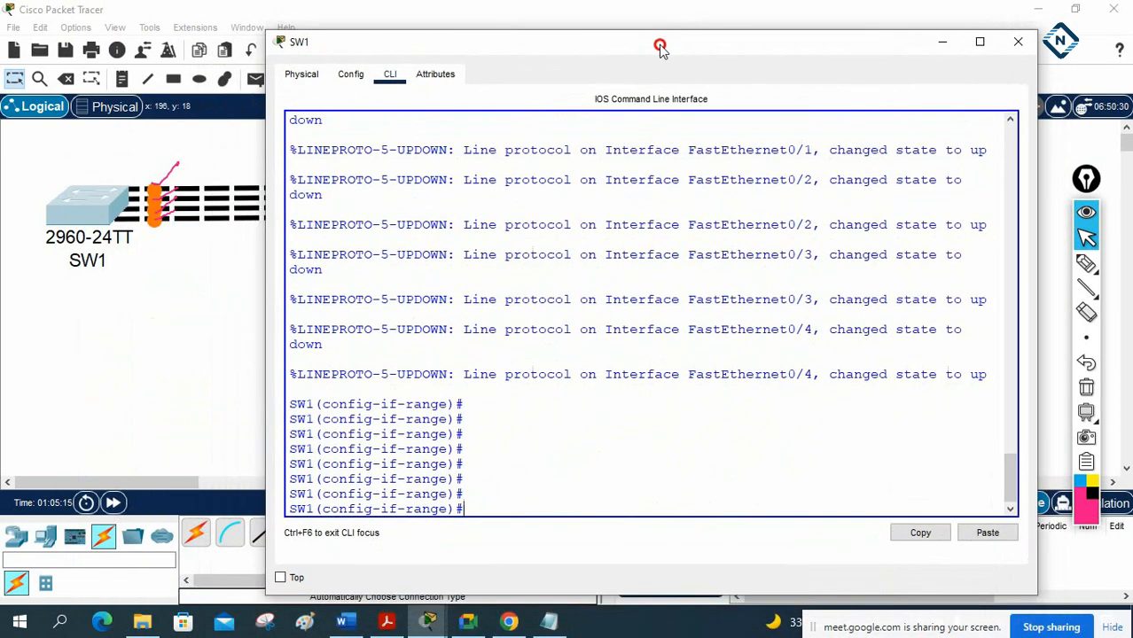
pyautogui.click(549, 622)
pyautogui.moveTo(724, 235); pyautogui.dragTo(828, 232)
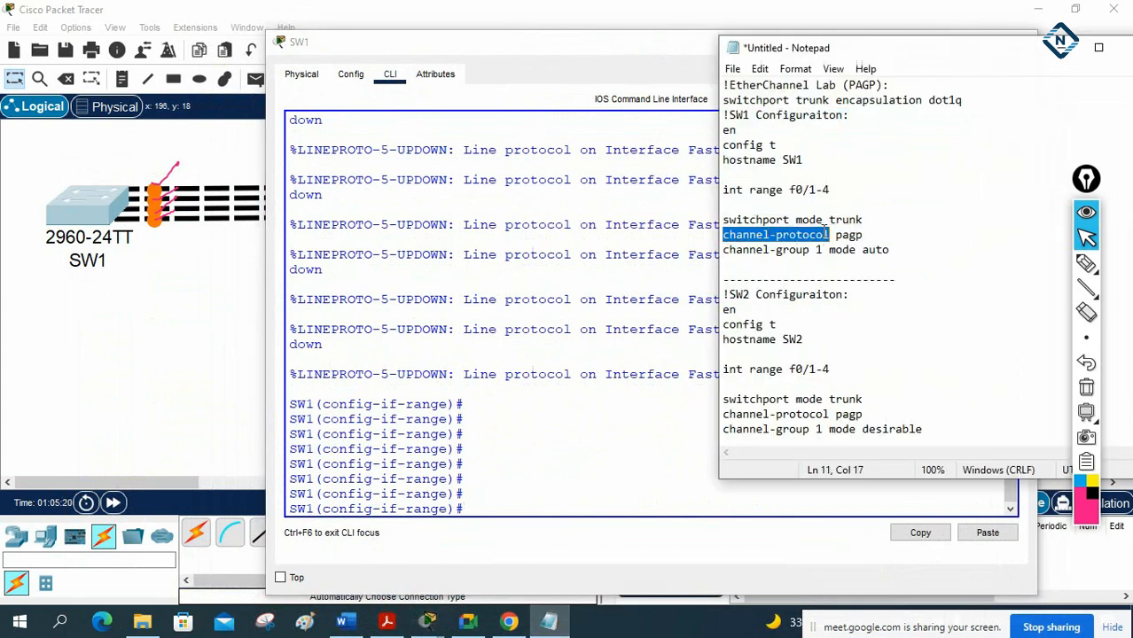
pyautogui.click(552, 434)
pyautogui.write('c')
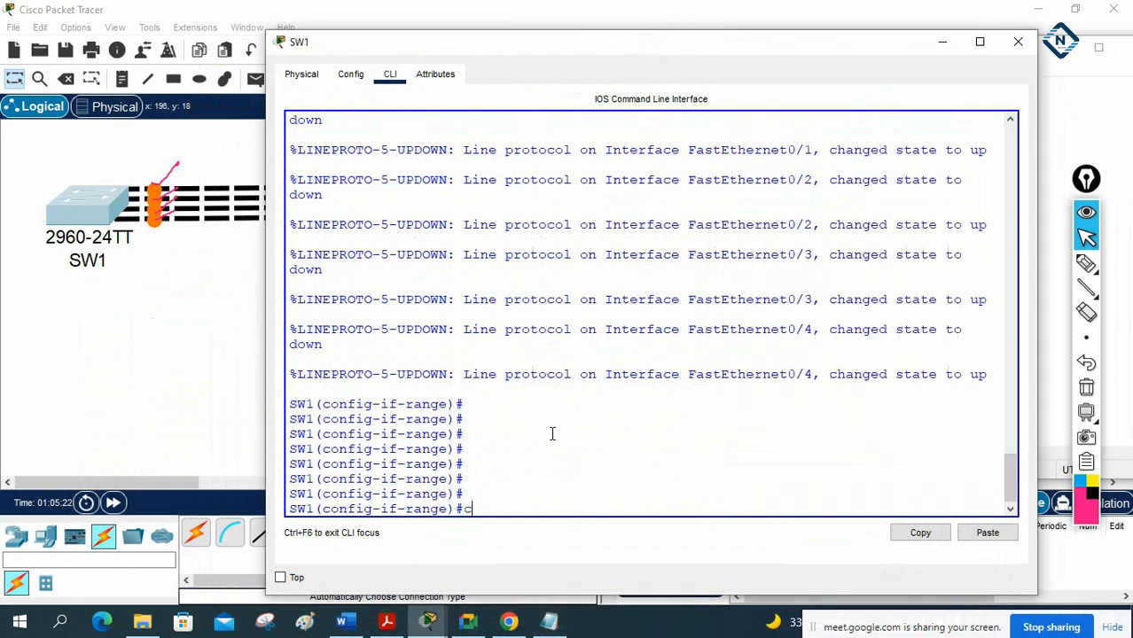
pyautogui.write('h')
pyautogui.press('Tab')
pyautogui.write('ann')
pyautogui.press('Tab')
pyautogui.write('el')
pyautogui.press('Tab')
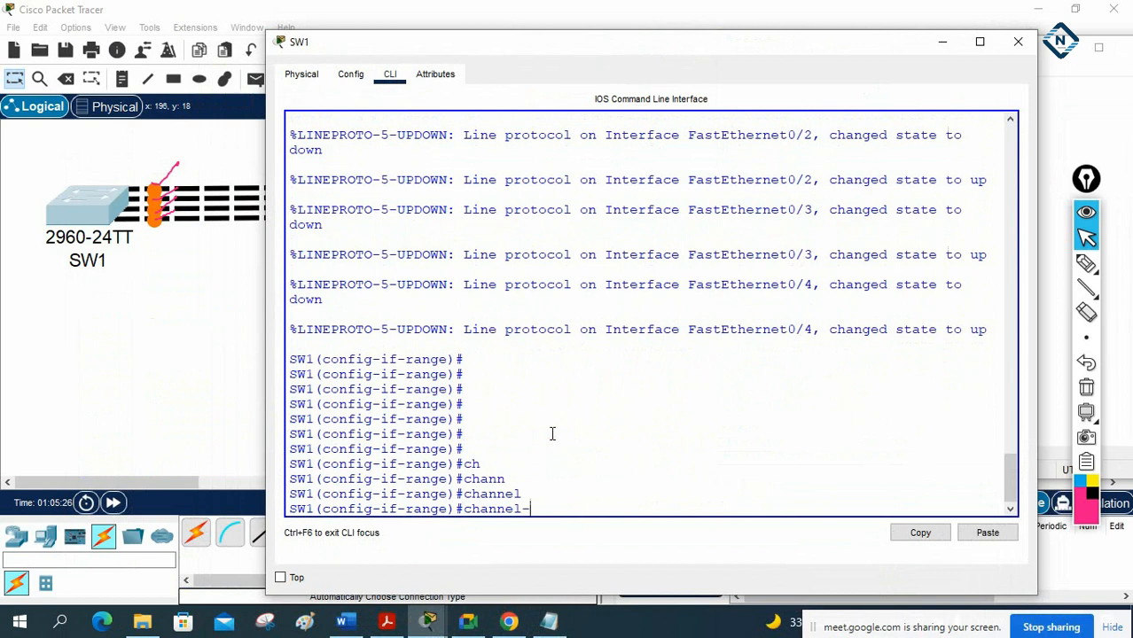
pyautogui.write('-po')
pyautogui.press('Tab')
pyautogui.write('t')
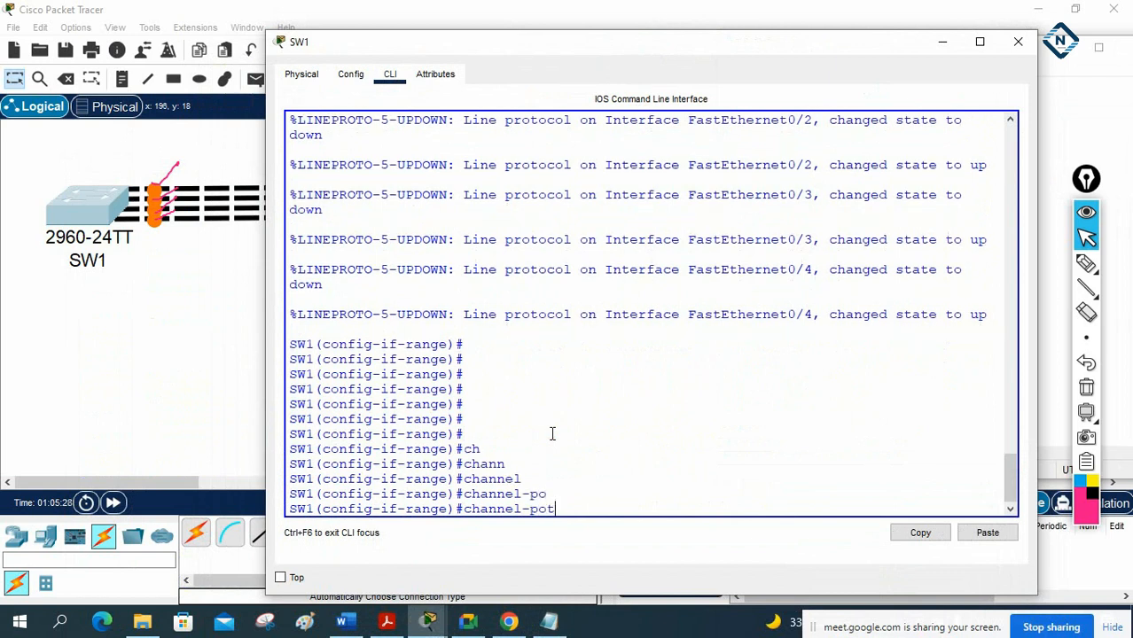
pyautogui.press('Tab')
pyautogui.press('BackSpace')
pyautogui.press('BackSpace')
pyautogui.press('BackSpace')
pyautogui.press('BackSpace')
pyautogui.press('BackSpace')
pyautogui.press('BackSpace')
pyautogui.press('BackSpace')
pyautogui.press('BackSpace')
pyautogui.press('BackSpace')
pyautogui.press('BackSpace')
# - Query "channel-protocol ?" at SW1's interface-range prompt, and highlight the lacp and pagp options in the help output
pyautogui.write('channel')
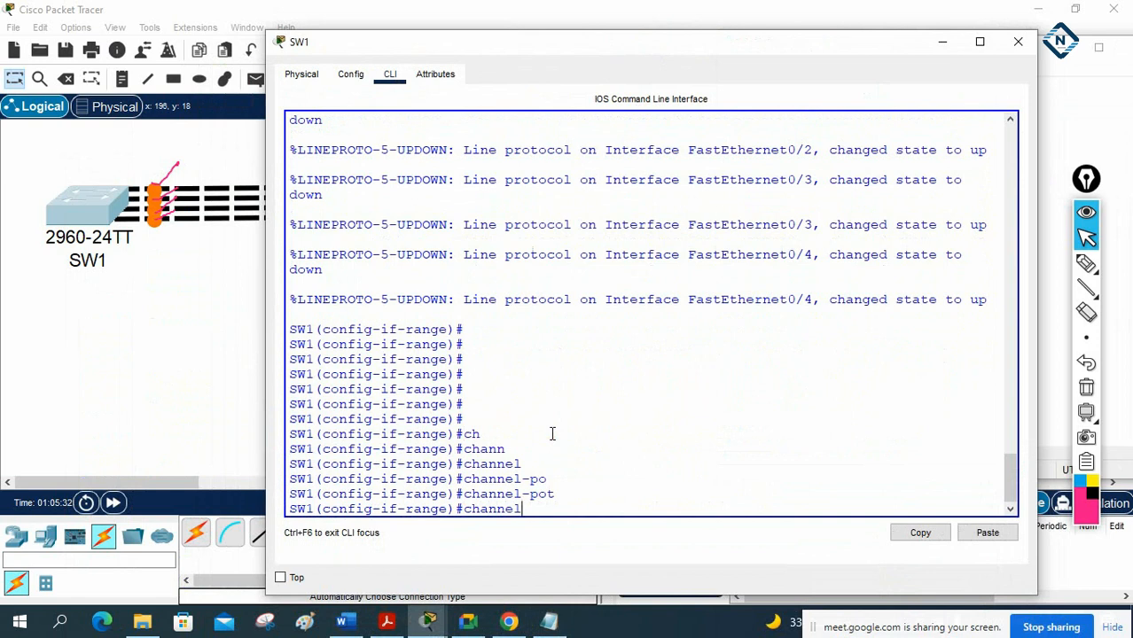
pyautogui.write('-')
pyautogui.write('protoc')
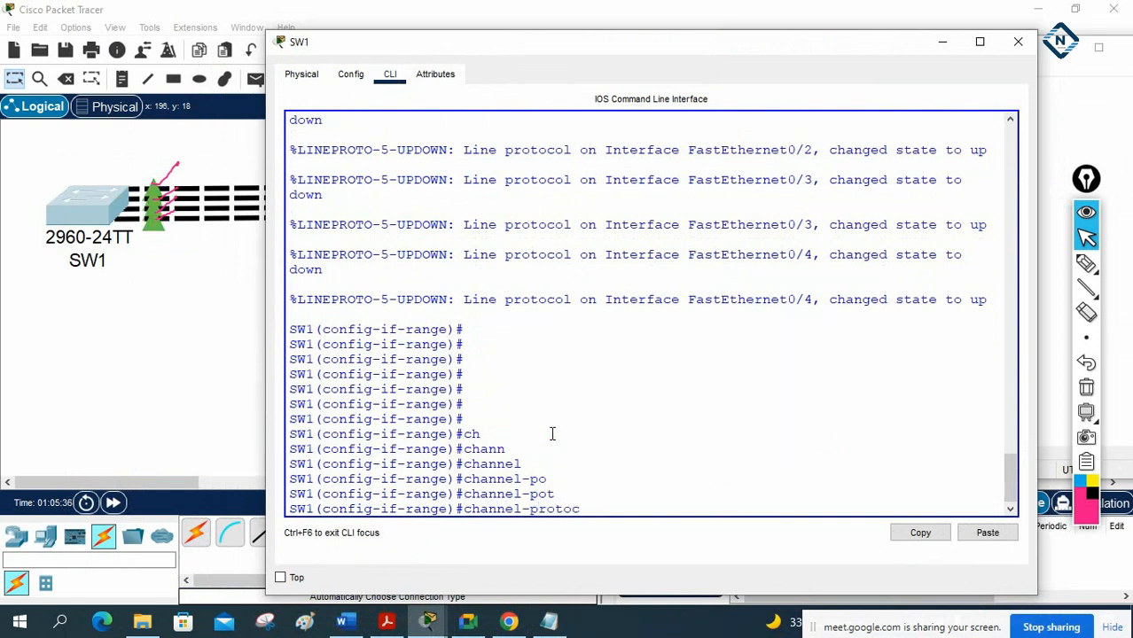
pyautogui.write('ol ?')
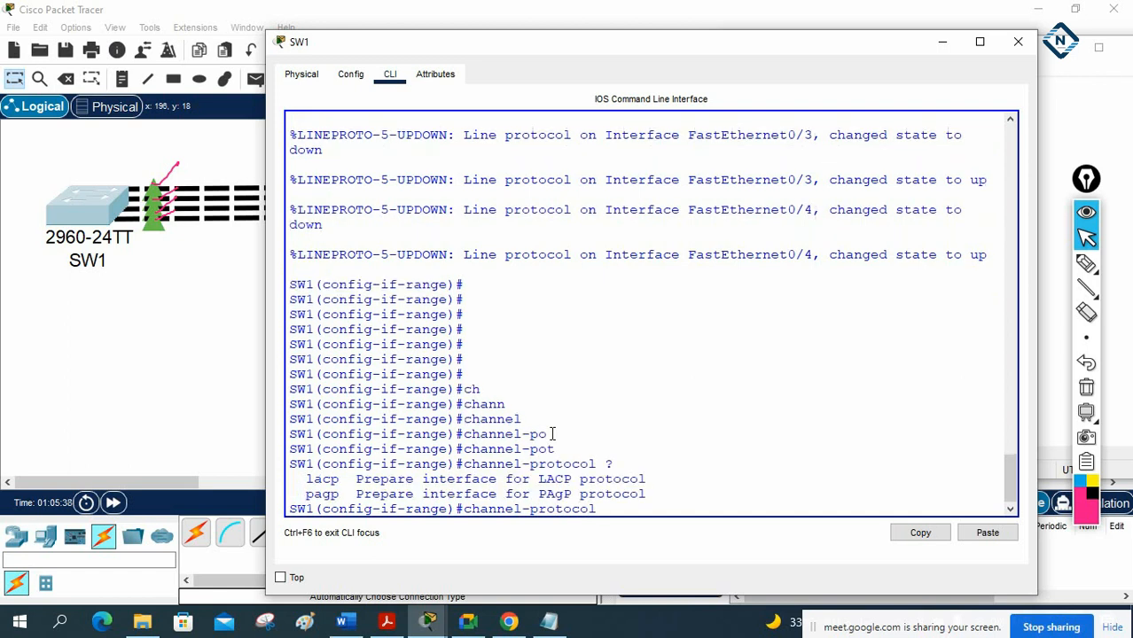
pyautogui.moveTo(601, 463); pyautogui.dragTo(621, 461)
pyautogui.moveTo(306, 480); pyautogui.dragTo(338, 481)
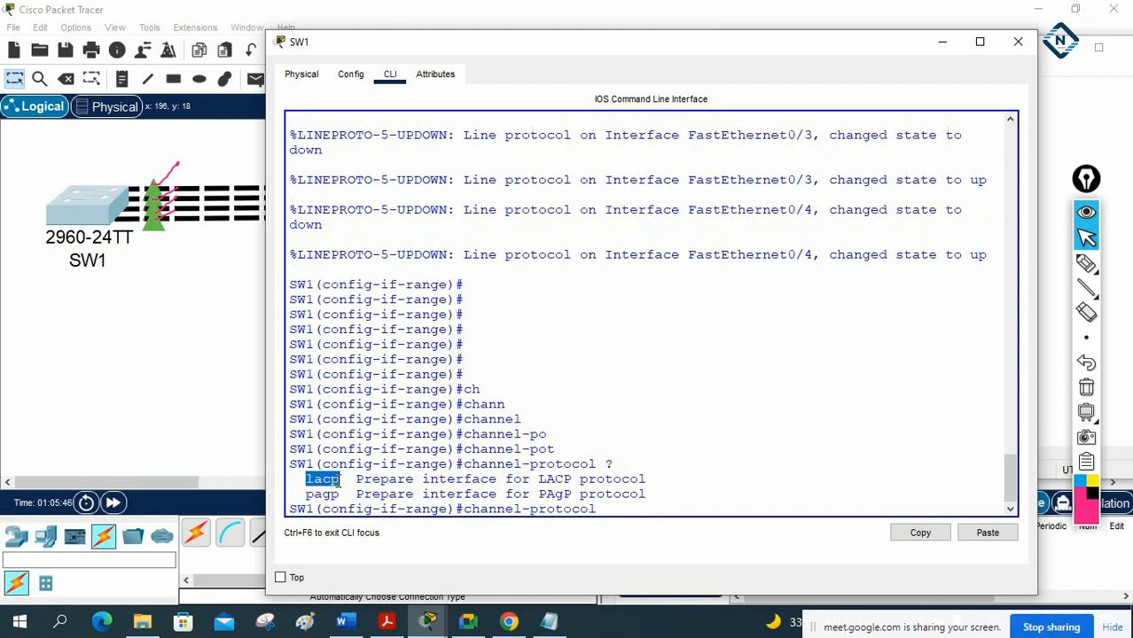
pyautogui.moveTo(306, 495); pyautogui.dragTo(383, 496)
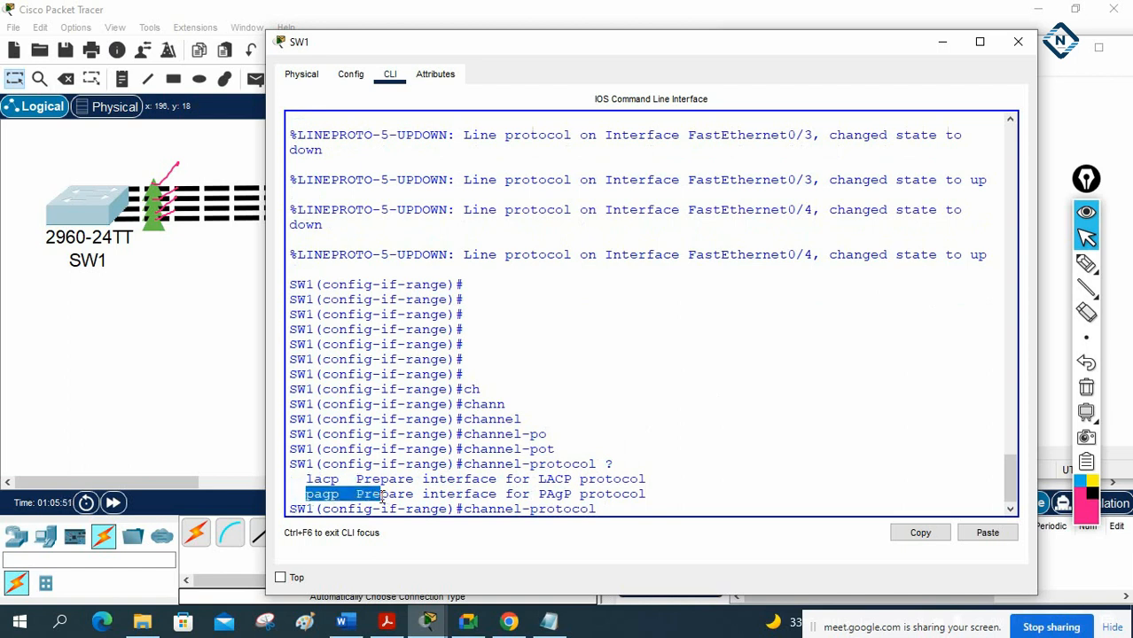
pyautogui.click(608, 481)
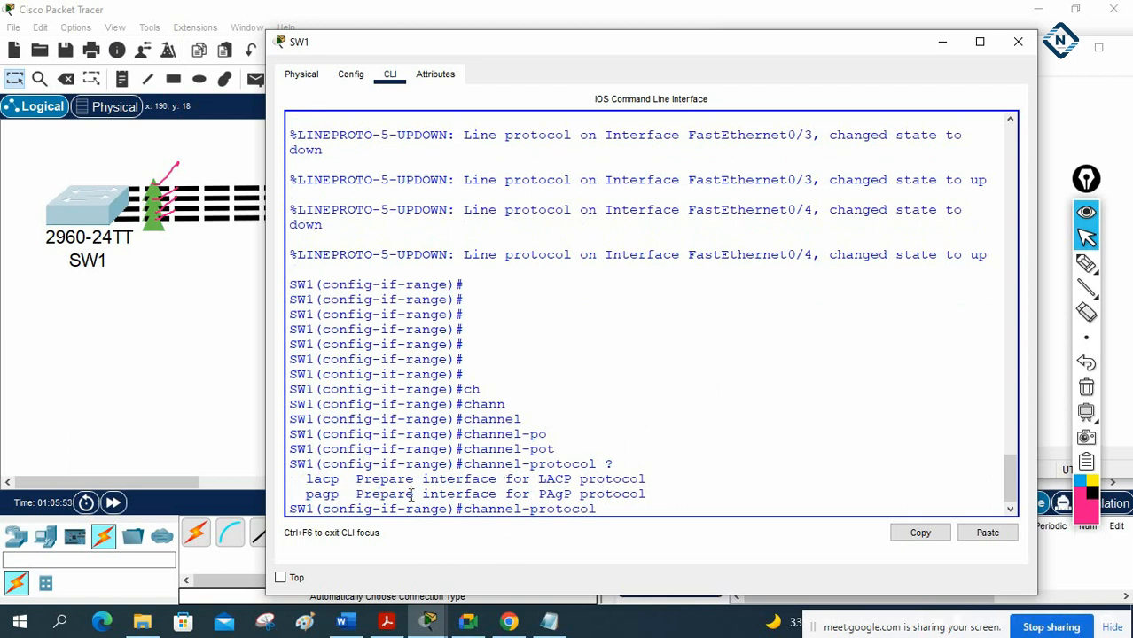
# - Highlight "PAGP" in the Notepad lab title, and run "channel-protocol pagp" on SW1's interface range
pyautogui.click(548, 621)
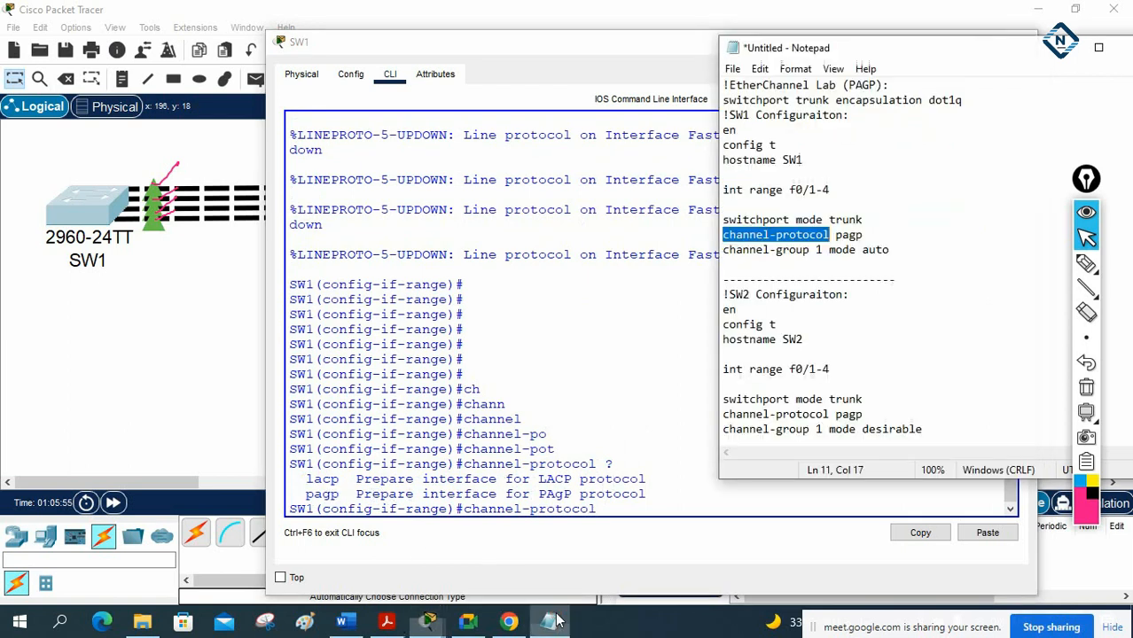
pyautogui.moveTo(848, 85); pyautogui.dragTo(873, 84)
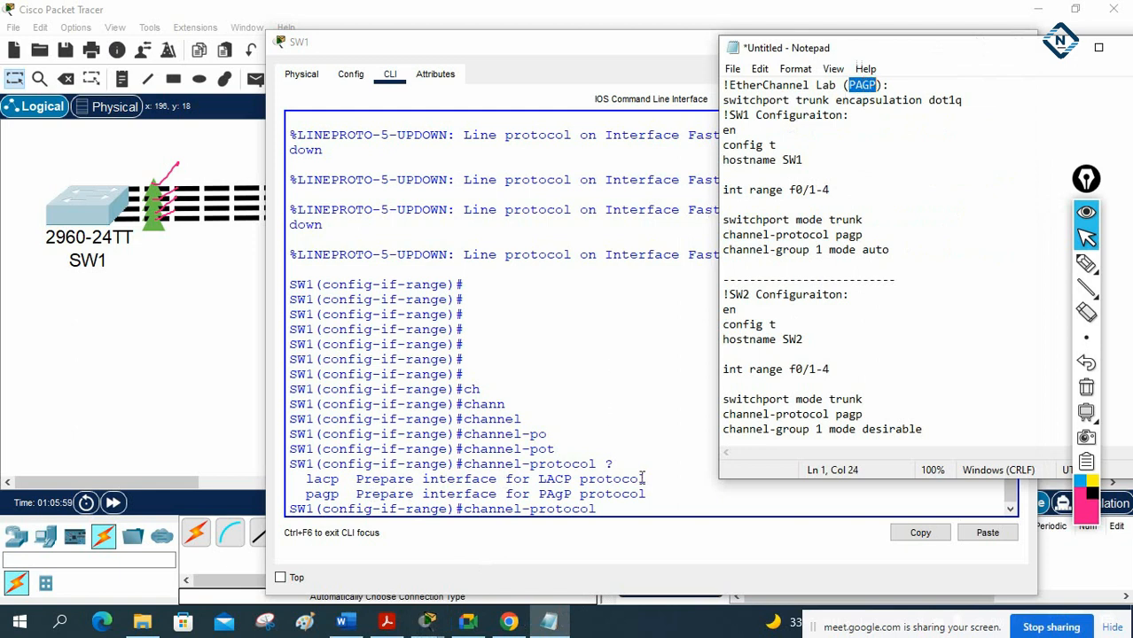
pyautogui.click(611, 507)
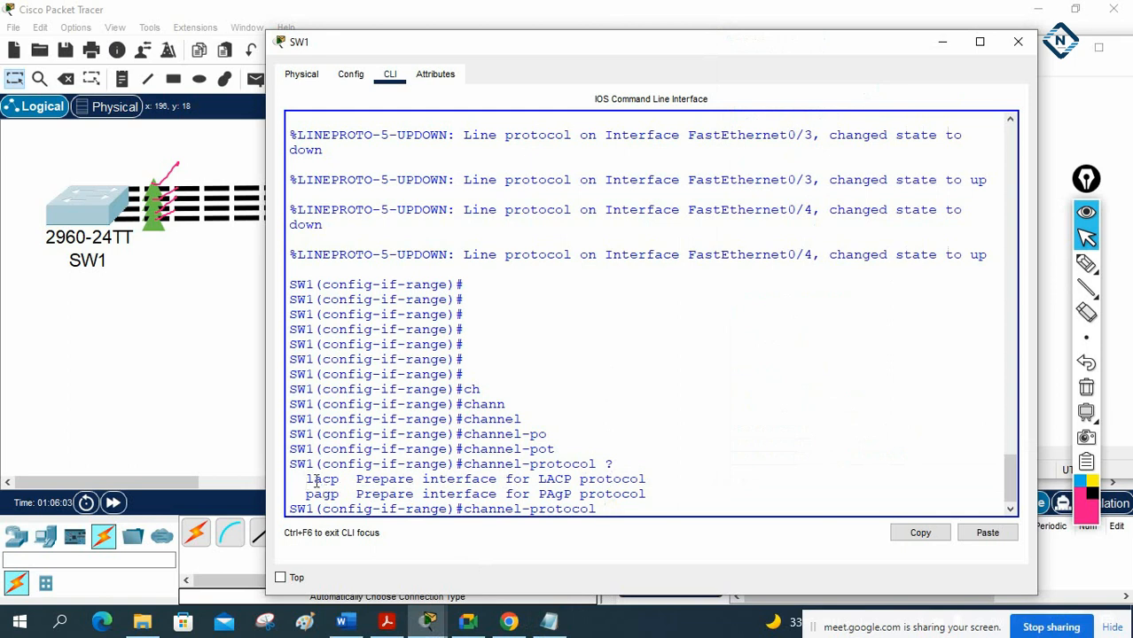
pyautogui.write('pagp')
pyautogui.press('Return')
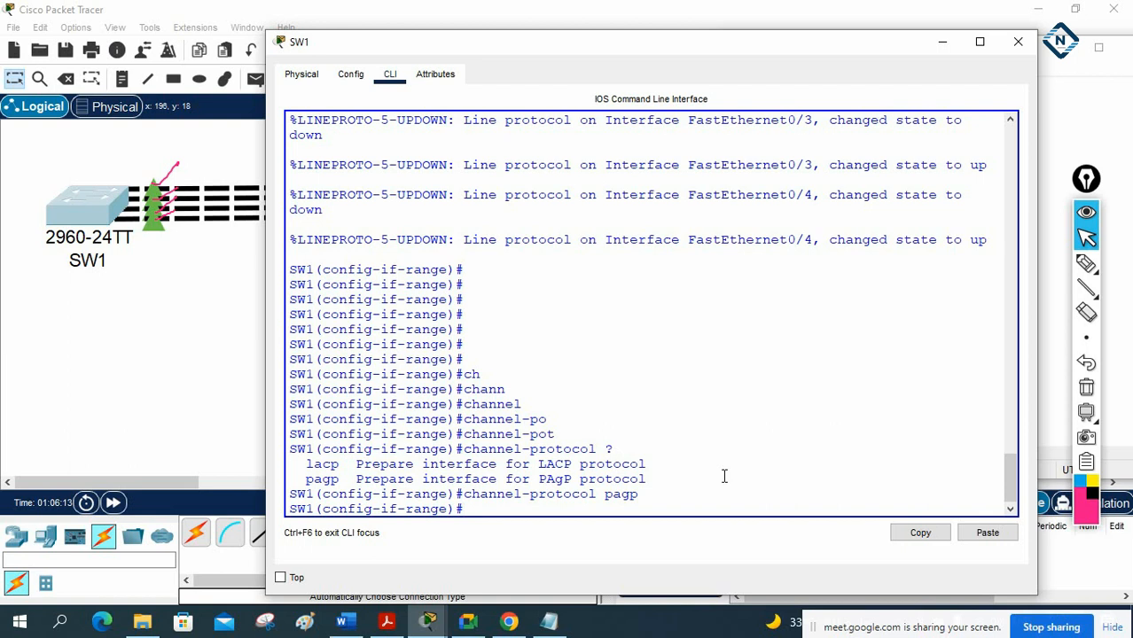
# - Query "channel-group ?" at SW1's interface-range prompt to list its accepted arguments
pyautogui.write('ch')
pyautogui.press('Tab')
pyautogui.write('anne')
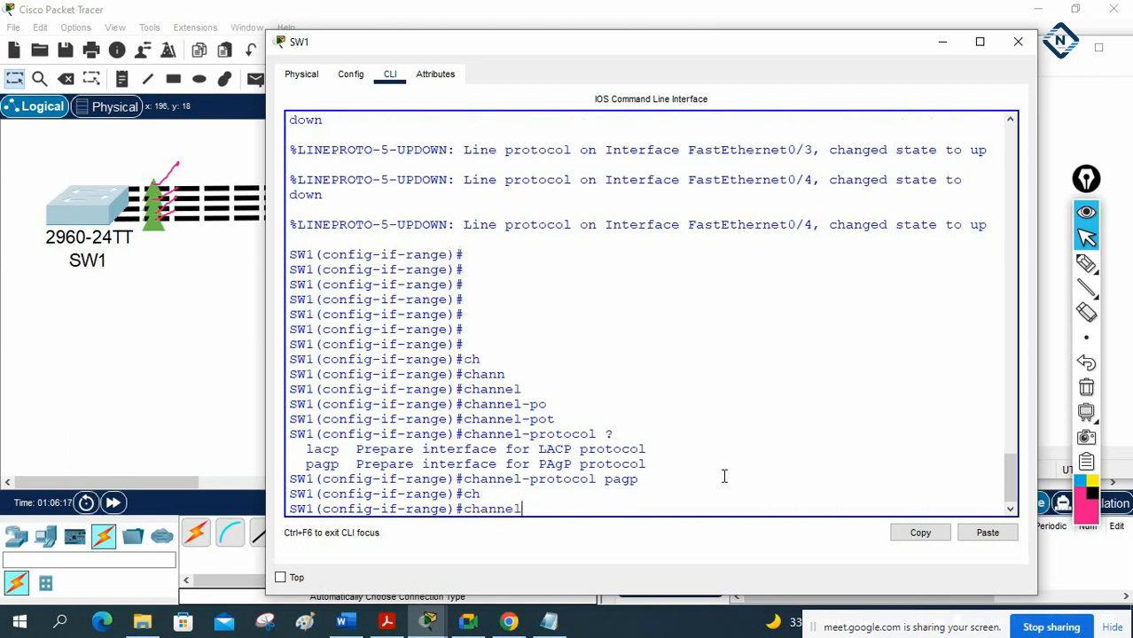
pyautogui.write('l-gr')
pyautogui.press('Tab')
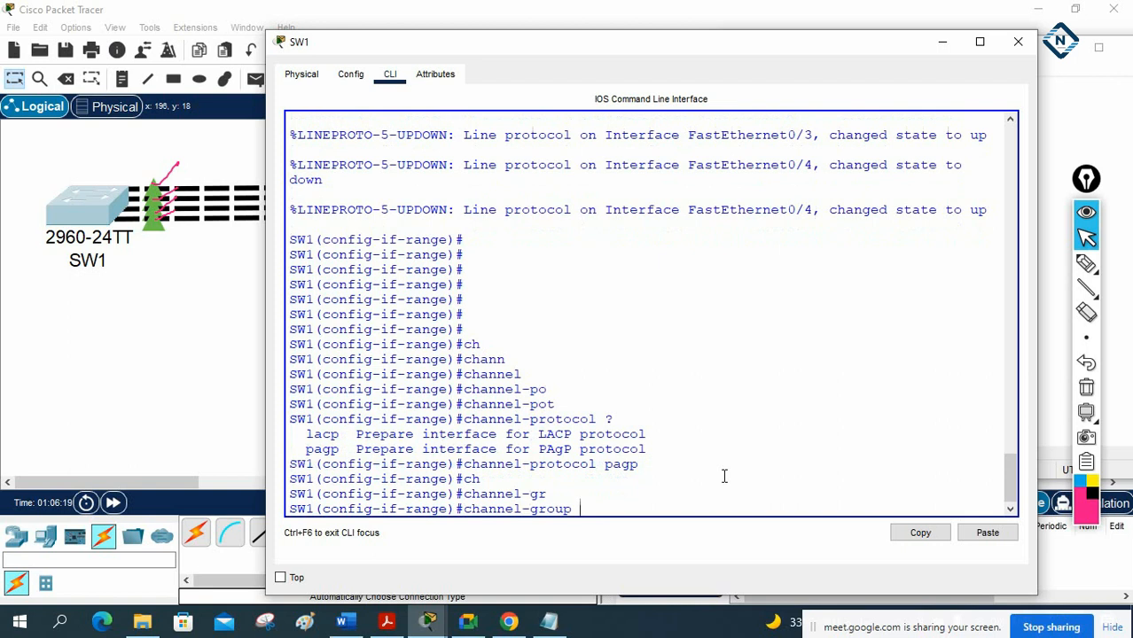
pyautogui.write('?')
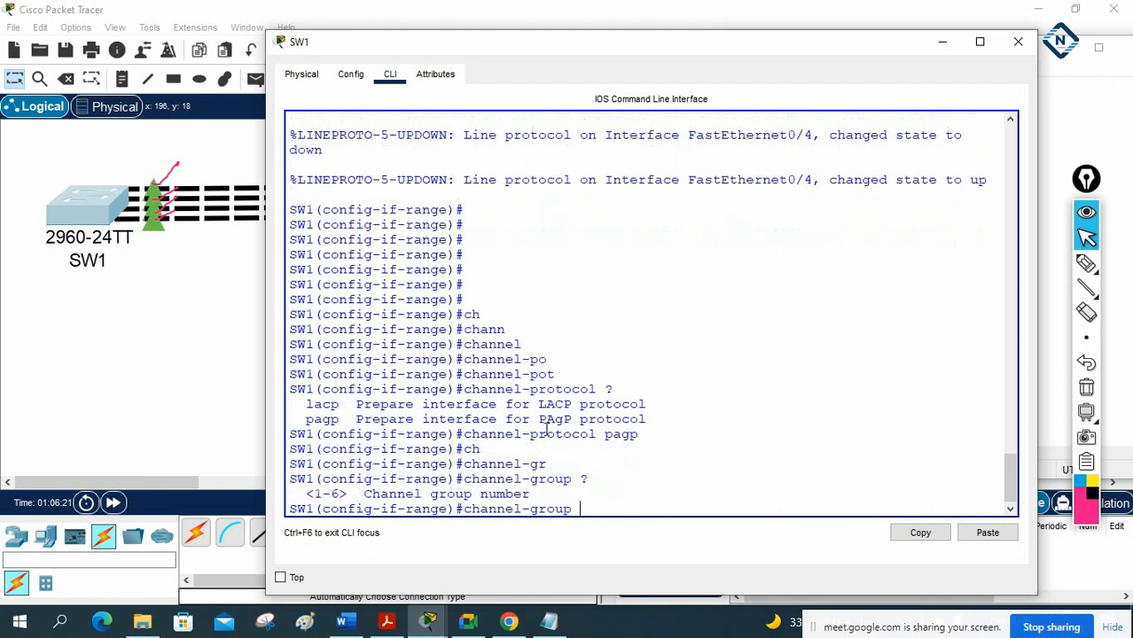
# - Highlight the channel group number range in the help output, and query "channel-group 1 mode ?" at SW1's interface-range prompt
pyautogui.moveTo(315, 493); pyautogui.dragTo(341, 493)
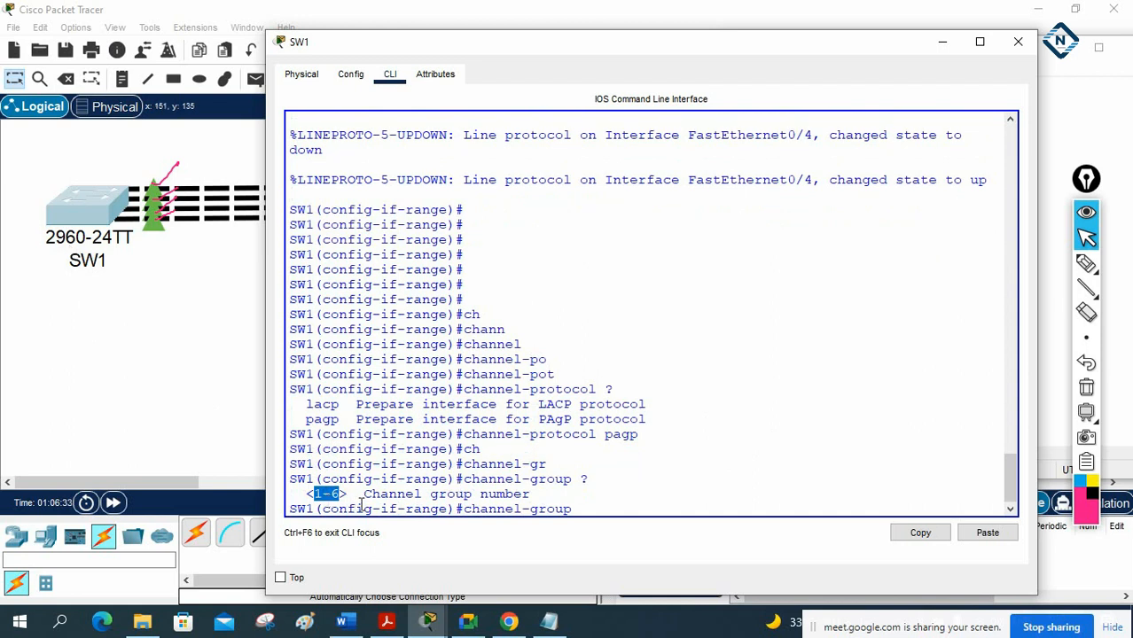
pyautogui.click(585, 511)
pyautogui.write('1 mod')
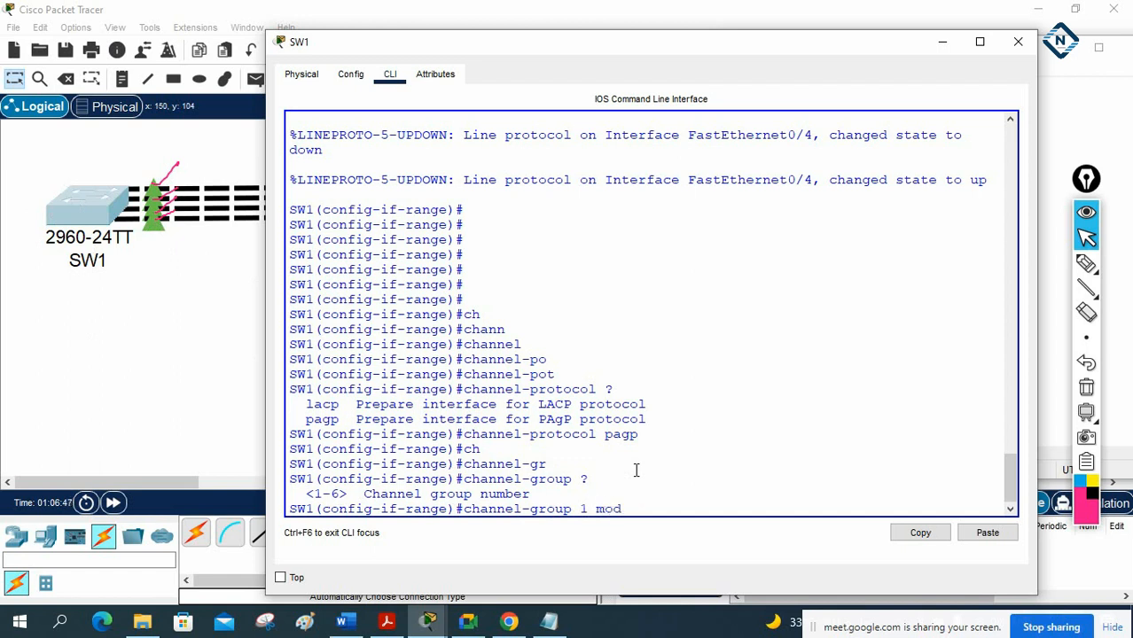
pyautogui.write('e')
pyautogui.press('Tab')
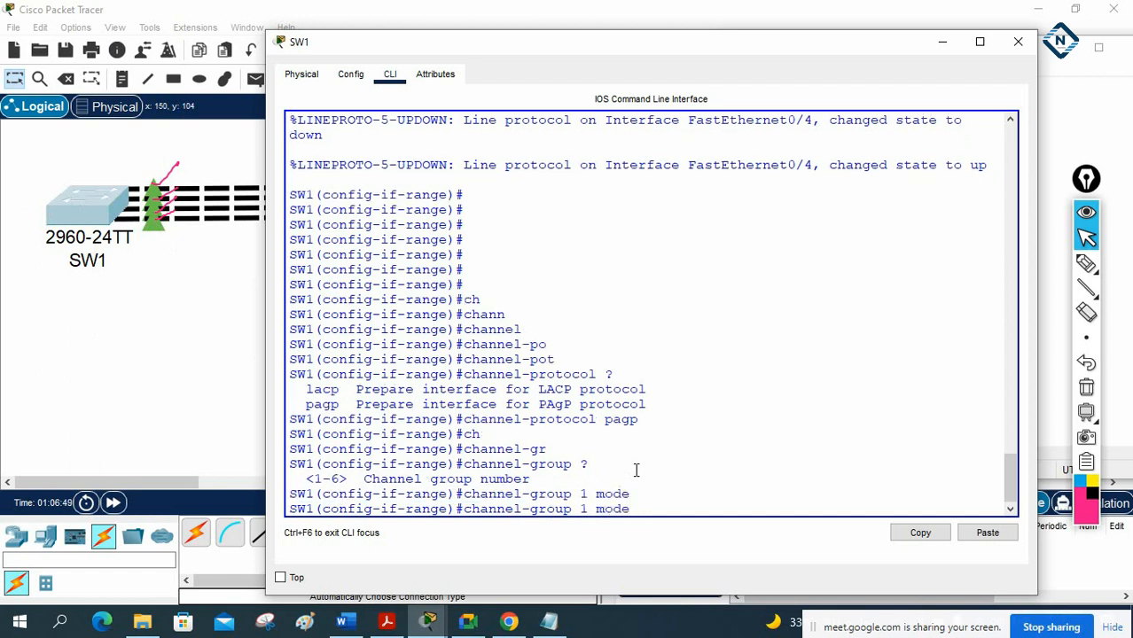
pyautogui.write('?')
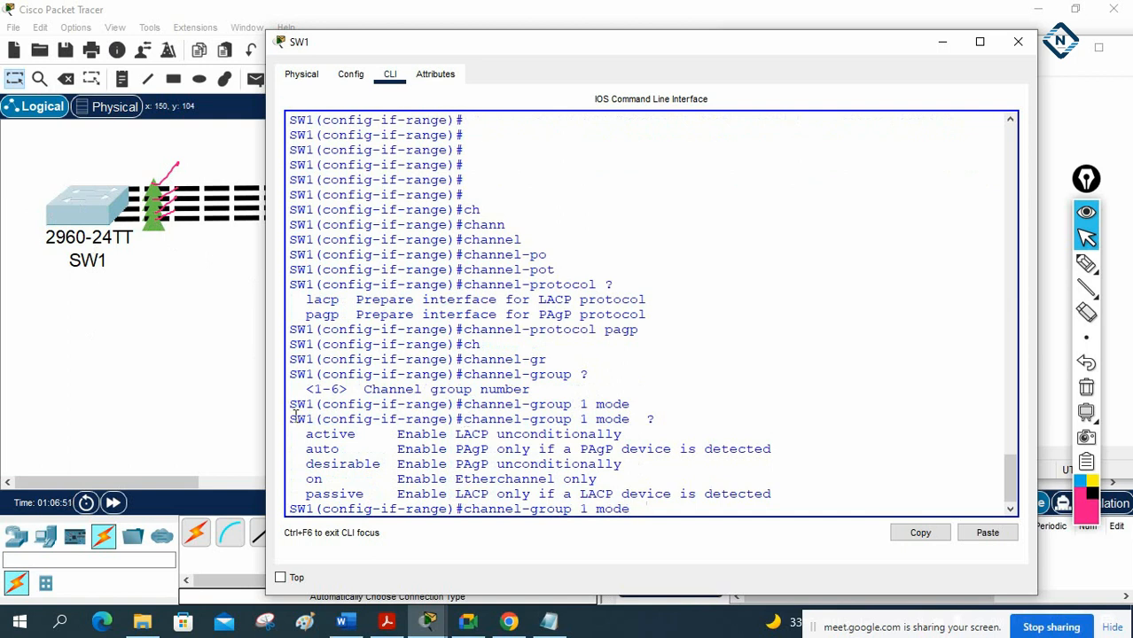
# - Highlight the list of channel-group modes, including the active mode with LACP and the auto mode with PAgP
pyautogui.moveTo(306, 434); pyautogui.dragTo(786, 487)
pyautogui.click(409, 474)
pyautogui.moveTo(307, 435); pyautogui.dragTo(362, 435)
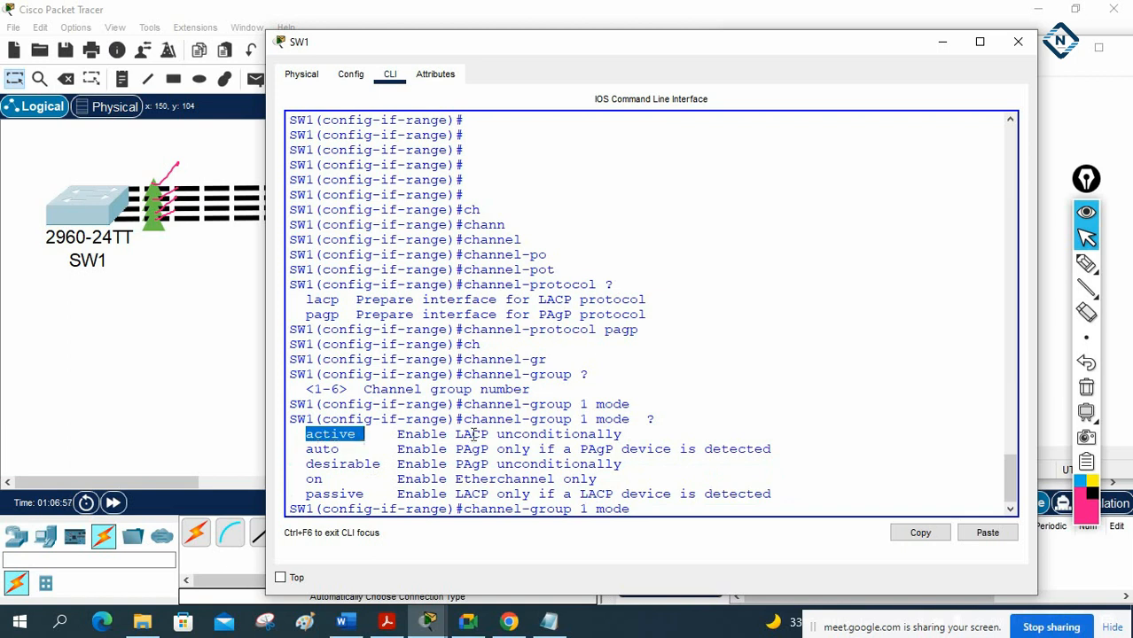
pyautogui.moveTo(456, 434); pyautogui.dragTo(487, 434)
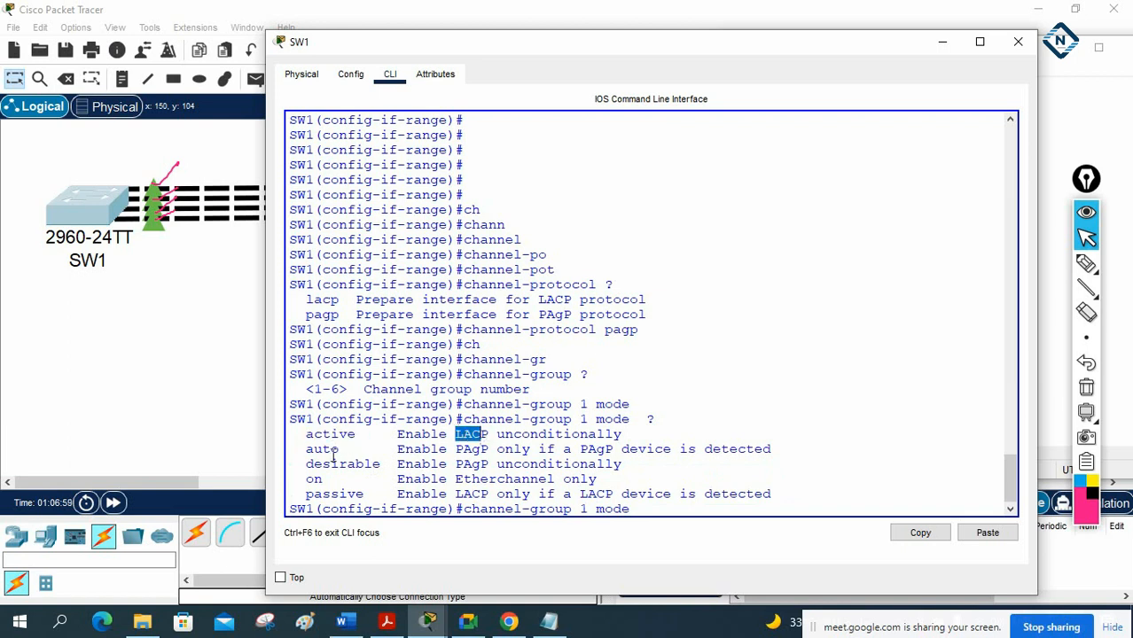
pyautogui.moveTo(306, 449); pyautogui.dragTo(350, 451)
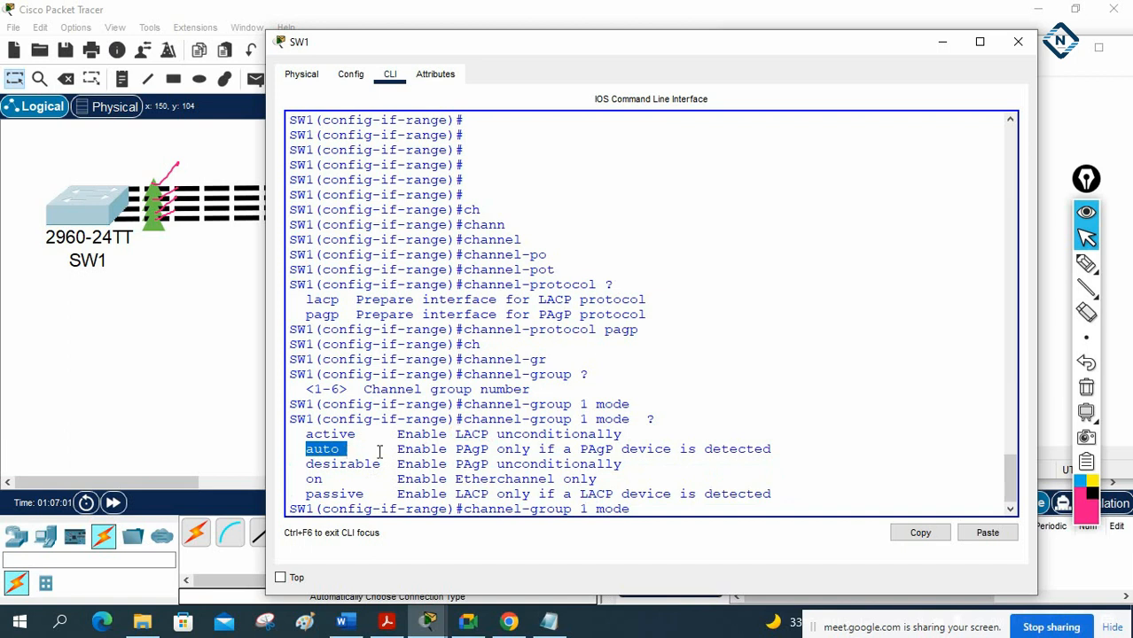
pyautogui.click(454, 448)
pyautogui.moveTo(455, 448); pyautogui.dragTo(479, 449)
# - Highlight the desirable mode with its PAgP description, and the on and passive modes in the help output
pyautogui.moveTo(338, 451); pyautogui.dragTo(383, 464)
pyautogui.click(306, 465)
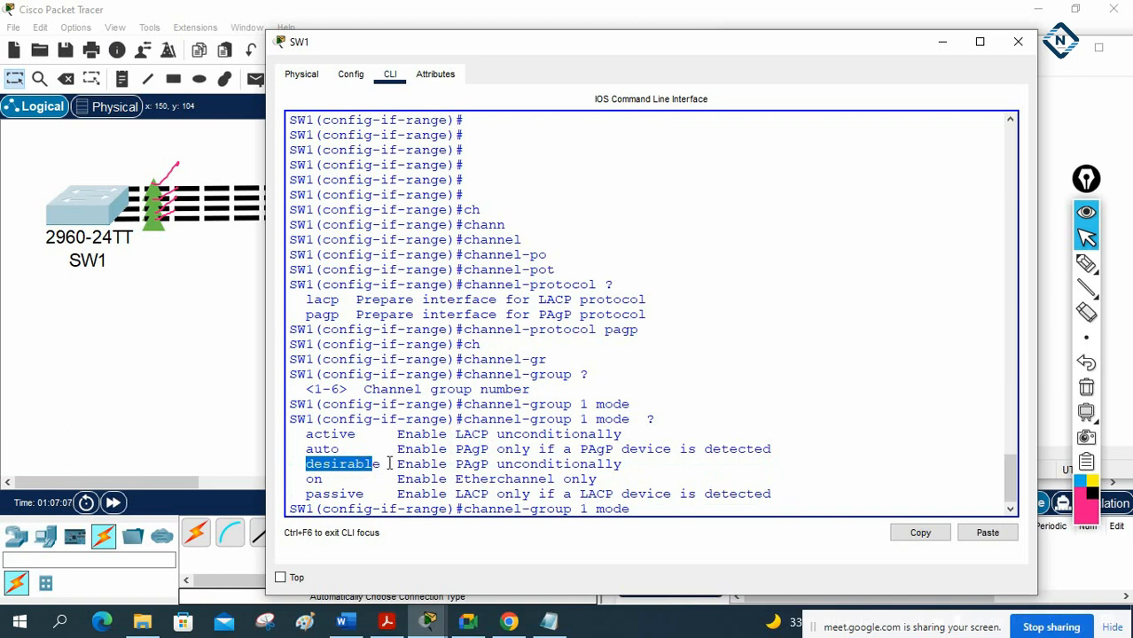
pyautogui.moveTo(455, 464); pyautogui.dragTo(489, 463)
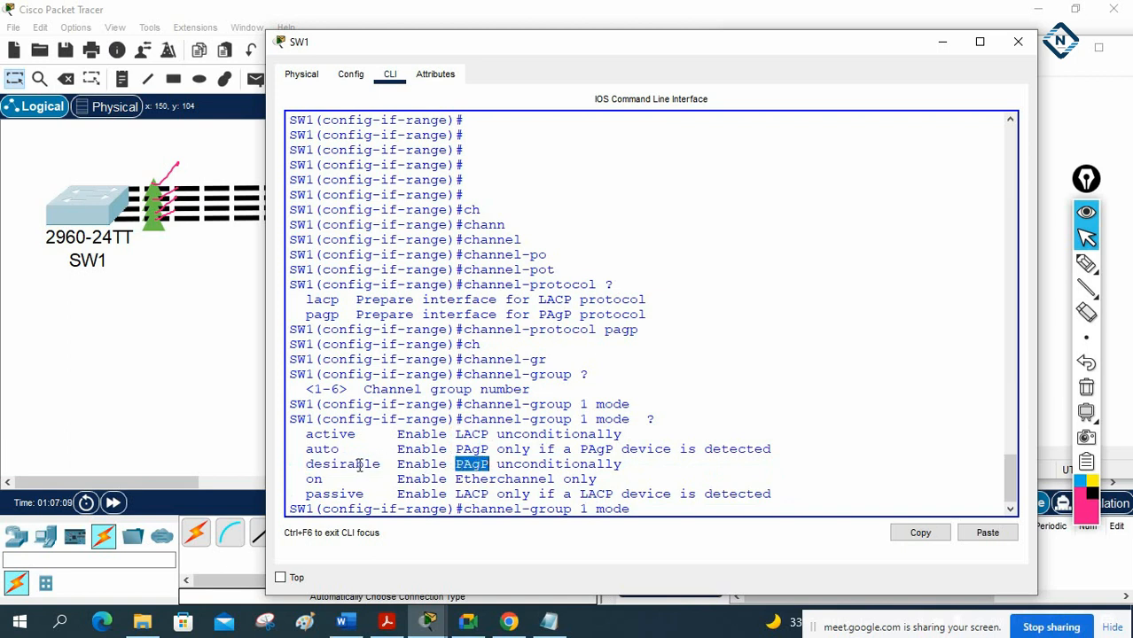
pyautogui.moveTo(306, 450); pyautogui.dragTo(323, 480)
pyautogui.click(308, 481)
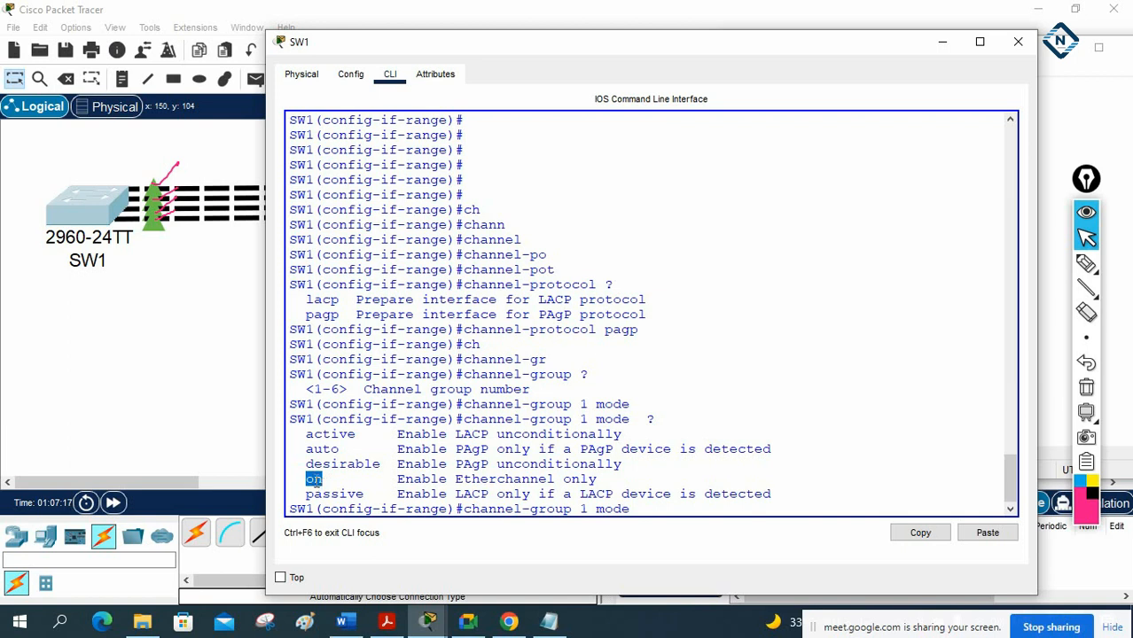
pyautogui.moveTo(325, 481); pyautogui.dragTo(365, 494)
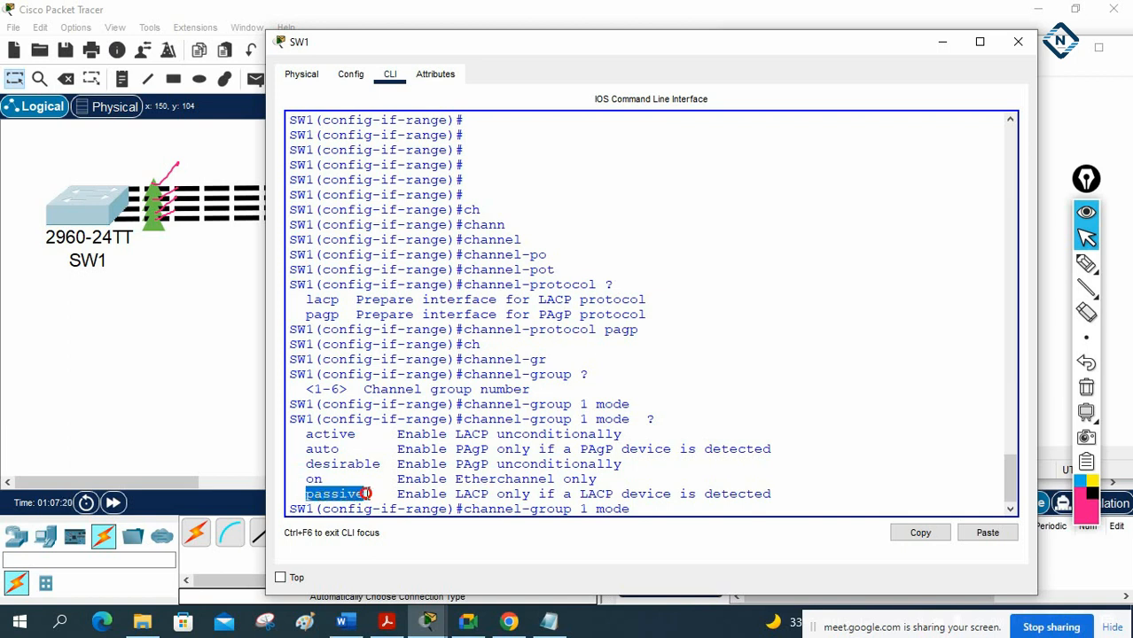
pyautogui.click(461, 494)
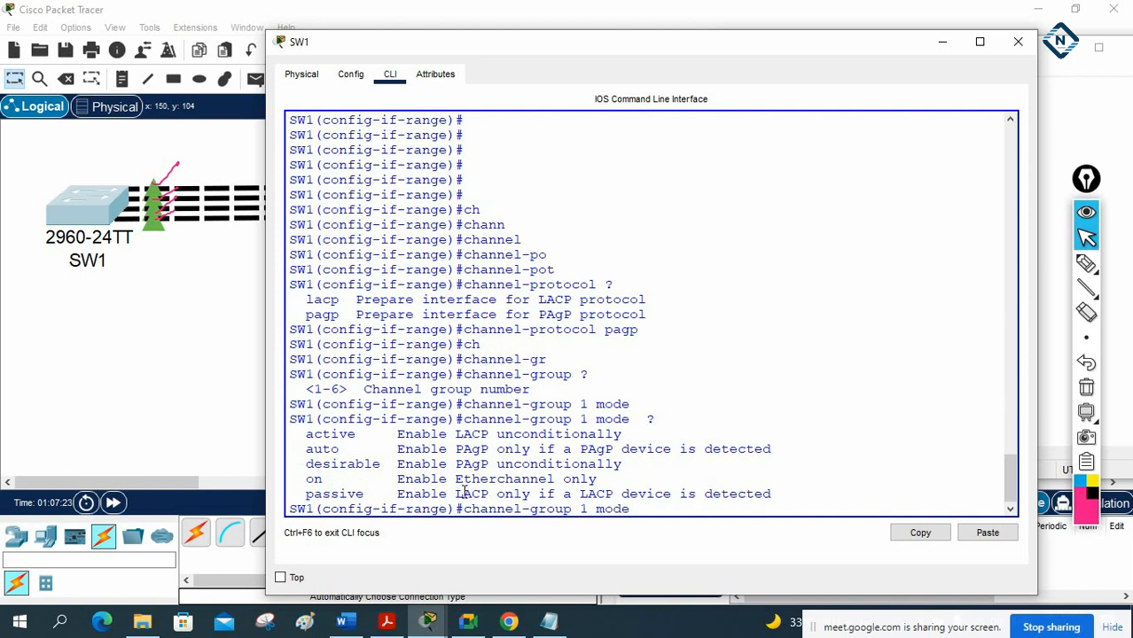
# - Check SW1's channel-group line in Notepad, and run "channel-group 1 mode auto" on SW1's interface range
pyautogui.click(553, 623)
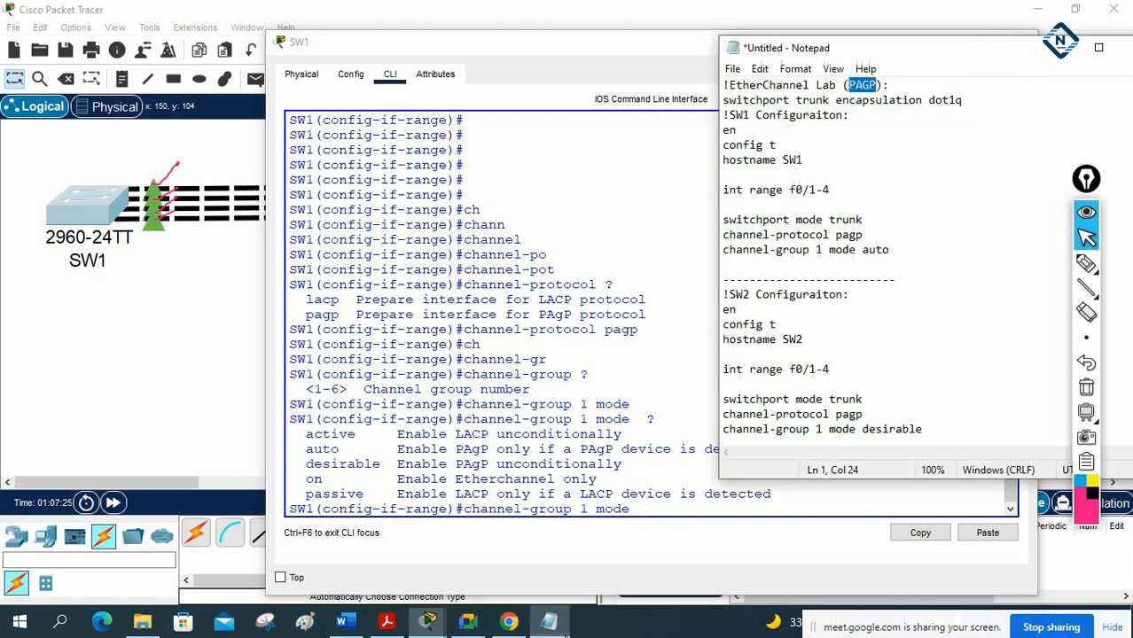
pyautogui.moveTo(299, 449); pyautogui.dragTo(493, 452)
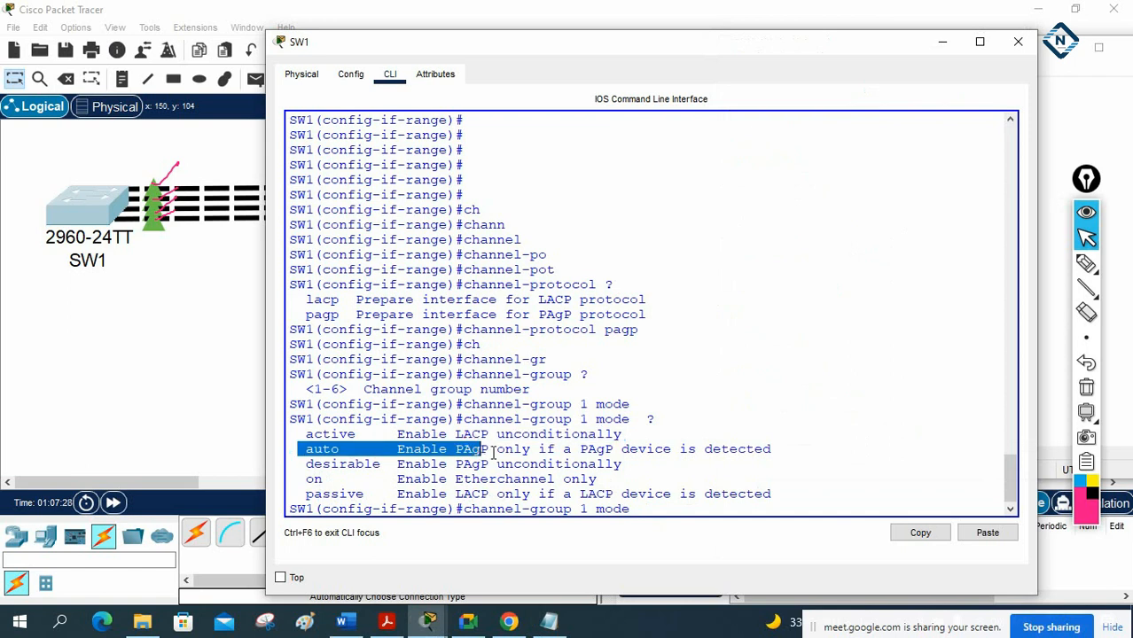
pyautogui.click(658, 512)
pyautogui.write('auto')
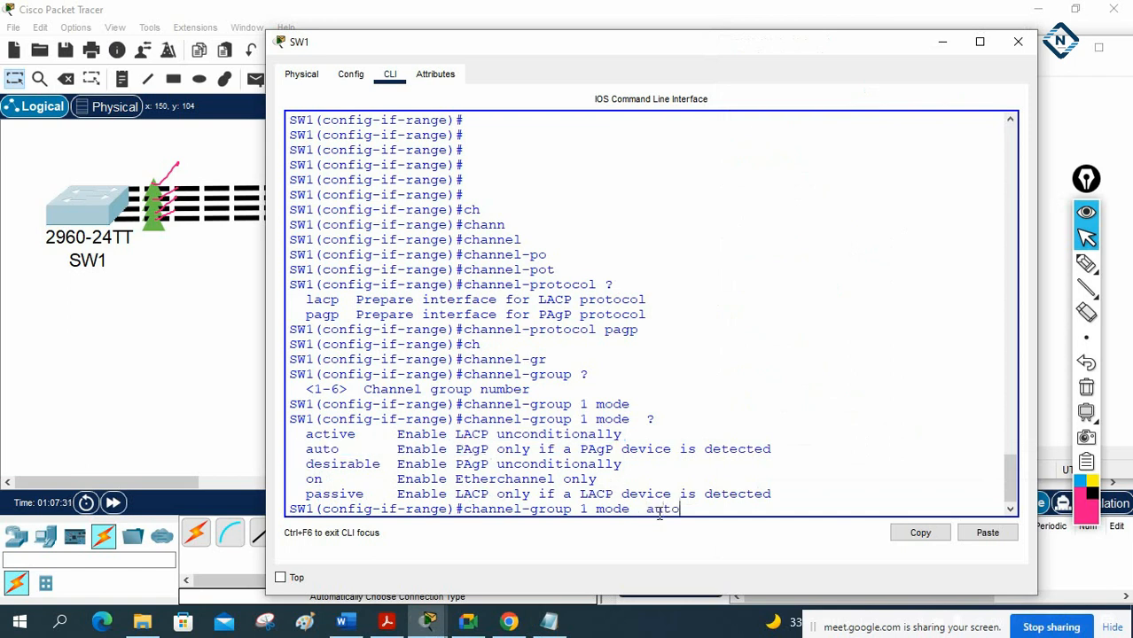
pyautogui.press('Return')
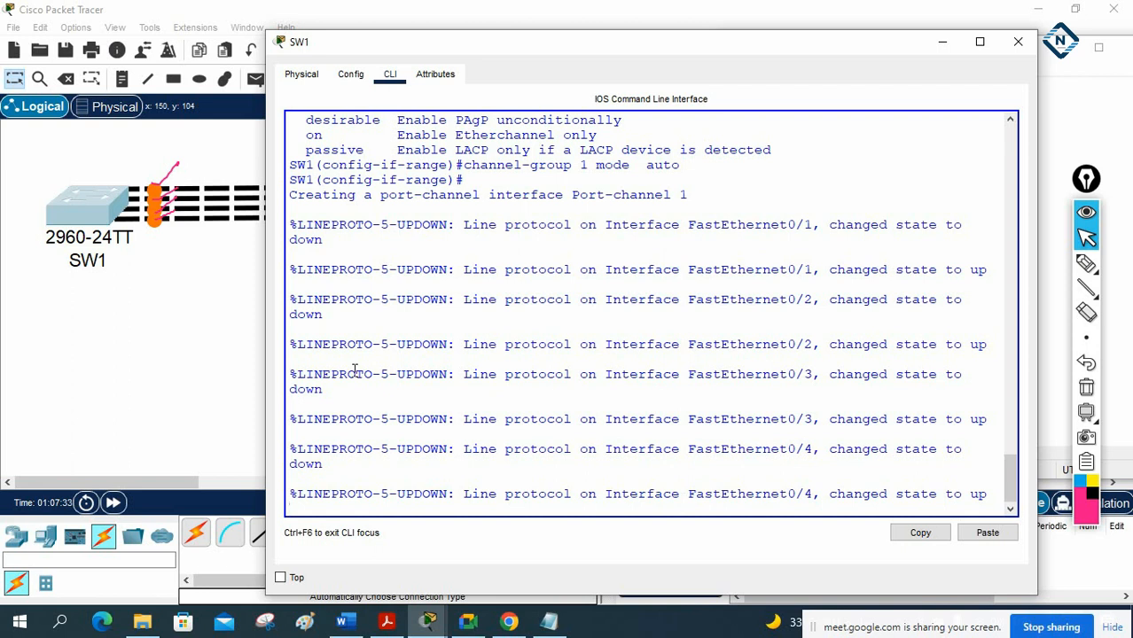
# - Widen the SW1 window so the log lines fit, and bring up a clean interface-range prompt
pyautogui.moveTo(265, 335)
pyautogui.mouseDown()
pyautogui.moveTo(204, 339)
pyautogui.moveTo(258, 340)
pyautogui.mouseUp()
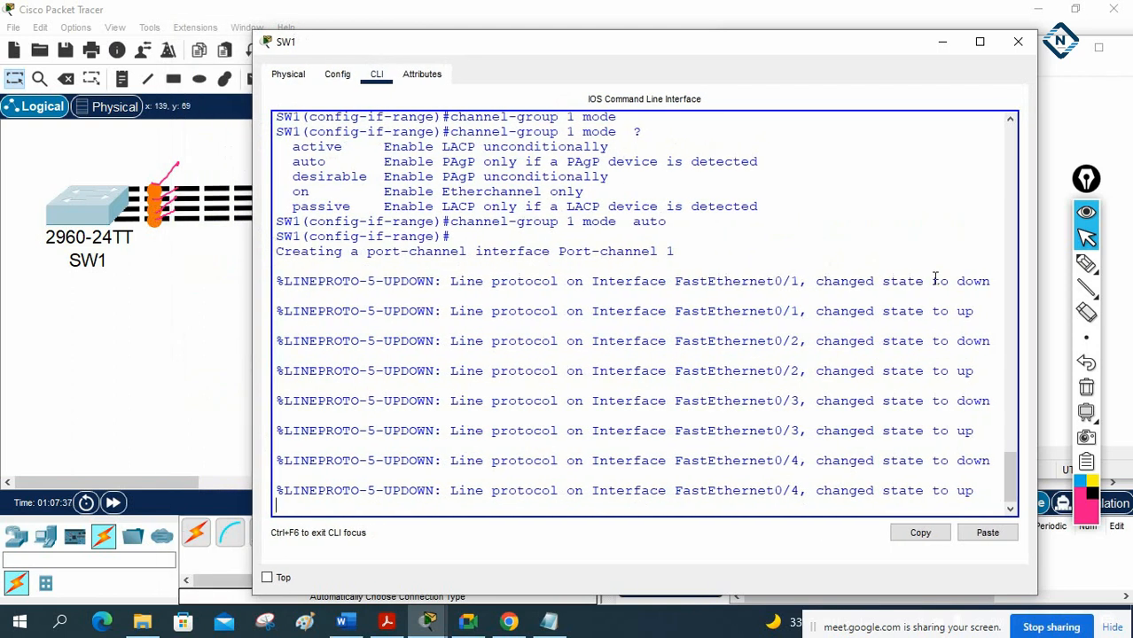
pyautogui.moveTo(249, 304); pyautogui.dragTo(205, 303)
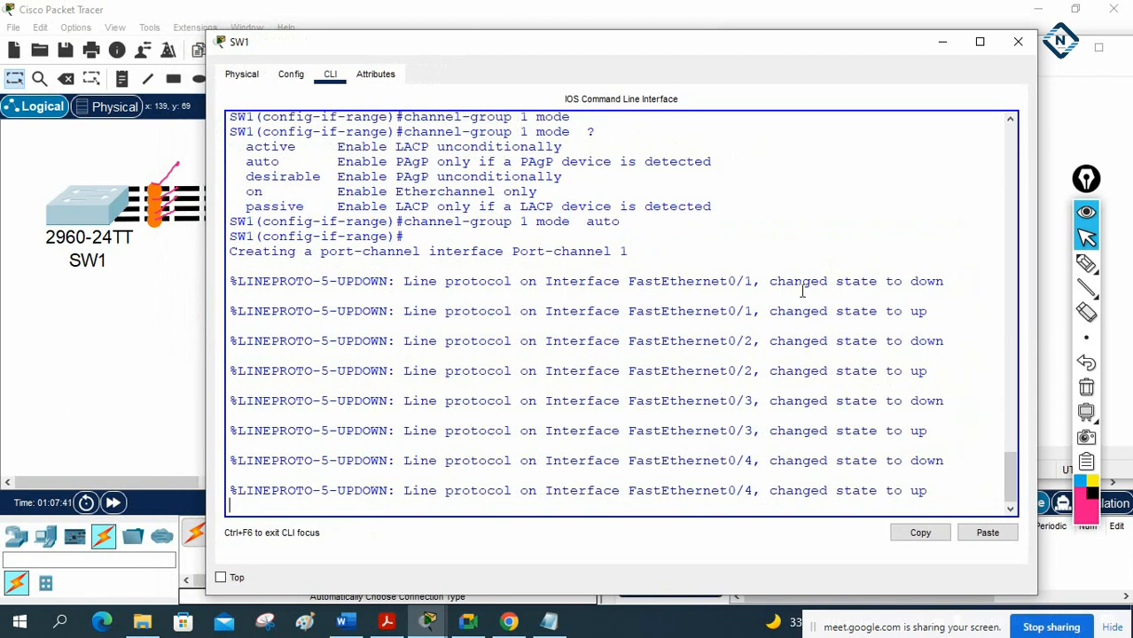
pyautogui.press('Return')
pyautogui.press('Return')
pyautogui.press('Return')
pyautogui.press('Return')
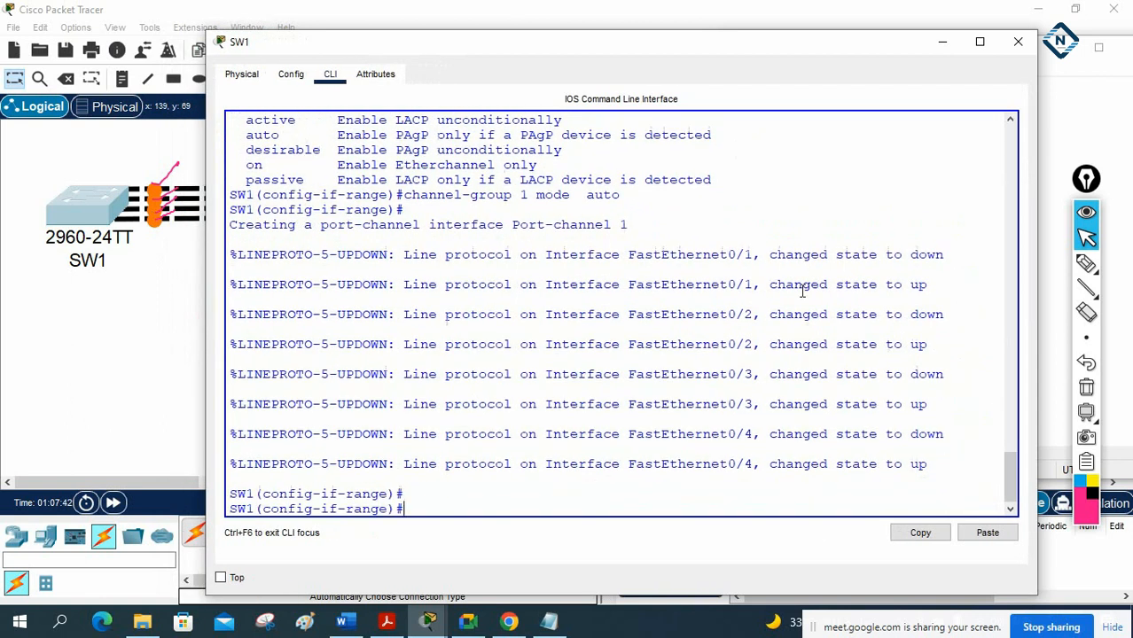
# - Return SW1 to privileged EXEC mode and save its configuration with "wr"
pyautogui.hotkey('ctrl', 'z')
pyautogui.press('Return')
pyautogui.press('Return')
pyautogui.press('Return')
pyautogui.write('wr')
pyautogui.press('Return')
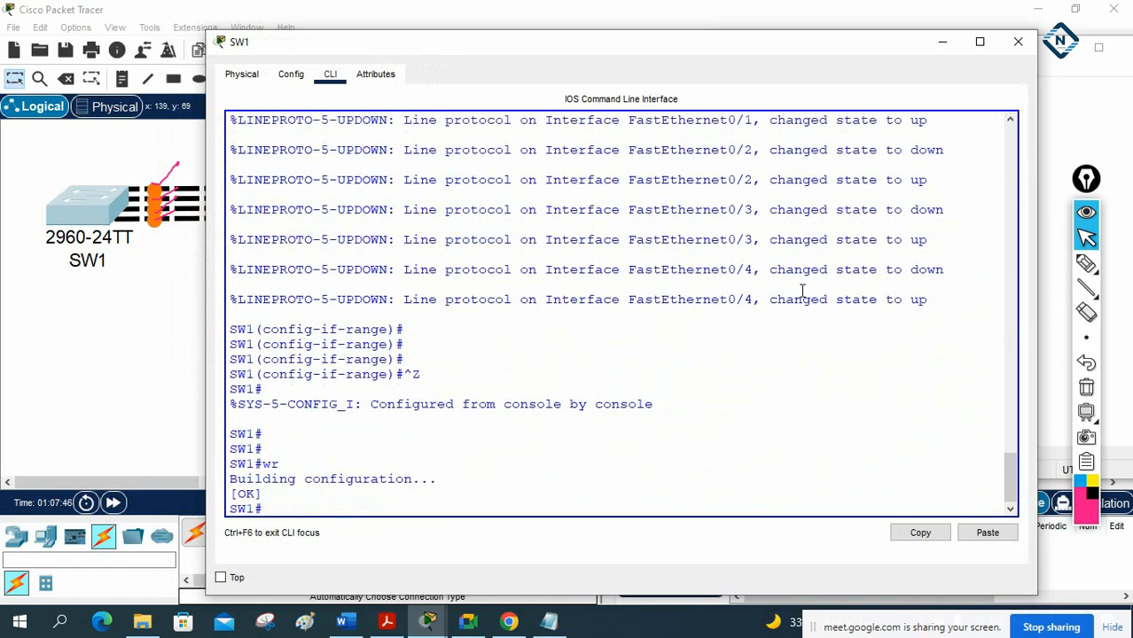
# - Run "sh int trunk" on SW1 to check its trunk ports, and bring up a clean prompt
pyautogui.write('sh int tr')
pyautogui.press('Tab')
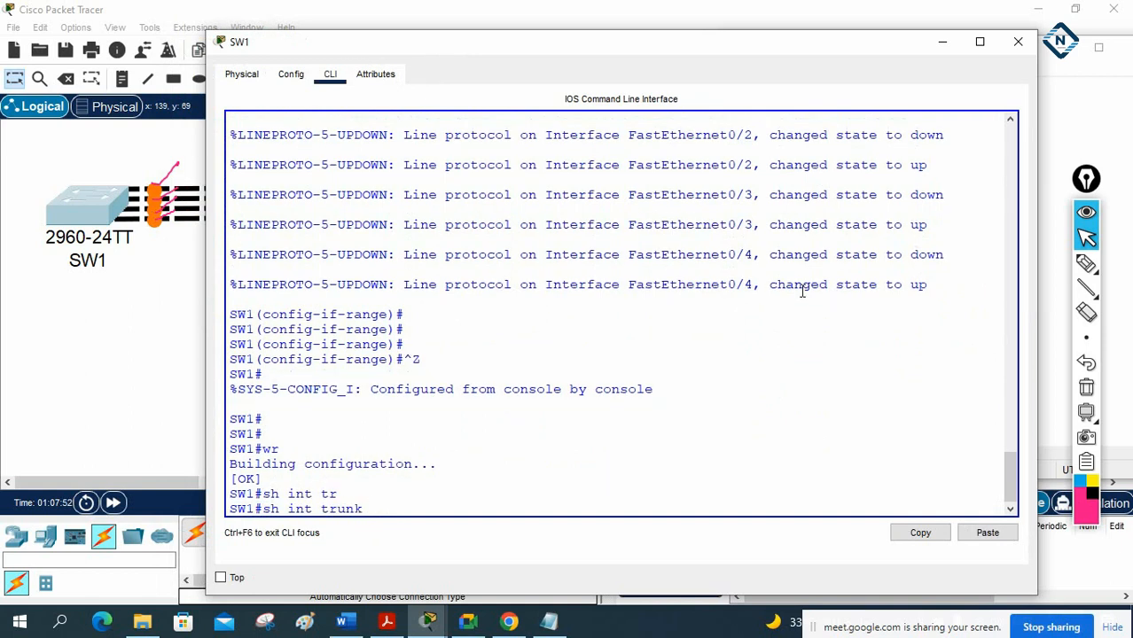
pyautogui.press('Return')
pyautogui.press('Return')
pyautogui.press('Return')
pyautogui.press('Return')
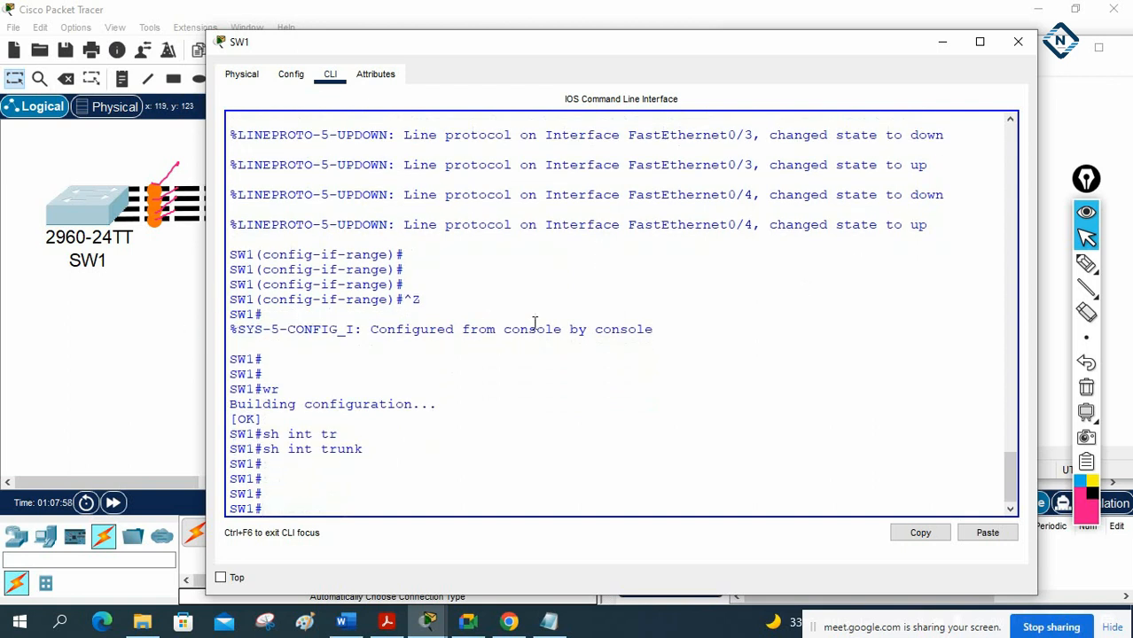
# - Display SW1's EtherChannel status with "sh etherchannel summary"
pyautogui.write('sh eth')
pyautogui.press('Tab')
pyautogui.write('su')
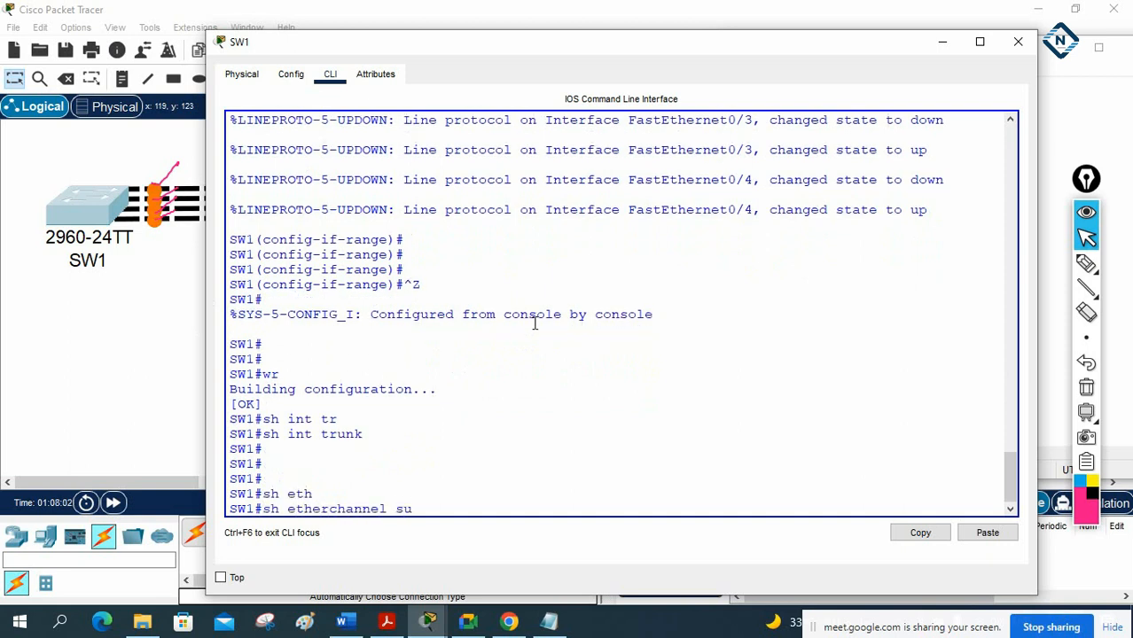
pyautogui.press('Tab')
pyautogui.press('Return')
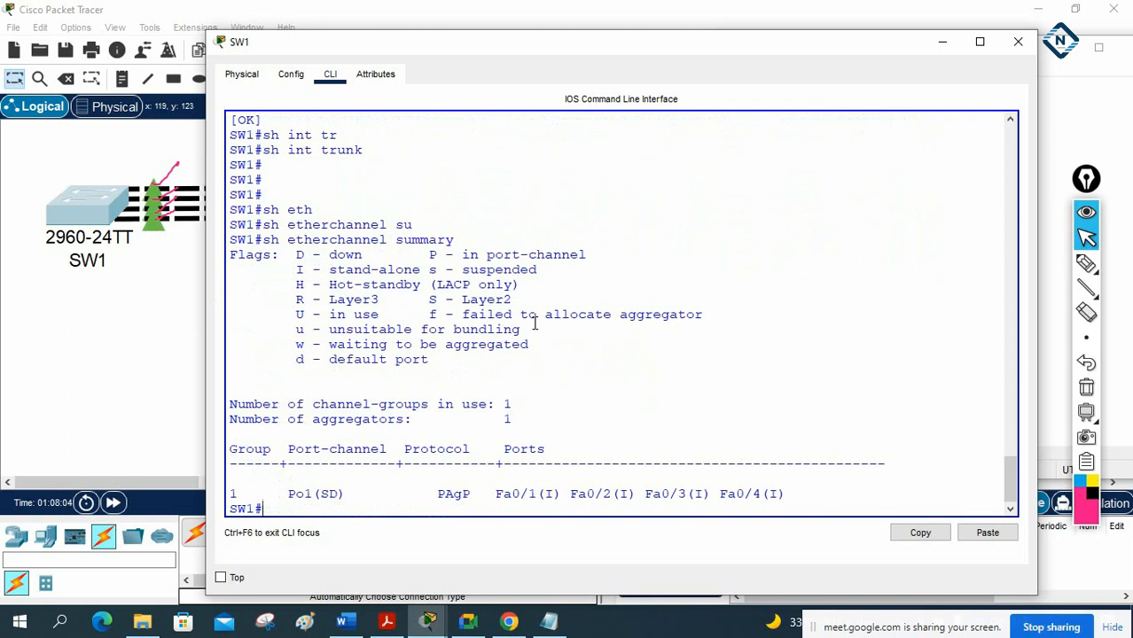
# - Highlight the summary command and the port-channel entry for group 1, and match its S and D flags to the legend
pyautogui.moveTo(264, 239); pyautogui.dragTo(480, 234)
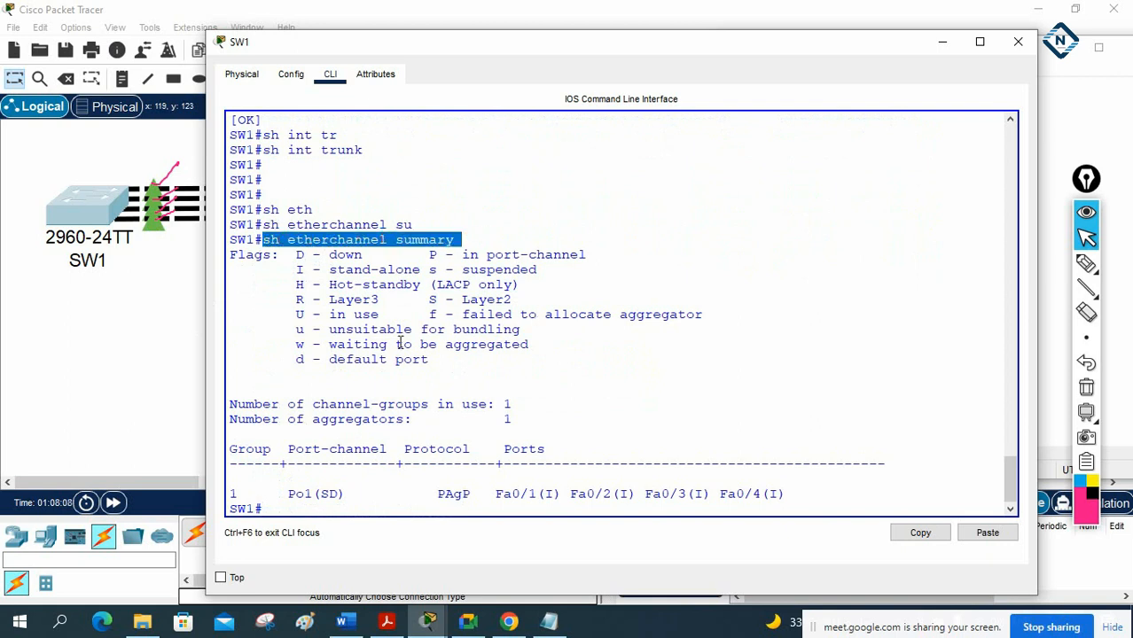
pyautogui.doubleClick(234, 491)
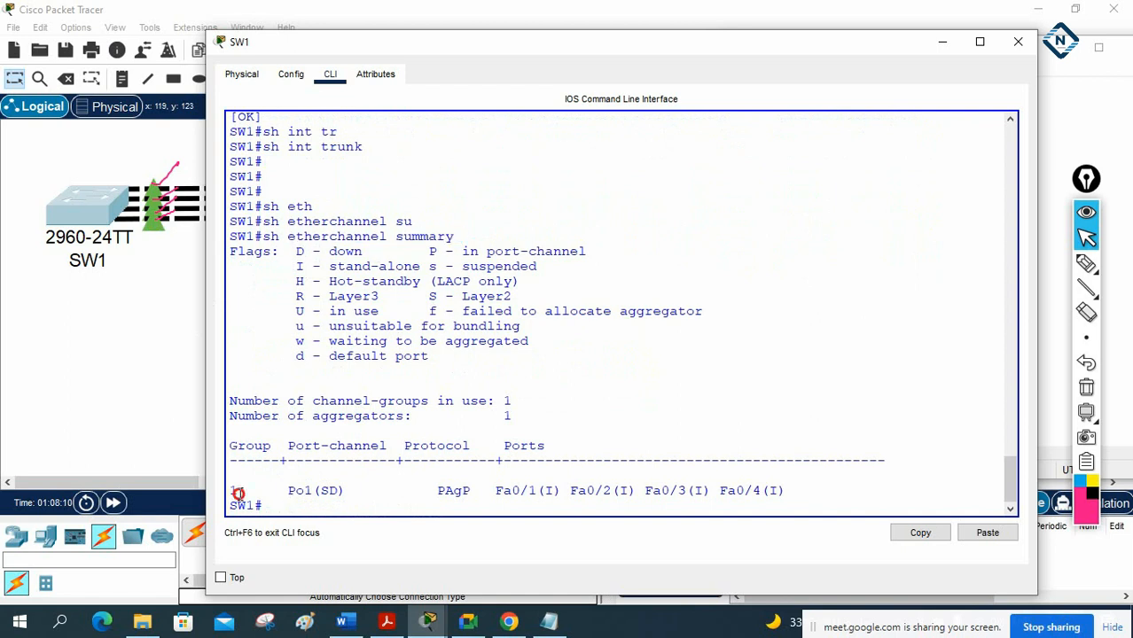
pyautogui.moveTo(287, 492); pyautogui.dragTo(325, 490)
pyautogui.moveTo(430, 298); pyautogui.dragTo(512, 296)
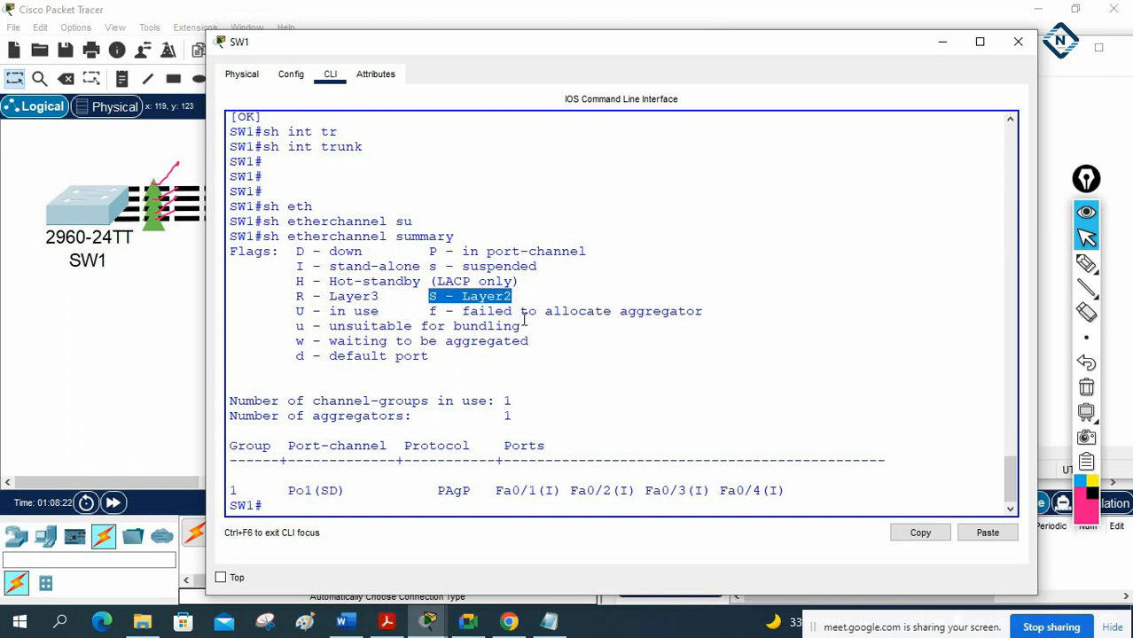
pyautogui.moveTo(327, 492); pyautogui.dragTo(335, 493)
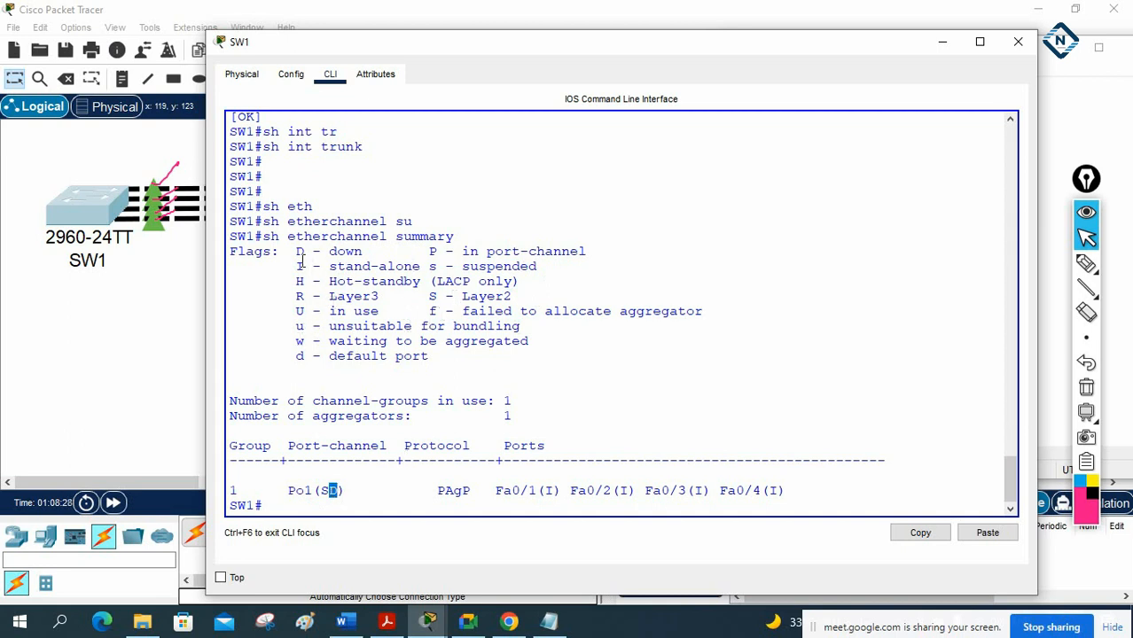
pyautogui.moveTo(288, 251); pyautogui.dragTo(370, 251)
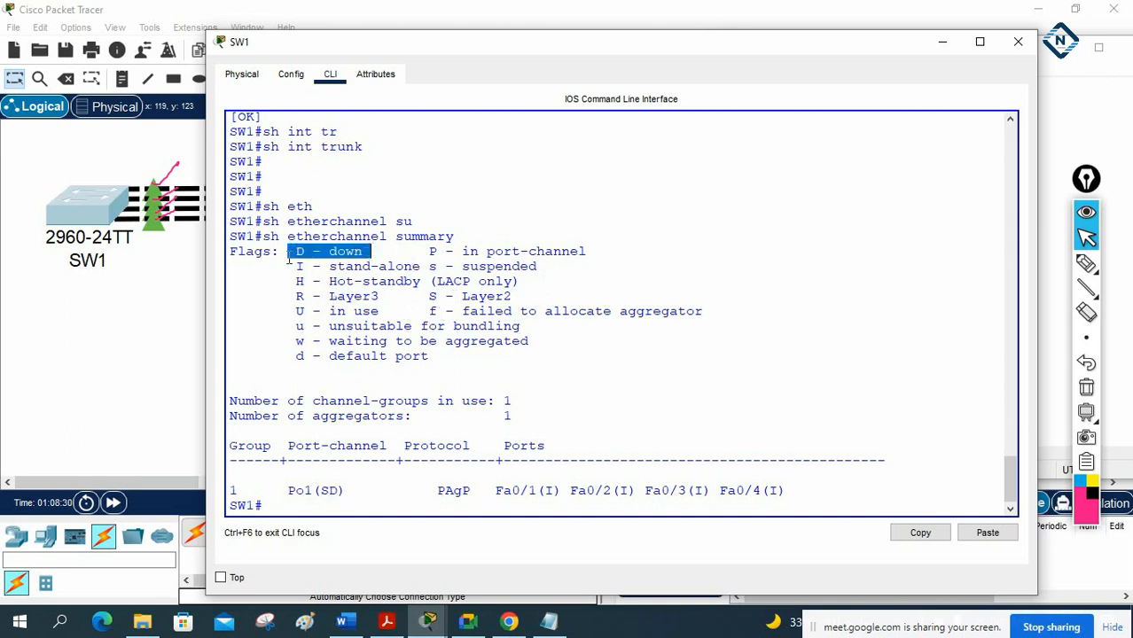
pyautogui.click(334, 490)
pyautogui.moveTo(334, 490); pyautogui.dragTo(360, 501)
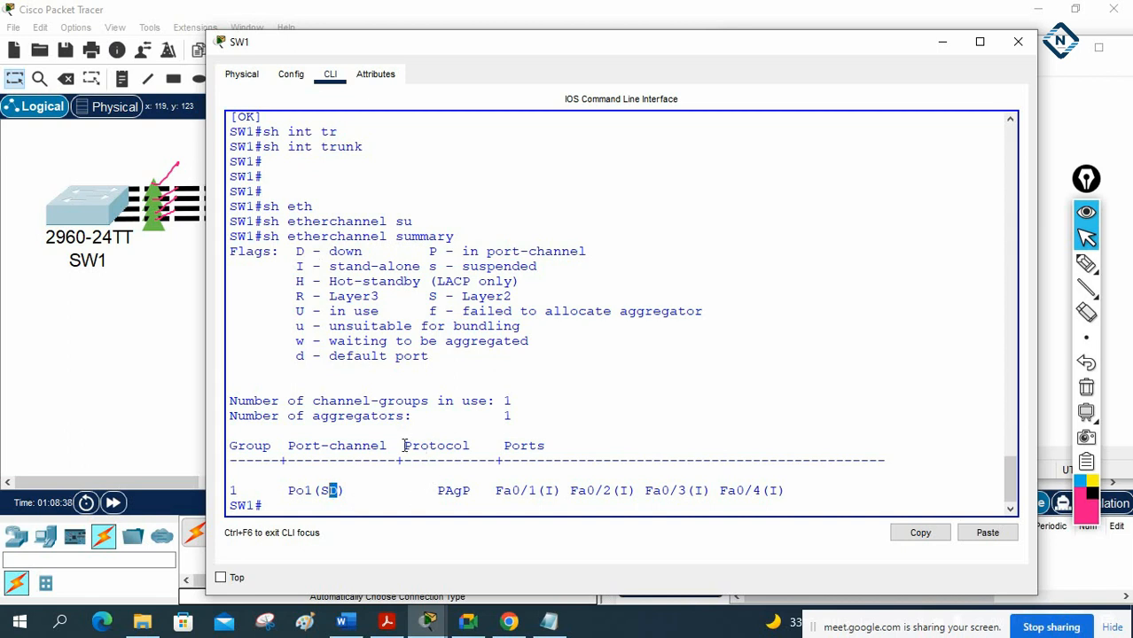
# - Highlight the Protocol column with its PAgP entry, the member ports Fa0/1 to Fa0/4, and the Po1 entry with its flags
pyautogui.moveTo(404, 445); pyautogui.dragTo(469, 446)
pyautogui.moveTo(437, 490); pyautogui.dragTo(470, 491)
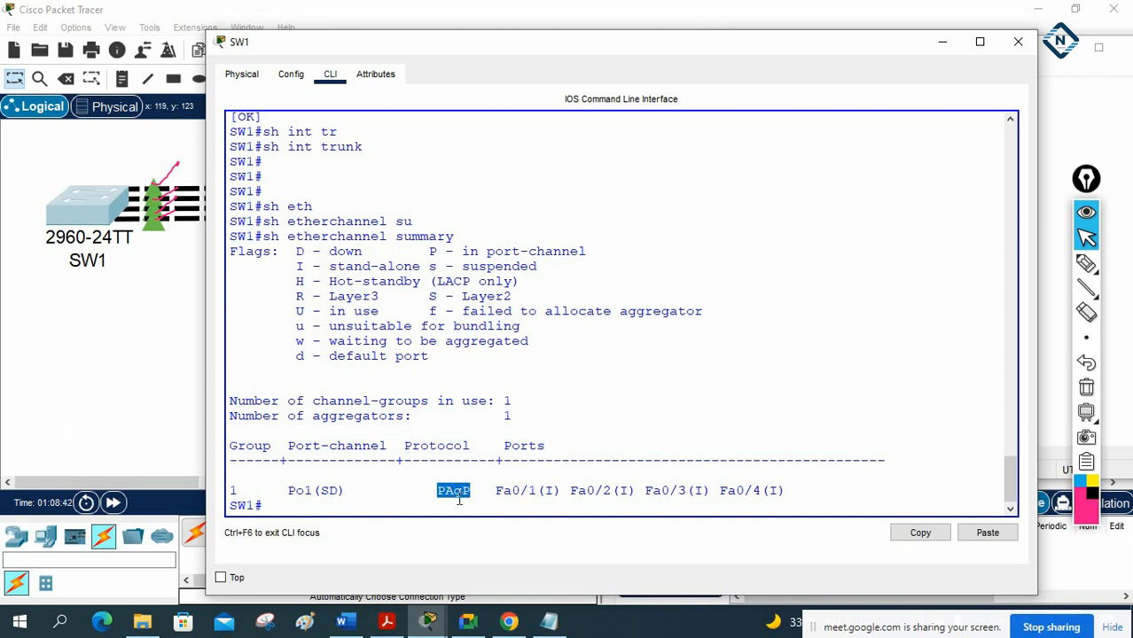
pyautogui.moveTo(354, 490); pyautogui.dragTo(287, 491)
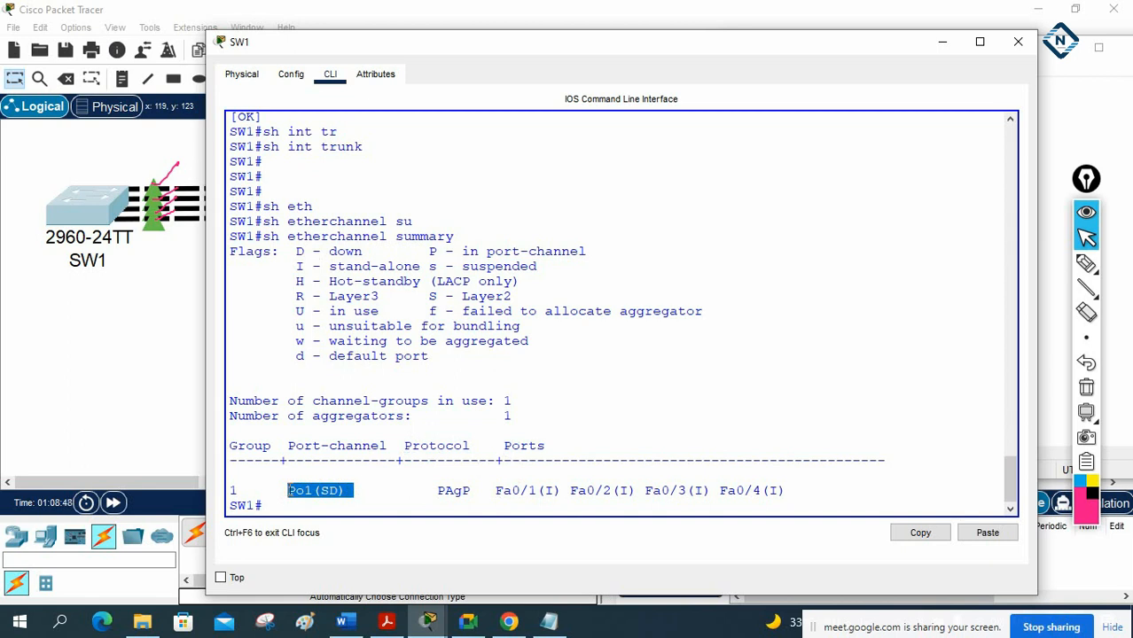
pyautogui.moveTo(495, 490); pyautogui.dragTo(792, 493)
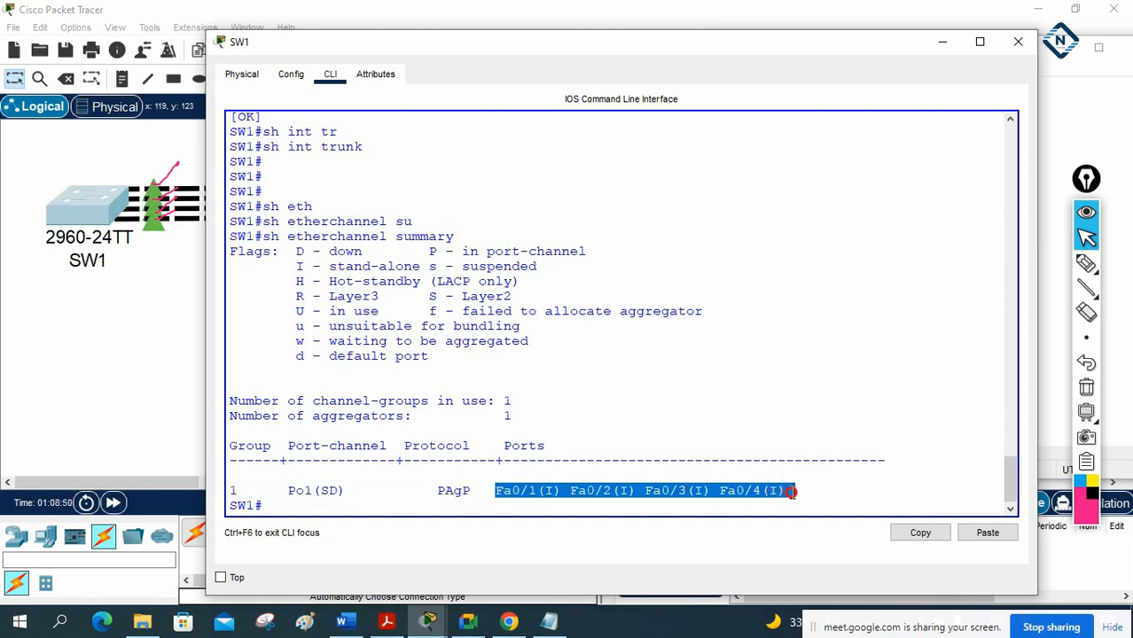
pyautogui.moveTo(345, 491); pyautogui.dragTo(290, 494)
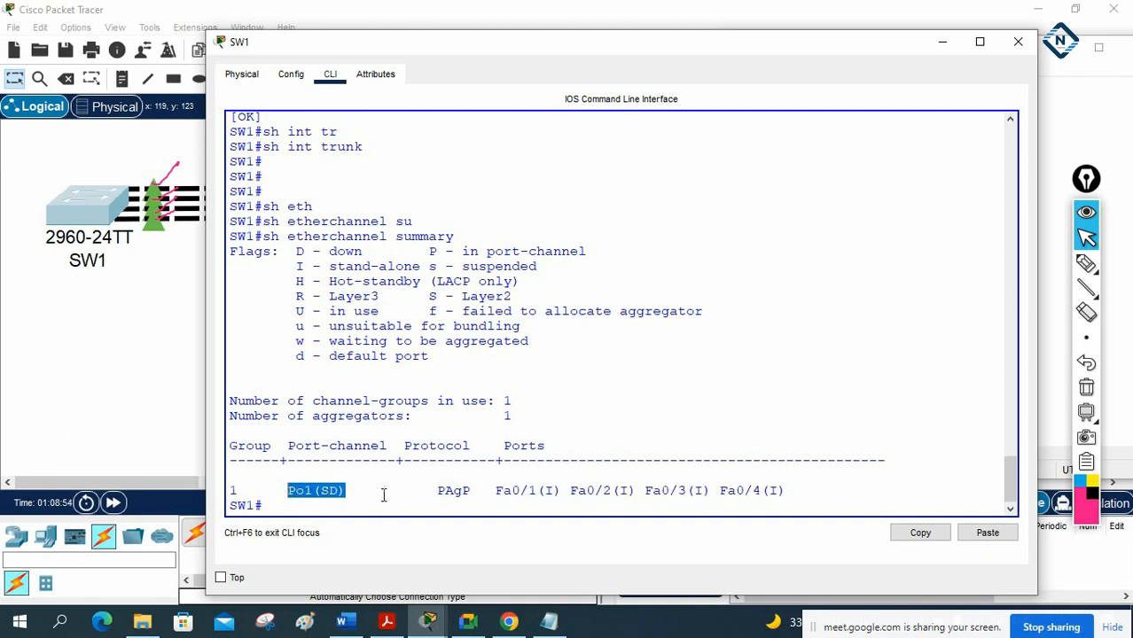
pyautogui.click(324, 492)
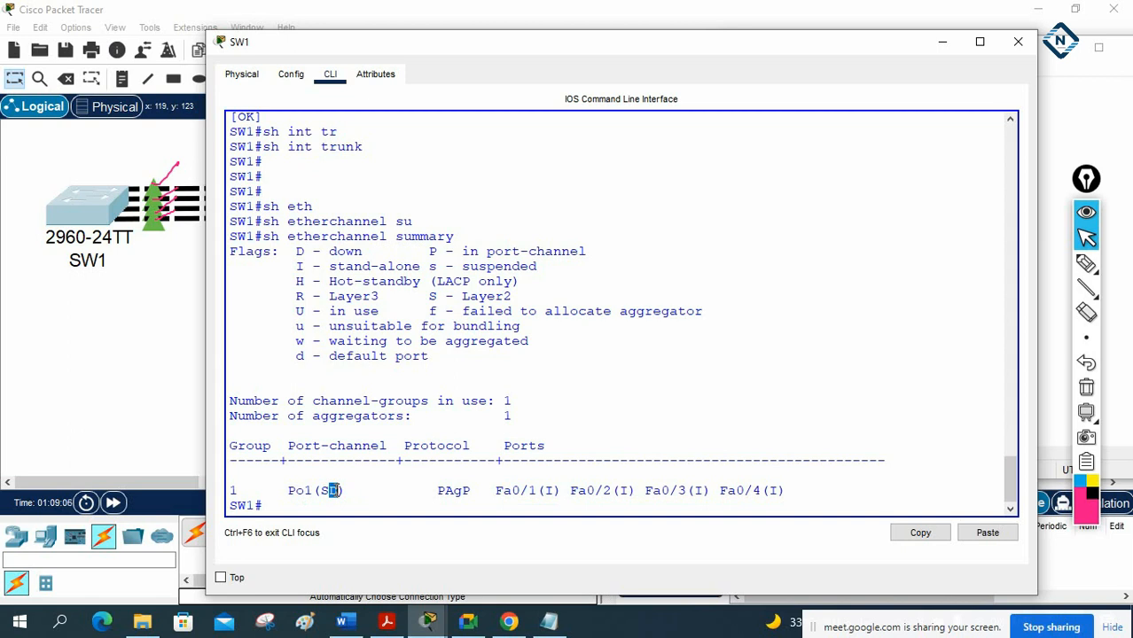
# - Highlight the member ports Fa0/1 to Fa0/4 with their I flags in SW1's summary, and match the flag to the legend
pyautogui.moveTo(493, 491); pyautogui.dragTo(728, 493)
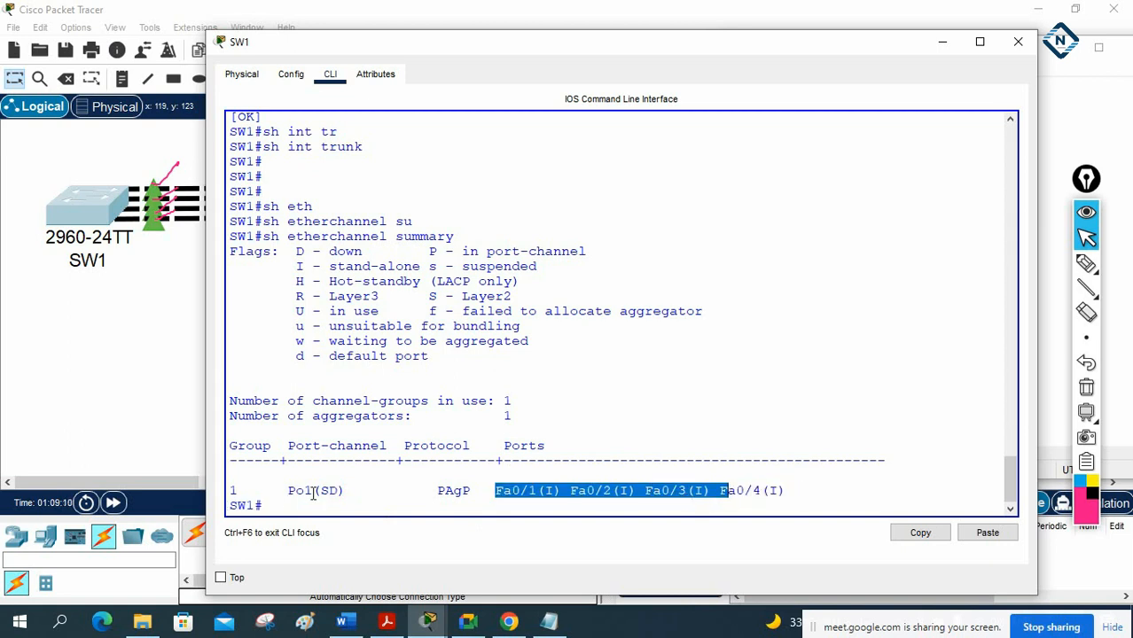
pyautogui.moveTo(495, 490); pyautogui.dragTo(535, 488)
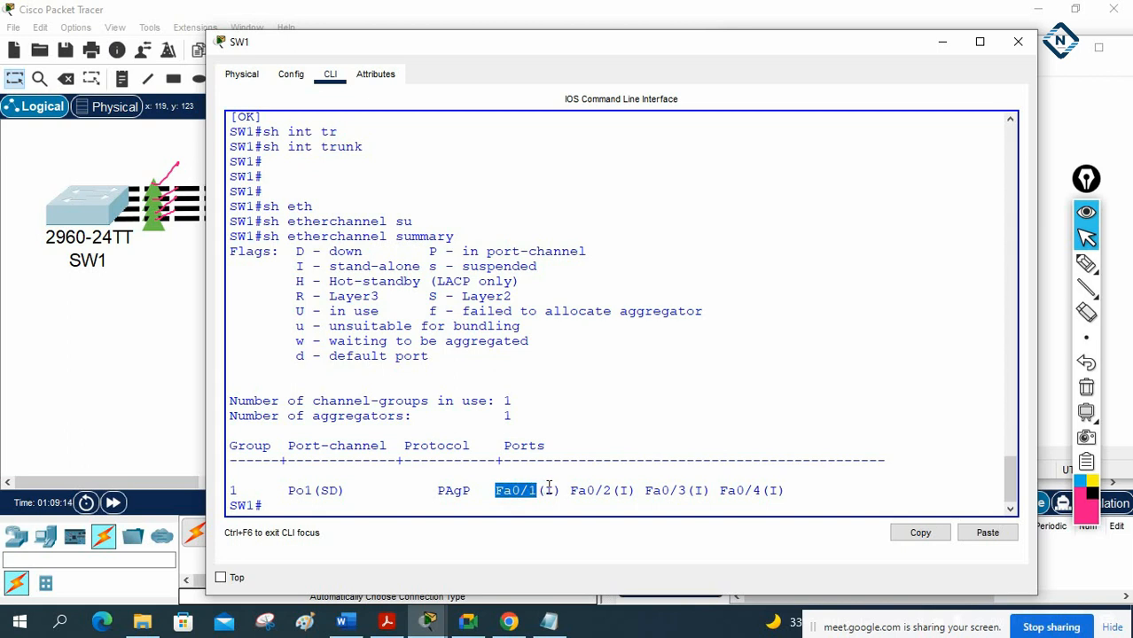
pyautogui.doubleClick(549, 490)
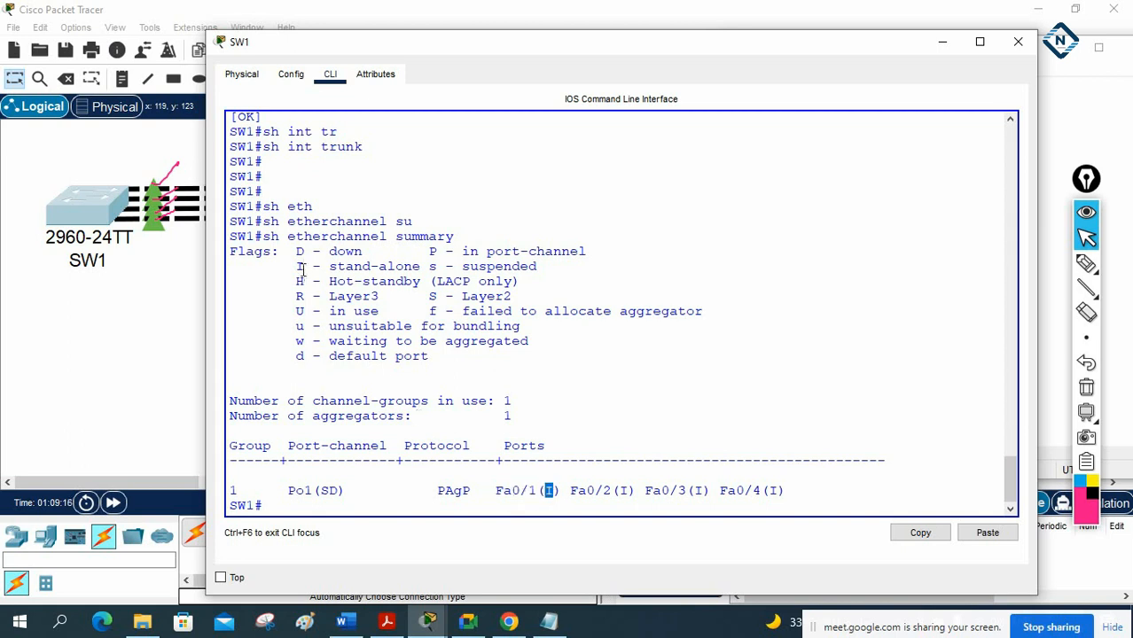
pyautogui.moveTo(290, 268); pyautogui.dragTo(416, 264)
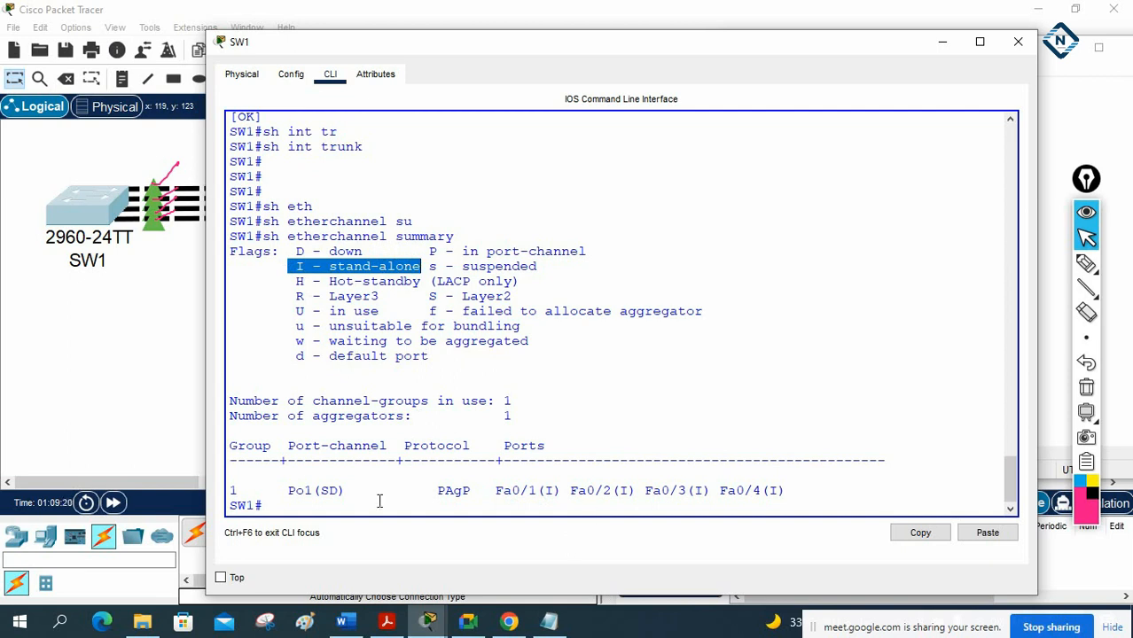
pyautogui.doubleClick(623, 490)
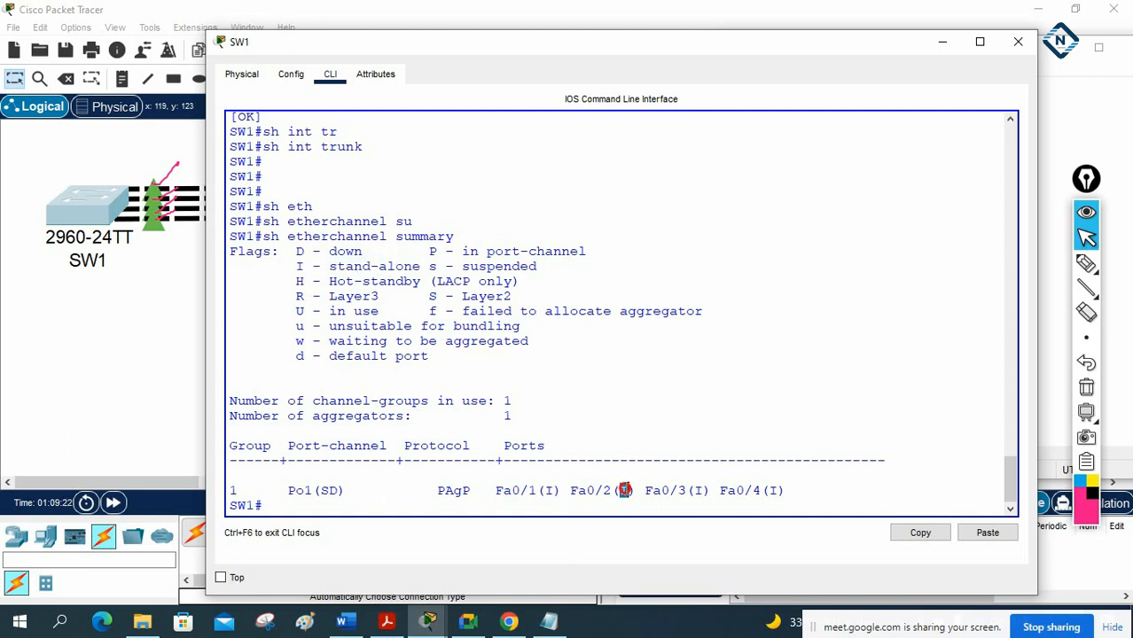
pyautogui.moveTo(290, 267); pyautogui.dragTo(421, 266)
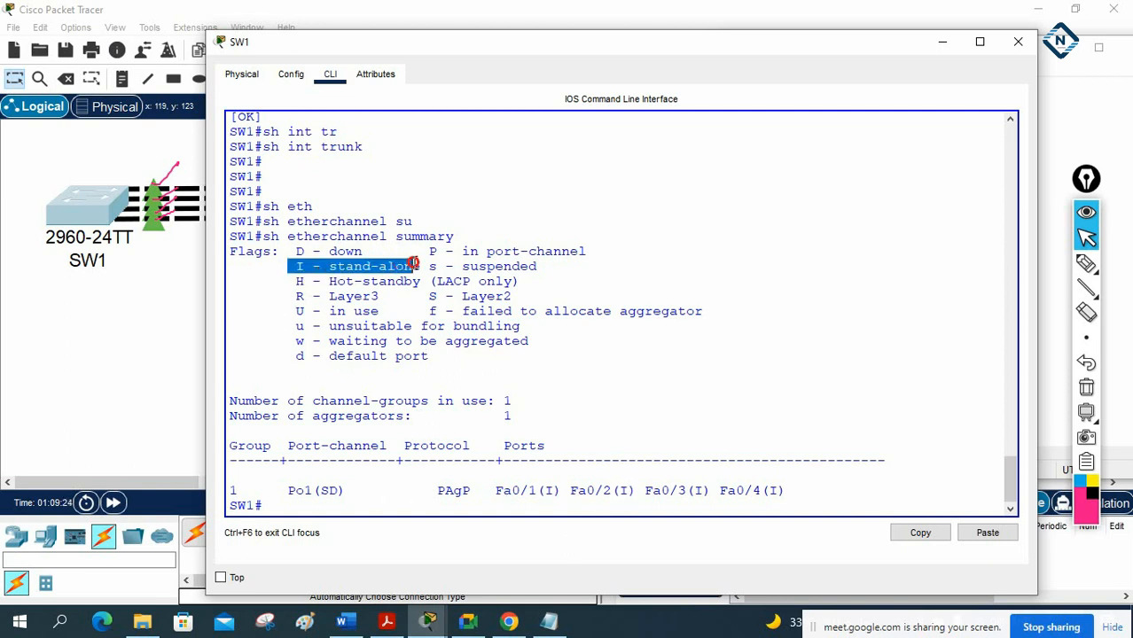
pyautogui.click(690, 490)
pyautogui.doubleClick(777, 492)
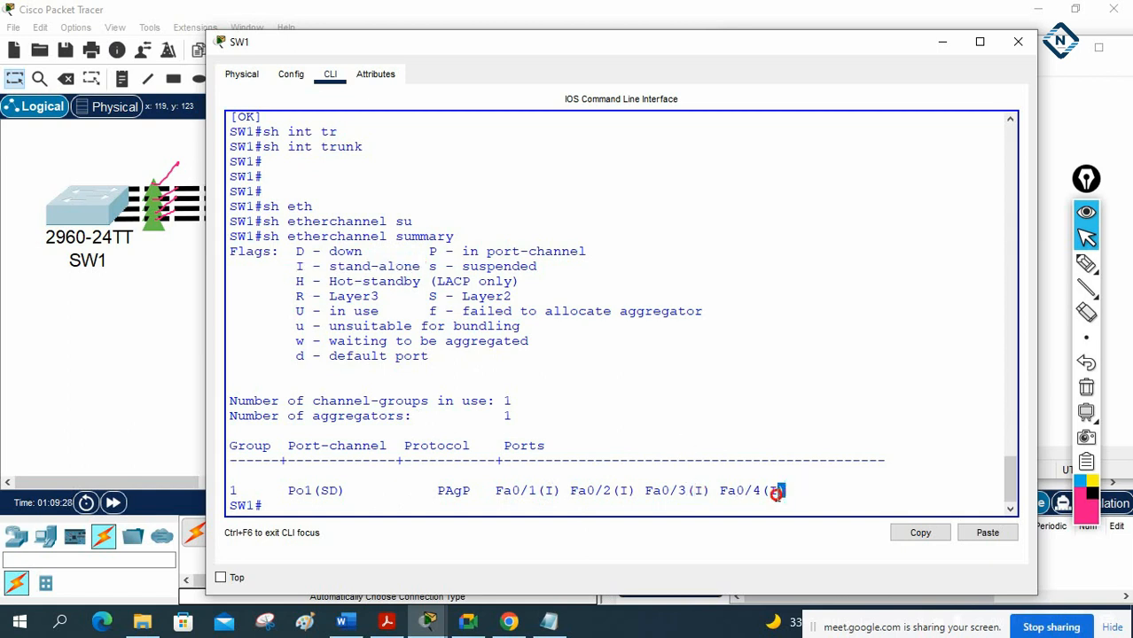
pyautogui.click(729, 451)
# - Move SW1's CLI window aside to check the link states at SW2, then bring it back and highlight Po1's flags
pyautogui.moveTo(598, 46); pyautogui.dragTo(924, 127)
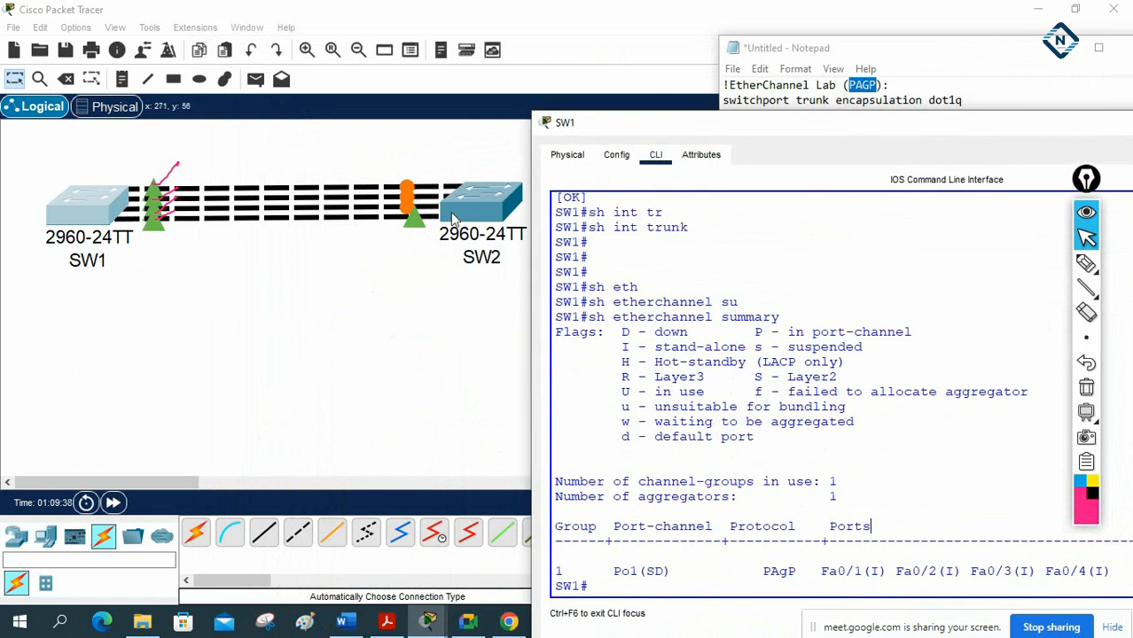
pyautogui.moveTo(611, 135); pyautogui.dragTo(463, 43)
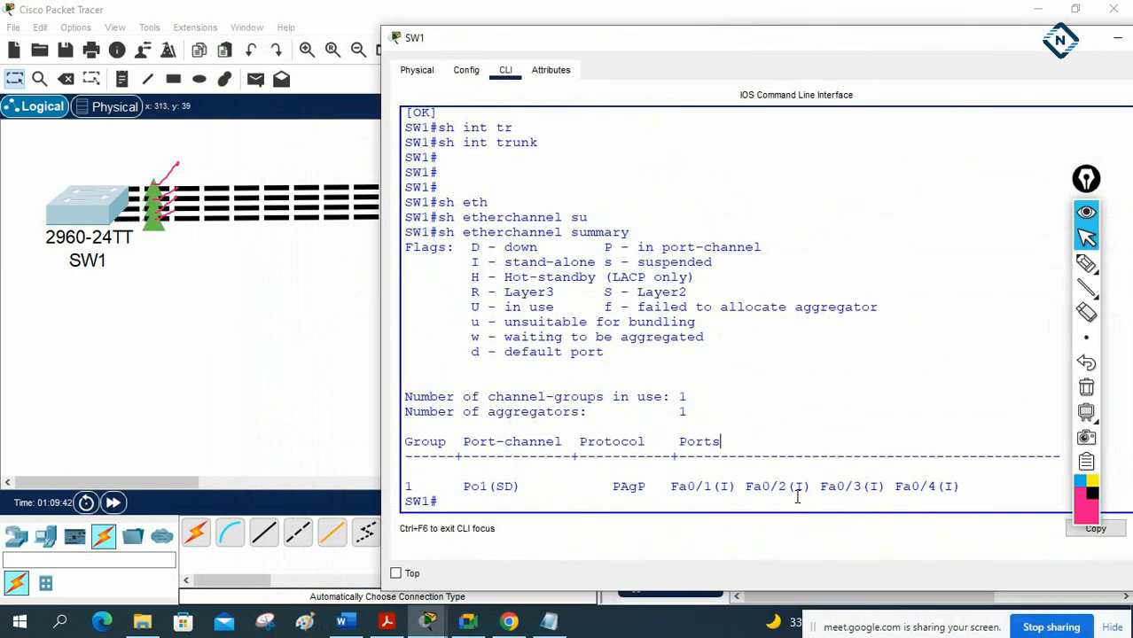
pyautogui.moveTo(521, 486); pyautogui.dragTo(496, 487)
# - Save SW1's configuration with "wr" and minimise its window
pyautogui.click(610, 440)
pyautogui.press('Return')
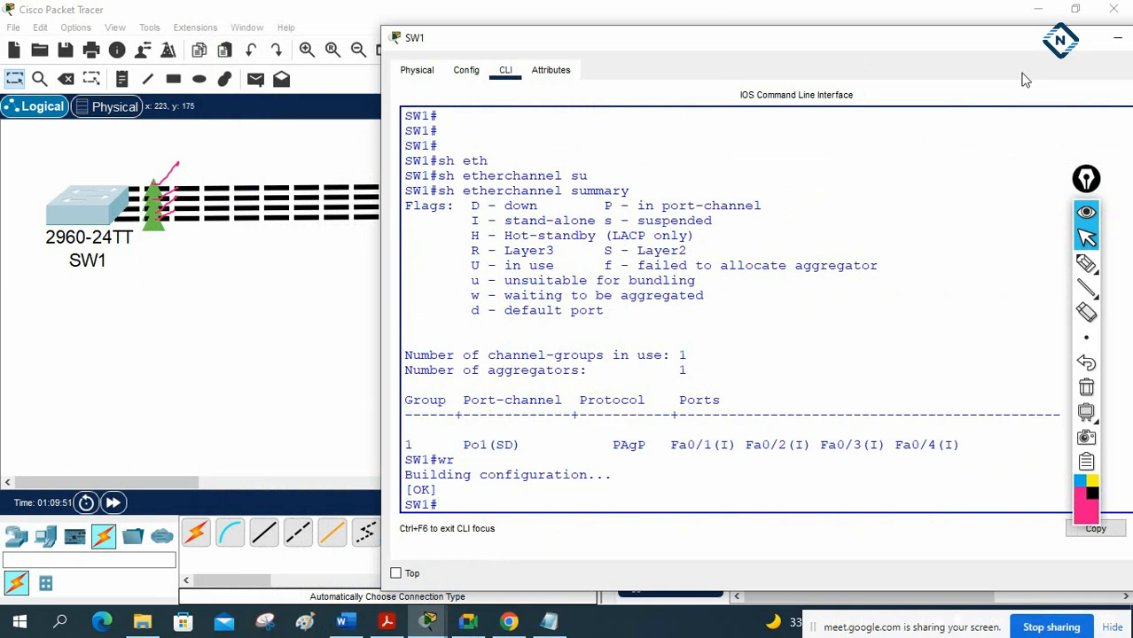
pyautogui.click(1117, 37)
# - Open SW2's CLI, shift its window clear, and bring up a clean prompt below the log messages
pyautogui.click(492, 203)
pyautogui.click(493, 203)
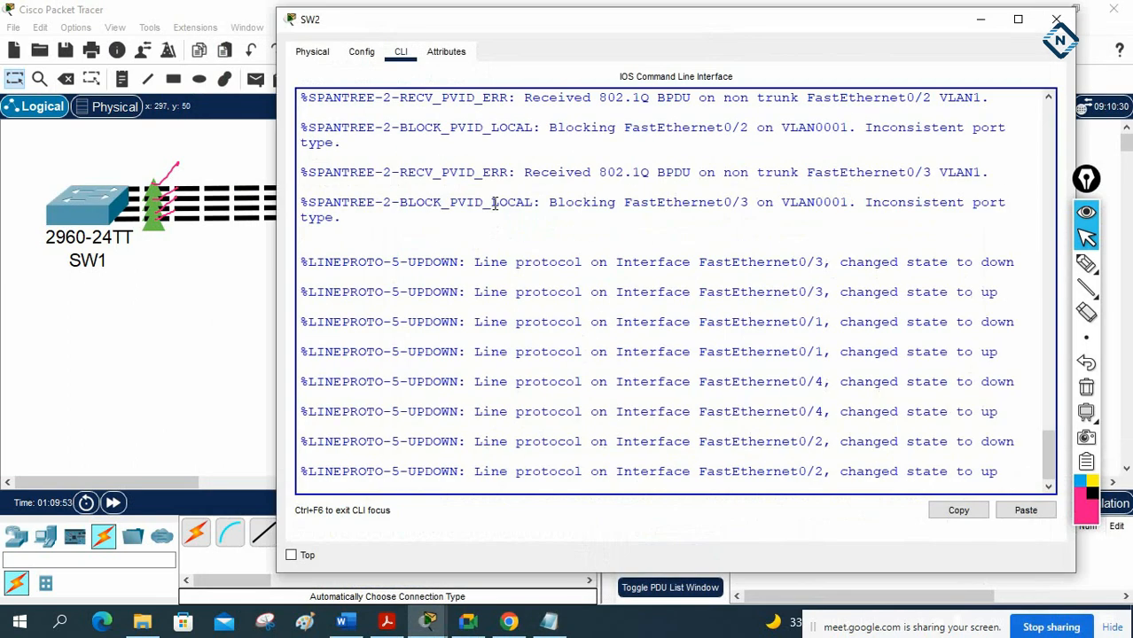
pyautogui.moveTo(502, 26); pyautogui.dragTo(392, 25)
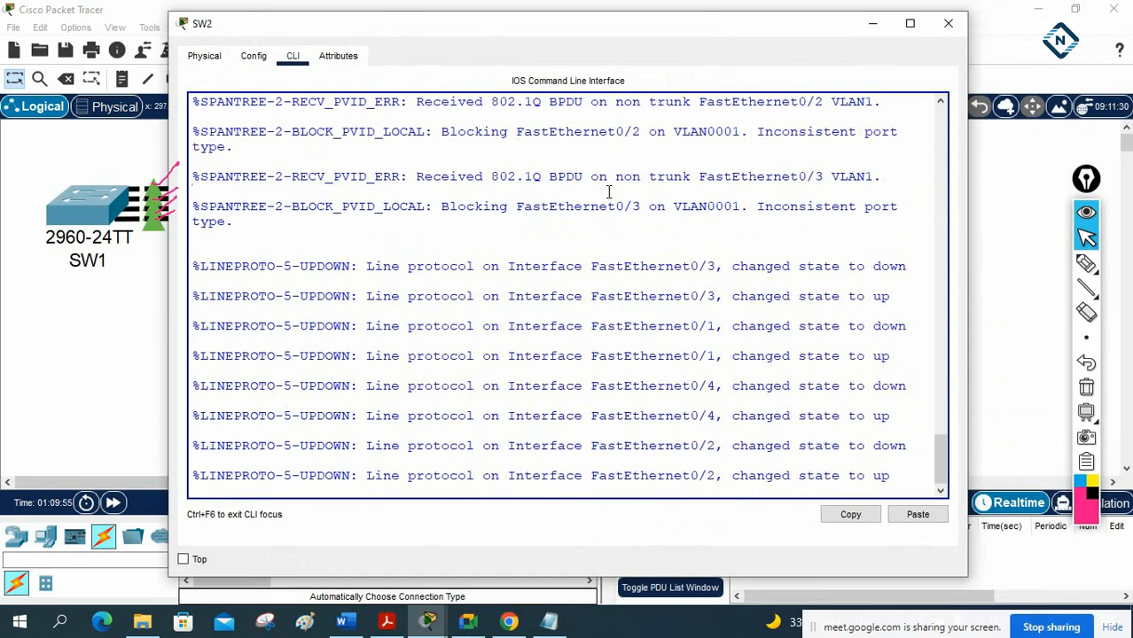
pyautogui.press('Return')
pyautogui.press('Return')
pyautogui.press('Return')
pyautogui.press('Return')
pyautogui.press('Return')
pyautogui.press('Return')
pyautogui.press('Return')
pyautogui.press('Return')
pyautogui.press('Return')
pyautogui.press('Return')
pyautogui.press('Return')
pyautogui.press('Return')
pyautogui.press('Return')
pyautogui.press('Return')
pyautogui.press('Return')
pyautogui.press('Return')
pyautogui.press('Return')
pyautogui.press('Return')
pyautogui.press('Return')
pyautogui.press('Return')
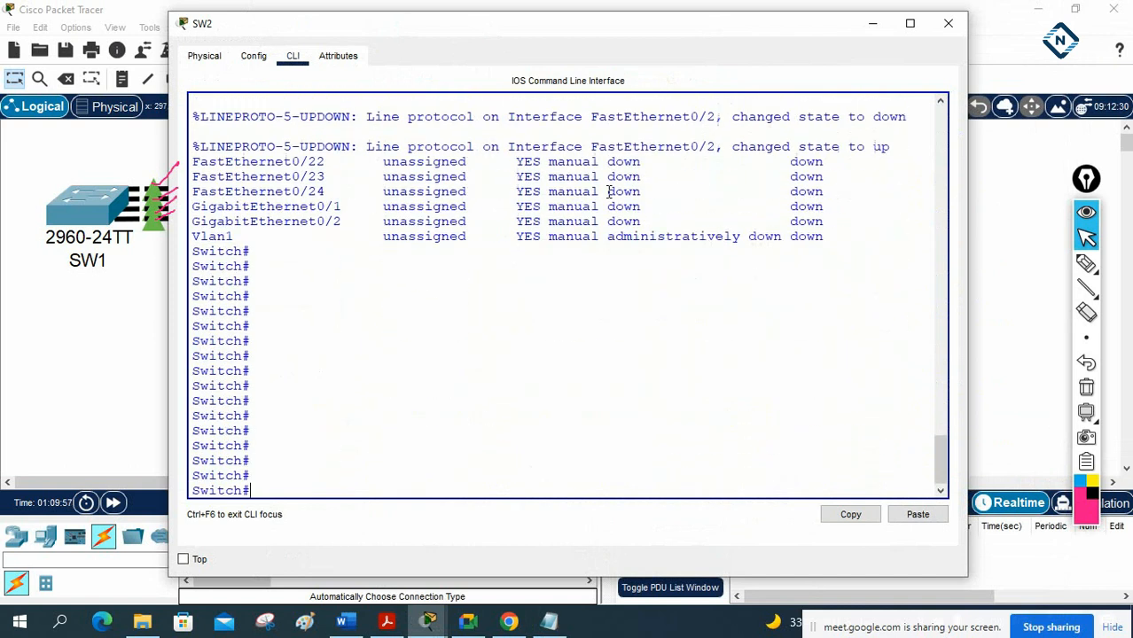
pyautogui.press('Return')
pyautogui.press('Return')
pyautogui.press('Return')
pyautogui.press('Return')
pyautogui.press('Return')
pyautogui.press('Return')
pyautogui.press('Return')
# - Enter global configuration mode with "config t" and set the switch's hostname to SW2
pyautogui.write('config')
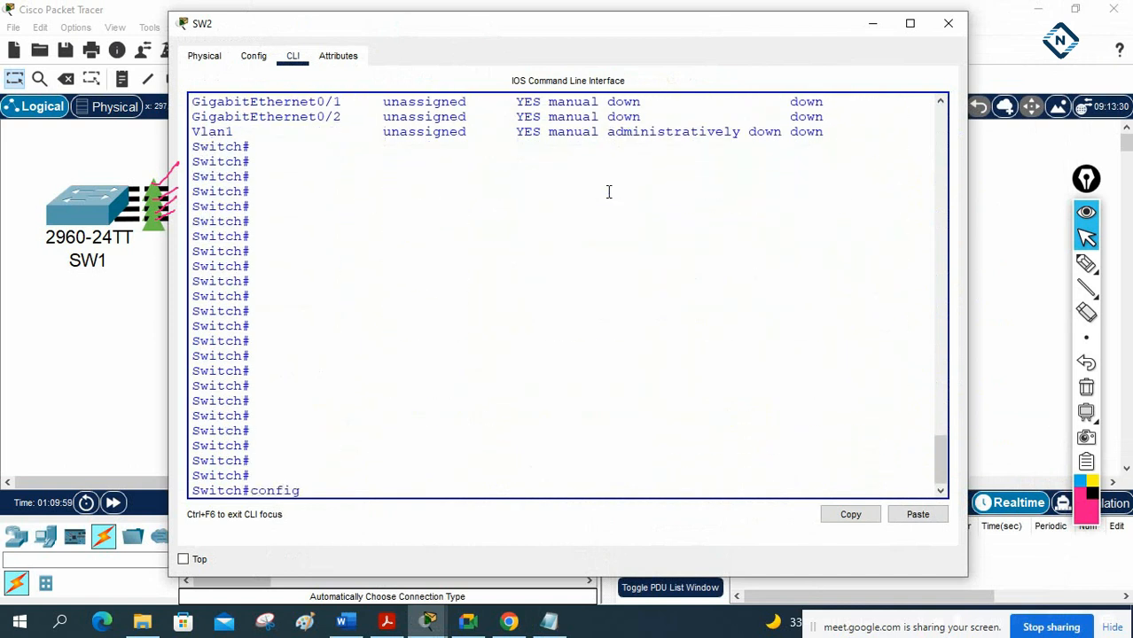
pyautogui.write(' t')
pyautogui.press('Return')
pyautogui.write('host')
pyautogui.press('Tab')
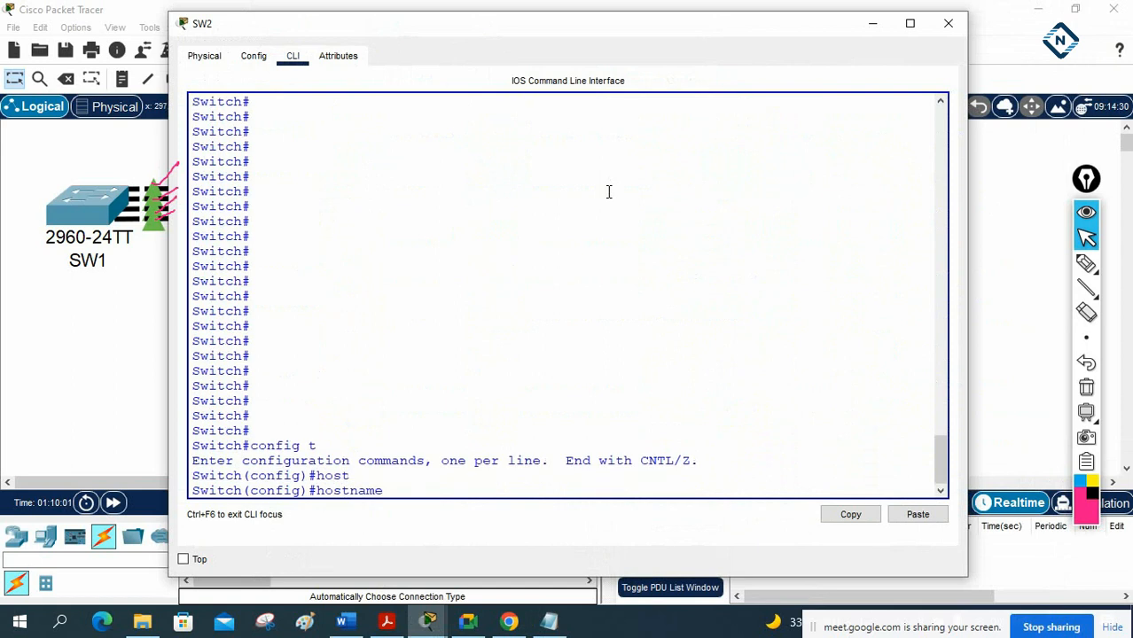
pyautogui.write('SW2')
pyautogui.press('Return')
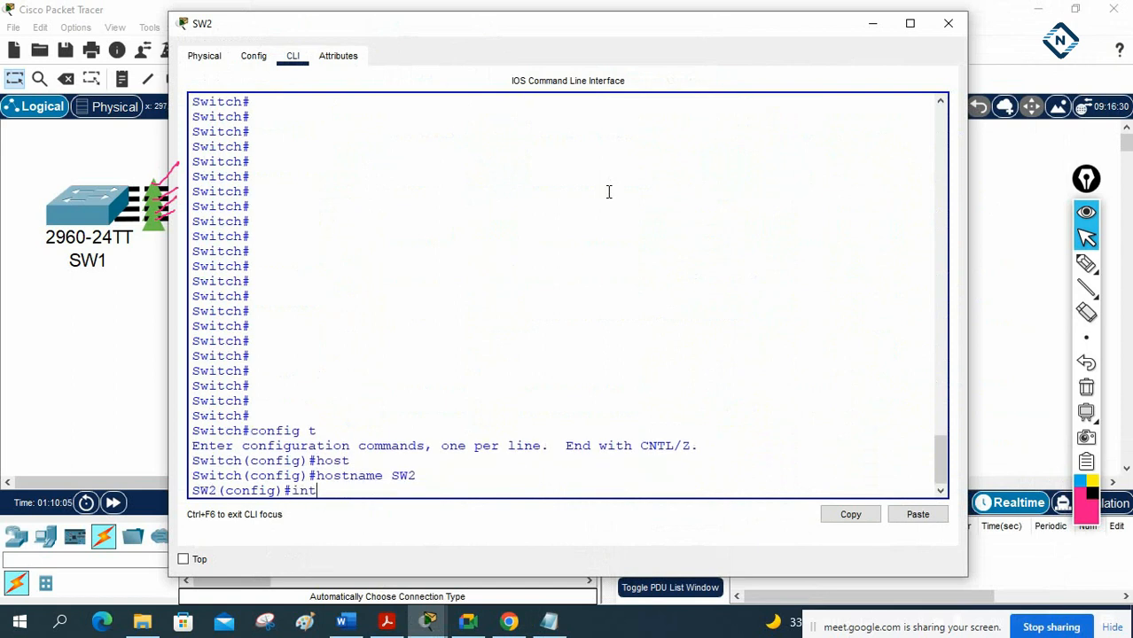
# - Select interface range f0/1-4 on SW2 and set the ports to trunk with "switchport mode trunk"
pyautogui.write('int r')
pyautogui.press('Tab')
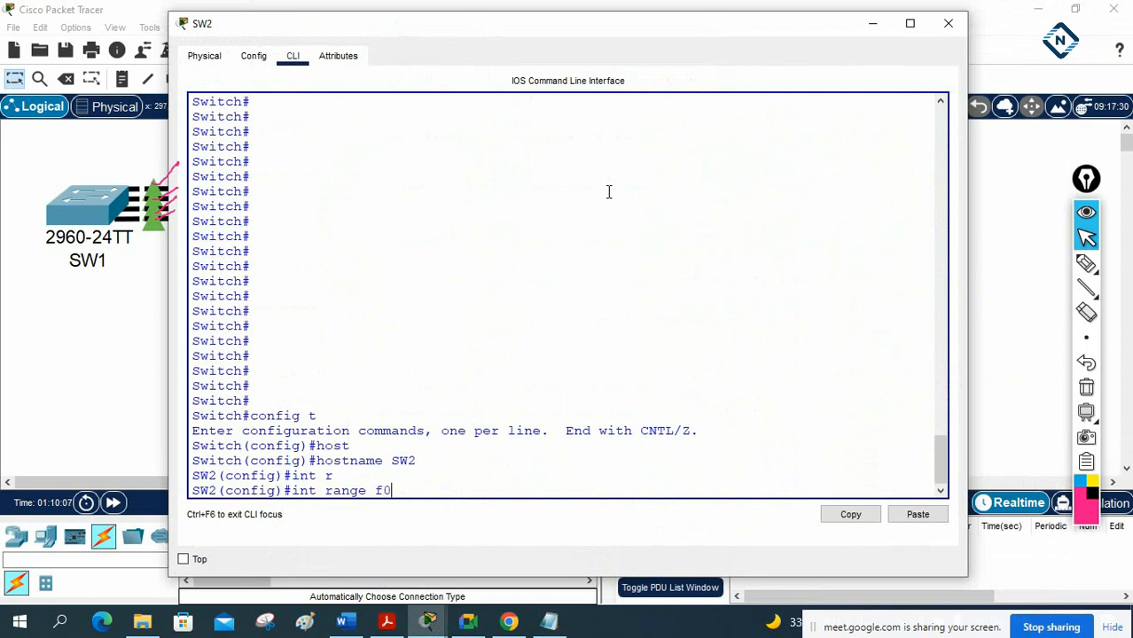
pyautogui.press('Return')
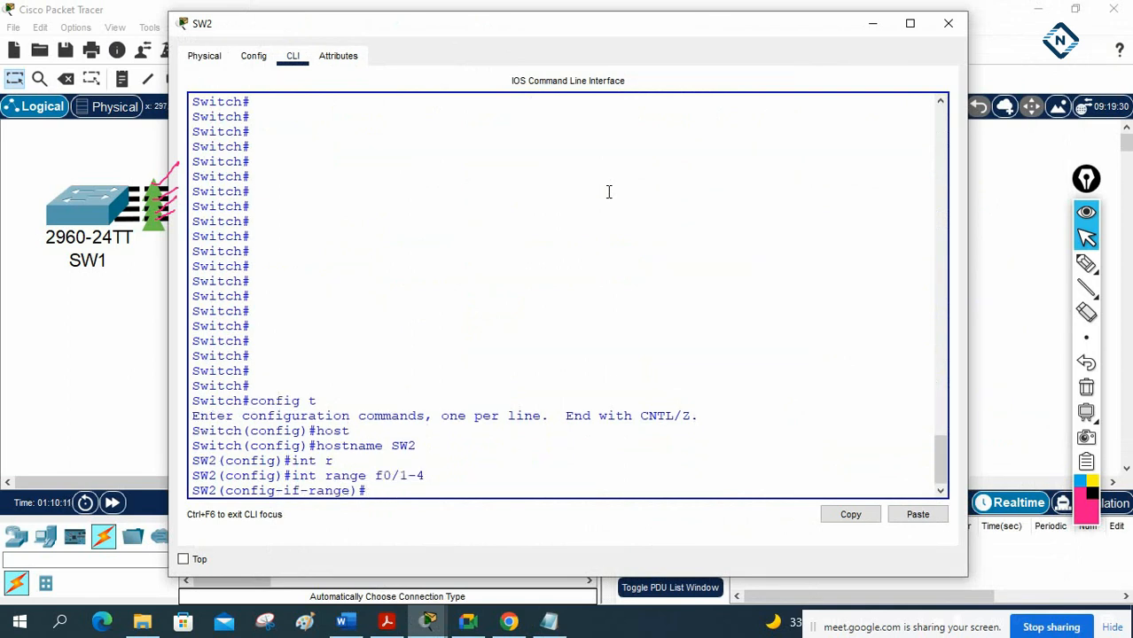
pyautogui.write('sw')
pyautogui.press('Tab')
pyautogui.write('mo')
pyautogui.press('Tab')
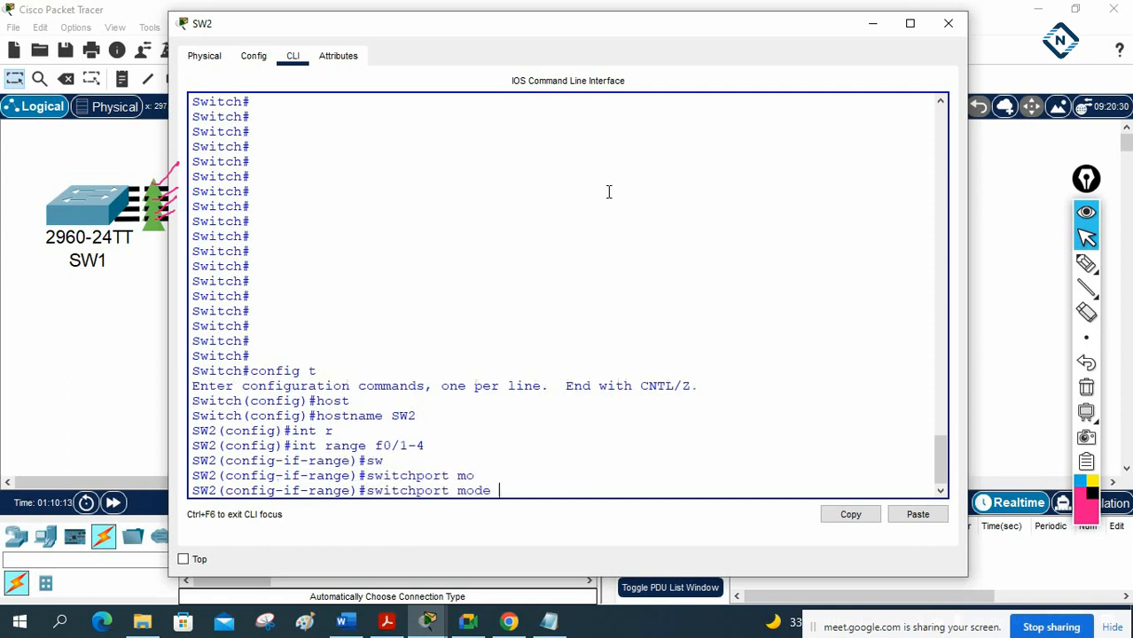
pyautogui.write('tr')
pyautogui.press('Tab')
pyautogui.press('Return')
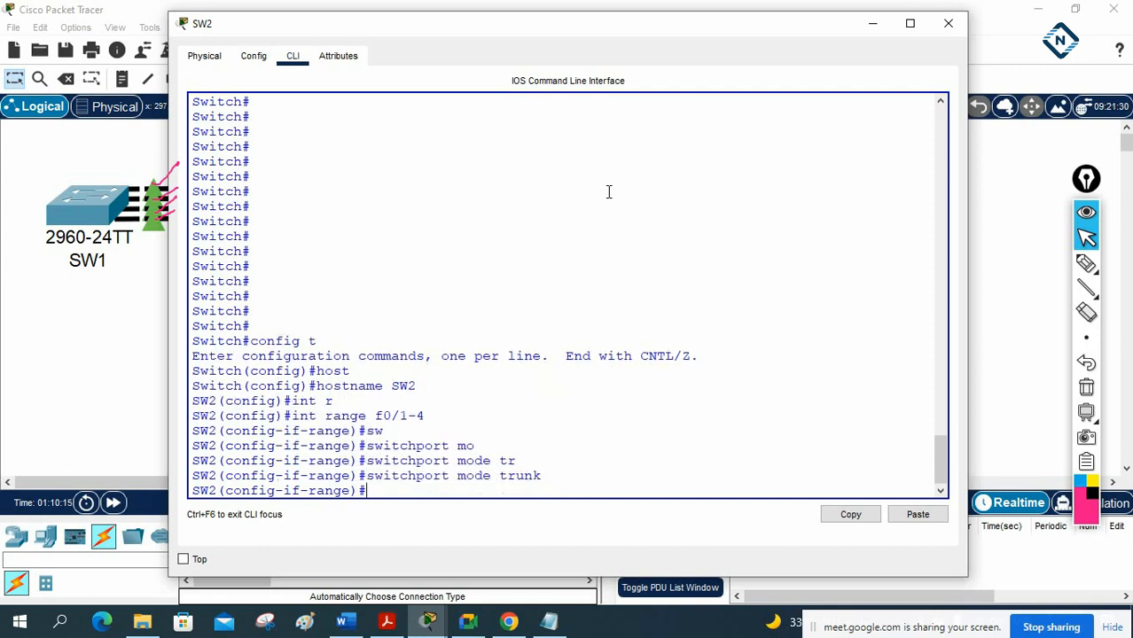
# - Review the SW2 commands in Notepad, then copy "channel-protocol pagp" from there and run it on SW2's interface range
pyautogui.click(549, 621)
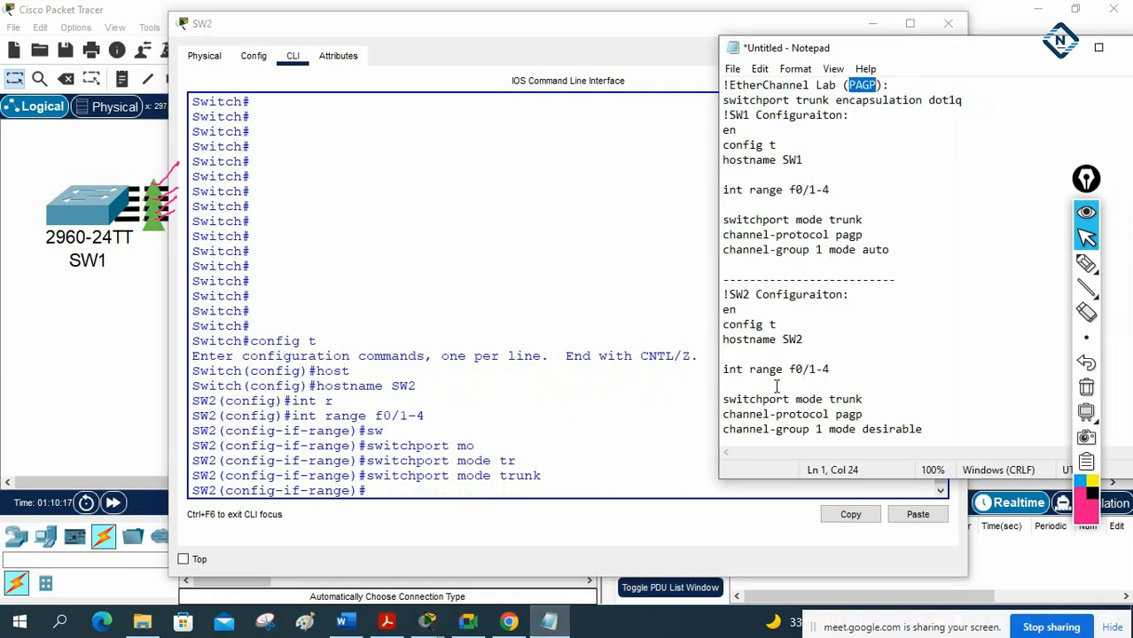
pyautogui.moveTo(865, 399); pyautogui.dragTo(722, 326)
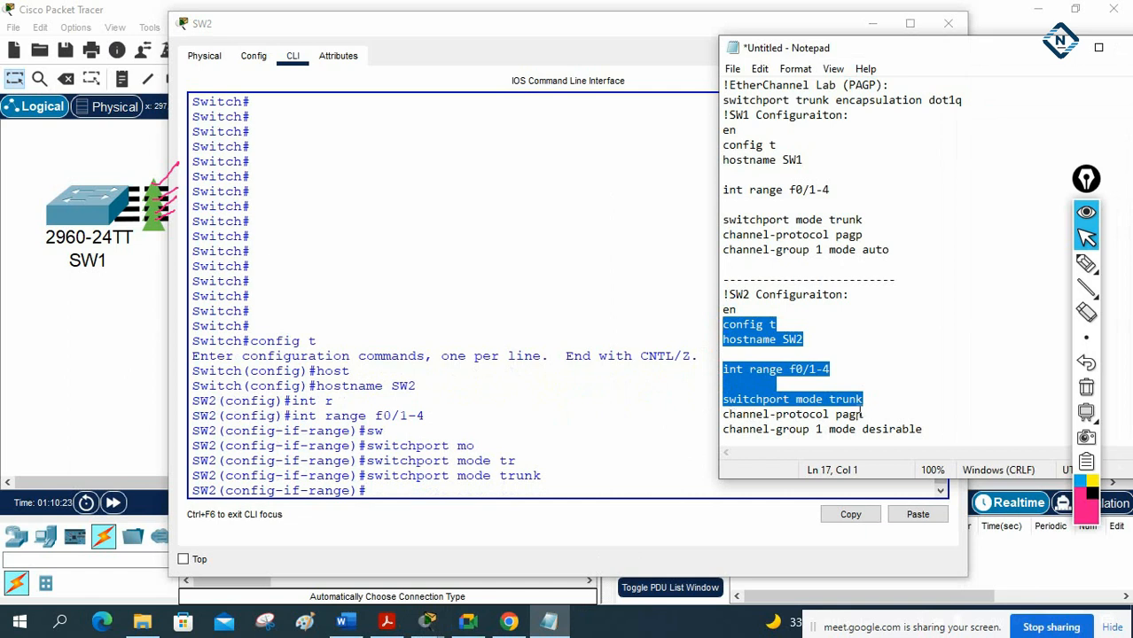
pyautogui.moveTo(874, 417); pyautogui.dragTo(710, 415)
pyautogui.hotkey('ctrl', 'c')
pyautogui.click(463, 470)
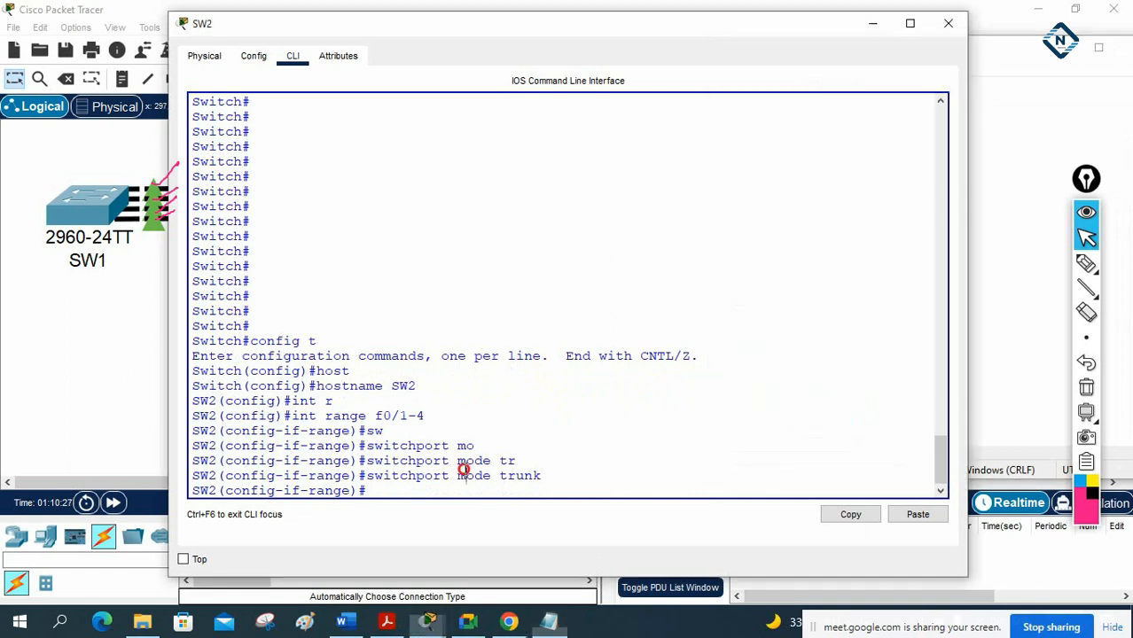
pyautogui.rightClick(462, 470)
pyautogui.click(508, 498)
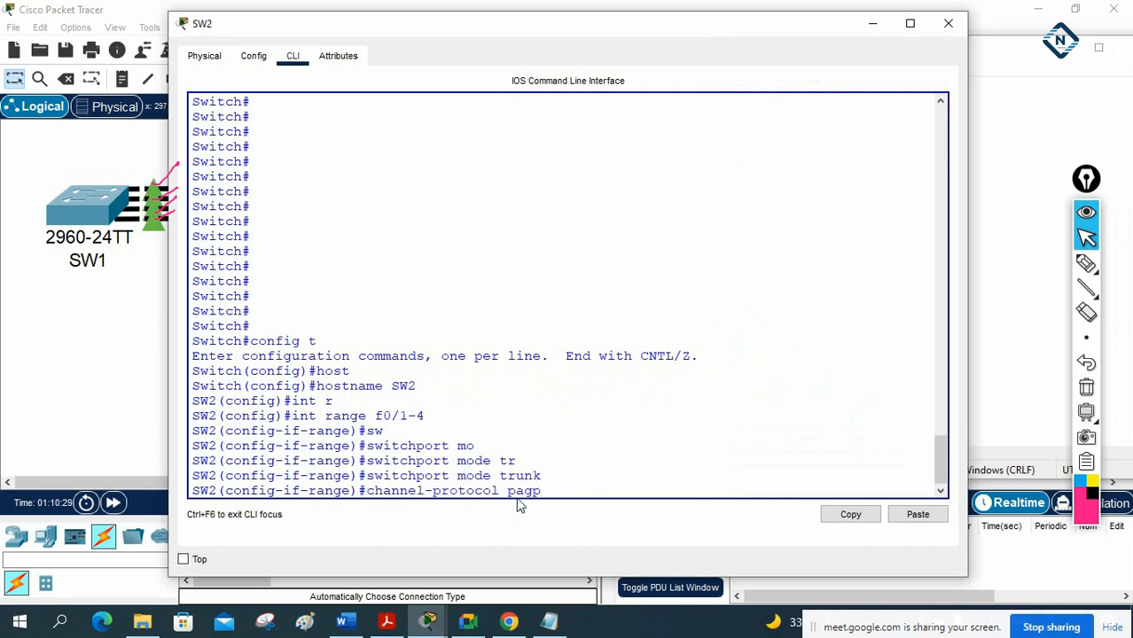
pyautogui.press('Return')
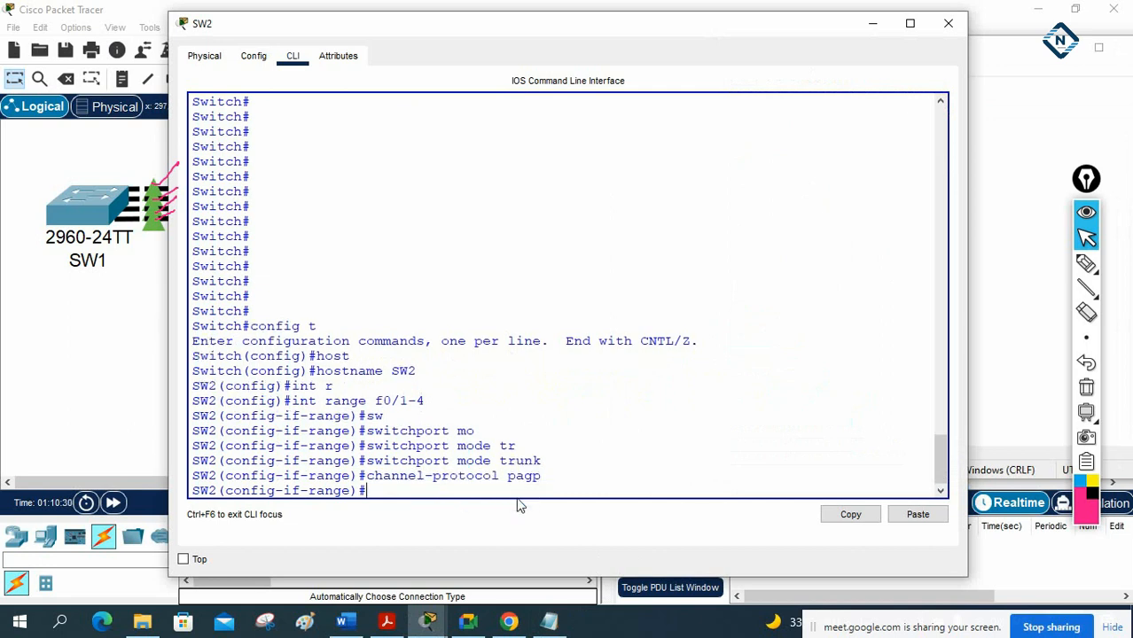
# - Highlight "channel-group 1" in the SW2 notes in Notepad, and add blank space below that last command line
pyautogui.click(550, 621)
pyautogui.moveTo(726, 429); pyautogui.dragTo(817, 429)
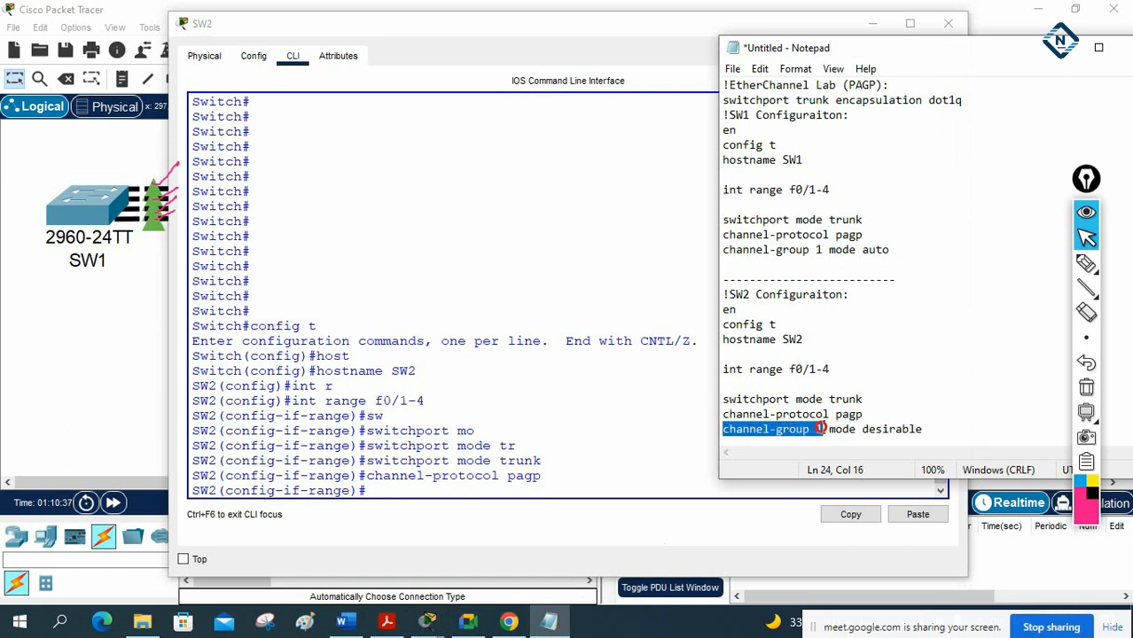
pyautogui.click(820, 430)
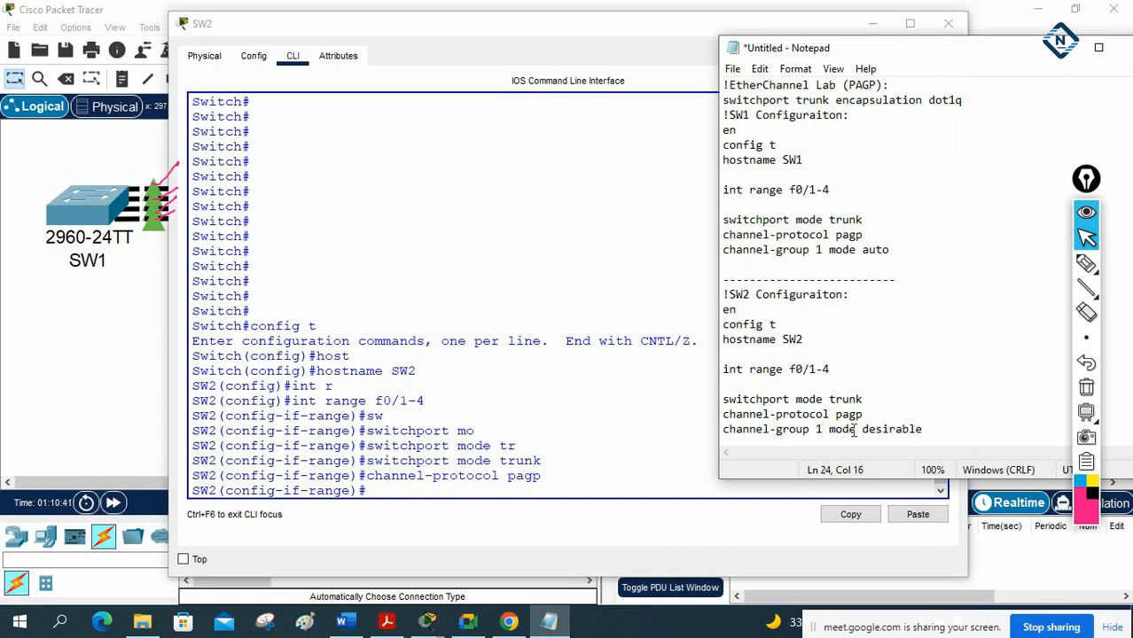
pyautogui.click(923, 430)
pyautogui.press('Return')
pyautogui.press('Return')
pyautogui.press('Return')
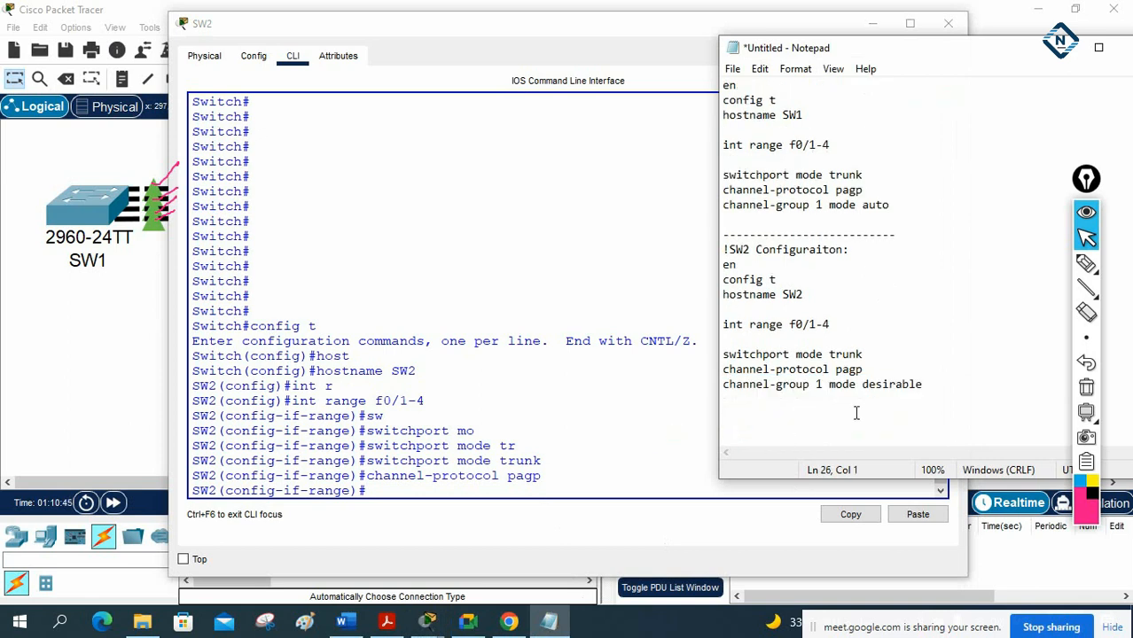
pyautogui.press('BackSpace')
pyautogui.press('BackSpace')
pyautogui.press('BackSpace')
pyautogui.press('Return')
# - Copy "channel-group 1 mode desirable" from the Notepad notes and run it on SW2's interface range
pyautogui.moveTo(721, 387); pyautogui.dragTo(926, 381)
pyautogui.hotkey('ctrl', 'c')
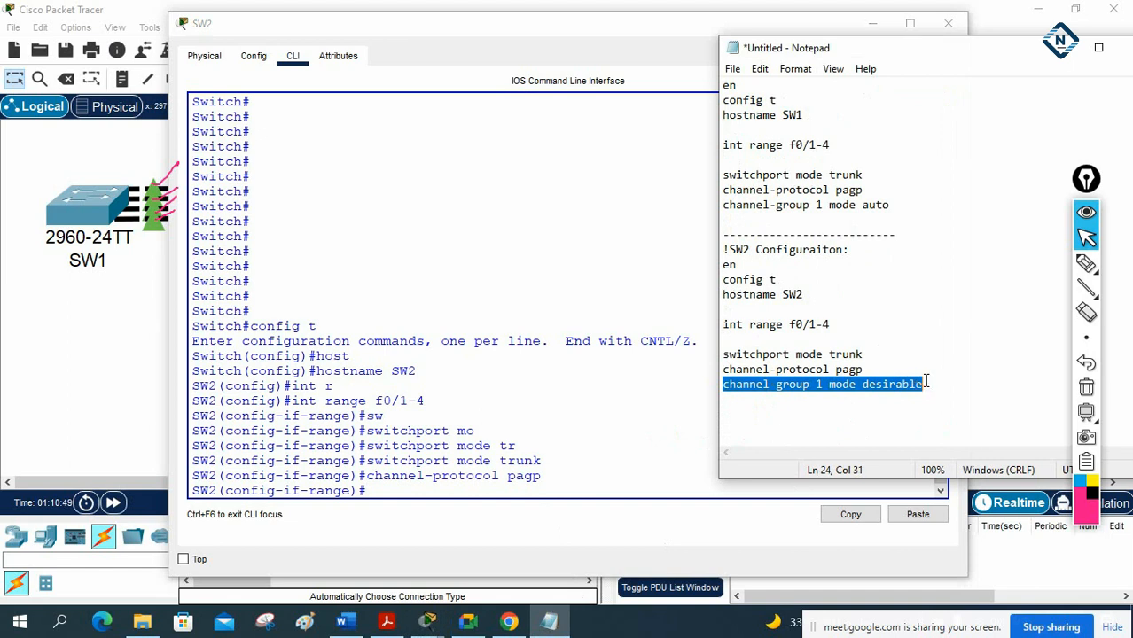
pyautogui.click(404, 420)
pyautogui.rightClick(404, 421)
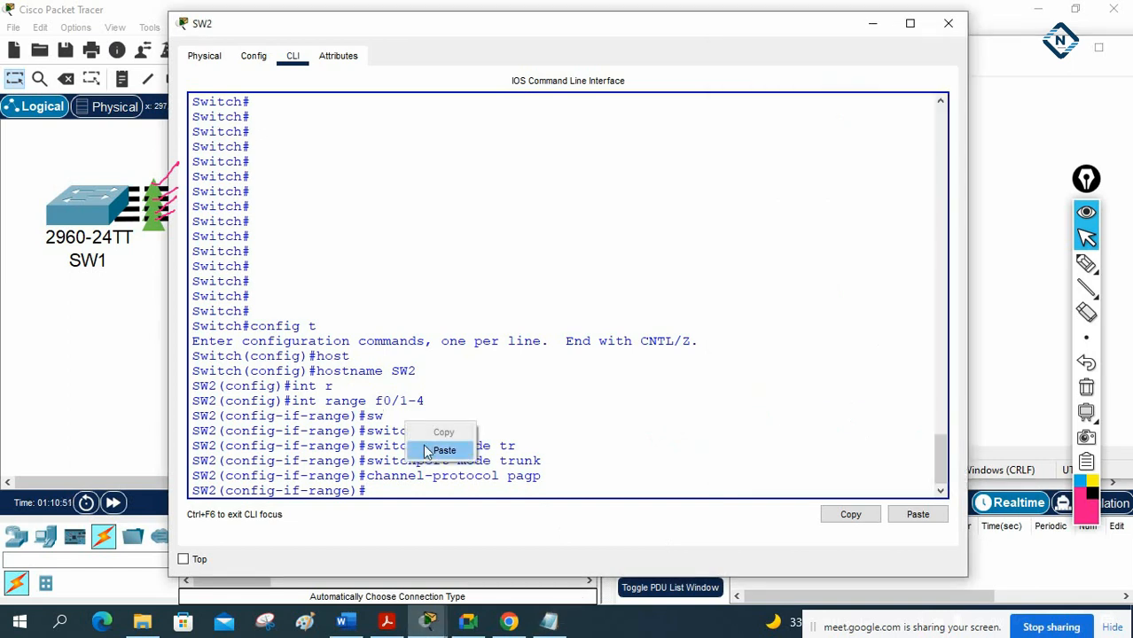
pyautogui.click(436, 450)
pyautogui.press('Return')
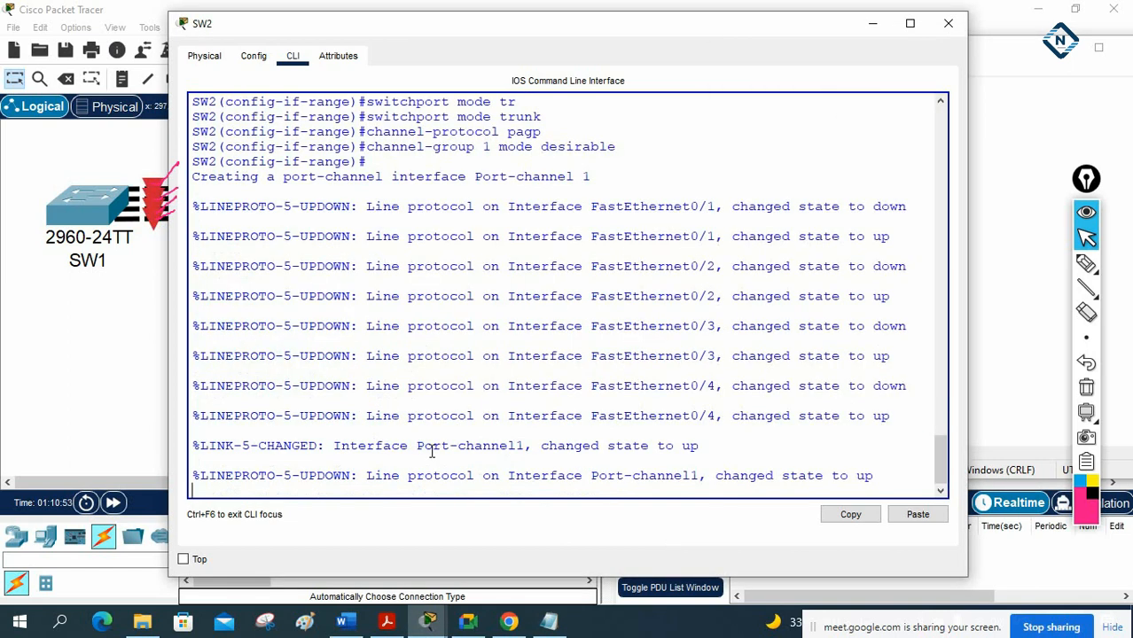
# - Highlight the desirable mode and the Port-channel1 state message on SW2, and move the window aside to check the topology's link states
pyautogui.moveTo(614, 147); pyautogui.dragTo(498, 147)
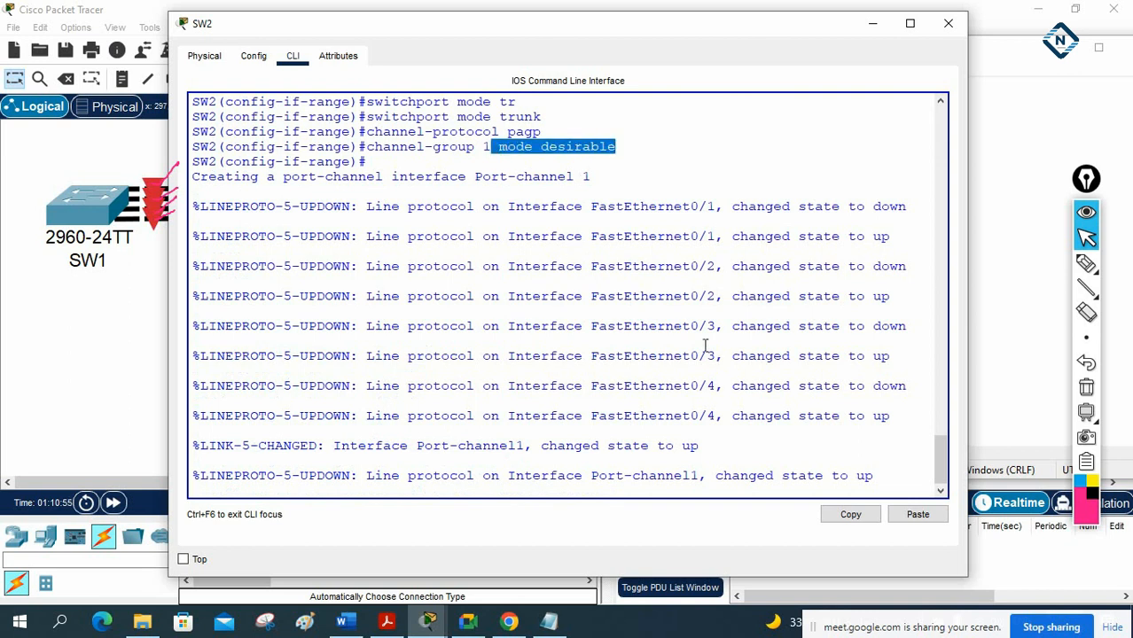
pyautogui.moveTo(593, 472); pyautogui.dragTo(874, 472)
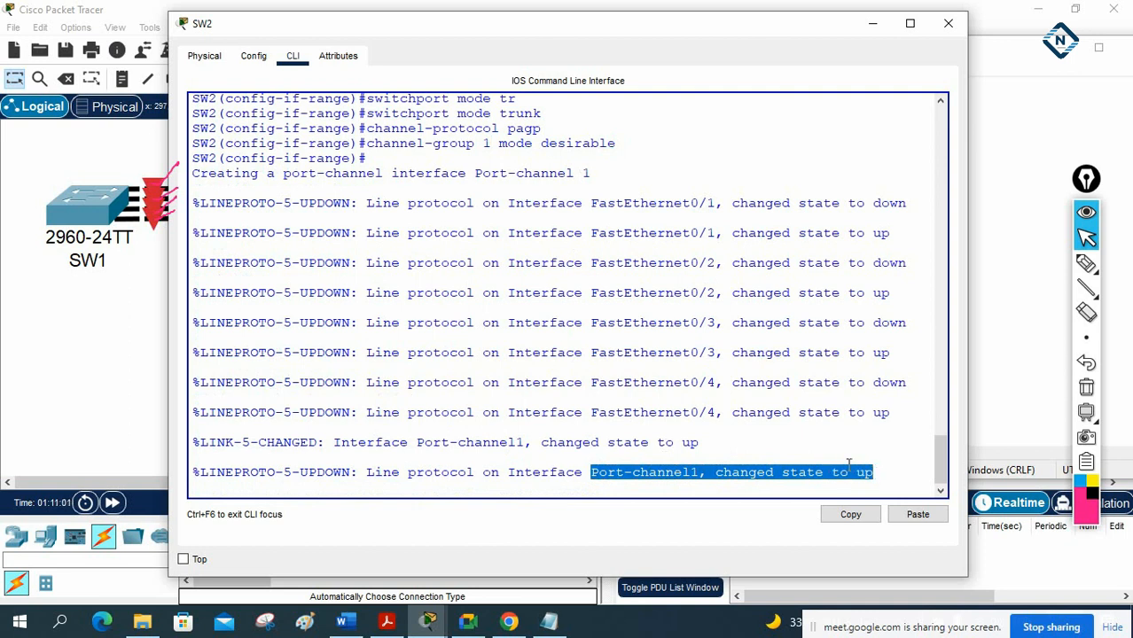
pyautogui.moveTo(546, 33); pyautogui.dragTo(866, 342)
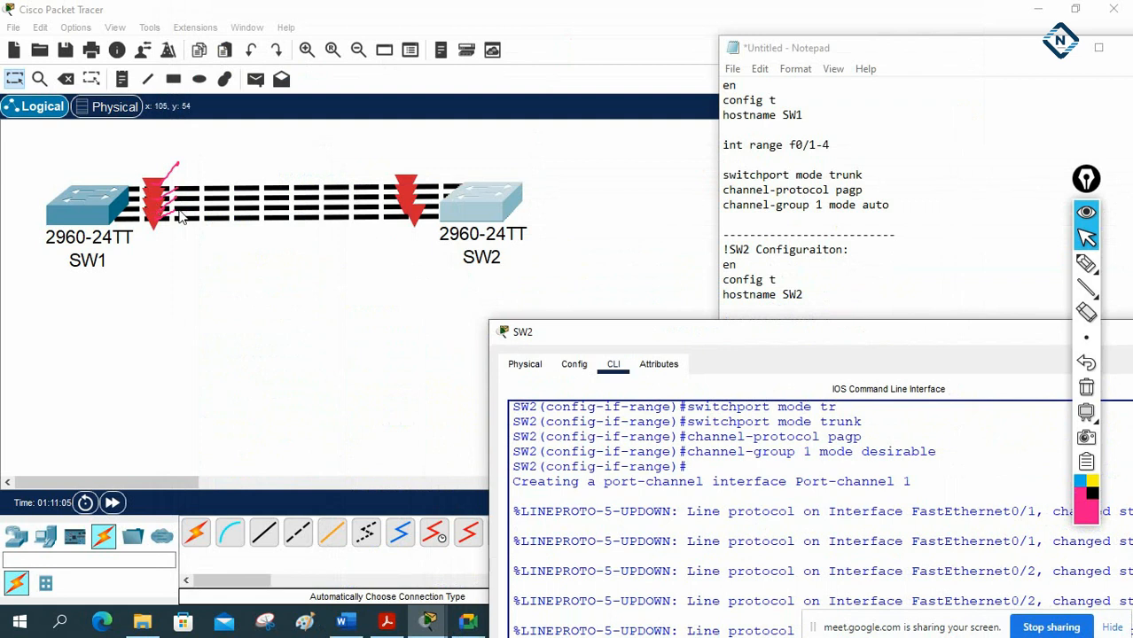
pyautogui.moveTo(560, 337); pyautogui.dragTo(552, 53)
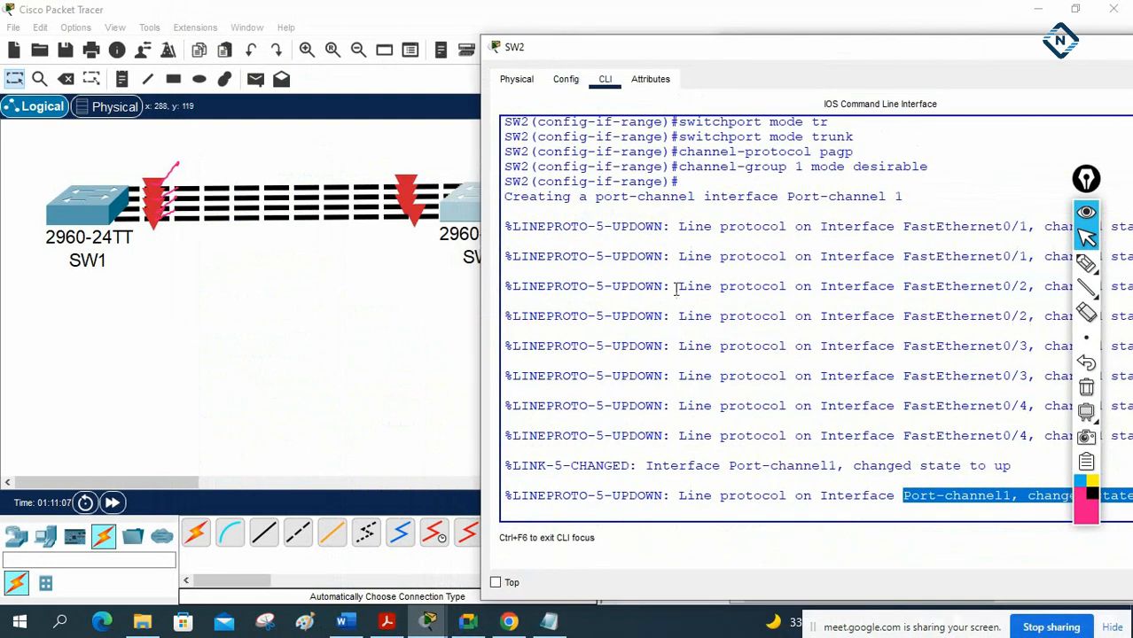
# - Leave interface-range configuration mode on SW2 and save the running configuration with "wr"
pyautogui.press('Return')
pyautogui.press('Return')
pyautogui.press('Return')
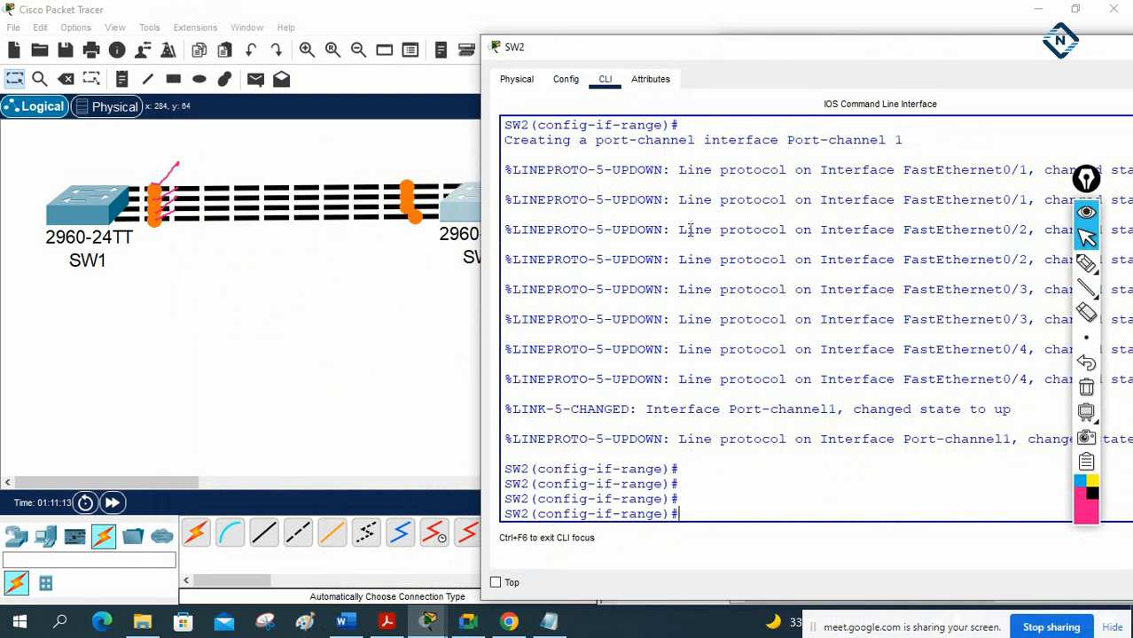
pyautogui.press('Return')
pyautogui.press('Return')
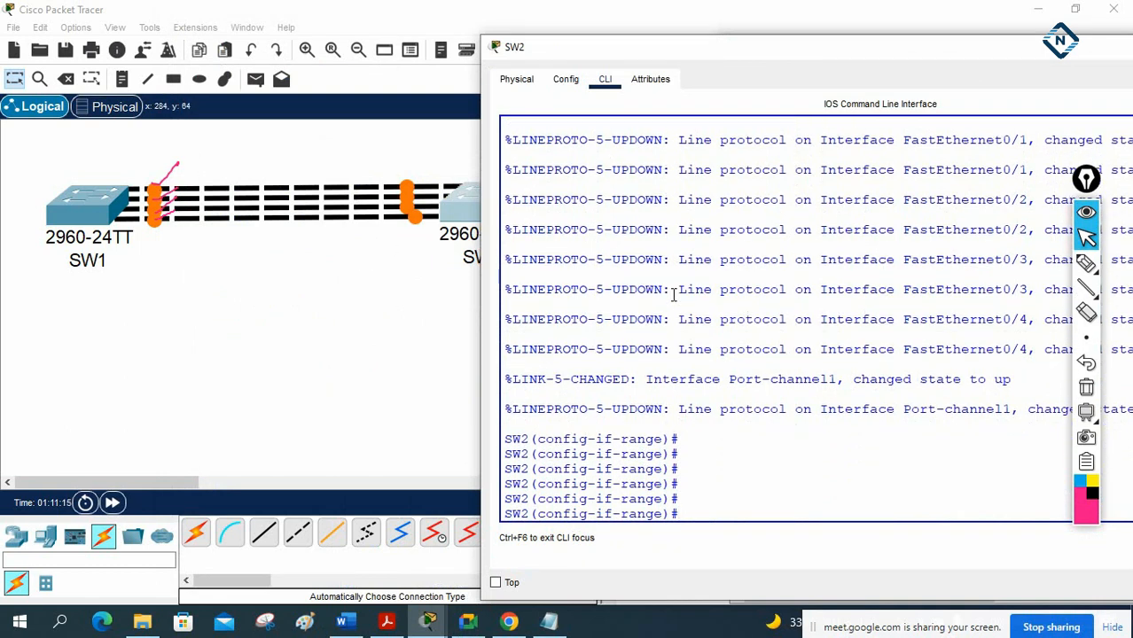
pyautogui.hotkey('ctrl', 'z')
pyautogui.press('Return')
pyautogui.press('Return')
pyautogui.write('w')
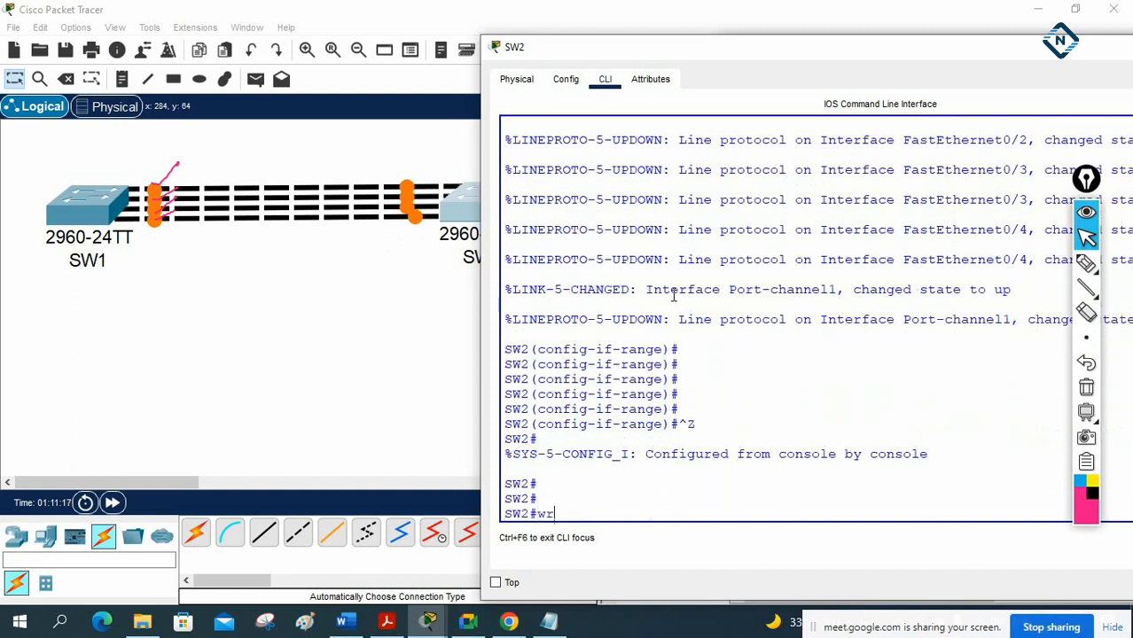
pyautogui.write('r')
pyautogui.press('Return')
pyautogui.press('Return')
pyautogui.press('Return')
pyautogui.press('Return')
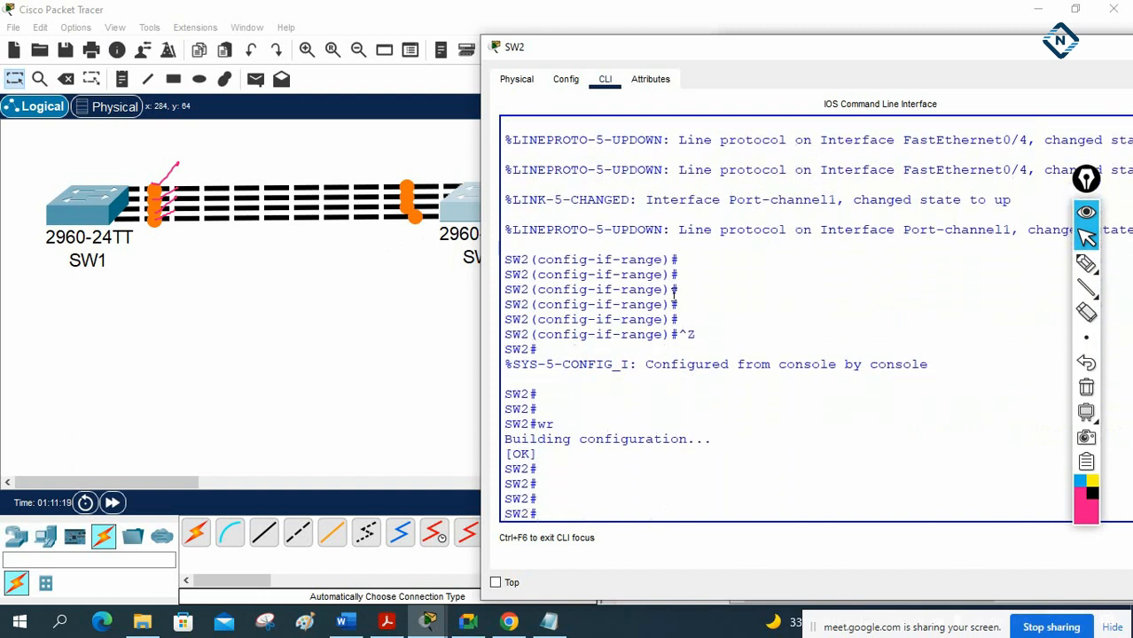
# - Run "sh etherchannel summary" on SW2 and reposition its window so the full ports list can be read
pyautogui.write('sh eth')
pyautogui.press('Tab')
pyautogui.write('sum')
pyautogui.press('Tab')
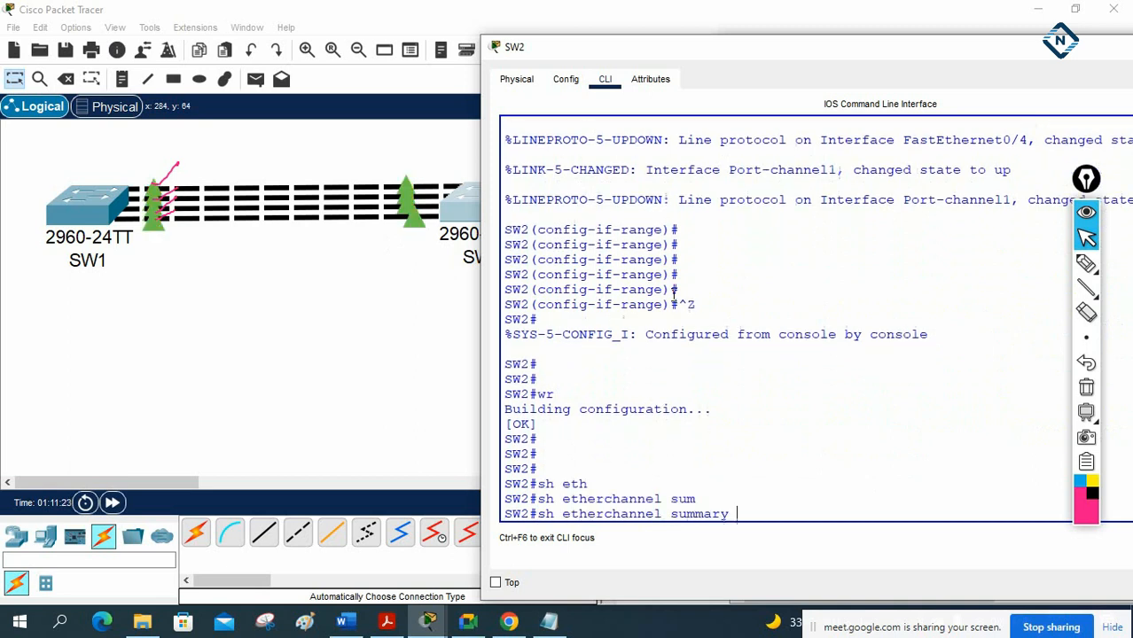
pyautogui.press('Return')
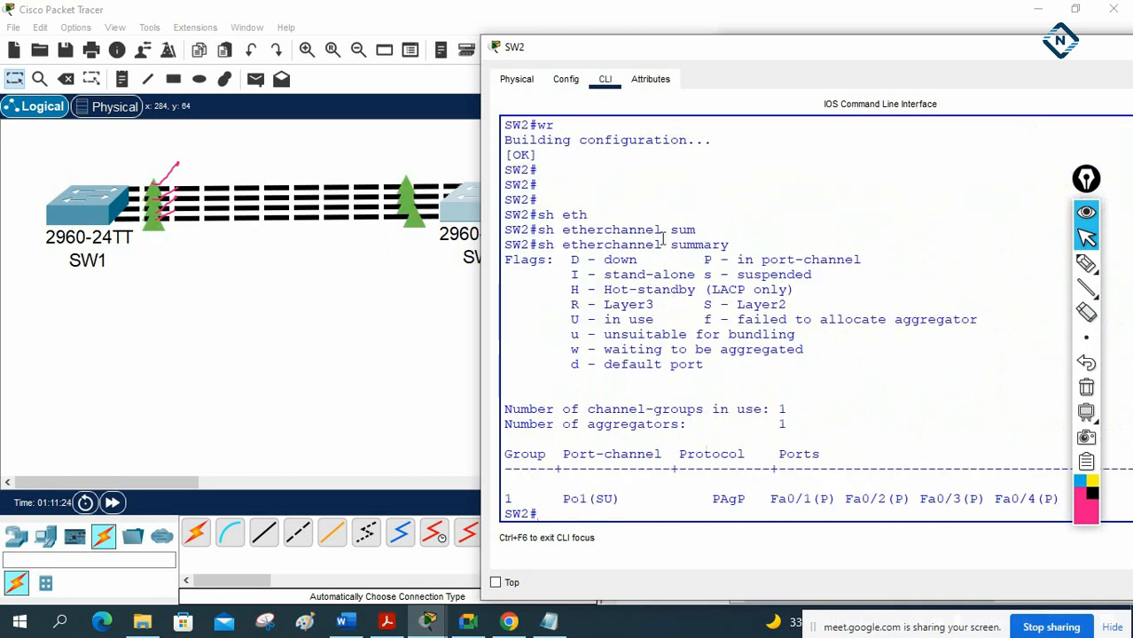
pyautogui.moveTo(653, 50); pyautogui.dragTo(528, 39)
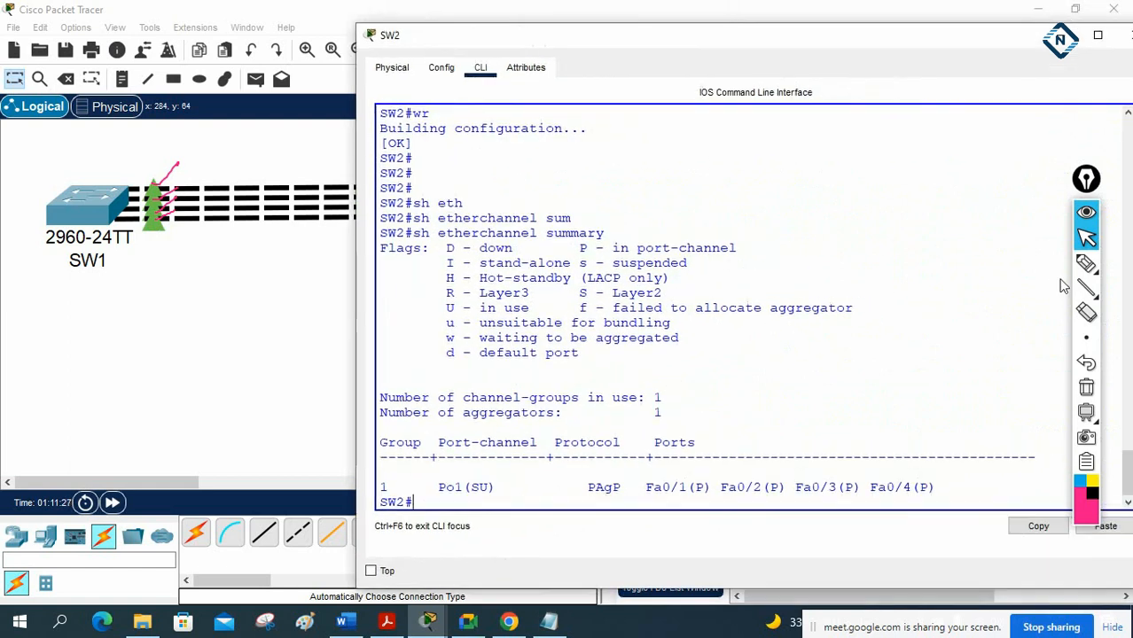
# - With the annotation pen, mark the SW2 prompt, group 1 and Po1(SU), then the matching "S - Layer2" and "U - in use" flags
pyautogui.click(1087, 263)
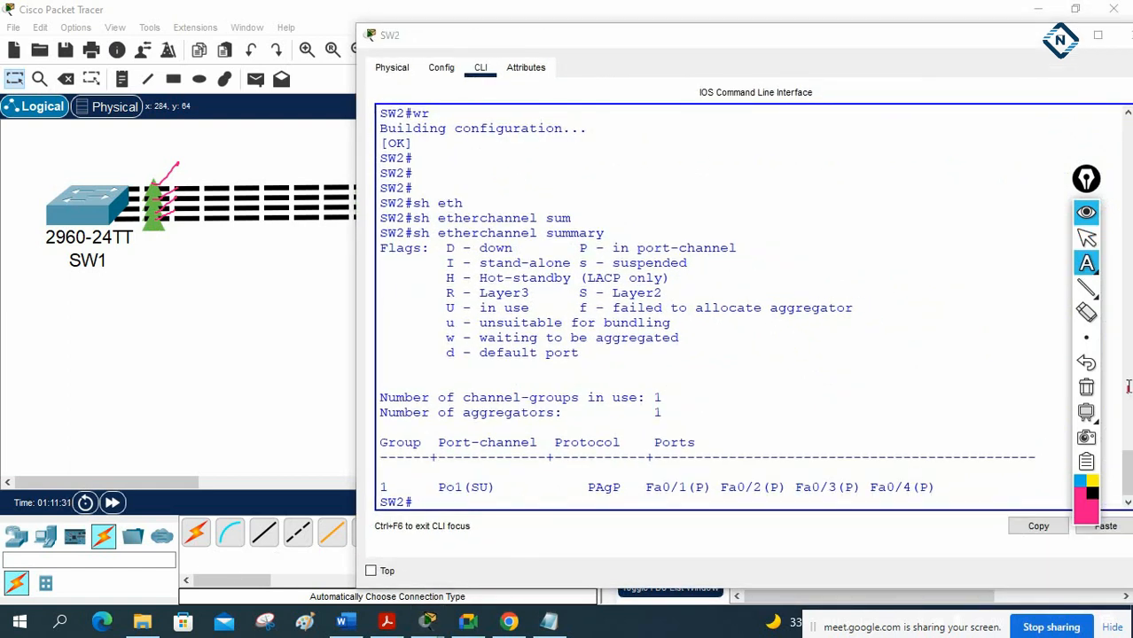
pyautogui.moveTo(1087, 263)
pyautogui.click(1009, 261)
pyautogui.moveTo(410, 507)
pyautogui.mouseDown()
pyautogui.moveTo(390, 491)
pyautogui.moveTo(404, 518)
pyautogui.moveTo(411, 495)
pyautogui.moveTo(455, 494)
pyautogui.moveTo(445, 469)
pyautogui.moveTo(457, 481)
pyautogui.moveTo(385, 481)
pyautogui.moveTo(397, 485)
pyautogui.mouseUp()
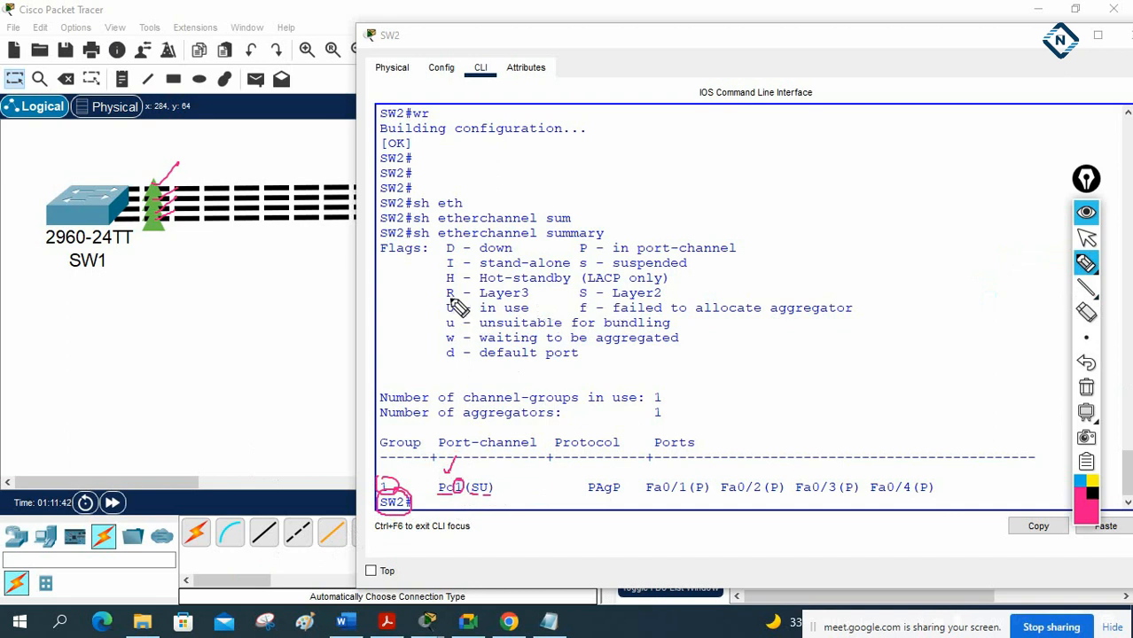
pyautogui.moveTo(578, 302); pyautogui.dragTo(667, 302)
pyautogui.moveTo(749, 253)
pyautogui.mouseDown()
pyautogui.moveTo(759, 276)
pyautogui.moveTo(673, 295)
pyautogui.mouseUp()
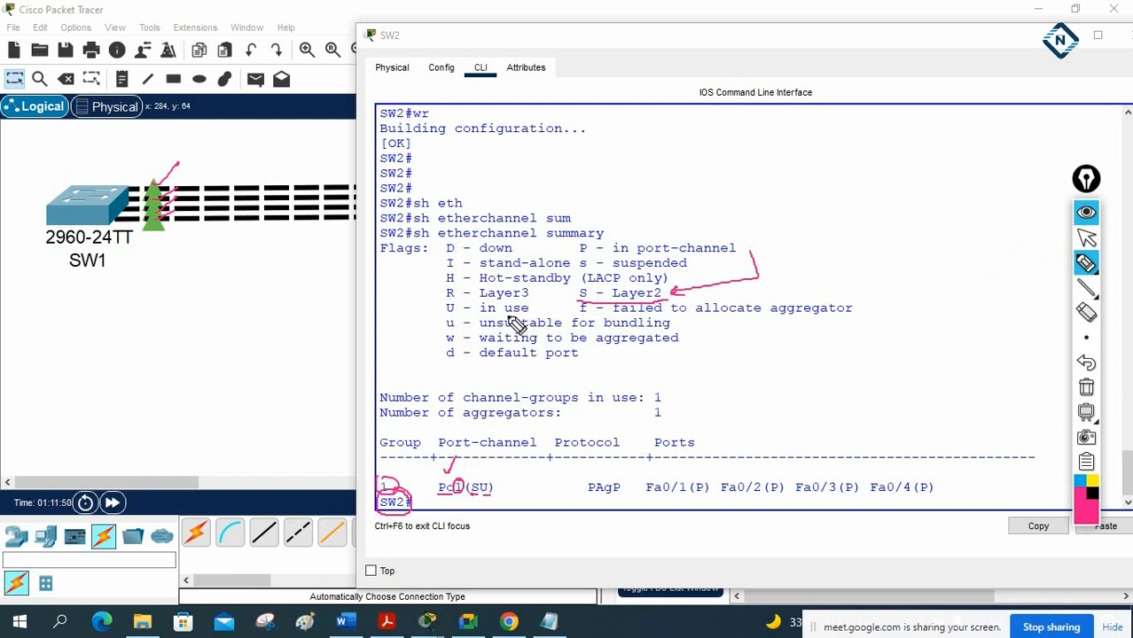
pyautogui.moveTo(479, 314); pyautogui.dragTo(513, 316)
pyautogui.moveTo(483, 469); pyautogui.dragTo(494, 461)
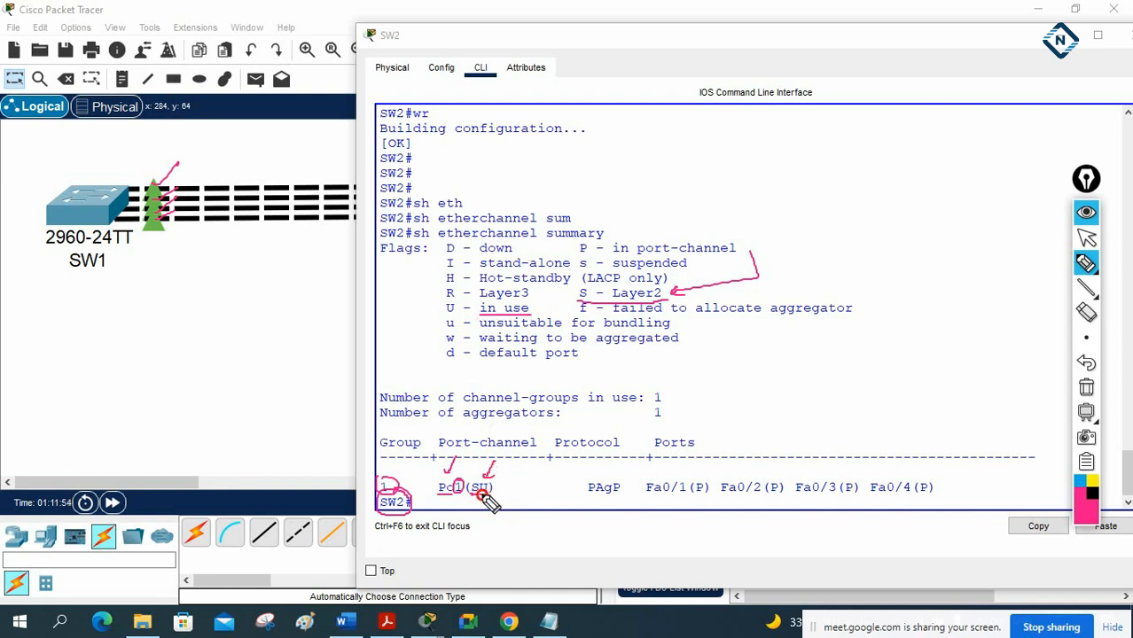
# - Mark the PAgP protocol and the Po1 entry in the SW2 summary, then clear all pen annotations
pyautogui.moveTo(556, 456)
pyautogui.mouseDown()
pyautogui.moveTo(620, 456)
pyautogui.moveTo(597, 474)
pyautogui.mouseUp()
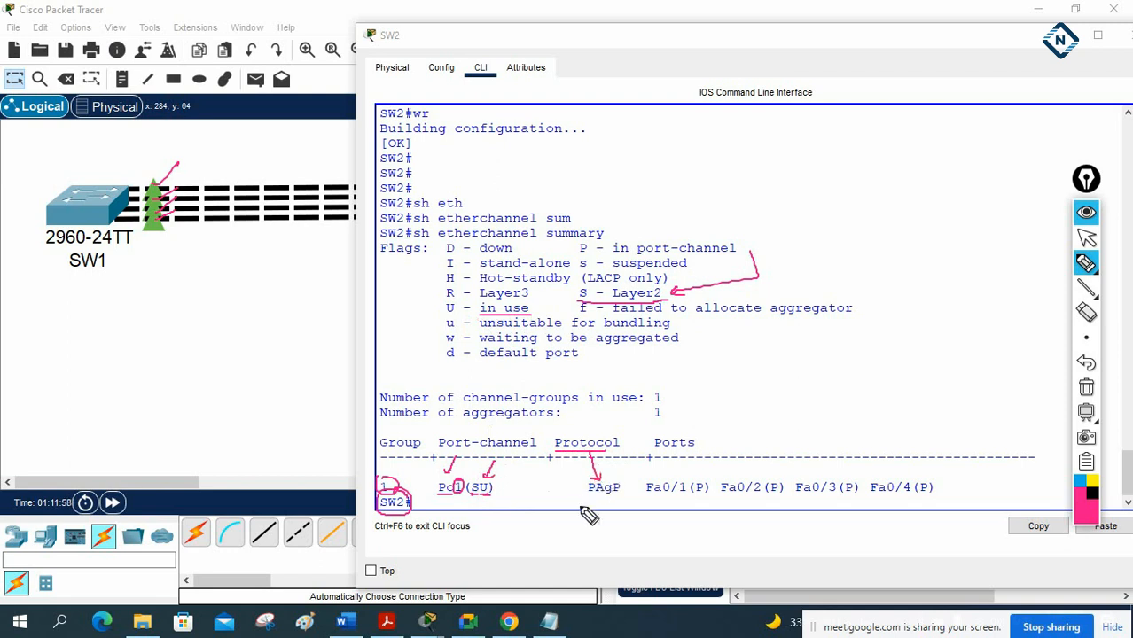
pyautogui.moveTo(492, 468)
pyautogui.mouseDown()
pyautogui.moveTo(433, 483)
pyautogui.moveTo(483, 501)
pyautogui.mouseUp()
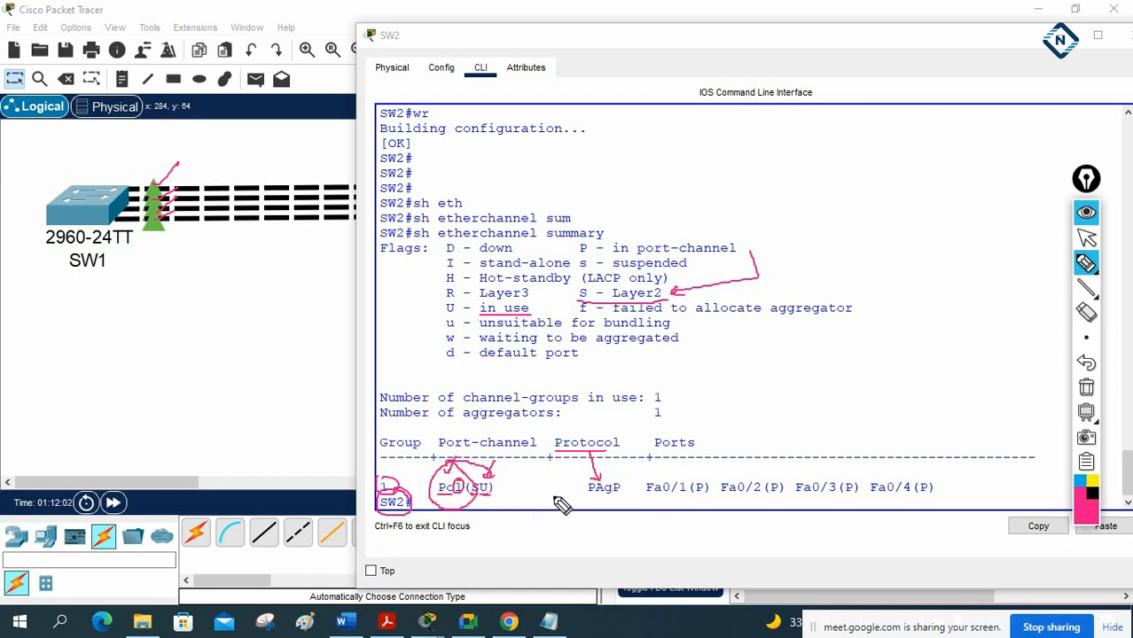
pyautogui.moveTo(414, 446)
pyautogui.mouseDown()
pyautogui.moveTo(428, 465)
pyautogui.moveTo(404, 452)
pyautogui.moveTo(430, 468)
pyautogui.mouseUp()
pyautogui.click(1086, 388)
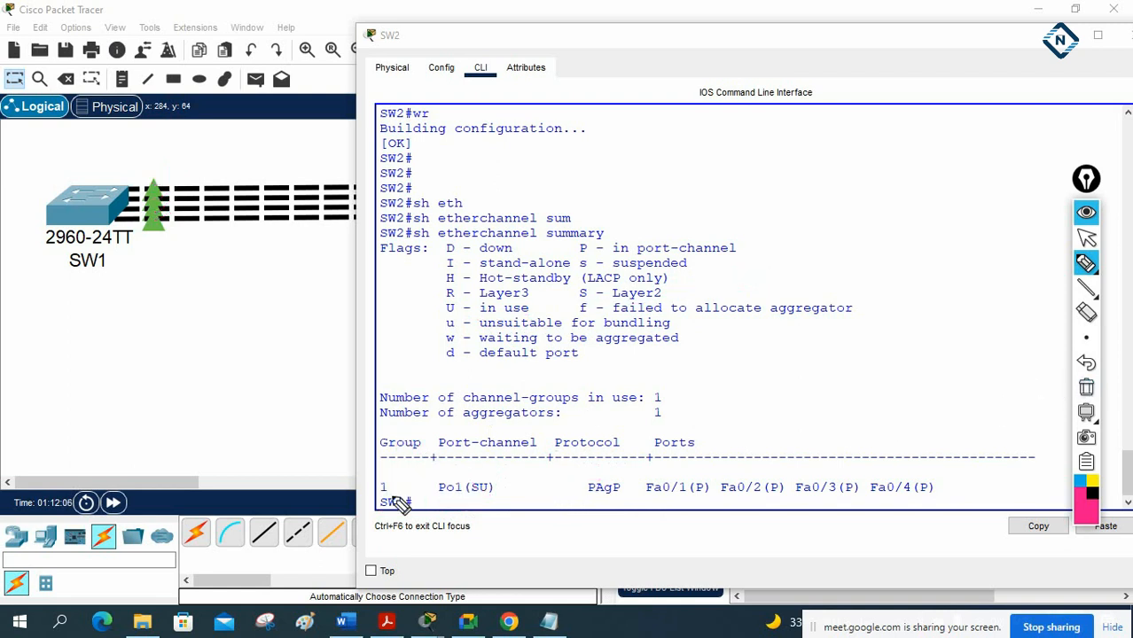
# - Circle Po1 and ports Fa0/1 to Fa0/4 in the SW2 summary, tick each port, then clear the annotations
pyautogui.moveTo(461, 479)
pyautogui.mouseDown()
pyautogui.moveTo(435, 478)
pyautogui.moveTo(443, 499)
pyautogui.moveTo(474, 488)
pyautogui.moveTo(479, 499)
pyautogui.moveTo(454, 476)
pyautogui.mouseUp()
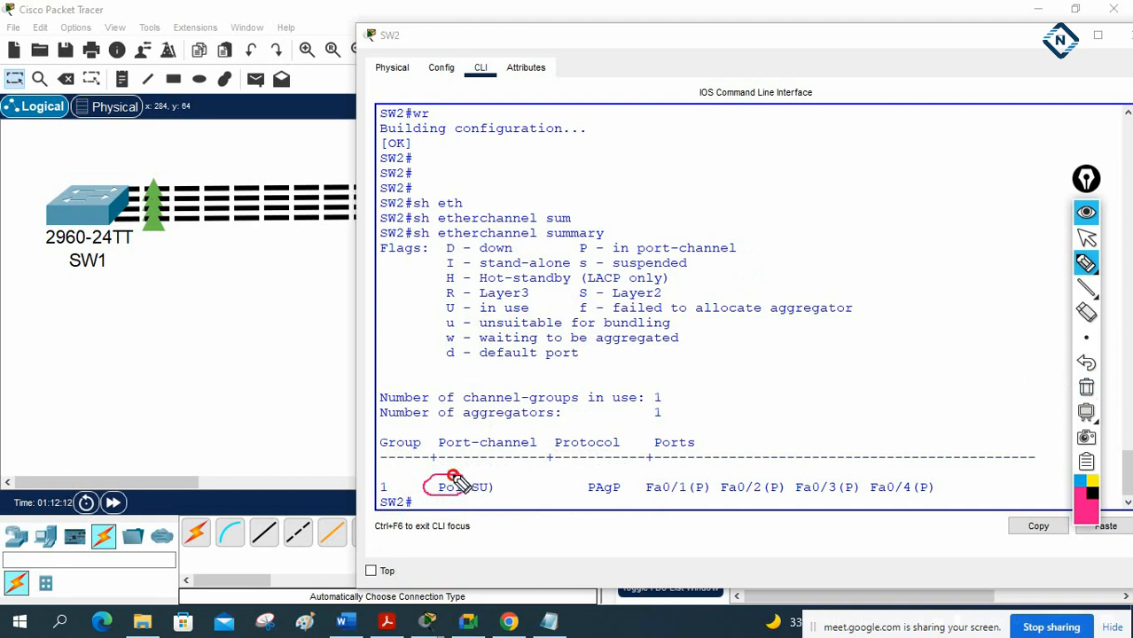
pyautogui.moveTo(703, 475)
pyautogui.mouseDown()
pyautogui.moveTo(647, 472)
pyautogui.moveTo(671, 501)
pyautogui.moveTo(708, 477)
pyautogui.moveTo(768, 503)
pyautogui.moveTo(767, 473)
pyautogui.moveTo(736, 471)
pyautogui.mouseUp()
pyautogui.moveTo(839, 469)
pyautogui.mouseDown()
pyautogui.moveTo(797, 499)
pyautogui.moveTo(857, 488)
pyautogui.moveTo(837, 468)
pyautogui.mouseUp()
pyautogui.moveTo(882, 469)
pyautogui.mouseDown()
pyautogui.moveTo(910, 502)
pyautogui.moveTo(905, 470)
pyautogui.mouseUp()
pyautogui.moveTo(684, 460)
pyautogui.mouseDown()
pyautogui.moveTo(705, 448)
pyautogui.moveTo(768, 449)
pyautogui.mouseUp()
pyautogui.moveTo(837, 465); pyautogui.dragTo(863, 447)
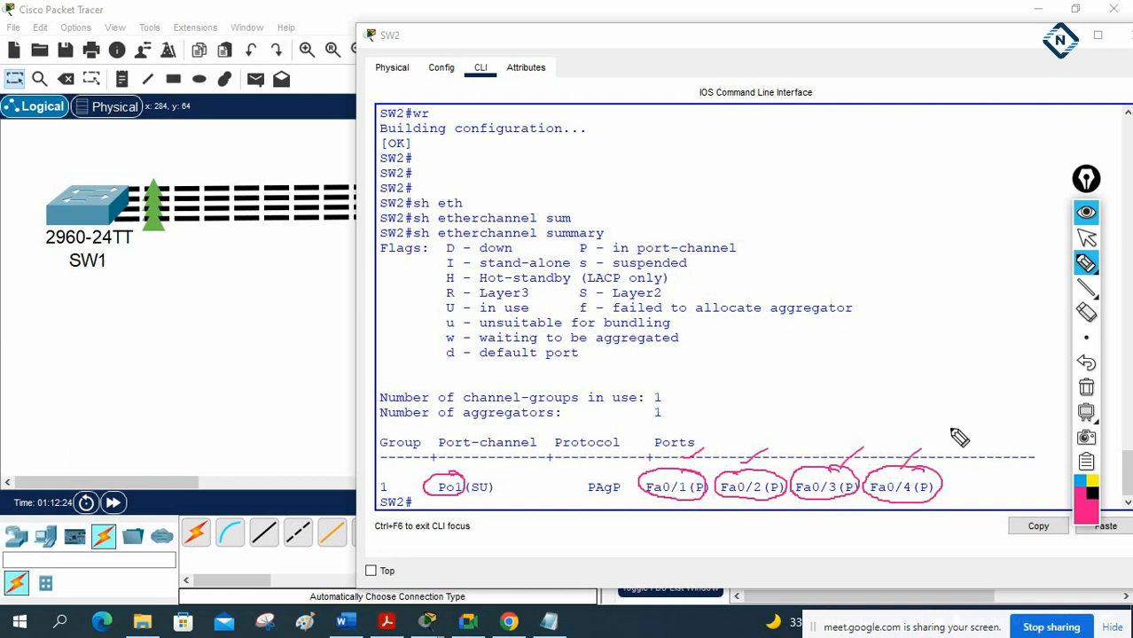
pyautogui.click(1085, 387)
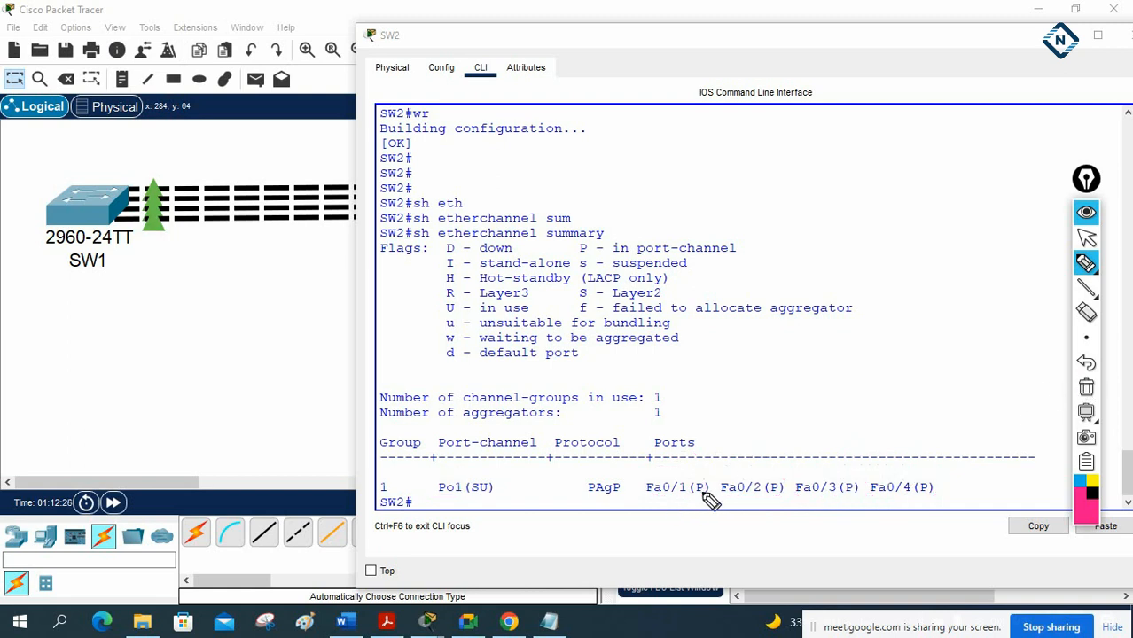
# - Mark the ports' P flags in the SW2 summary and underline "P - in port-channel", "s" and "I - stand-alone" in the legend
pyautogui.moveTo(703, 498)
pyautogui.mouseDown()
pyautogui.moveTo(702, 480)
pyautogui.moveTo(708, 498)
pyautogui.mouseUp()
pyautogui.moveTo(576, 257)
pyautogui.mouseDown()
pyautogui.moveTo(745, 257)
pyautogui.moveTo(768, 238)
pyautogui.mouseUp()
pyautogui.moveTo(768, 494); pyautogui.dragTo(785, 495)
pyautogui.moveTo(853, 495); pyautogui.dragTo(925, 498)
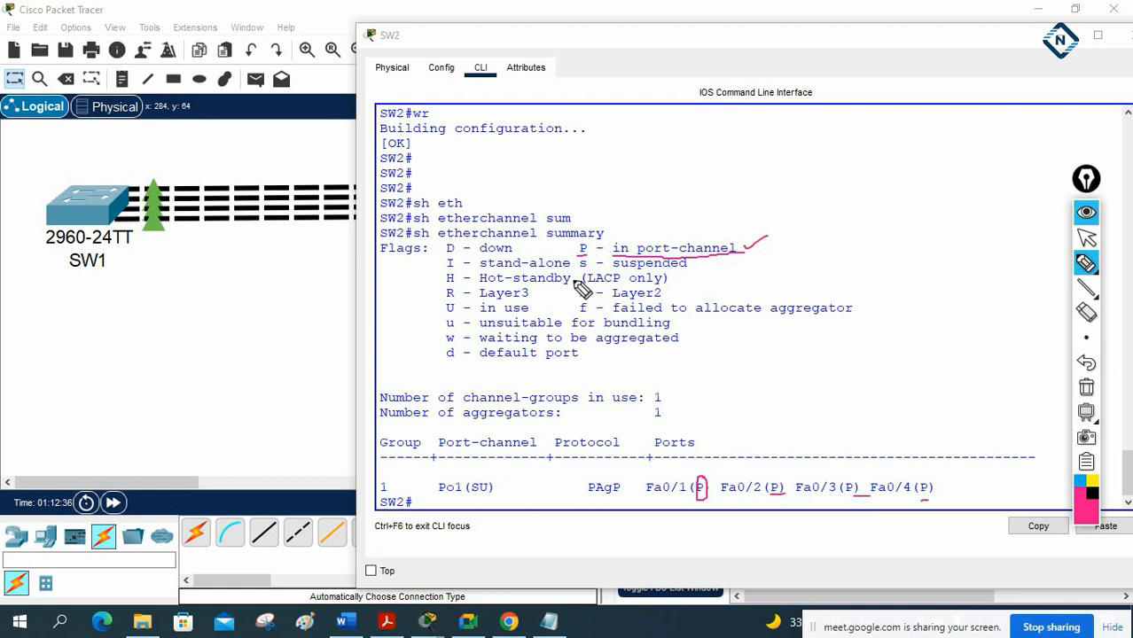
pyautogui.moveTo(578, 268); pyautogui.dragTo(589, 268)
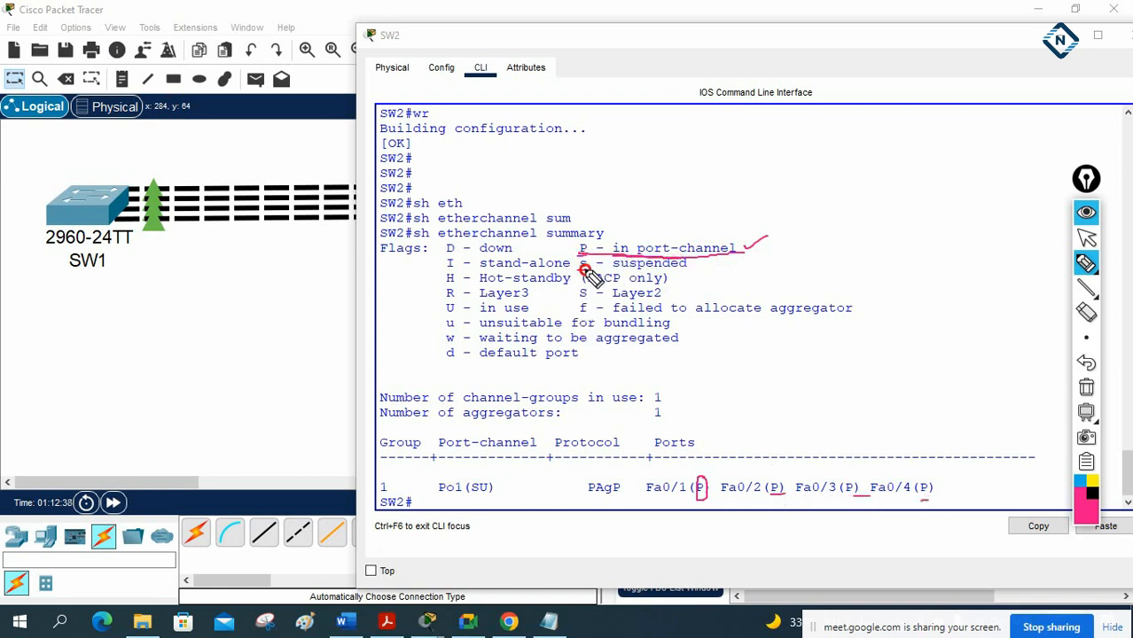
pyautogui.moveTo(445, 269); pyautogui.dragTo(572, 270)
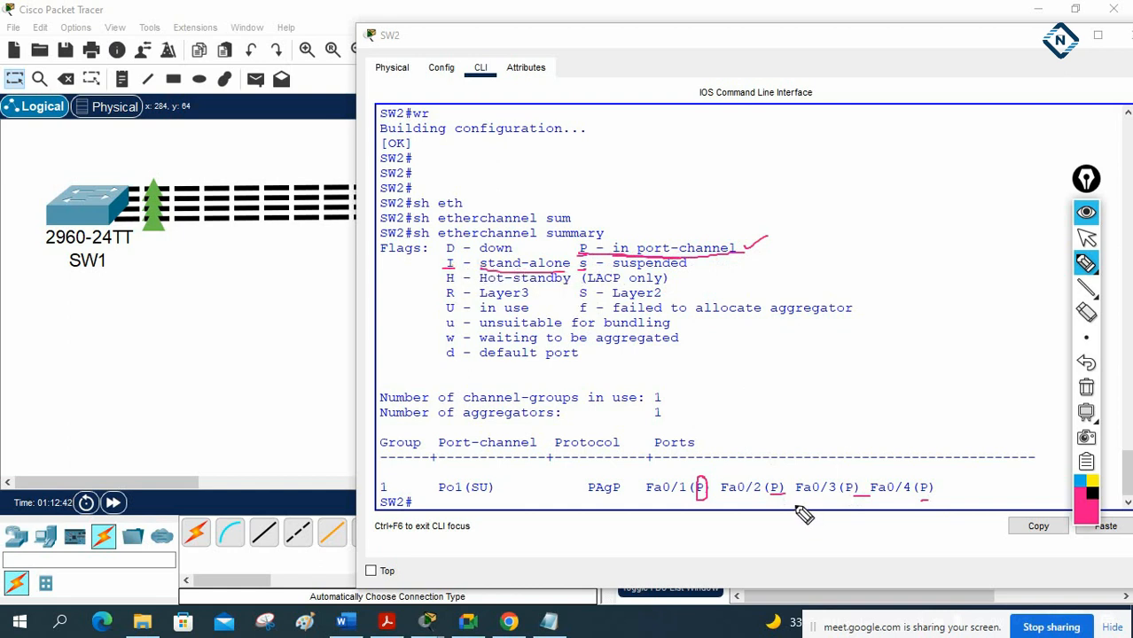
# - Draw an arrow to SW1, underline its label and link it to the stand-alone flag, then clear the annotations
pyautogui.moveTo(139, 140); pyautogui.dragTo(119, 166)
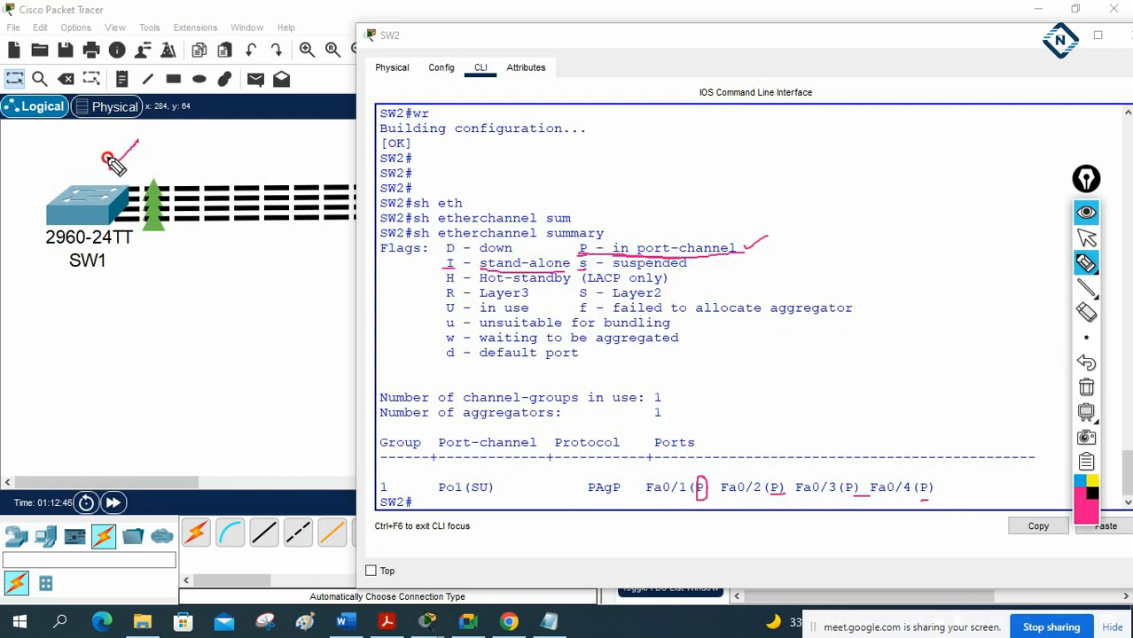
pyautogui.moveTo(80, 278); pyautogui.dragTo(106, 277)
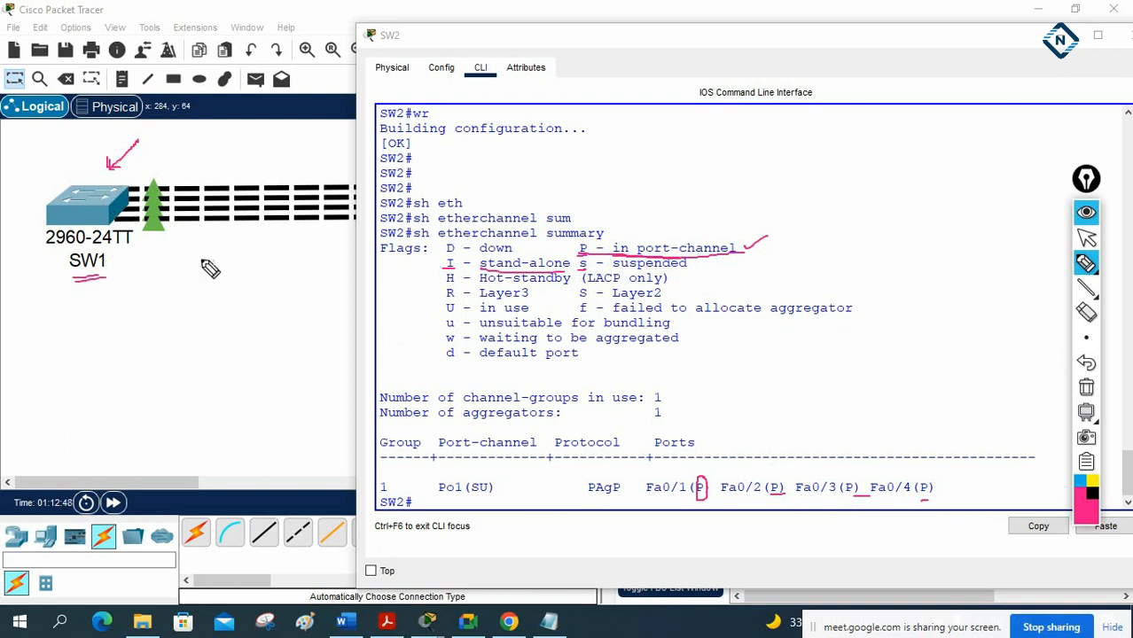
pyautogui.moveTo(456, 277)
pyautogui.mouseDown()
pyautogui.moveTo(452, 266)
pyautogui.moveTo(123, 202)
pyautogui.moveTo(134, 209)
pyautogui.mouseUp()
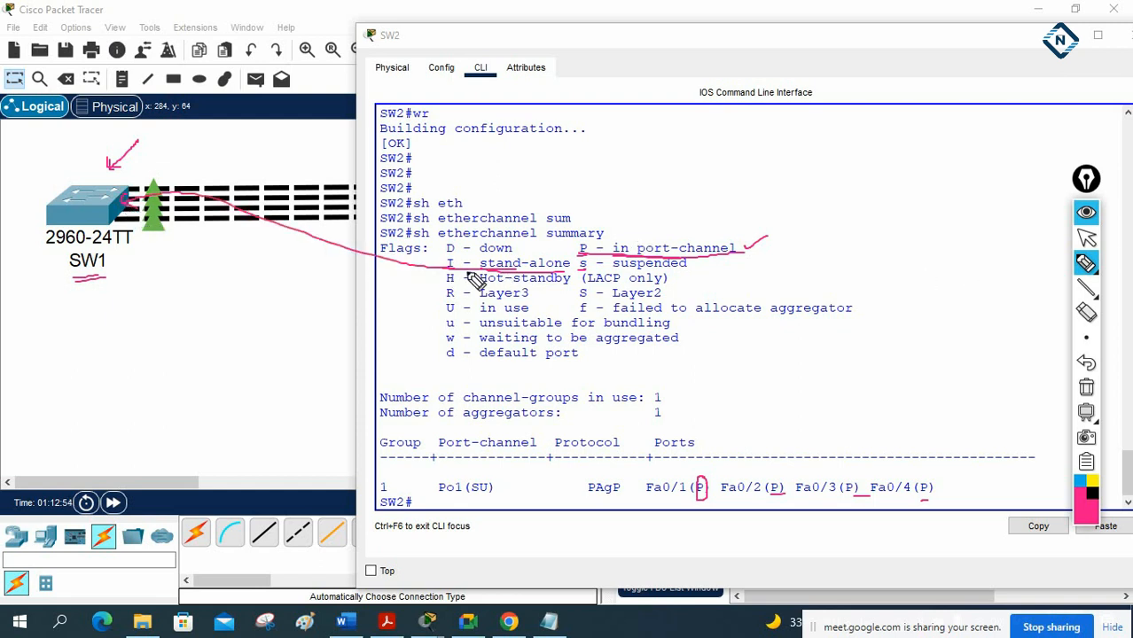
pyautogui.click(1086, 387)
# - Return to the normal pointer and save SW2's configuration again with "wr"
pyautogui.click(1086, 238)
pyautogui.click(702, 333)
pyautogui.write('wr')
pyautogui.press('Return')
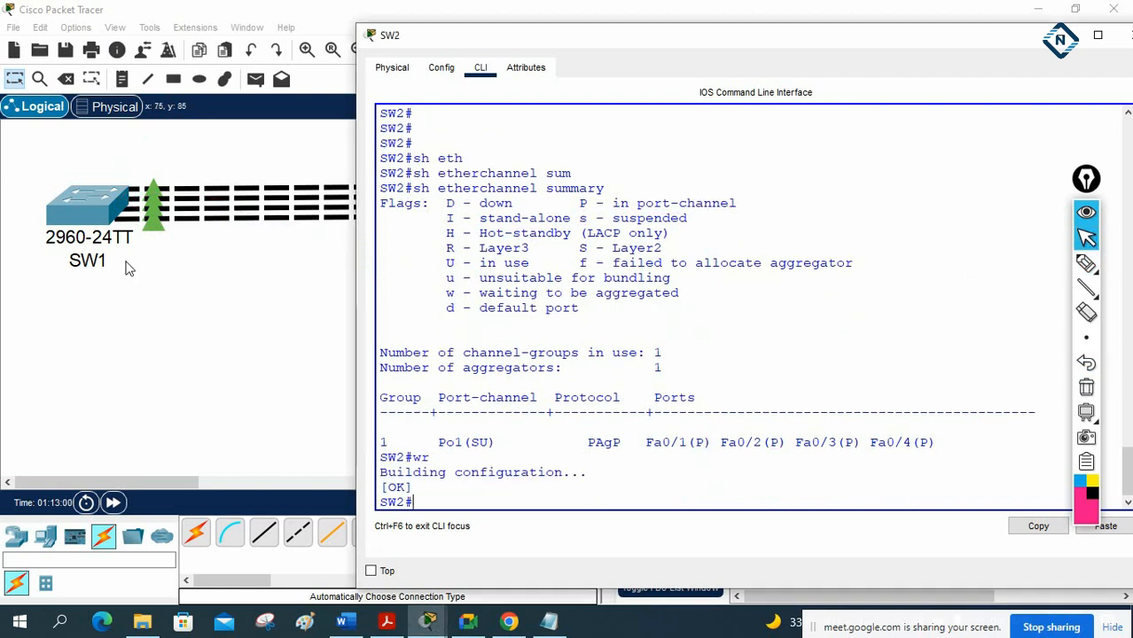
# - Open SW1's command line and run "sh etherchannel summary"
pyautogui.click(71, 203)
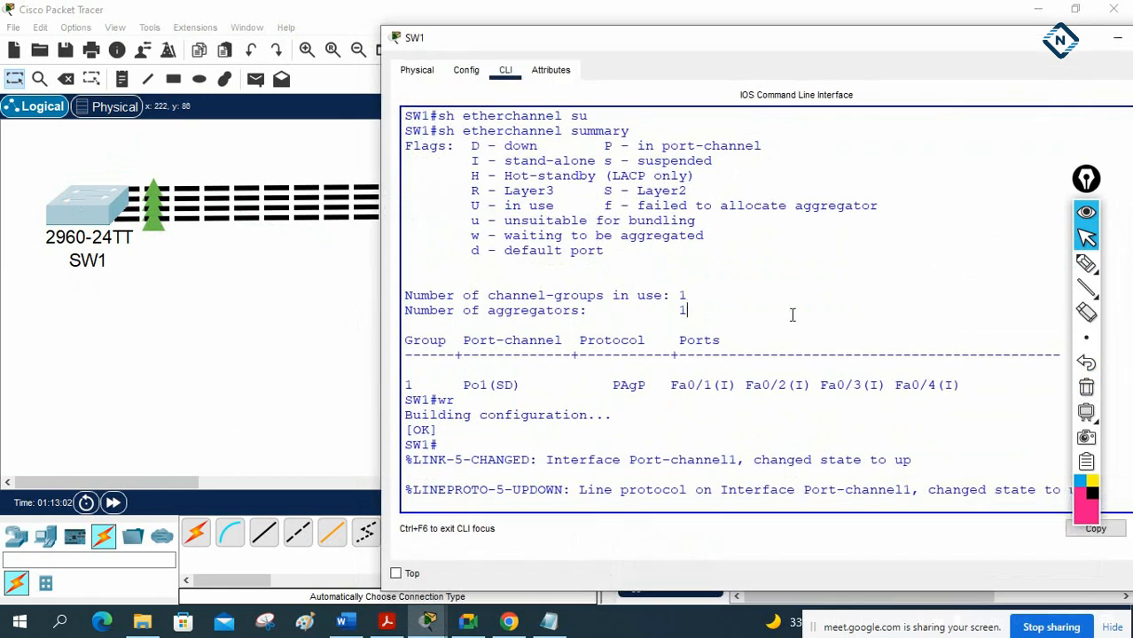
pyautogui.press('Return')
pyautogui.press('Return')
pyautogui.press('Return')
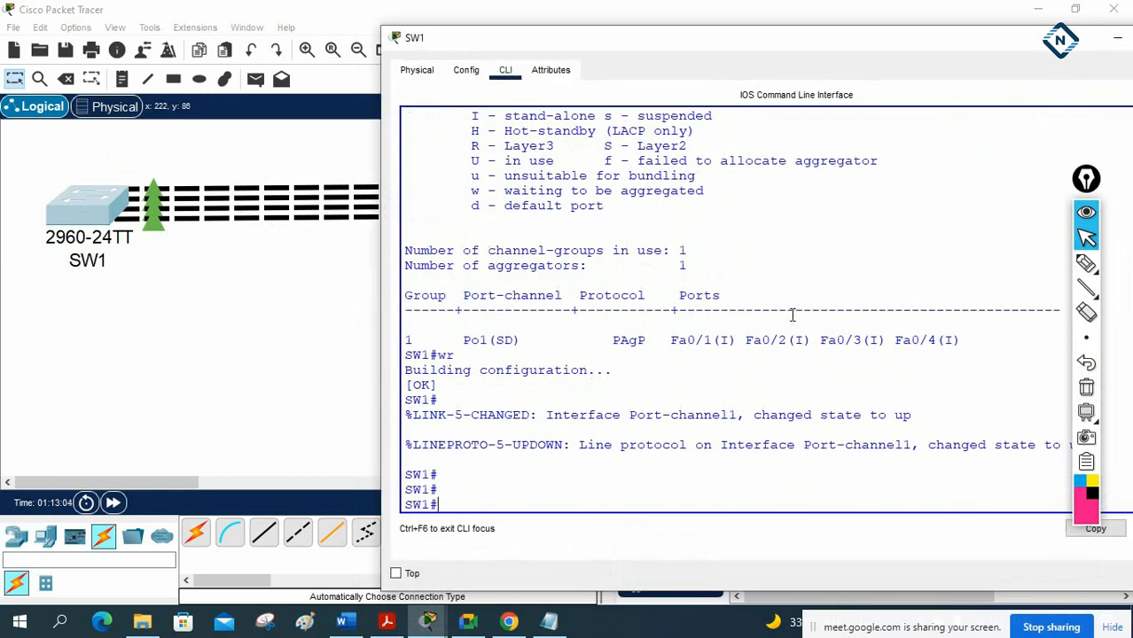
pyautogui.write('sh eth')
pyautogui.press('Tab')
pyautogui.write('su')
pyautogui.press('Tab')
pyautogui.press('Return')
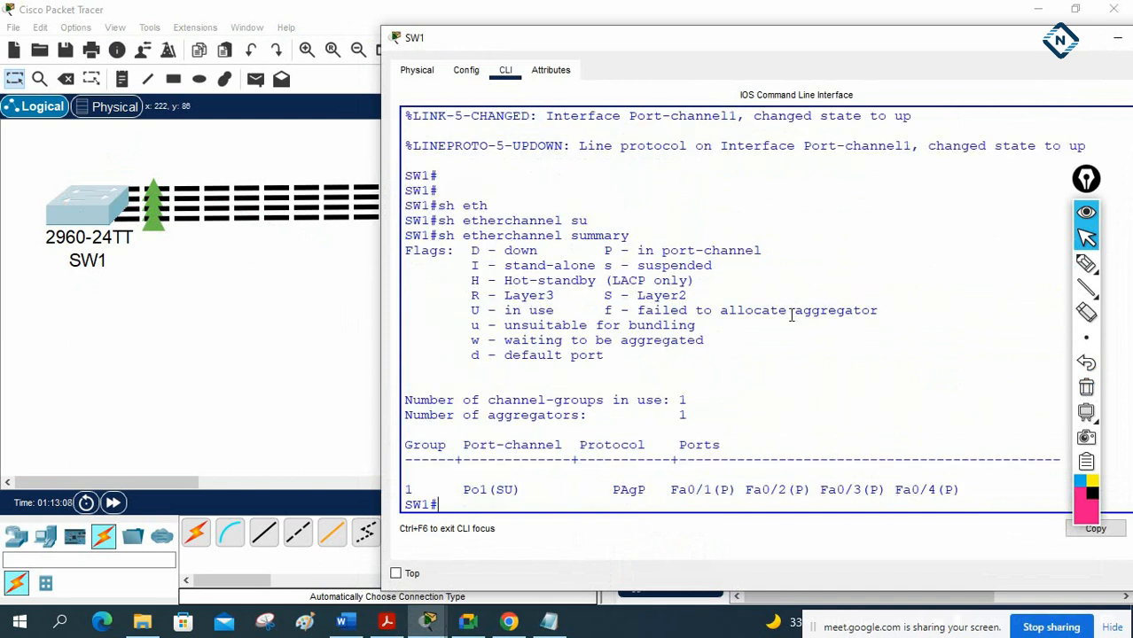
# - Highlight Po1's SU status and the four ports' P flags in the SW1 summary, along with their meanings in the flags legend
pyautogui.moveTo(525, 485); pyautogui.dragTo(496, 490)
pyautogui.moveTo(597, 296); pyautogui.dragTo(709, 293)
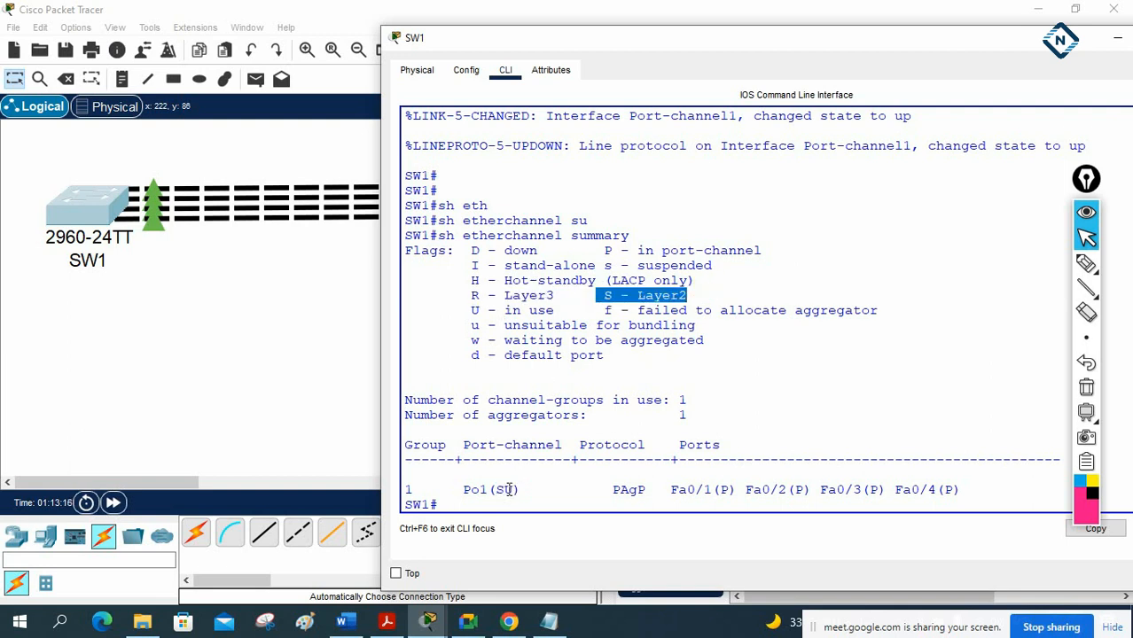
pyautogui.moveTo(506, 489); pyautogui.dragTo(515, 489)
pyautogui.moveTo(470, 310); pyautogui.dragTo(557, 305)
pyautogui.moveTo(611, 489); pyautogui.dragTo(961, 489)
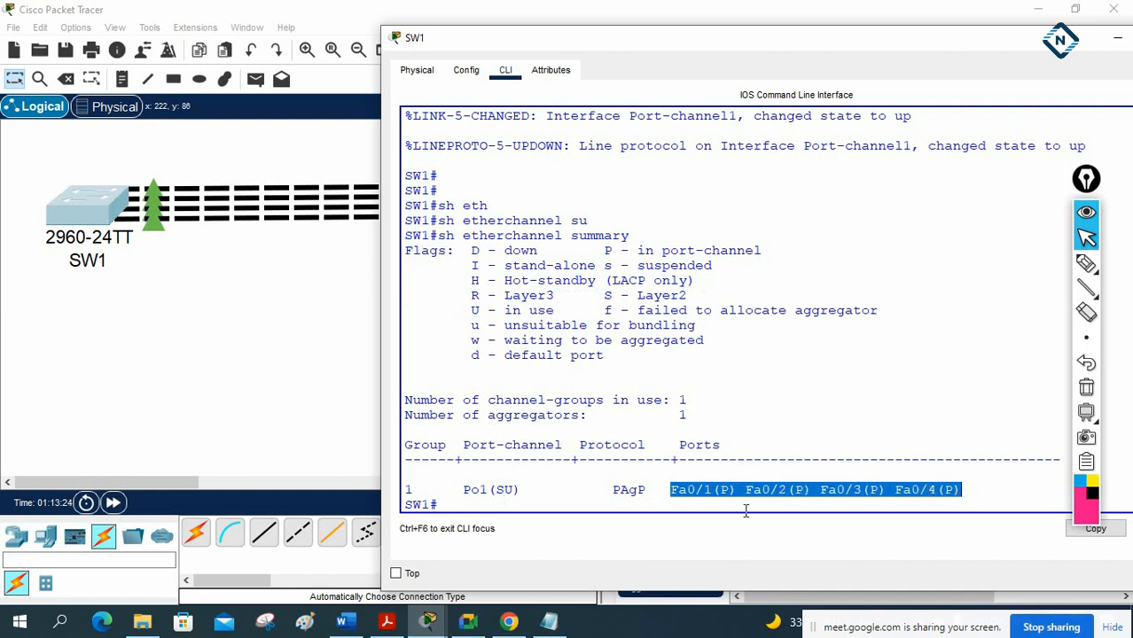
pyautogui.moveTo(718, 489); pyautogui.dragTo(725, 490)
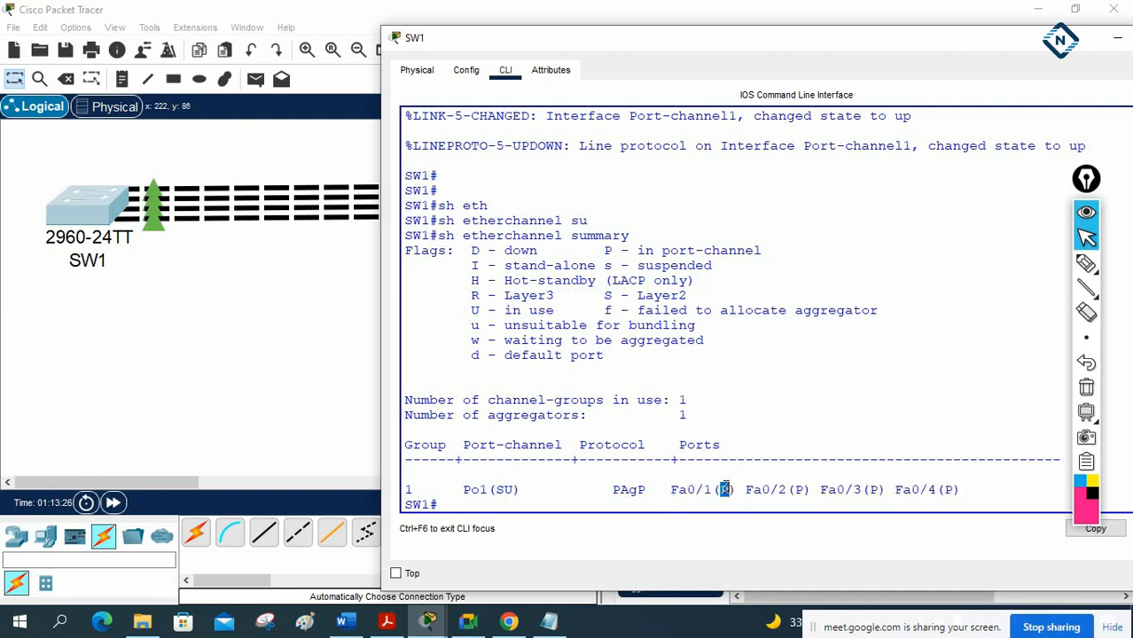
pyautogui.moveTo(605, 250); pyautogui.dragTo(772, 252)
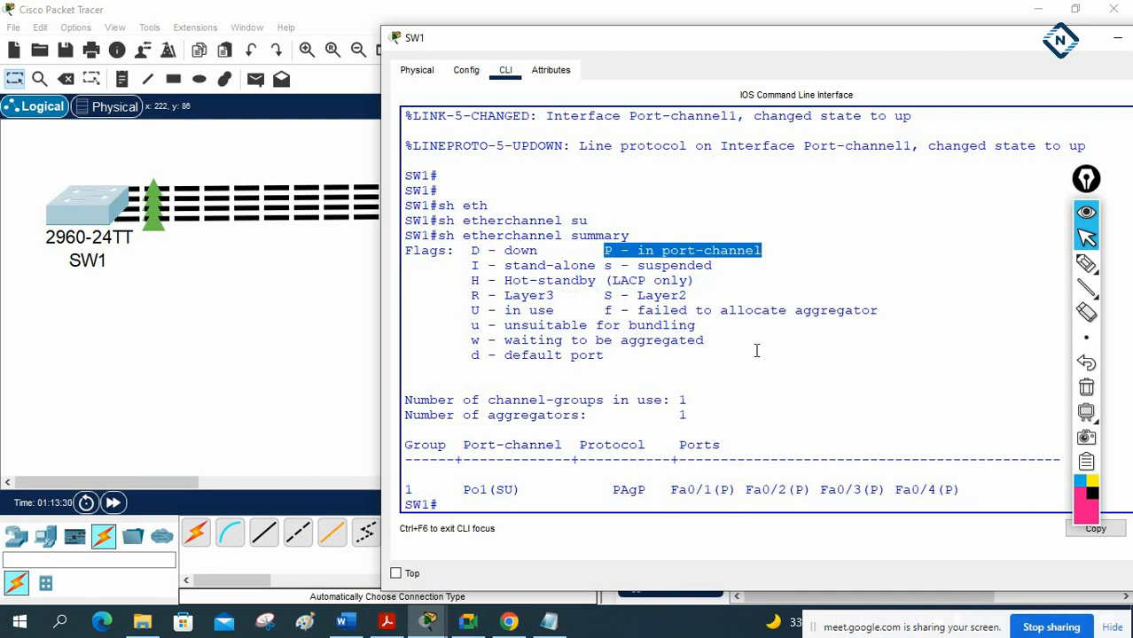
# - Enter configuration mode on SW1 and shut down interface f0/1, the first port-channel member
pyautogui.click(840, 482)
pyautogui.write('config t')
pyautogui.press('Return')
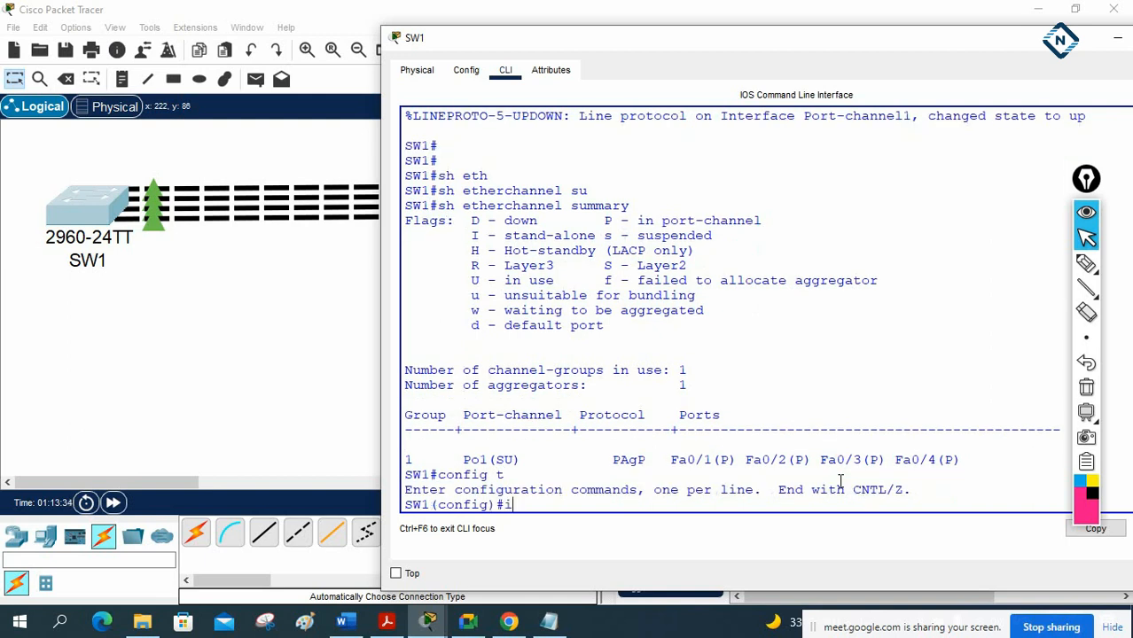
pyautogui.write('int f0/1')
pyautogui.press('Return')
pyautogui.moveTo(670, 444); pyautogui.dragTo(734, 444)
pyautogui.click(734, 445)
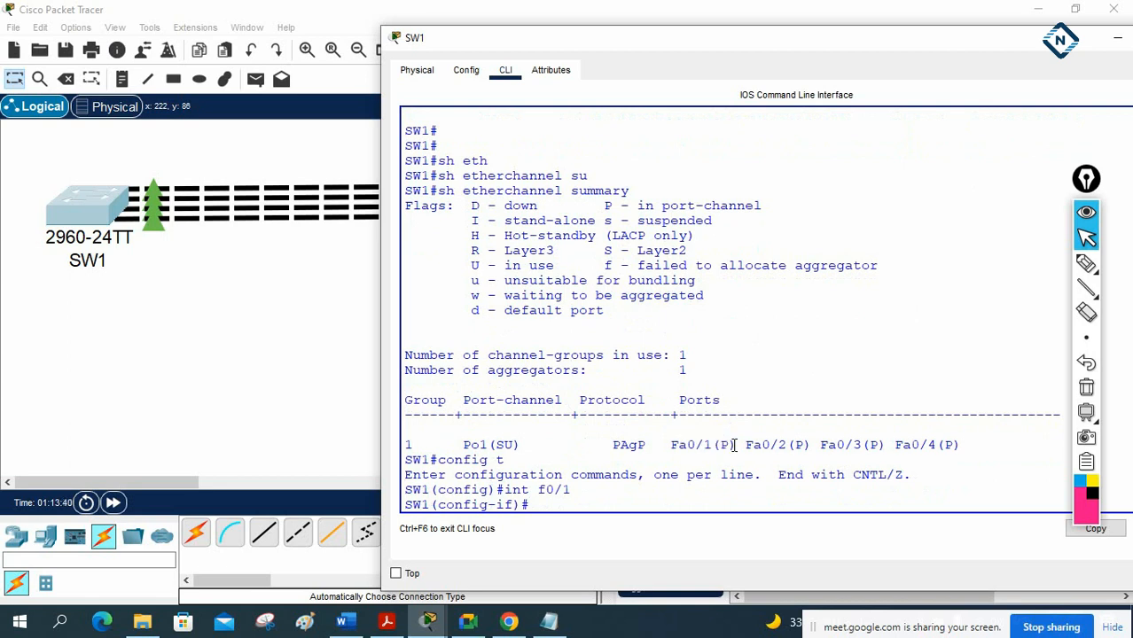
pyautogui.write('sh')
pyautogui.press('Return')
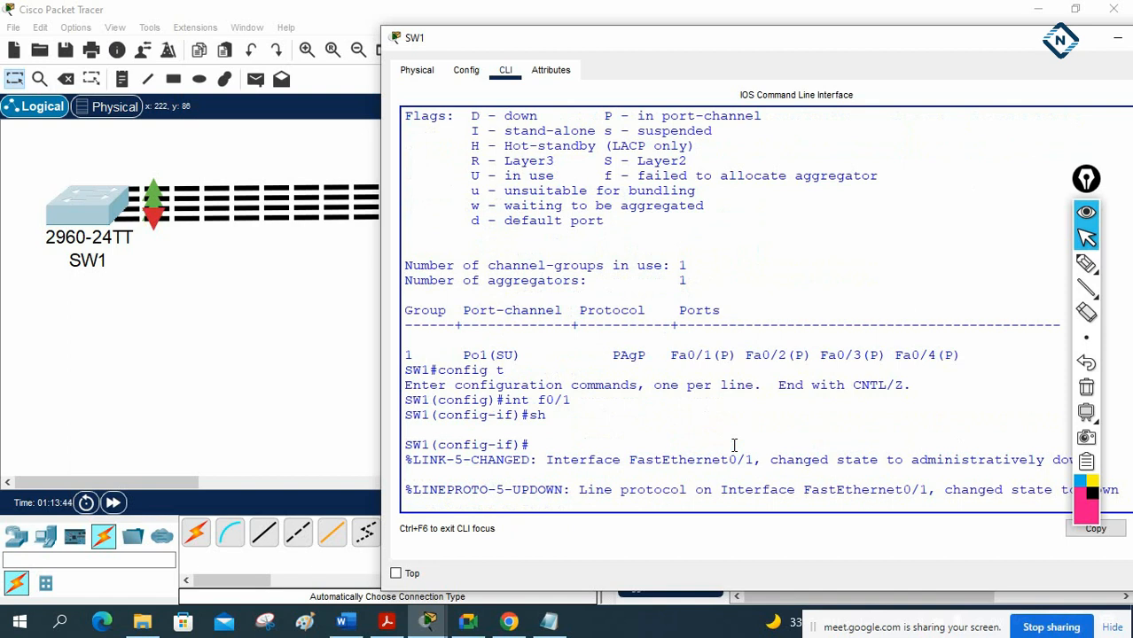
pyautogui.press('Return')
pyautogui.press('Return')
pyautogui.press('Return')
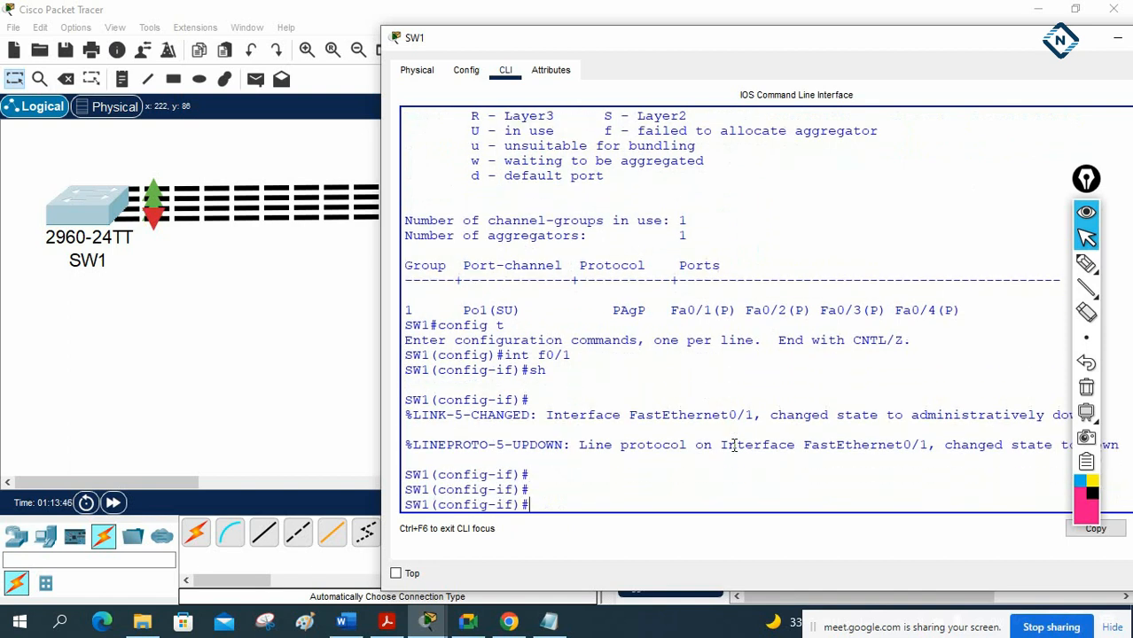
# - Run "do sh eth sum" from SW1's interface configuration mode to check the EtherChannel summary
pyautogui.press('BackSpace')
pyautogui.write('sh eth')
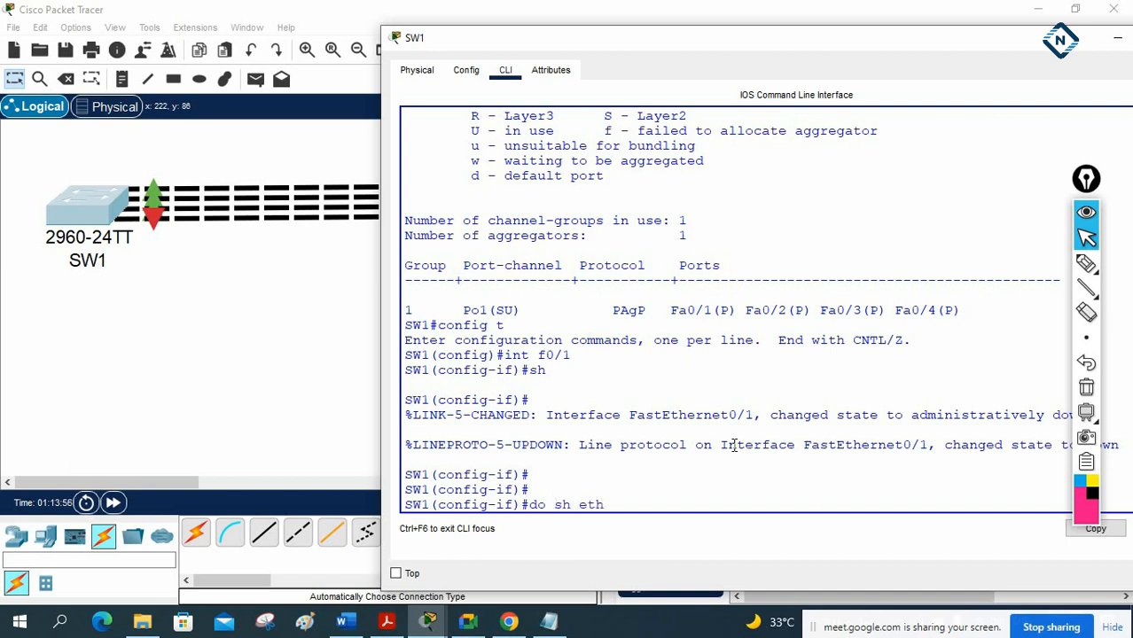
pyautogui.press('Tab')
pyautogui.write('sum')
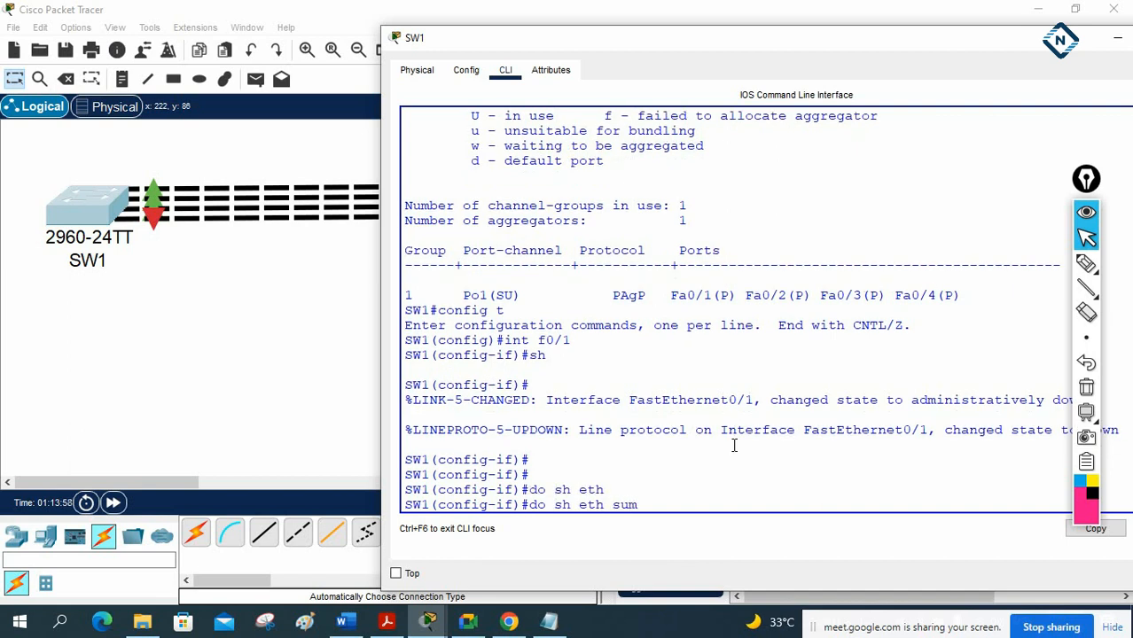
pyautogui.press('Tab')
pyautogui.press('Return')
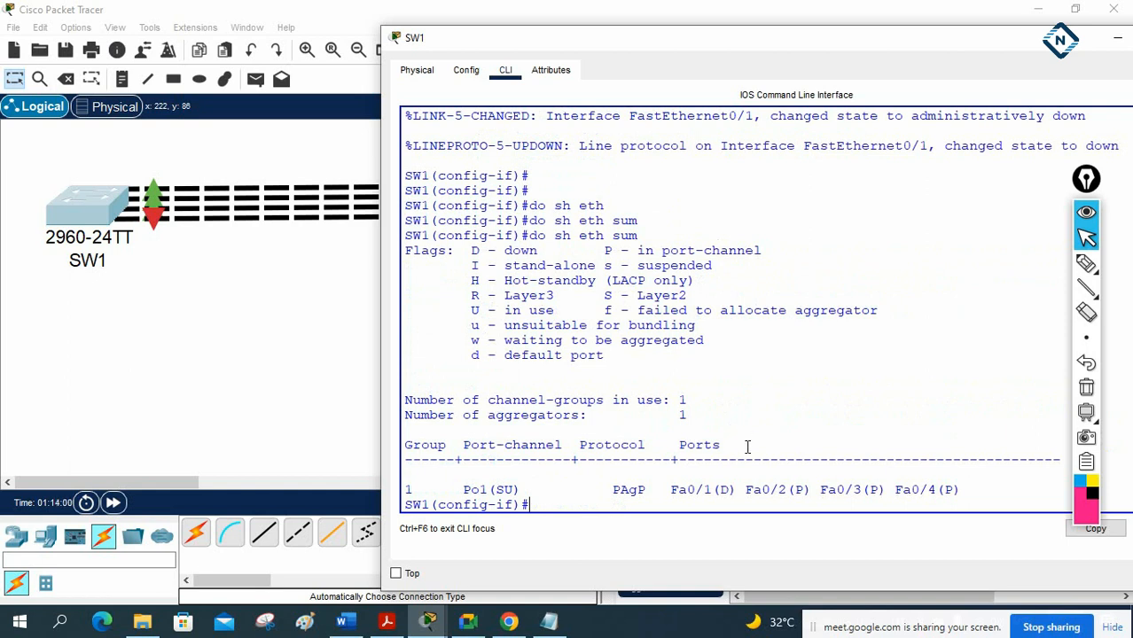
# - Highlight Fa0/1's flag in the summary's ports list and the matching "D - down" entry in the flags legend
pyautogui.moveTo(729, 491); pyautogui.dragTo(722, 494)
pyautogui.click(694, 483)
pyautogui.moveTo(725, 491); pyautogui.dragTo(724, 492)
pyautogui.moveTo(463, 250); pyautogui.dragTo(545, 250)
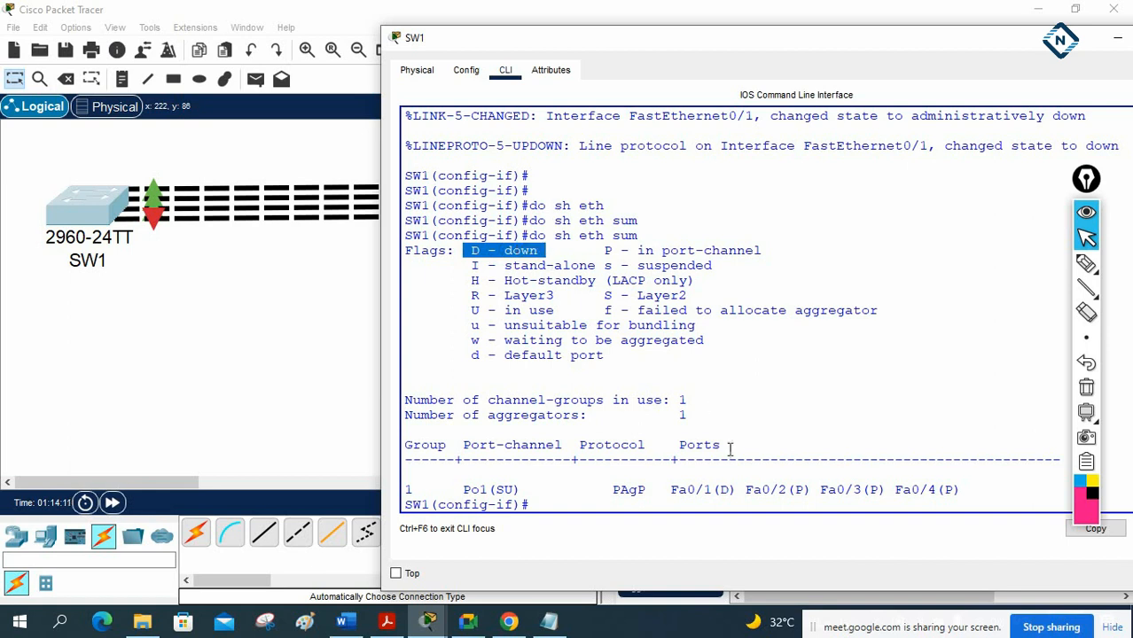
pyautogui.moveTo(661, 490); pyautogui.dragTo(730, 487)
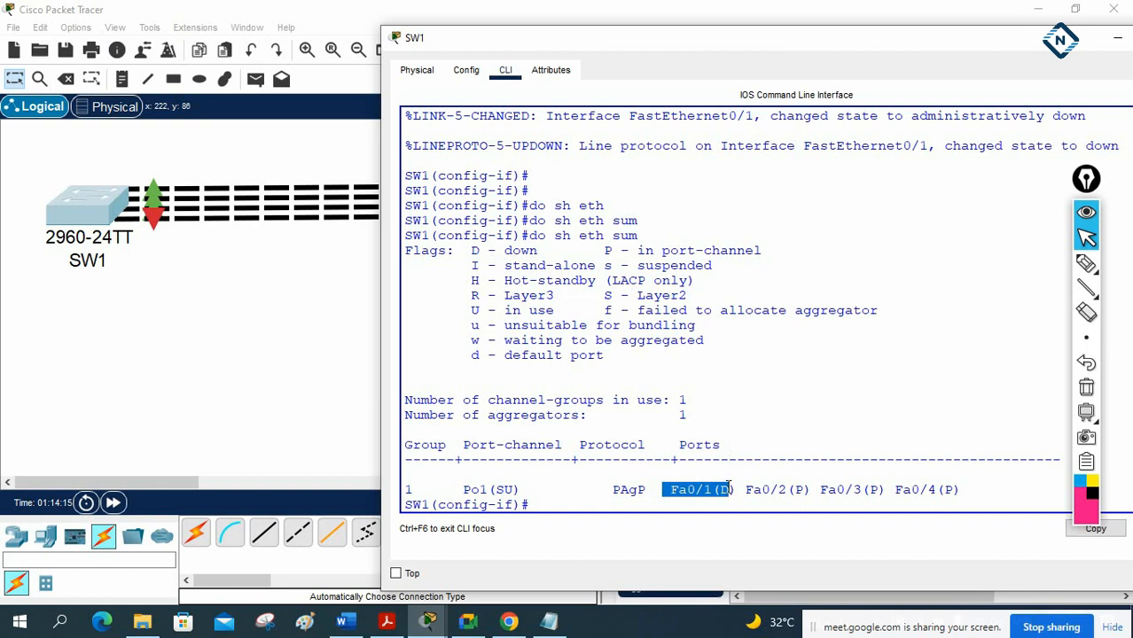
# - Run "do sh ip int br" on SW1 and highlight the FastEthernet0/1 row up to its status
pyautogui.click(728, 486)
pyautogui.write('do sh ip int br')
pyautogui.press('Return')
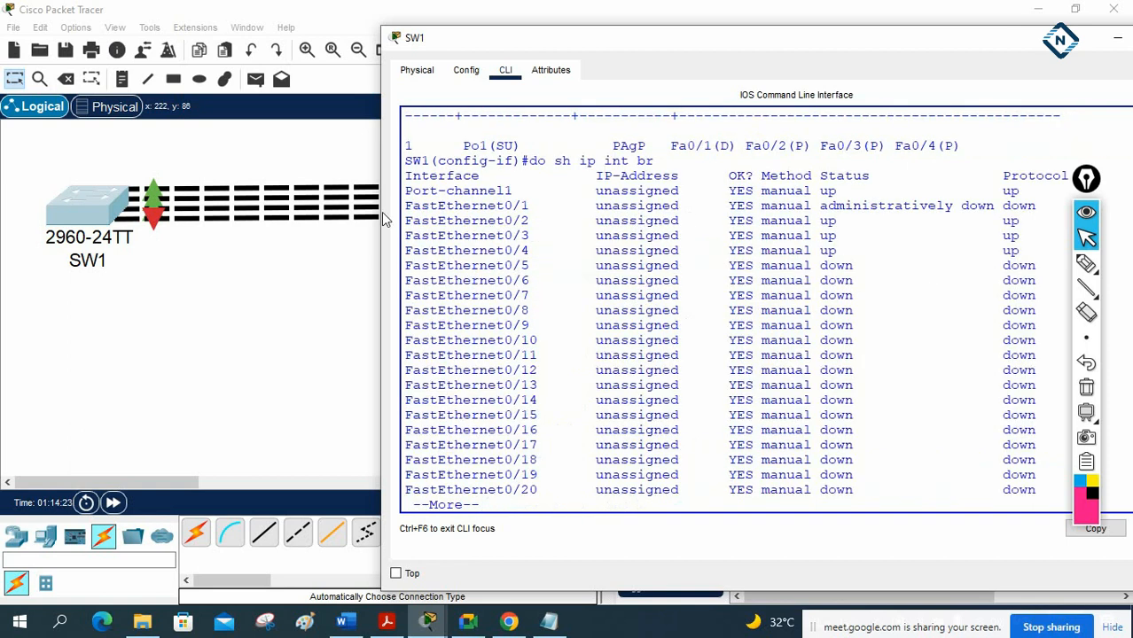
pyautogui.moveTo(407, 202); pyautogui.dragTo(989, 208)
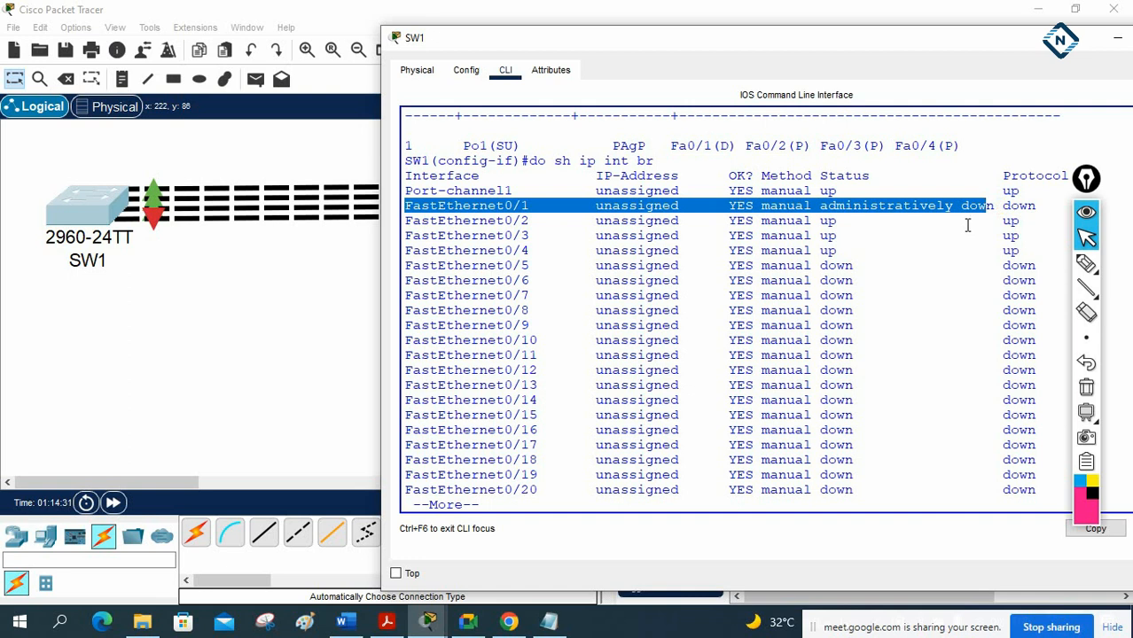
# - Page through the rest of SW1's interface brief listing until the prompt returns
pyautogui.click(968, 225)
pyautogui.press('Return')
pyautogui.press('Return')
pyautogui.press('Return')
pyautogui.press('Return')
pyautogui.press('Return')
pyautogui.press('Return')
pyautogui.press('Return')
pyautogui.press('Return')
pyautogui.press('Return')
pyautogui.press('Return')
pyautogui.press('Return')
pyautogui.press('Return')
pyautogui.press('Return')
pyautogui.press('Return')
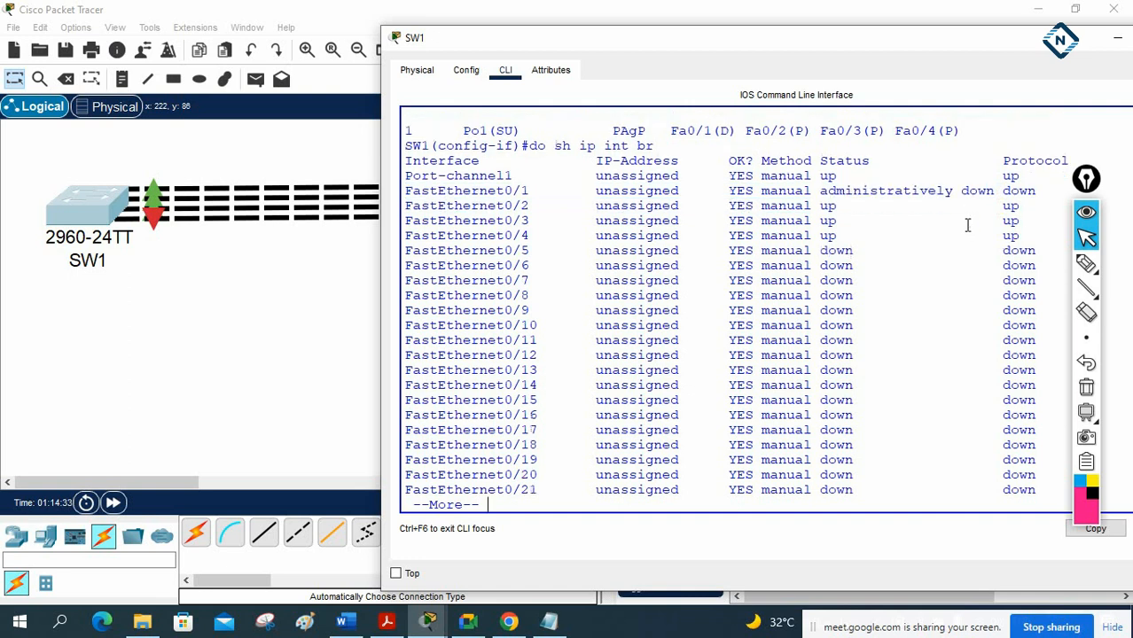
pyautogui.press('Return')
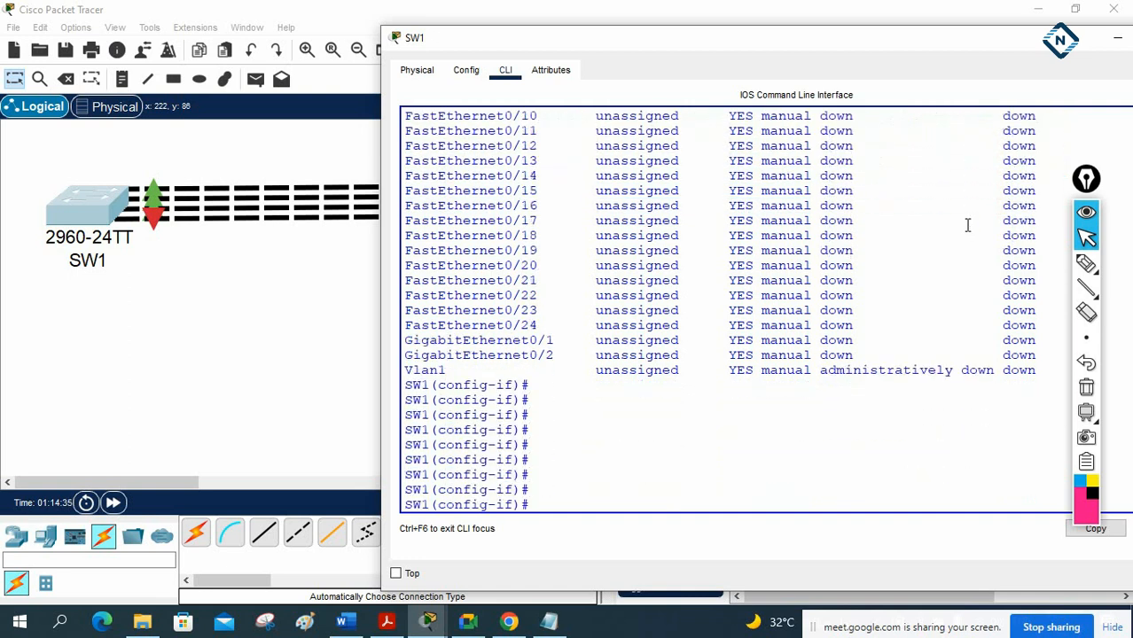
# - Re-enable interface f0/1 with "no sh" and return SW1 to privileged mode
pyautogui.write('no sh')
pyautogui.press('Return')
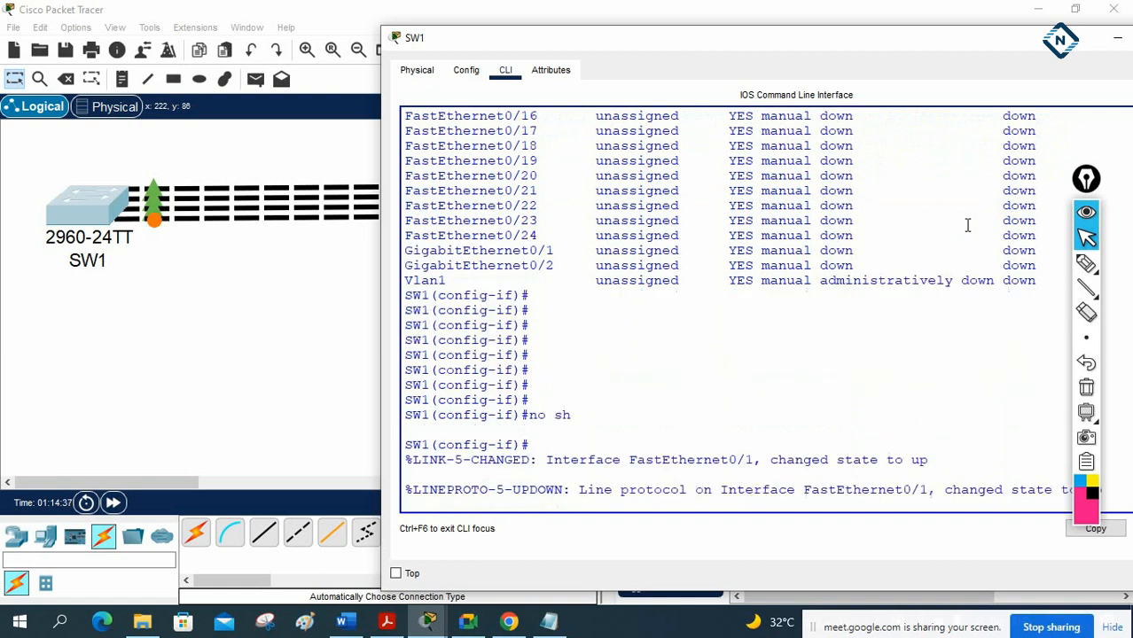
pyautogui.hotkey('ctrl', 'z')
pyautogui.press('Return')
pyautogui.press('Return')
pyautogui.press('Return')
# - Run "sh etherchannel summary" on SW1 and check Fa0/1's flag in the ports list
pyautogui.write('sh eht')
pyautogui.press('Tab')
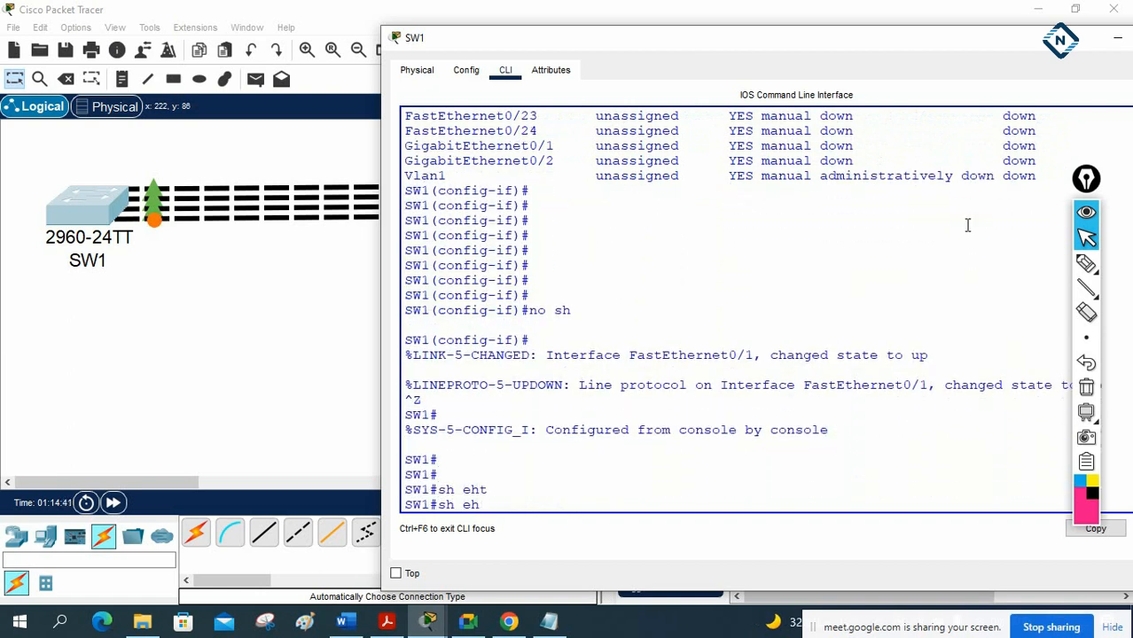
pyautogui.press('BackSpace')
pyautogui.write('ht')
pyautogui.press('Tab')
pyautogui.write('th')
pyautogui.press('Tab')
pyautogui.write('s')
pyautogui.press('Tab')
pyautogui.press('Return')
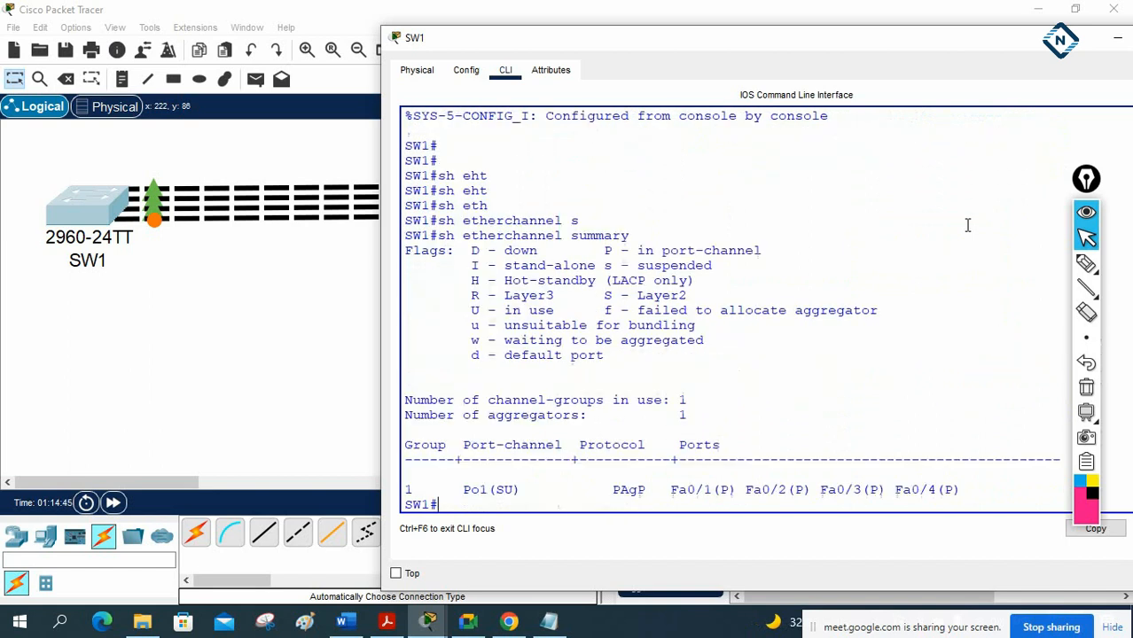
pyautogui.doubleClick(726, 492)
pyautogui.click(729, 496)
# - Run "sh spanning-tree vlan 1" on SW1 to examine the spanning-tree interfaces
pyautogui.press('Return')
pyautogui.press('Return')
pyautogui.write('s')
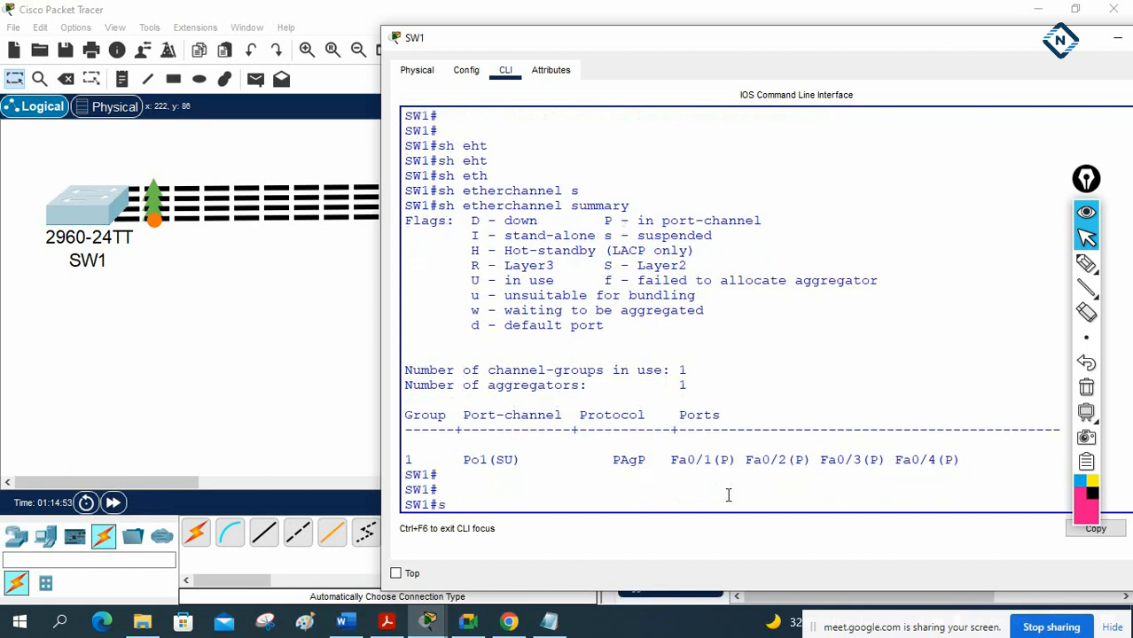
pyautogui.write('h sp')
pyautogui.press('Tab')
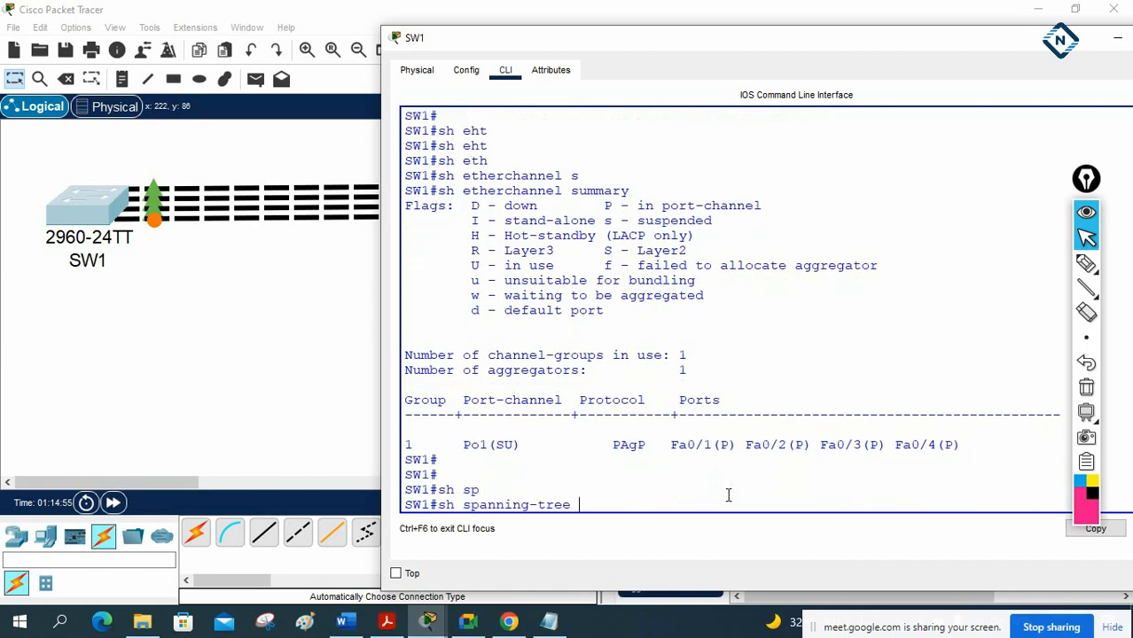
pyautogui.write('vla')
pyautogui.press('Tab')
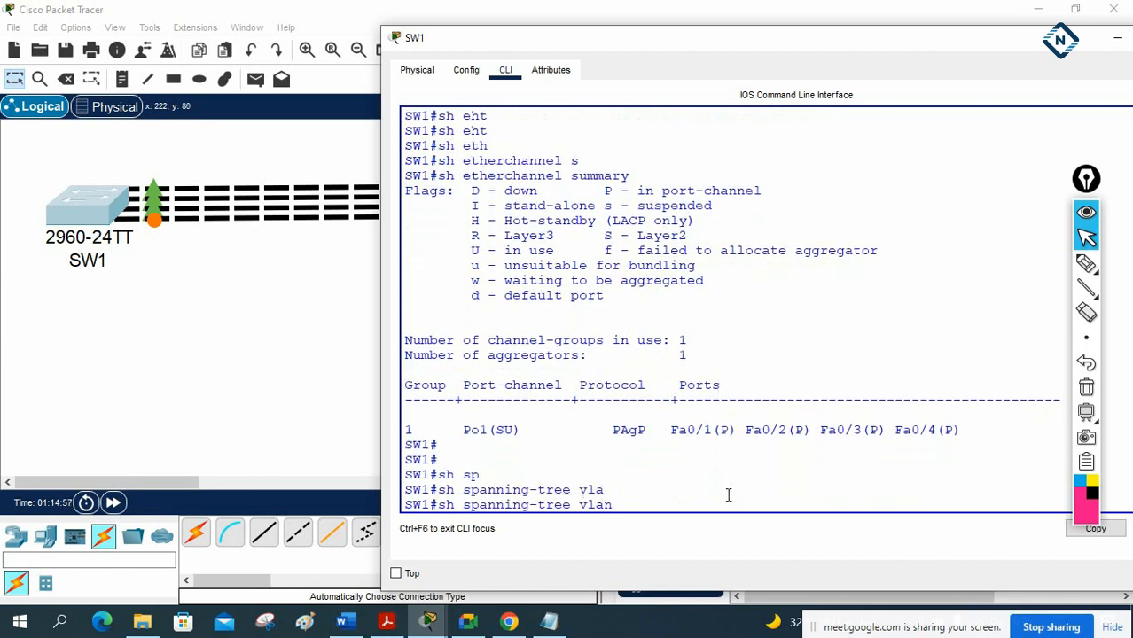
pyautogui.write('1')
pyautogui.press('Return')
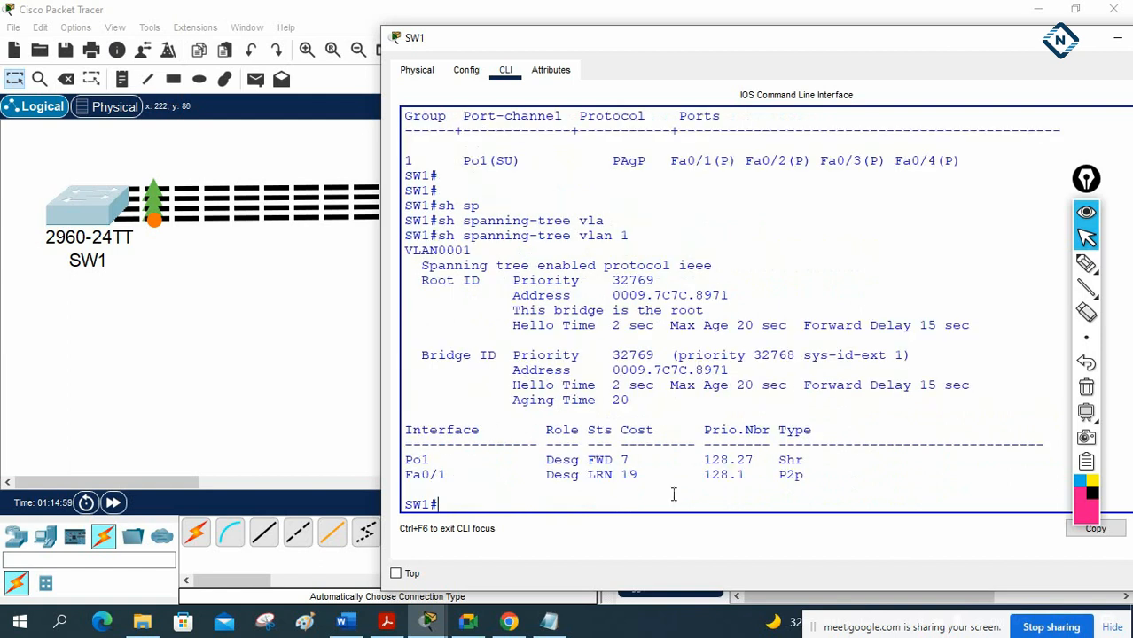
# - Highlight Fa0/1 and Po1 in the VLAN 1 spanning-tree interface list
pyautogui.moveTo(405, 460); pyautogui.dragTo(448, 476)
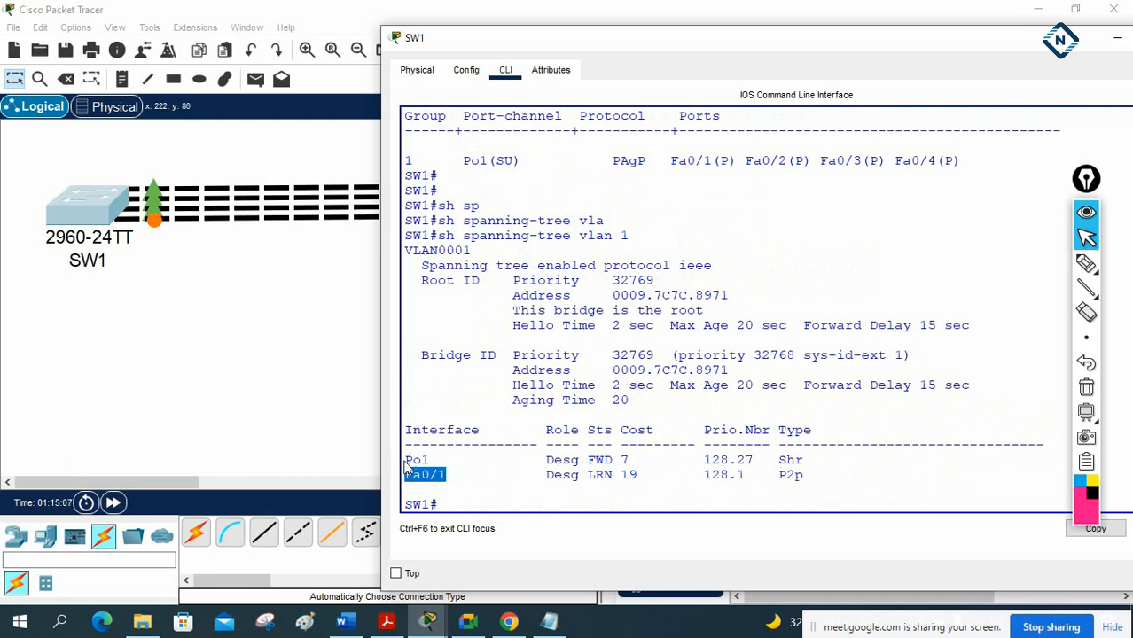
pyautogui.moveTo(405, 459); pyautogui.dragTo(428, 459)
pyautogui.click(576, 476)
# - Repeat "sh spanning-tree vlan 1" twice to recheck the states of Po1 and Fa0/1
pyautogui.press('Up')
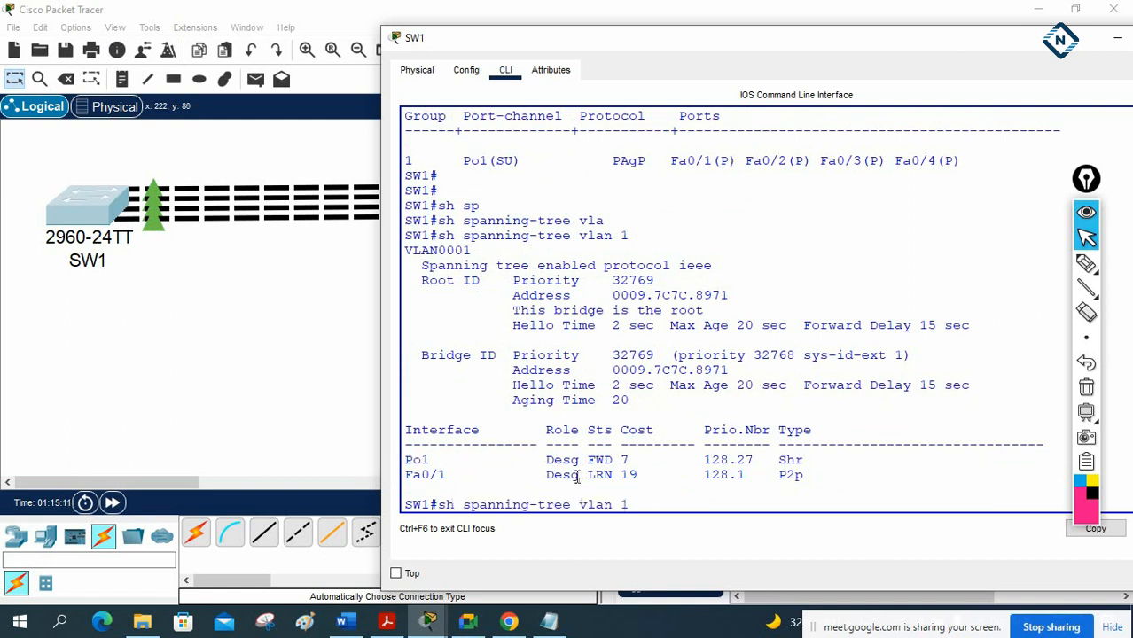
pyautogui.press('Return')
pyautogui.press('Up')
pyautogui.press('Return')
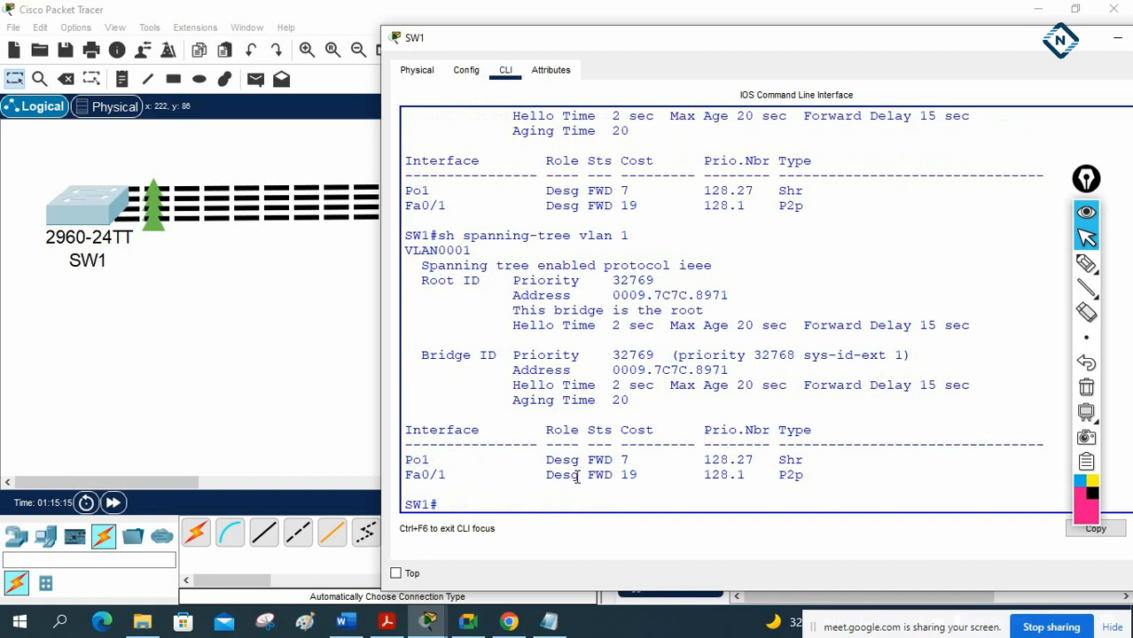
# - Run "sh vlan br", then highlight the command, the first ports listed under VLAN 1, and Po1 in the spanning-tree output above
pyautogui.write('sh vlan br')
pyautogui.press('Return')
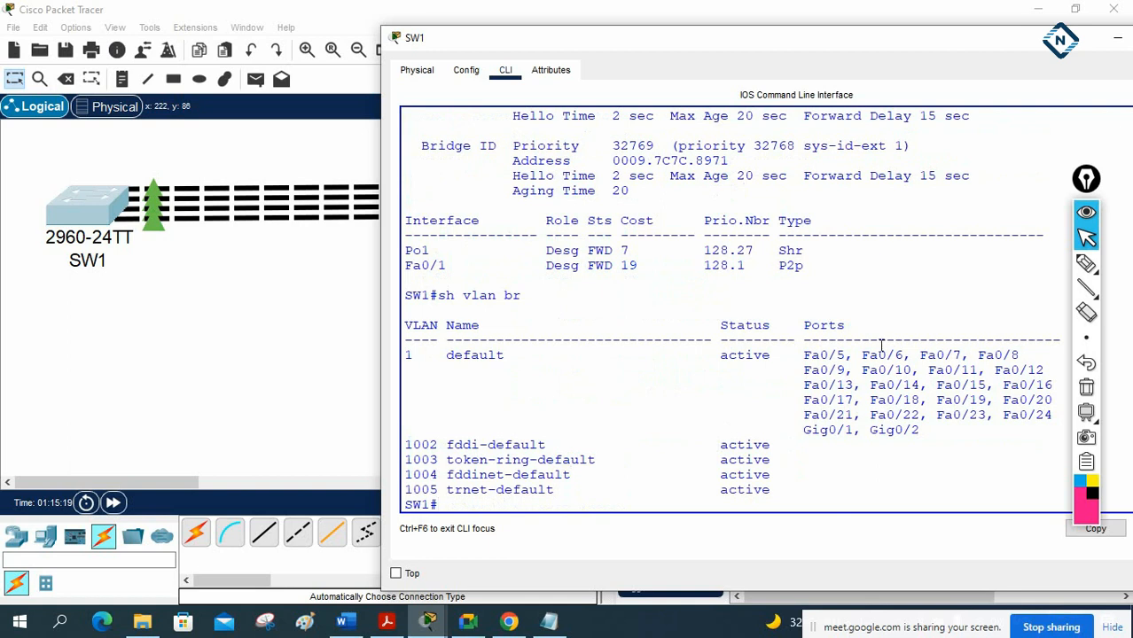
pyautogui.moveTo(1091, 182); pyautogui.dragTo(1127, 167)
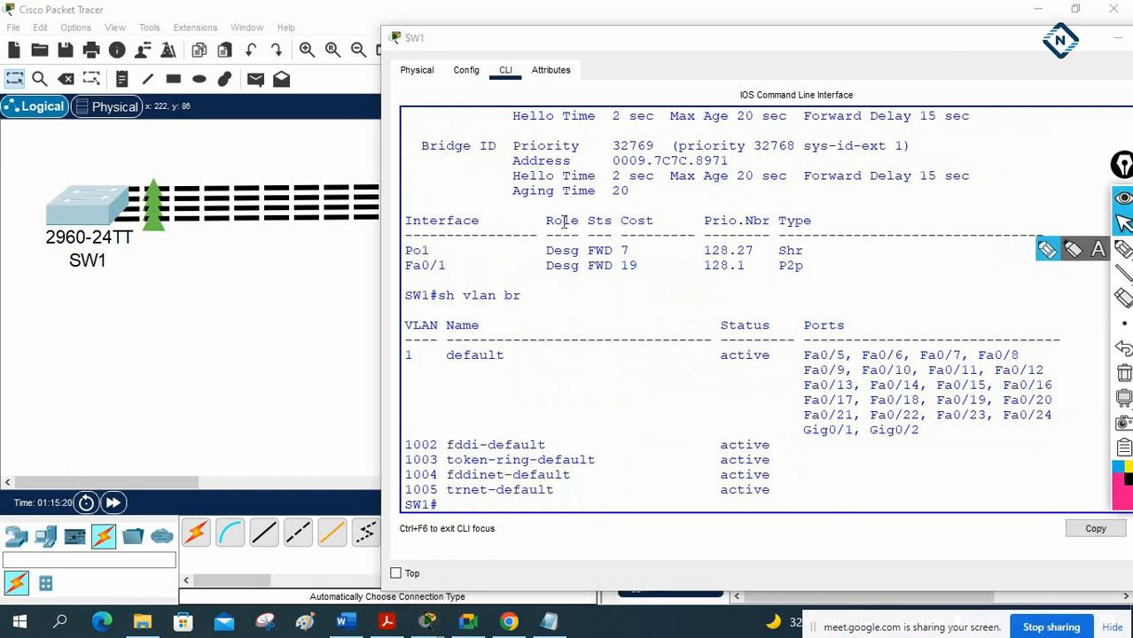
pyautogui.moveTo(438, 295); pyautogui.dragTo(523, 295)
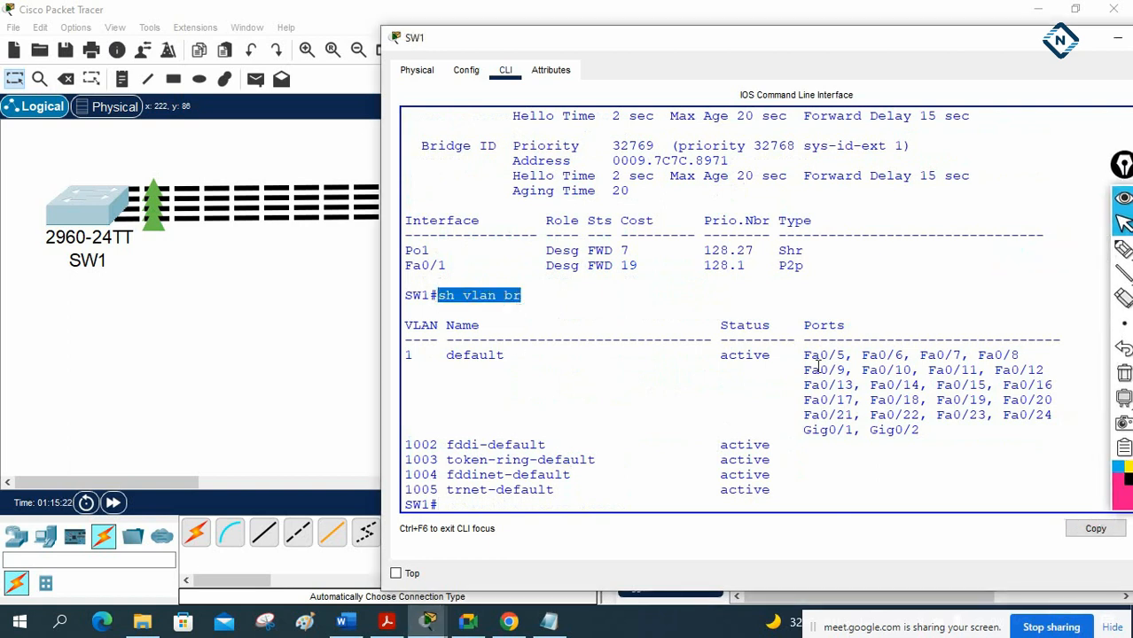
pyautogui.moveTo(804, 355); pyautogui.dragTo(895, 354)
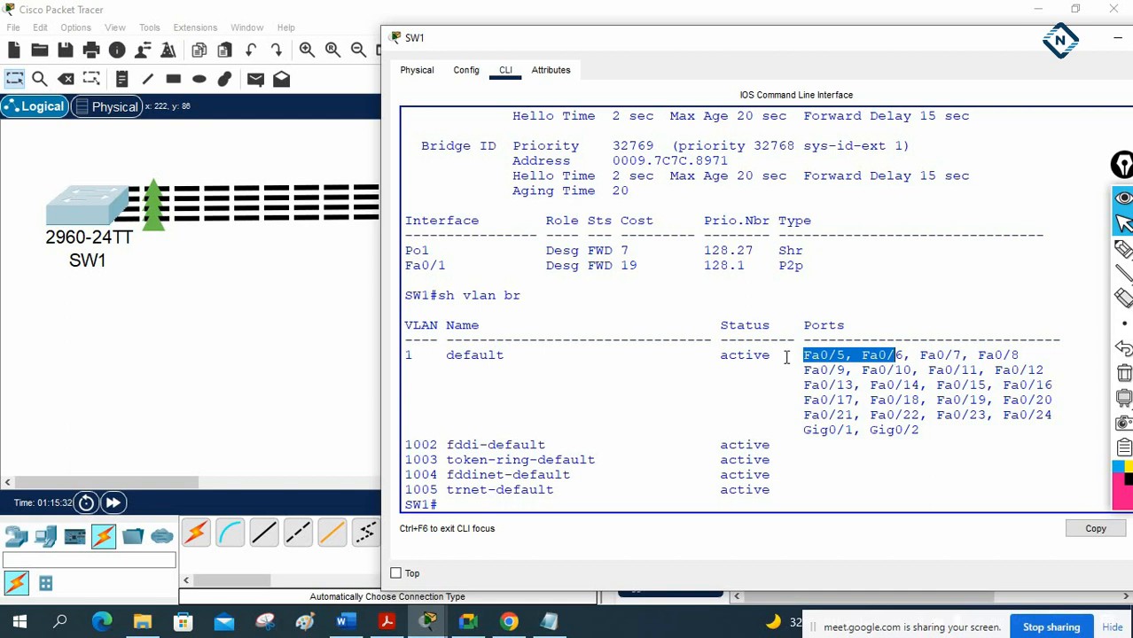
pyautogui.moveTo(404, 251); pyautogui.dragTo(434, 250)
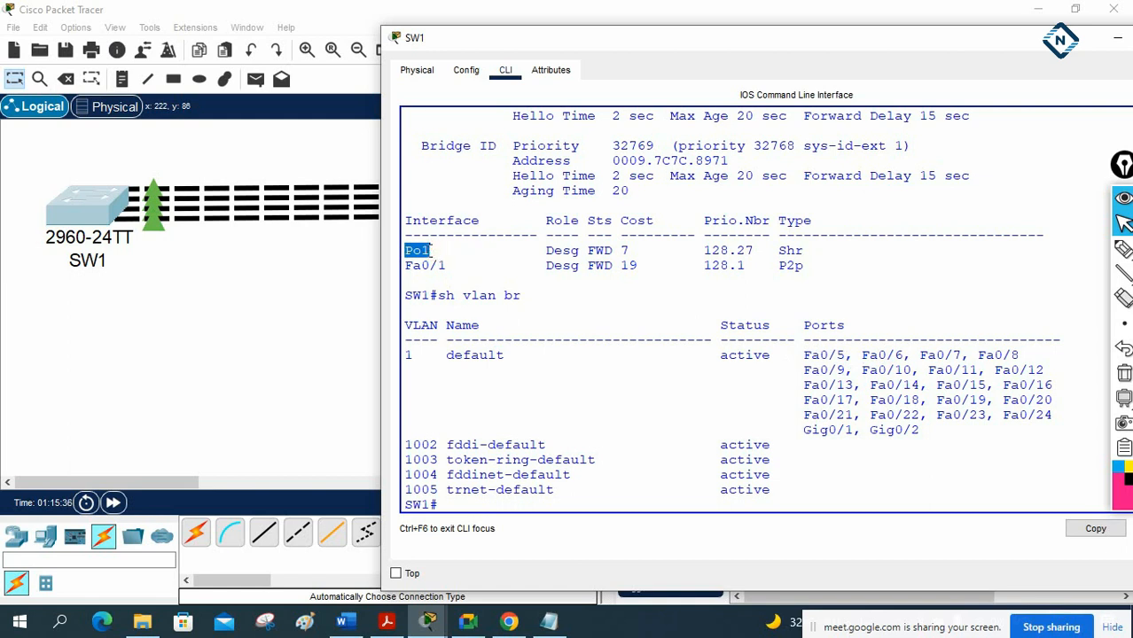
# - Run "sh etherchannel port-channel" on SW1 to display the port-channel details
pyautogui.click(654, 432)
pyautogui.write('sh eht')
pyautogui.press('Tab')
pyautogui.press('BackSpace')
pyautogui.write('th')
pyautogui.press('Tab')
pyautogui.write('po')
pyautogui.press('Tab')
pyautogui.press('Return')
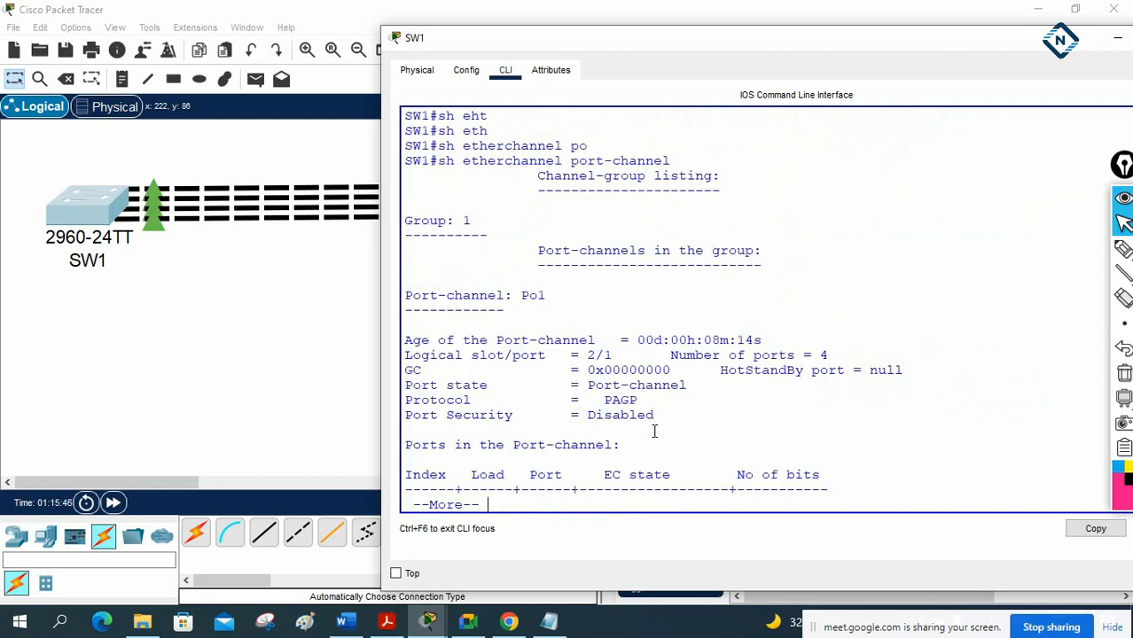
pyautogui.press('Return')
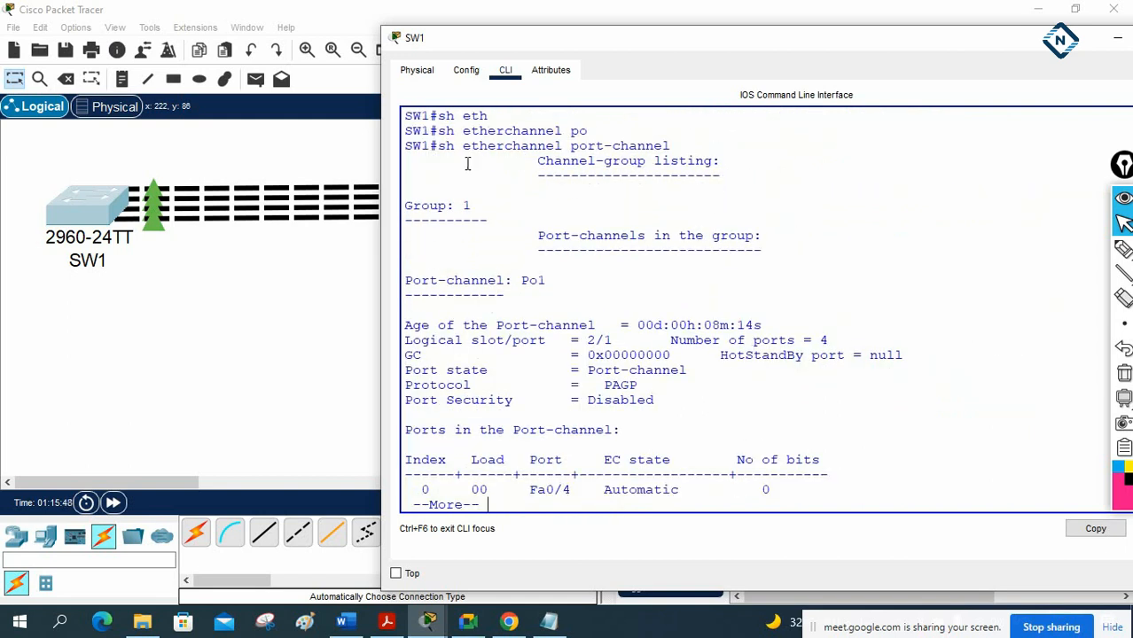
# - Highlight the group number, the Po1 name and the number of ports in the port-channel details
pyautogui.moveTo(478, 206); pyautogui.dragTo(410, 205)
pyautogui.moveTo(546, 281); pyautogui.dragTo(525, 282)
pyautogui.moveTo(663, 341); pyautogui.dragTo(826, 341)
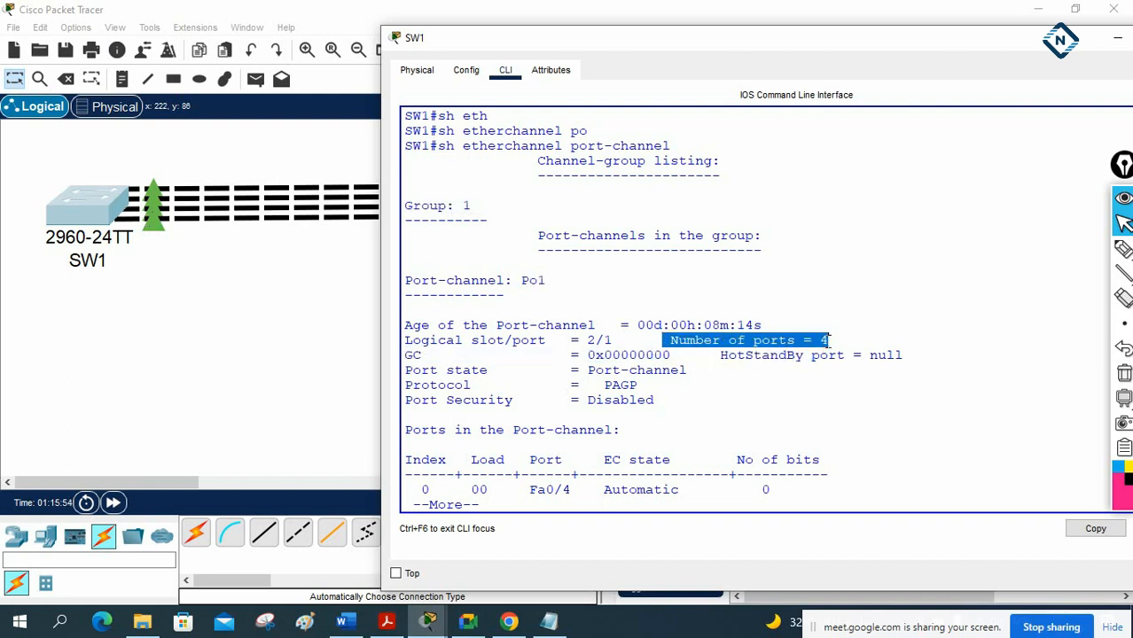
pyautogui.scroll(-1, 663, 367)
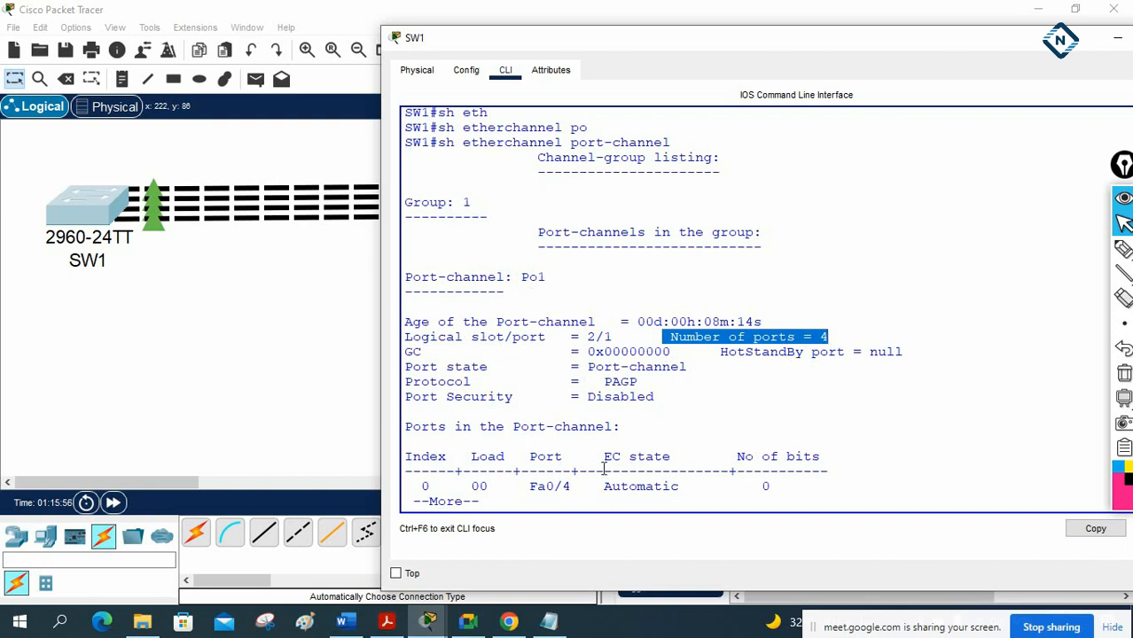
# - Page to the end of the port-channel output and highlight its protocol line and the member ports Fa0/1 to Fa0/4
pyautogui.press('Return')
pyautogui.press('Return')
pyautogui.press('Return')
pyautogui.press('Return')
pyautogui.press('Return')
pyautogui.press('Return')
pyautogui.press('Return')
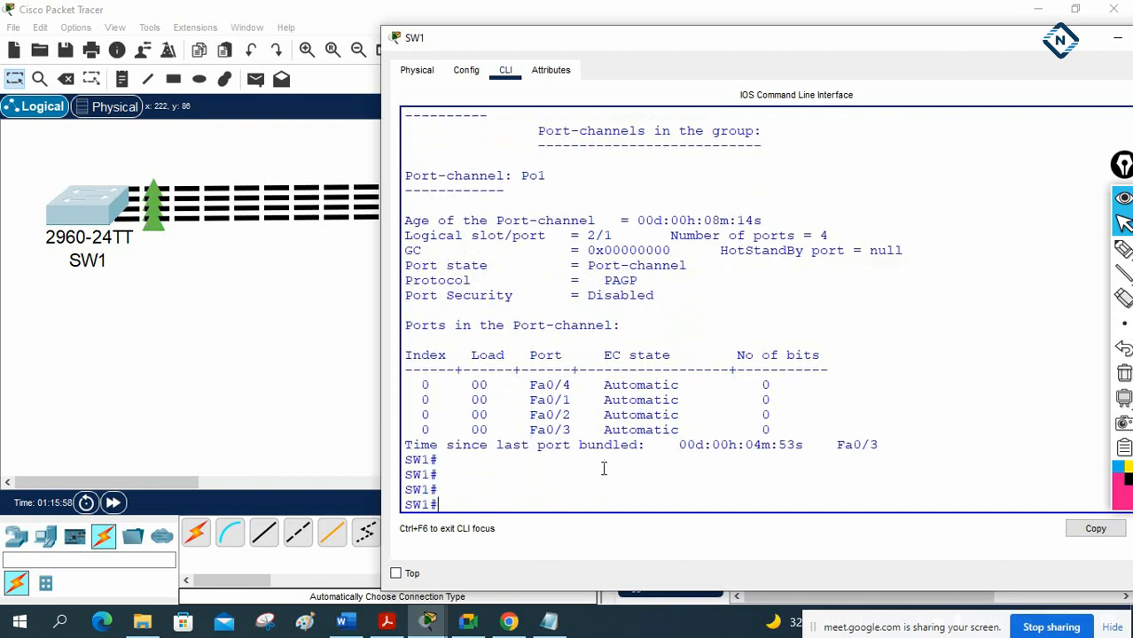
pyautogui.moveTo(639, 282); pyautogui.dragTo(406, 282)
pyautogui.moveTo(530, 385); pyautogui.dragTo(574, 429)
# - Run "sh spanning-tree vlan 1" twice more on SW1 to compare Po1 and Fa0/1
pyautogui.click(756, 481)
pyautogui.write('sh spanning-tree vlan 1')
pyautogui.press('Return')
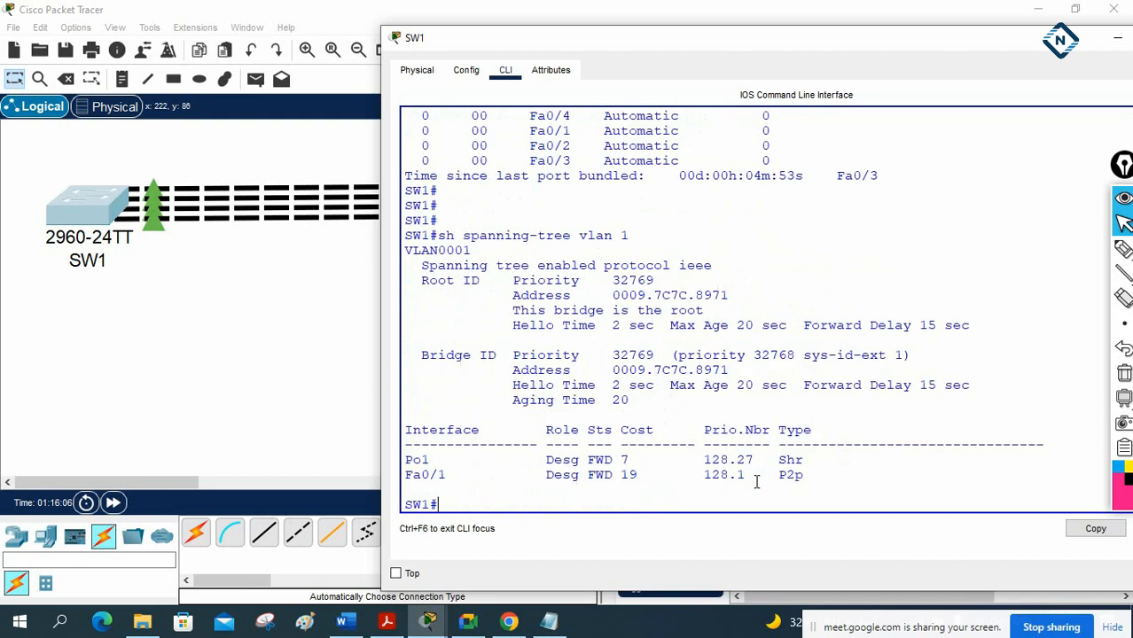
pyautogui.press('Return')
pyautogui.press('Up')
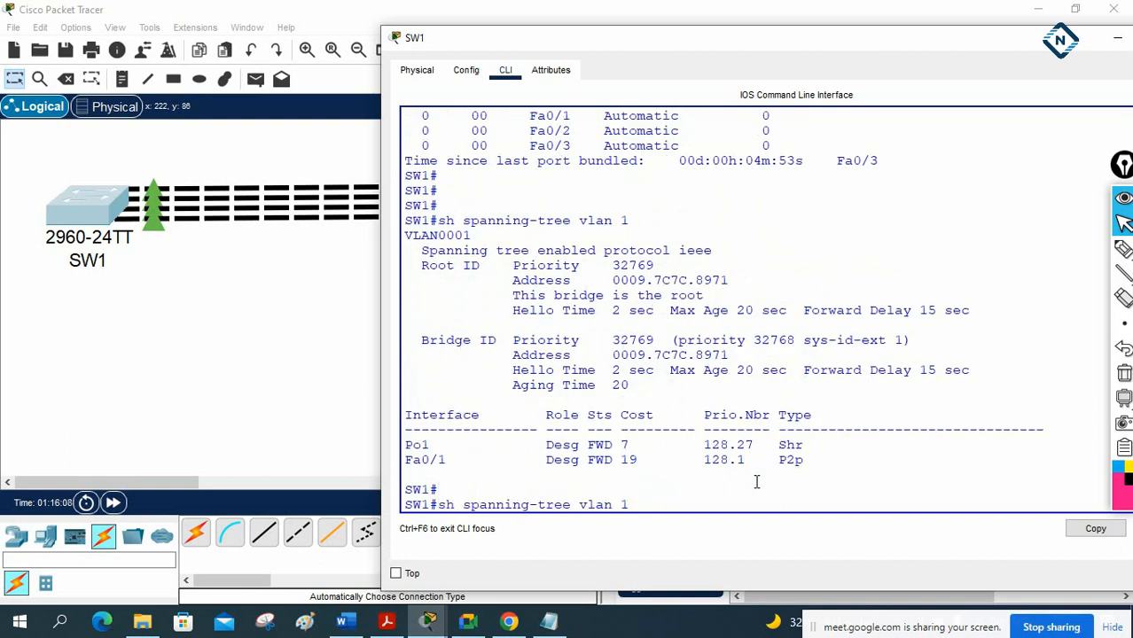
pyautogui.press('Return')
# - Run "sh etherchannel summary" again on SW1 and highlight the four member ports Fa0/1 to Fa0/4
pyautogui.write('sh eth')
pyautogui.press('Tab')
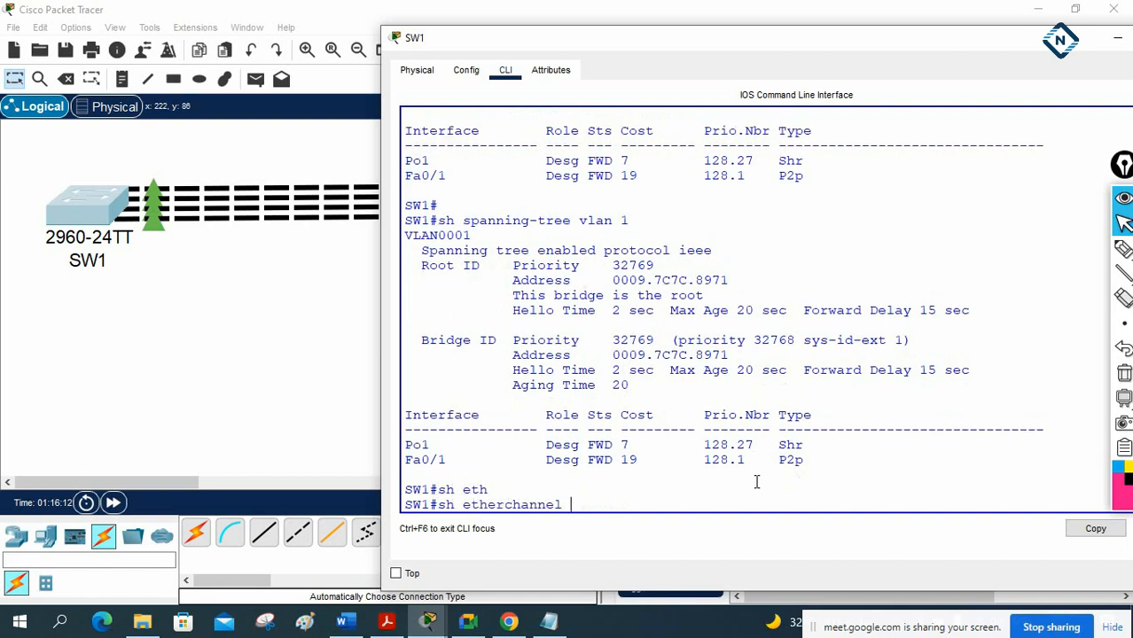
pyautogui.write('s')
pyautogui.press('Tab')
pyautogui.press('Return')
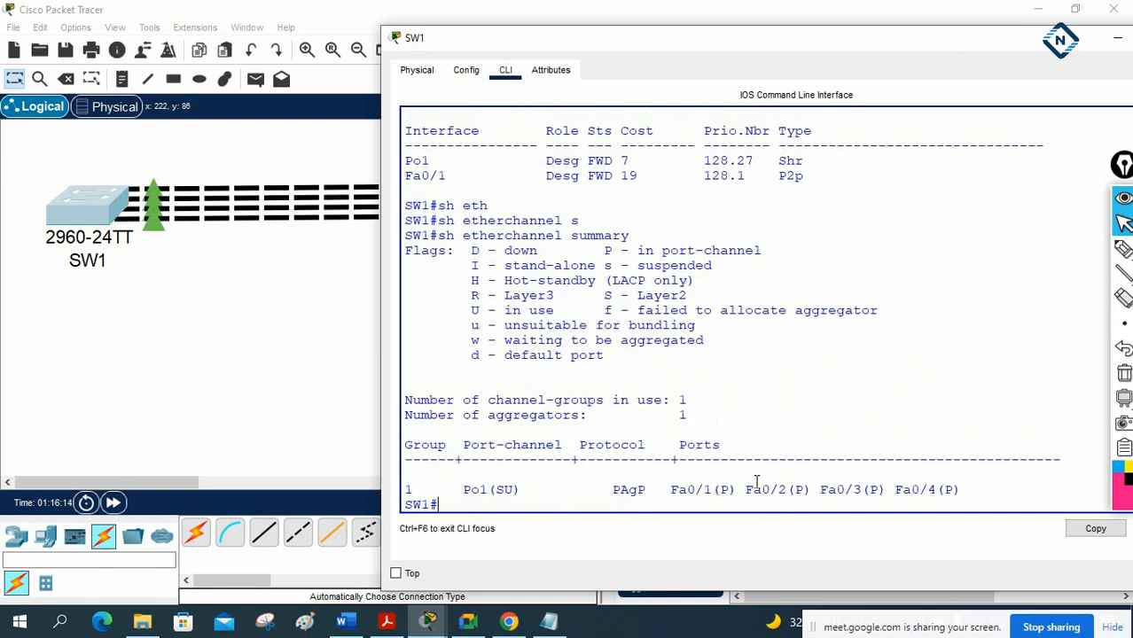
pyautogui.press('Return')
pyautogui.moveTo(999, 480); pyautogui.dragTo(666, 479)
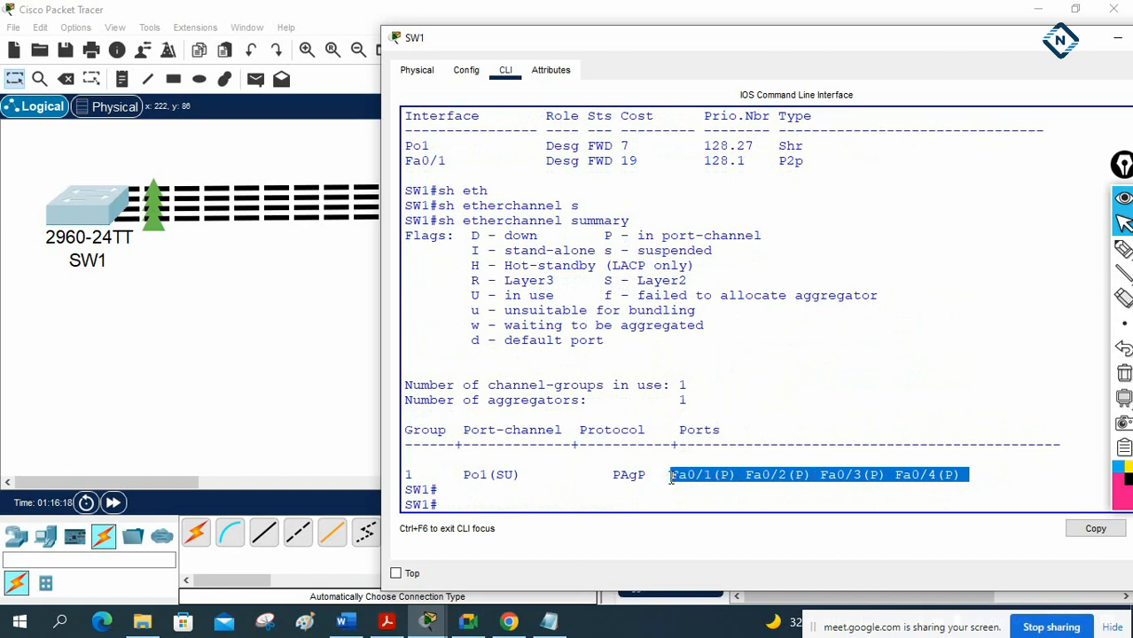
pyautogui.click(507, 465)
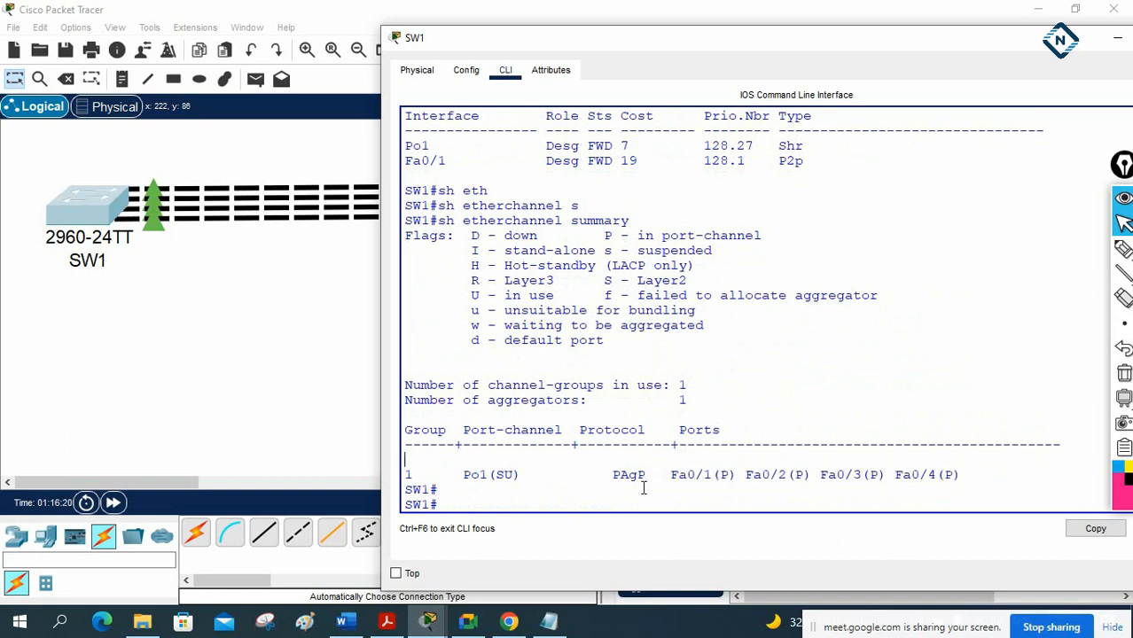
# - Highlight the member ports and the Po1(SU) entry in SW1's EtherChannel summary
pyautogui.moveTo(702, 475); pyautogui.dragTo(803, 476)
pyautogui.moveTo(958, 476); pyautogui.dragTo(858, 477)
pyautogui.moveTo(523, 476); pyautogui.dragTo(462, 470)
# - Save SW1's configuration with "wr" and close its window
pyautogui.write('wr')
pyautogui.press('Return')
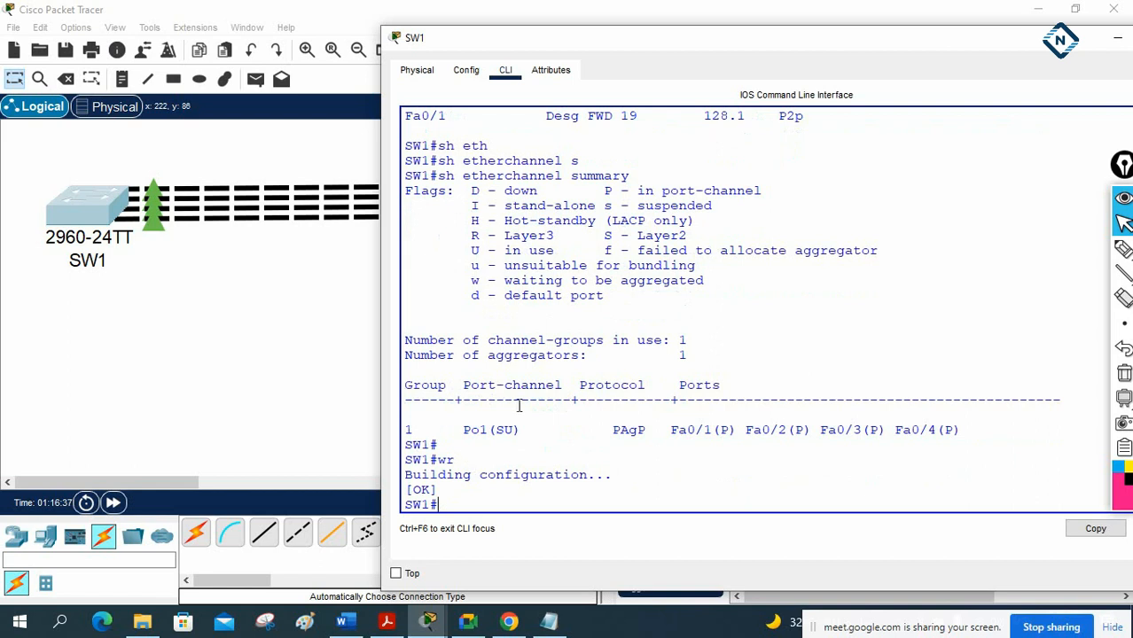
pyautogui.moveTo(1029, 44); pyautogui.dragTo(750, 120)
pyautogui.click(933, 120)
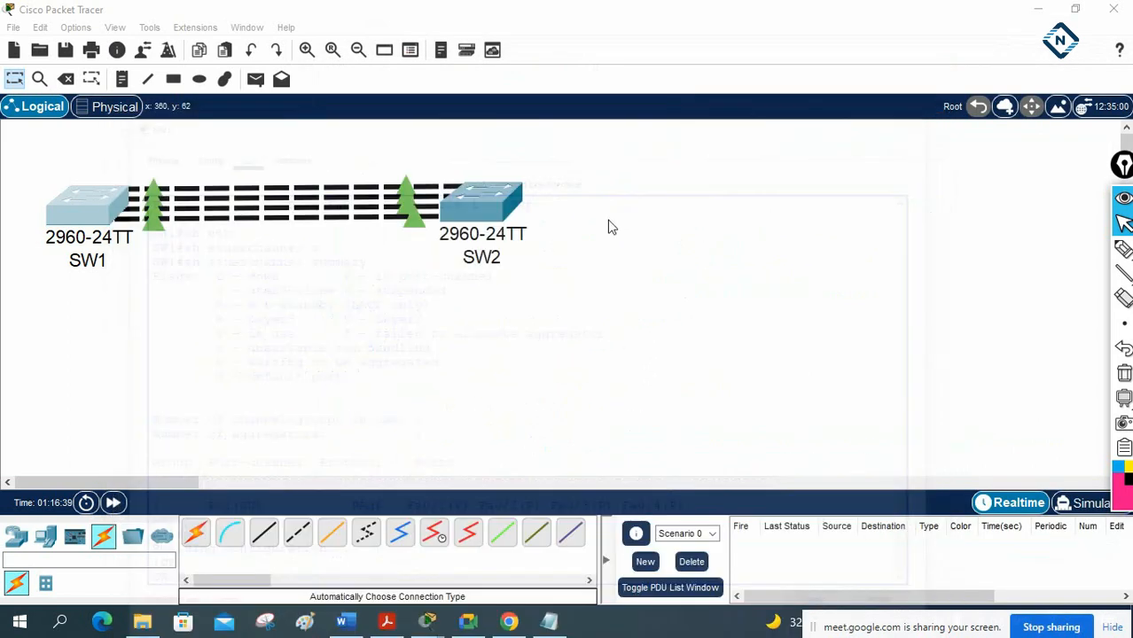
# - Open SW2's command line and save its configuration with "wr"
pyautogui.click(487, 210)
pyautogui.press('Return')
pyautogui.press('Return')
pyautogui.write('wr')
pyautogui.press('Return')
pyautogui.press('Return')
pyautogui.press('Return')
pyautogui.press('Return')
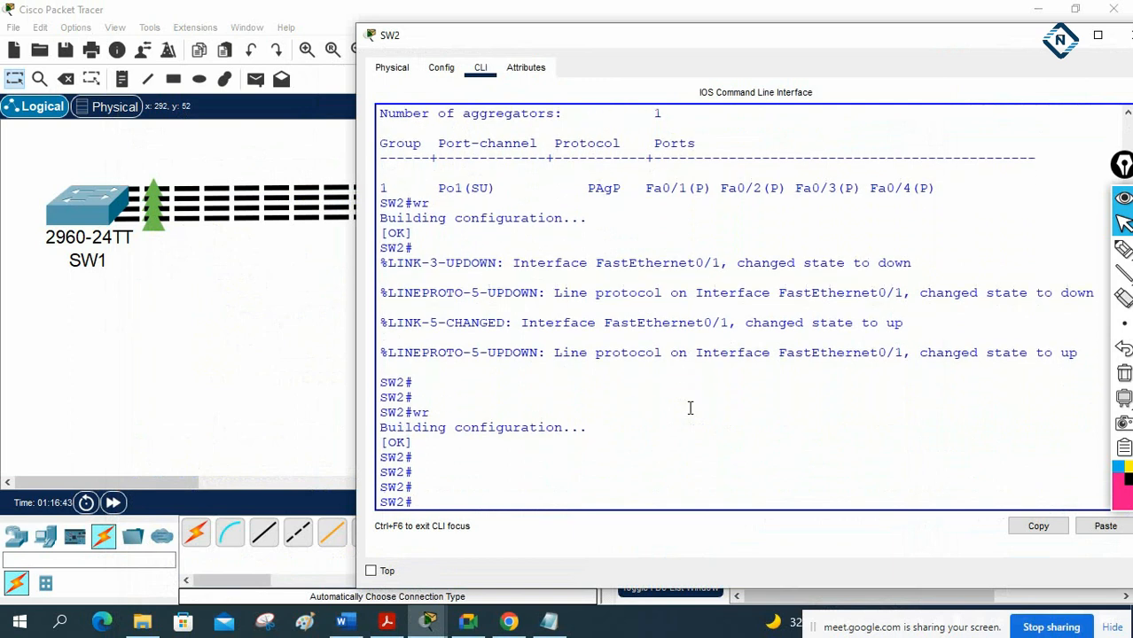
# - Fast-forward the simulation time and run "sh spanning-tree" on SW2
pyautogui.click(266, 439)
pyautogui.click(113, 503)
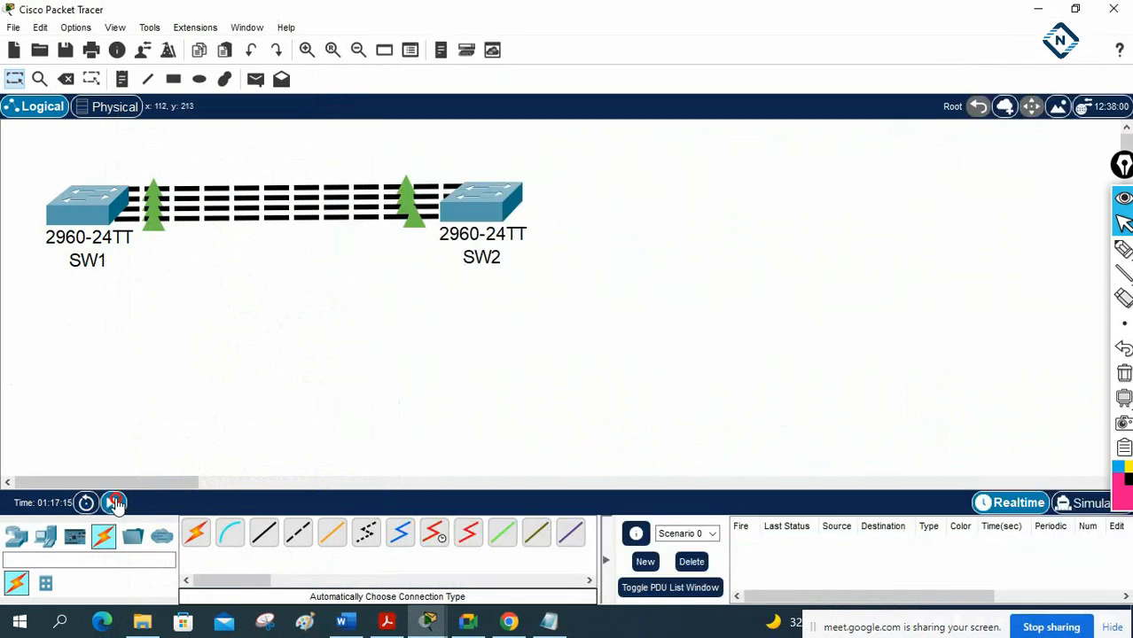
pyautogui.click(488, 215)
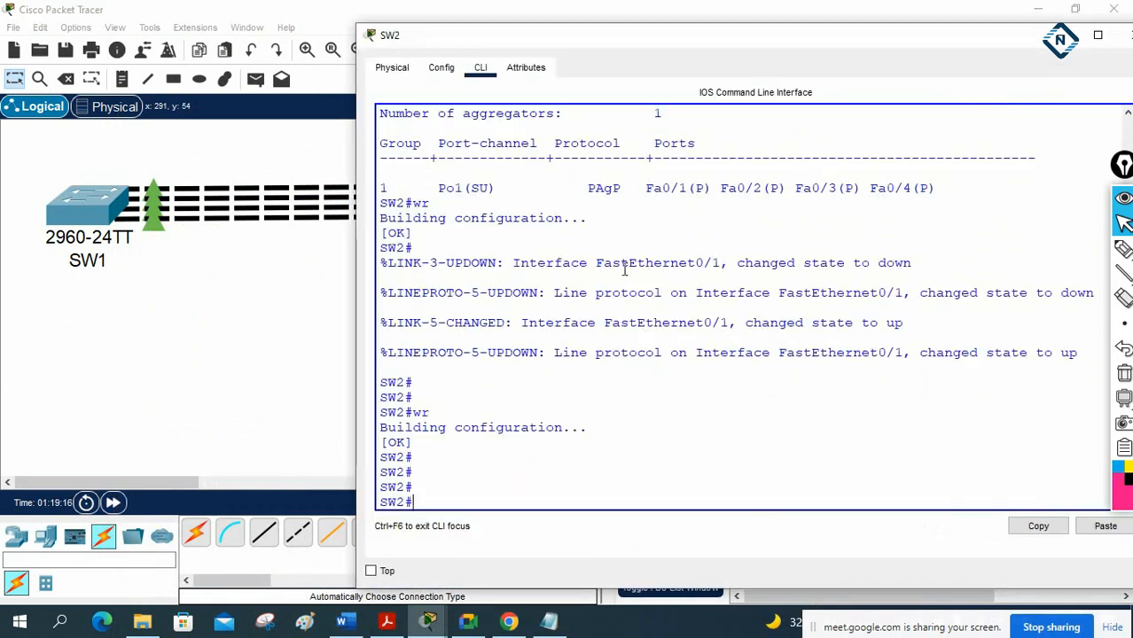
pyautogui.write('sh sp')
pyautogui.press('Tab')
pyautogui.press('Return')
pyautogui.press('Return')
pyautogui.press('Return')
pyautogui.press('Return')
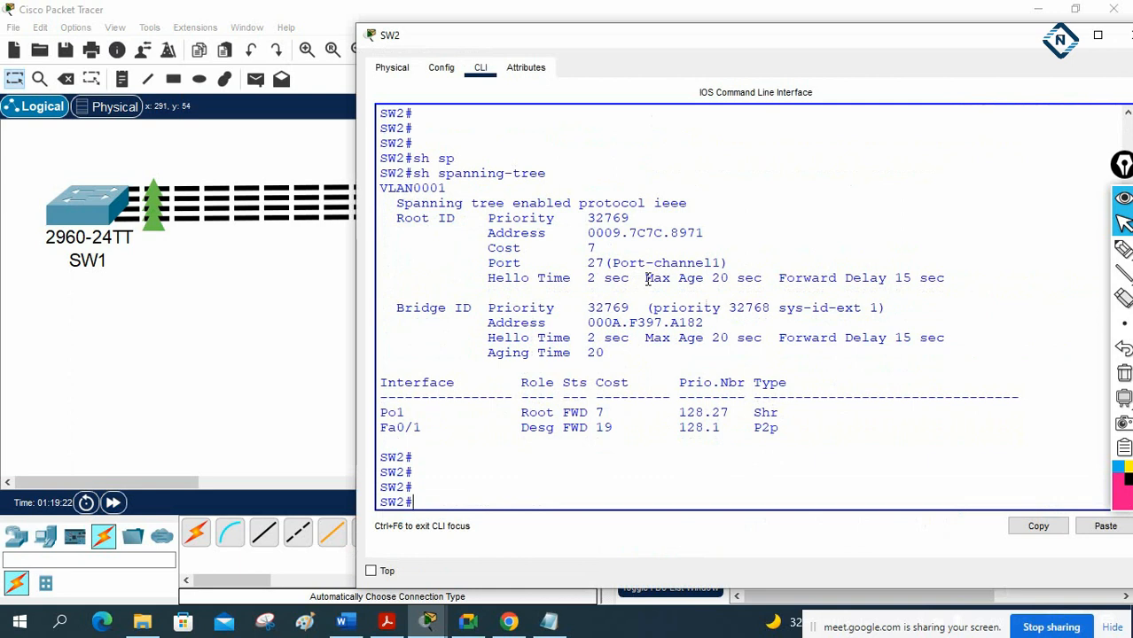
# - Run "sh vlan br" on SW2 to review the VLAN port assignments
pyautogui.write('sh vlan br')
pyautogui.press('Return')
pyautogui.press('Return')
pyautogui.press('Return')
pyautogui.press('Return')
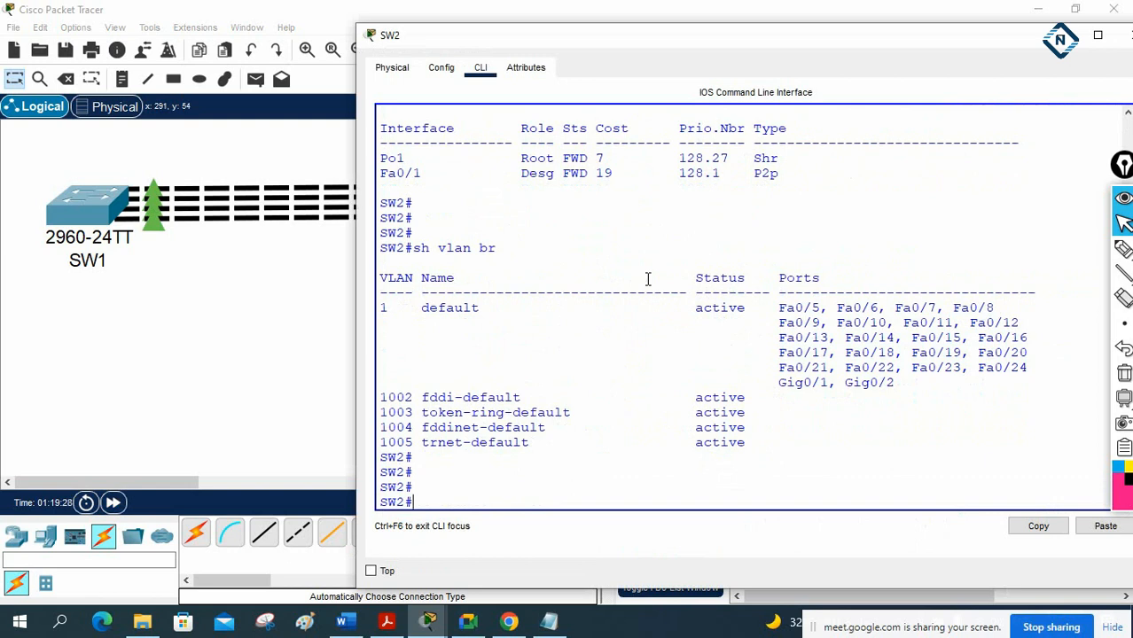
# - Run "sh etherchannel summary" on SW2
pyautogui.write('sh eth')
pyautogui.press('Tab')
pyautogui.write('s')
pyautogui.press('Tab')
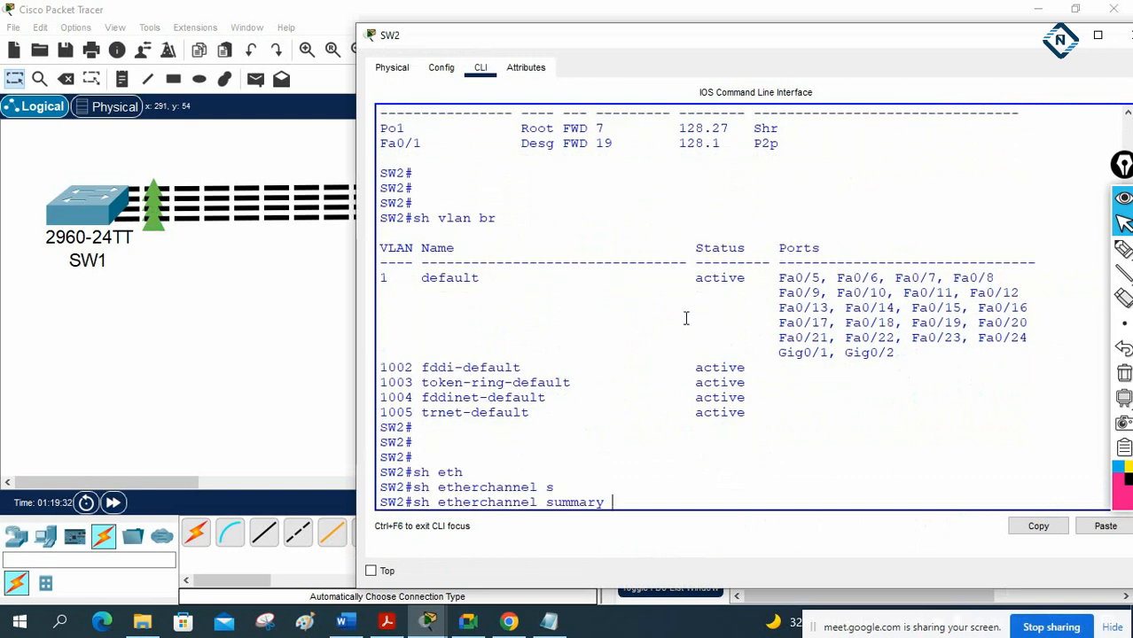
pyautogui.press('Return')
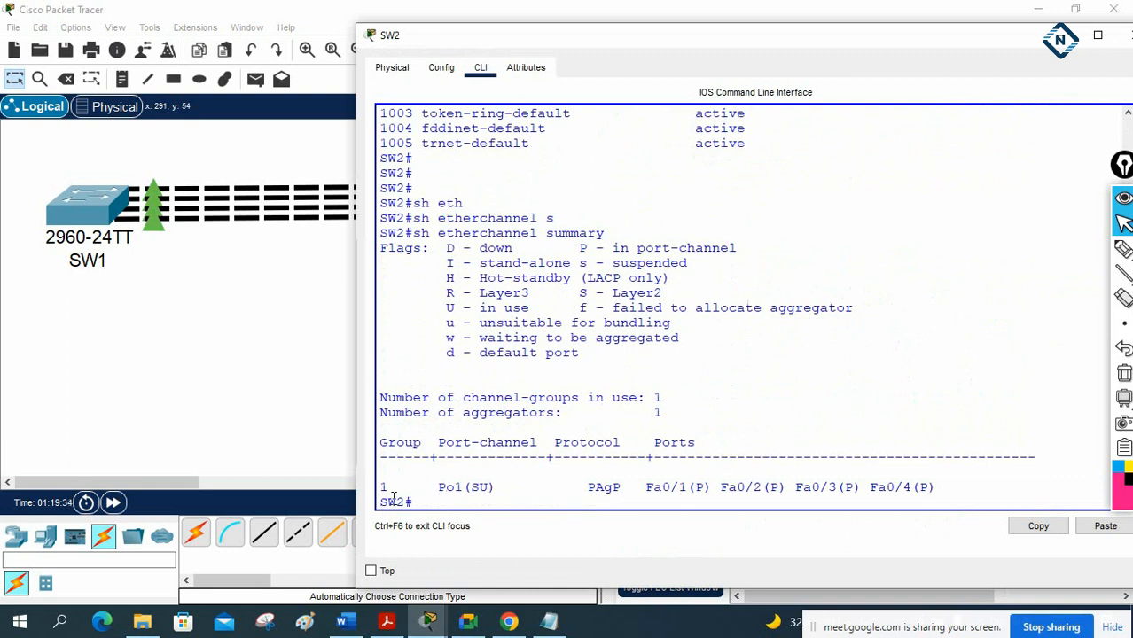
# - Highlight the Po1(SU) entry, its S flag and the Layer3 legend entry in SW2's EtherChannel summary
pyautogui.moveTo(381, 486); pyautogui.dragTo(495, 487)
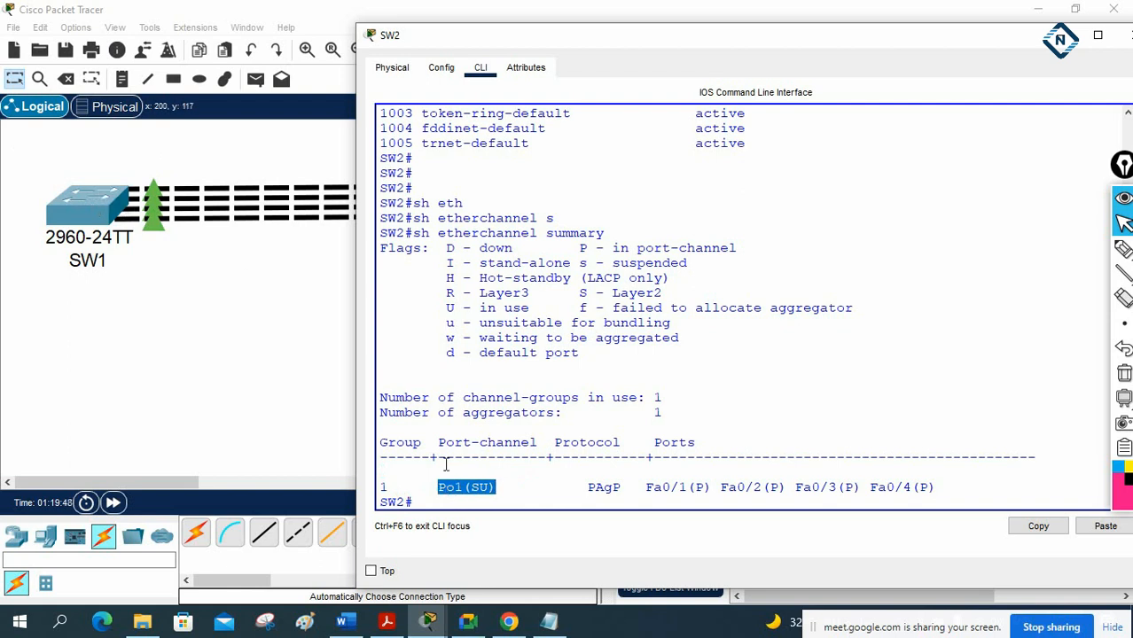
pyautogui.click(479, 488)
pyautogui.moveTo(478, 487); pyautogui.dragTo(472, 488)
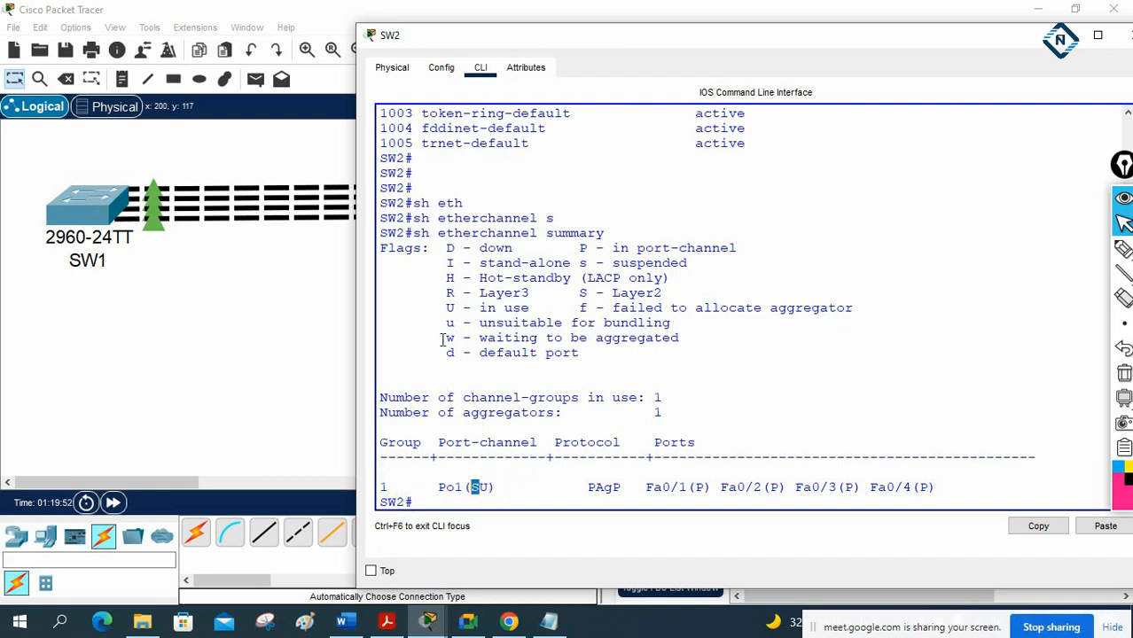
pyautogui.moveTo(446, 295); pyautogui.dragTo(530, 292)
pyautogui.click(478, 292)
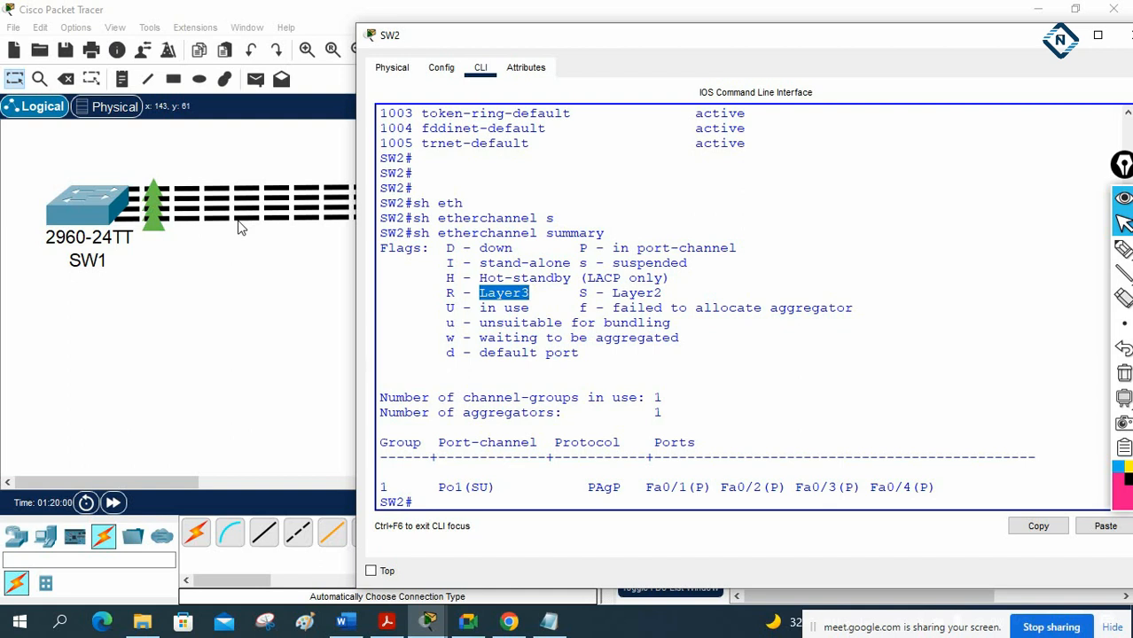
pyautogui.click(672, 299)
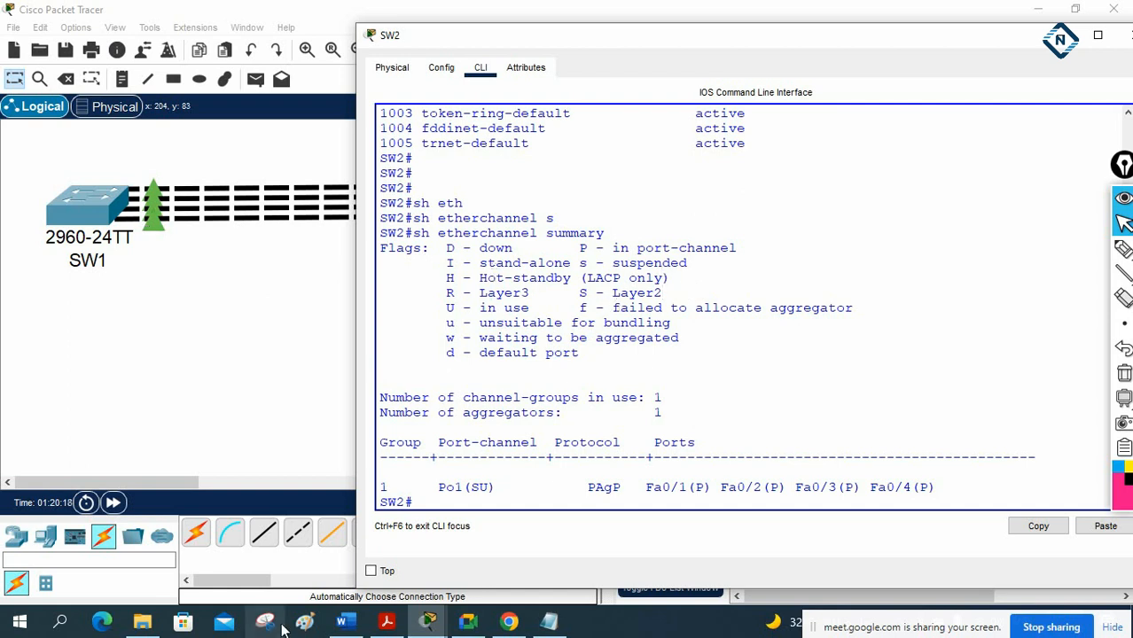
# - Look up the EtherChannel check commands in the 11.EtherChannel.docx Word document, highlight "Sh etherchannel detail", and return to Packet Tracer
pyautogui.click(341, 623)
pyautogui.scroll(-15, 373, 463)
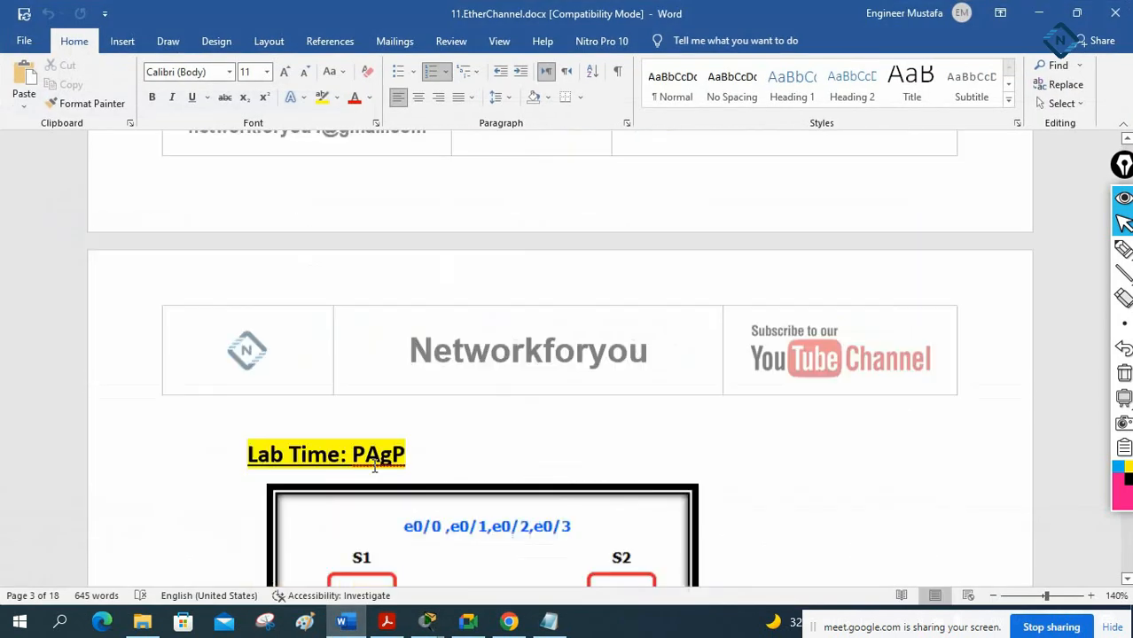
pyautogui.scroll(1, 373, 465)
pyautogui.moveTo(413, 335); pyautogui.dragTo(252, 337)
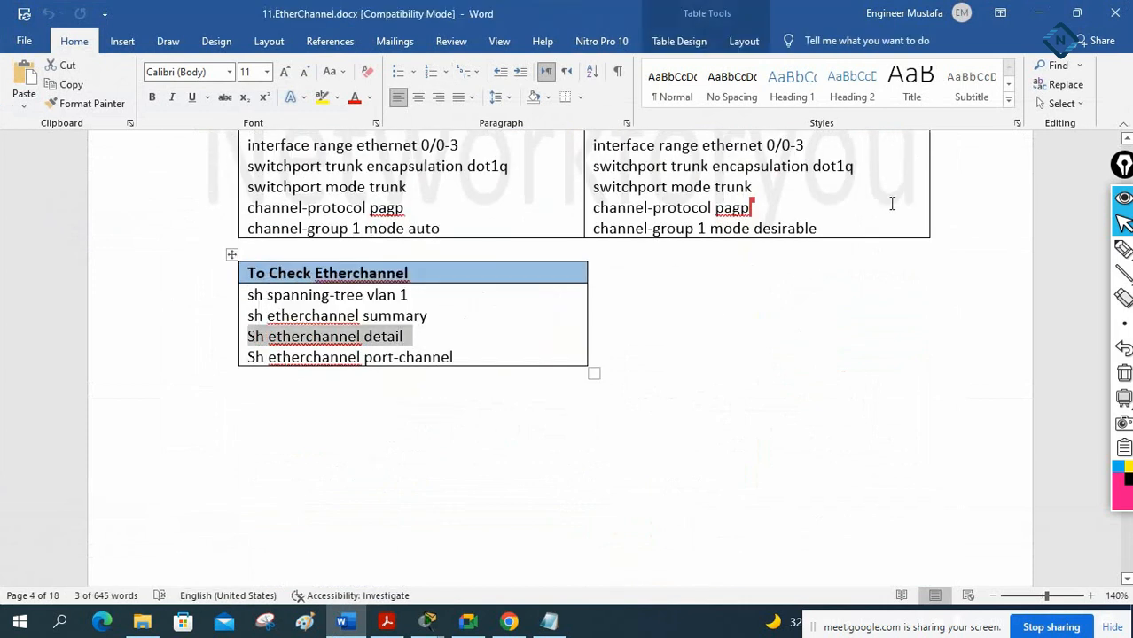
pyautogui.click(1039, 10)
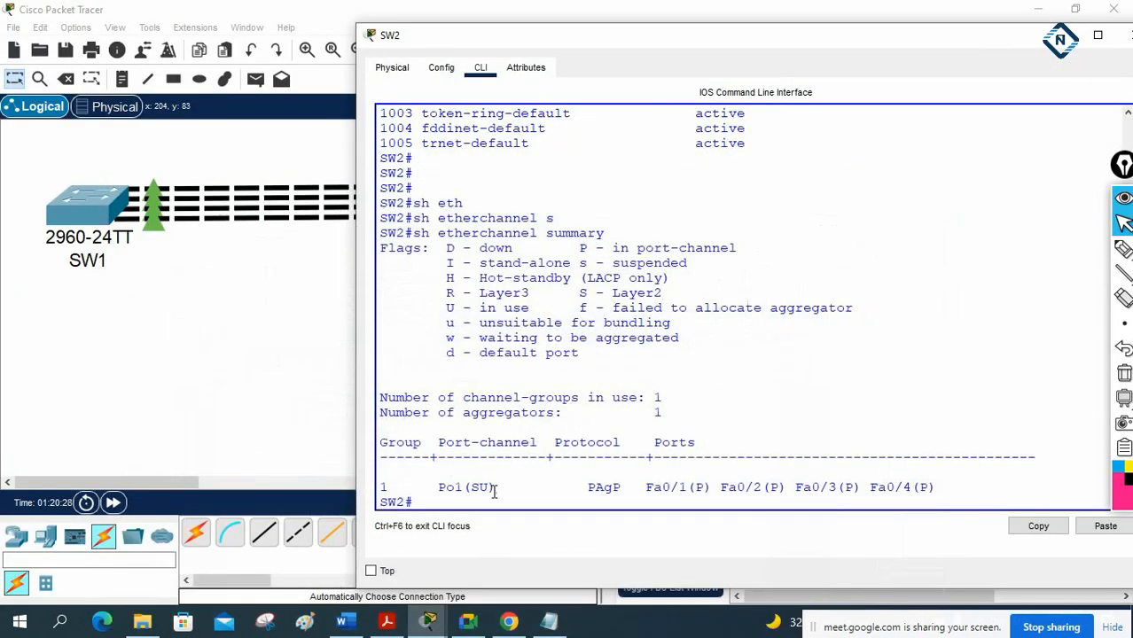
# - Try to run "sh etherchannel det" on SW2
pyautogui.write('sh')
pyautogui.write('eth')
pyautogui.press('Tab')
pyautogui.write('det')
pyautogui.press('Tab')
pyautogui.press('Return')
pyautogui.press('Return')
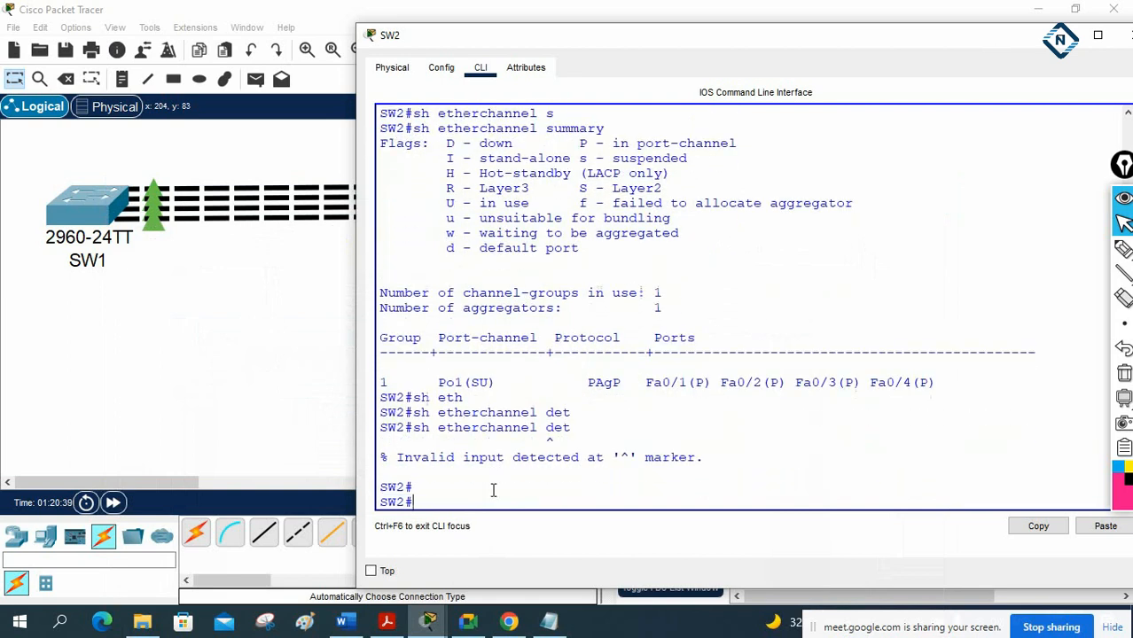
pyautogui.press('Return')
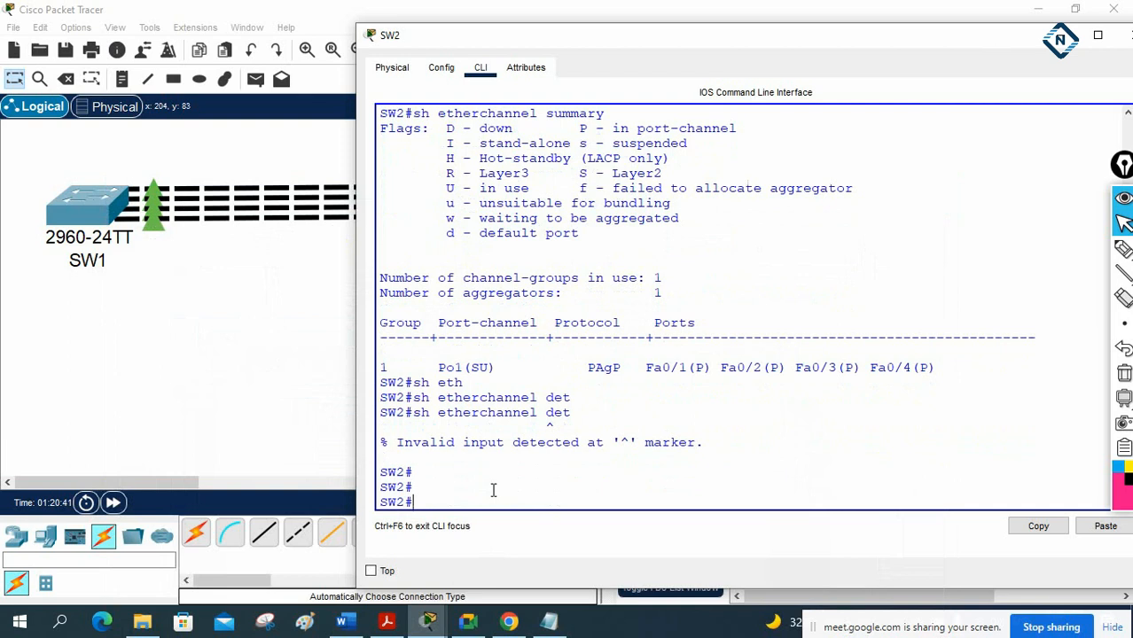